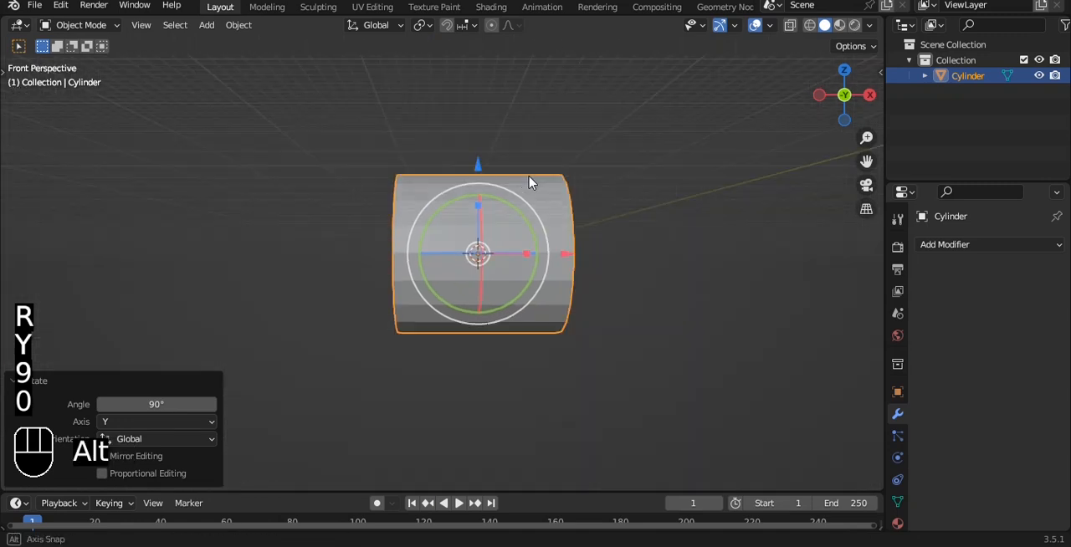
Bevel the edge loop at one end of the cylinder about 0.95 m wide with 6 segments to form a rounded cap.
key("Tab")
key("2")
scroll(446, 187, "up", 2)
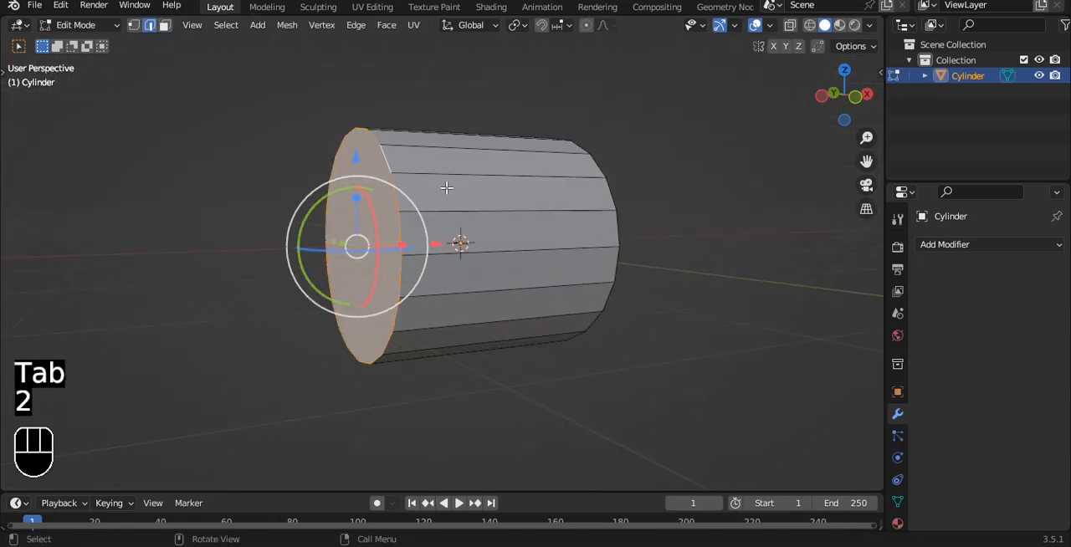
key("ctrl+b")
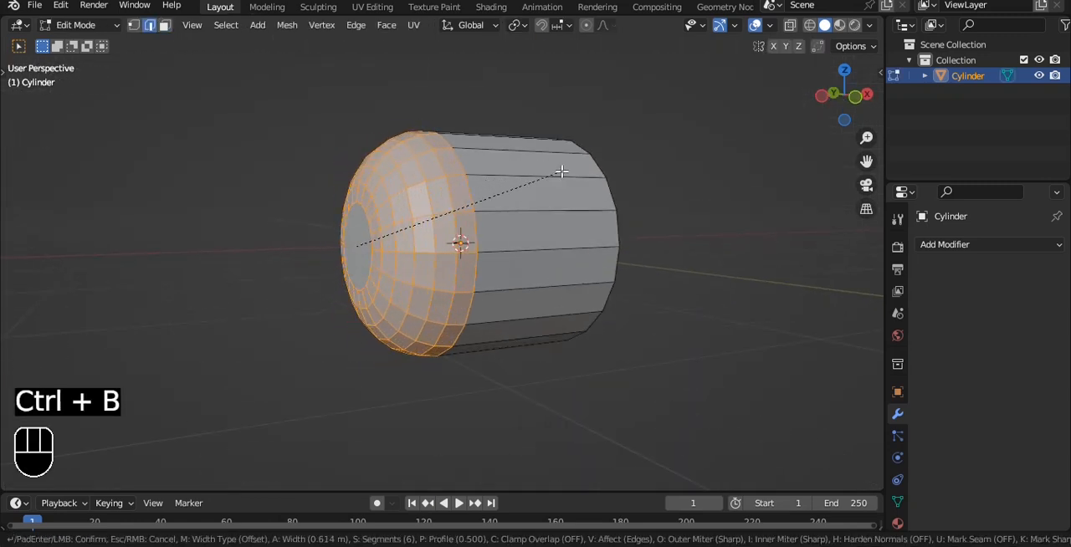
left_click(604, 175)
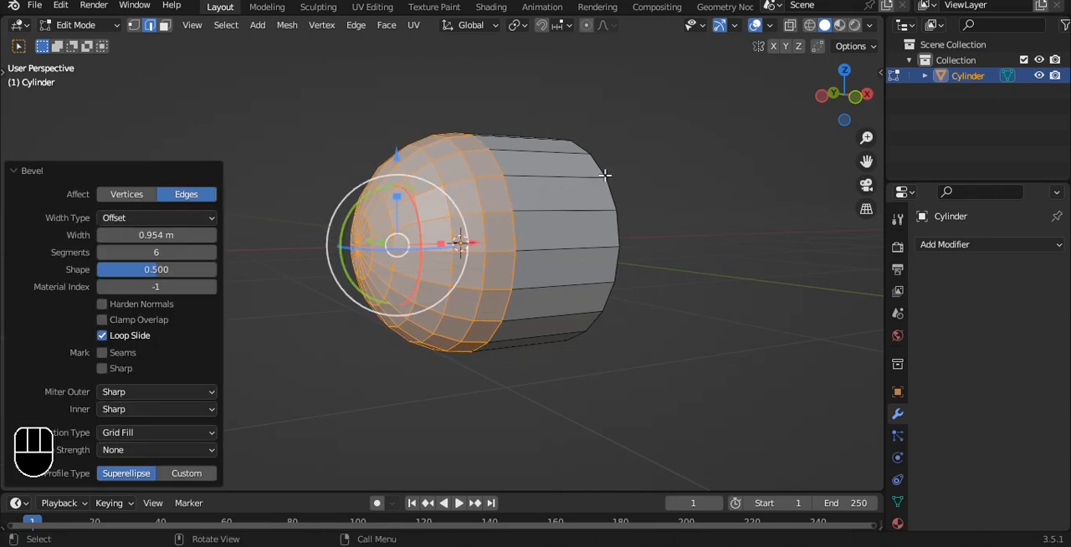
Extend the cylinder's flat end along X to lengthen the body and scale that end to about 0.815.
key("Tab")
key("grave")
left_click(507, 117)
key("Tab")
key("alt+z")
left_click_drag(436, 131, 563, 385)
scroll(577, 342, "down", 1)
middle_click_drag(601, 284, 503, 245, "shift")
left_click_drag(492, 243, 652, 251)
key("s")
left_click(636, 253)
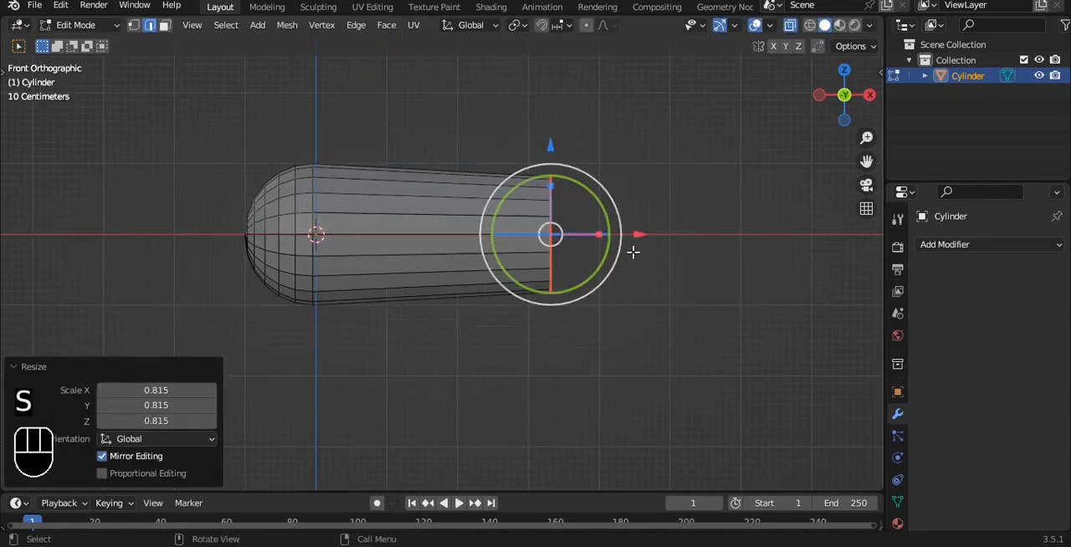
scroll(621, 209, "up", 1)
key("Tab")
key("alt+z")
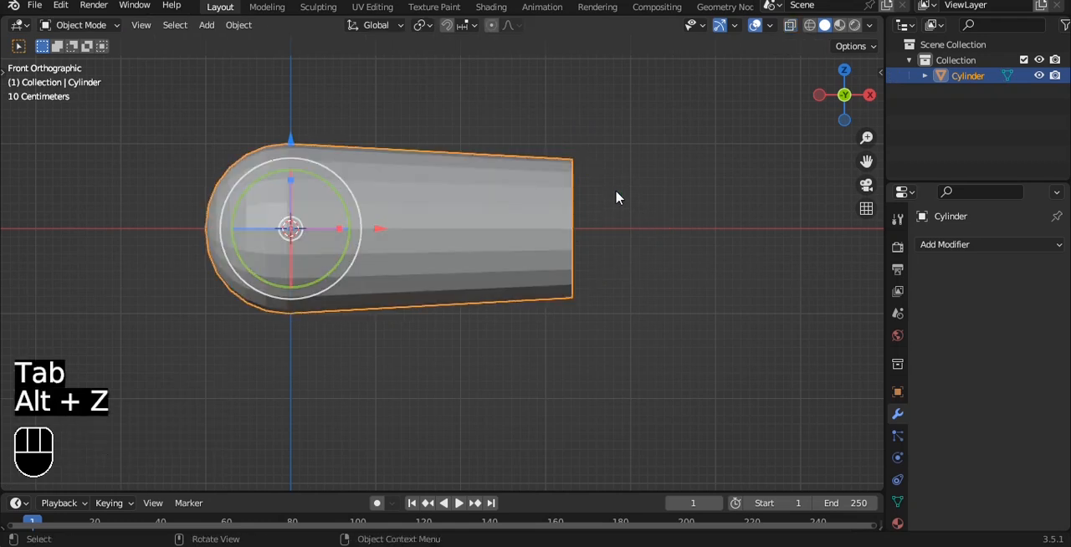
Bevel the edge loop of the narrower flat end about 0.77 m wide with 6 segments to round it off.
key("Tab")
key("ctrl+b")
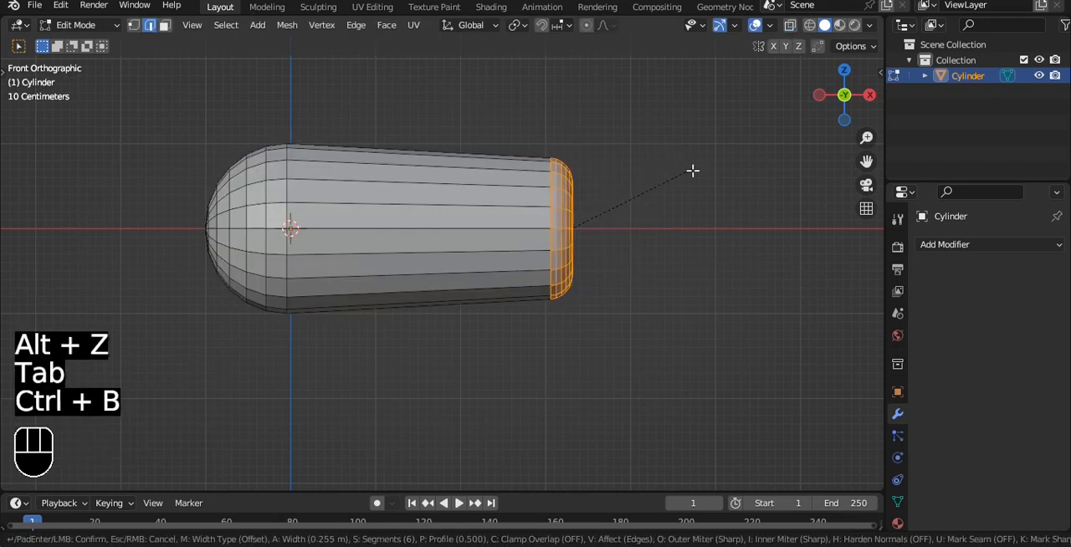
right_click(743, 191)
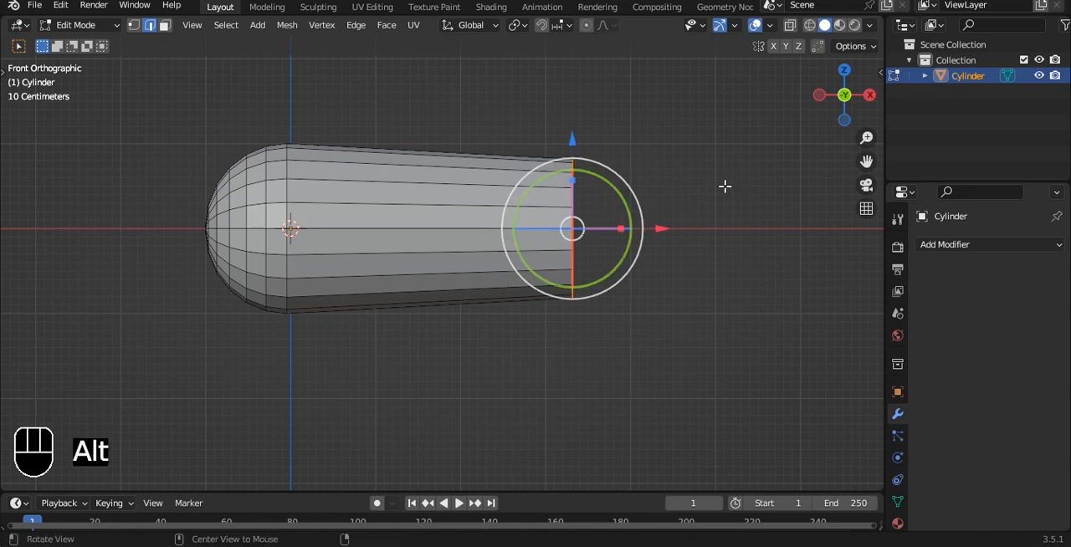
middle_click_drag(743, 189, 614, 183)
key("ctrl+b")
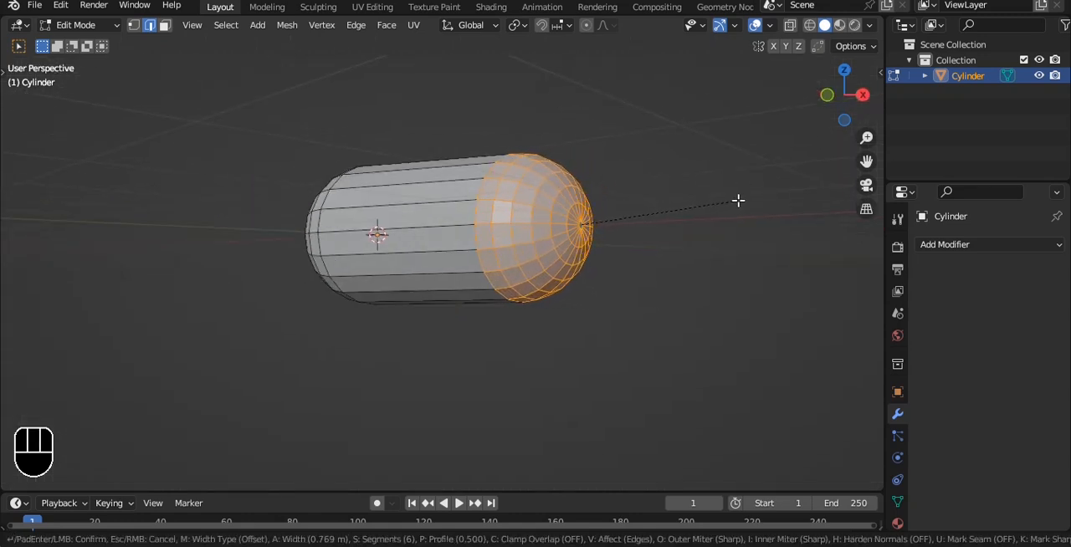
left_click(736, 201)
key("Tab")
Add a Subdivision Surface modifier to the capsule body and shade it auto smooth at 30°.
key("grave")
left_click(616, 164)
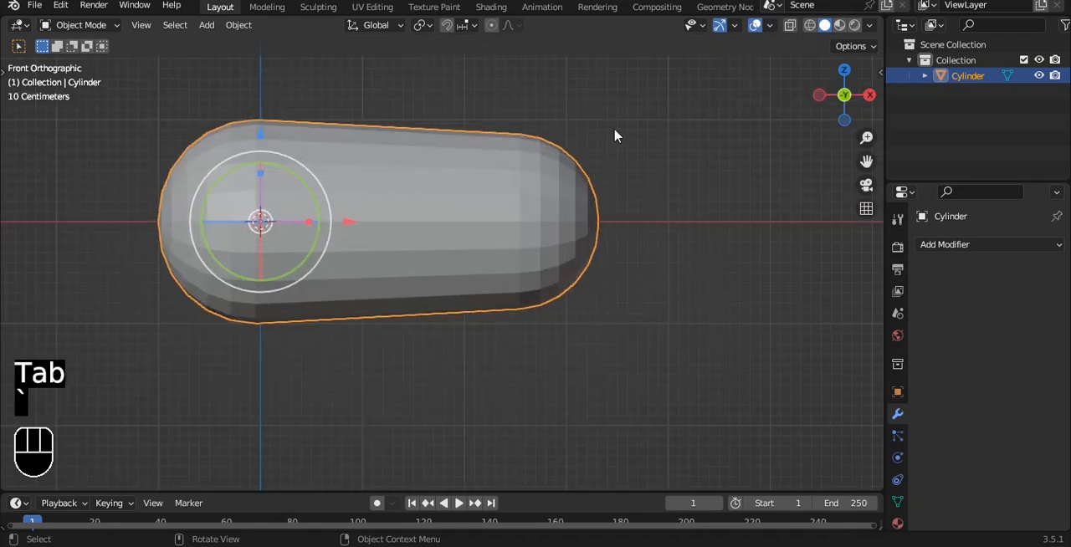
left_click(962, 244)
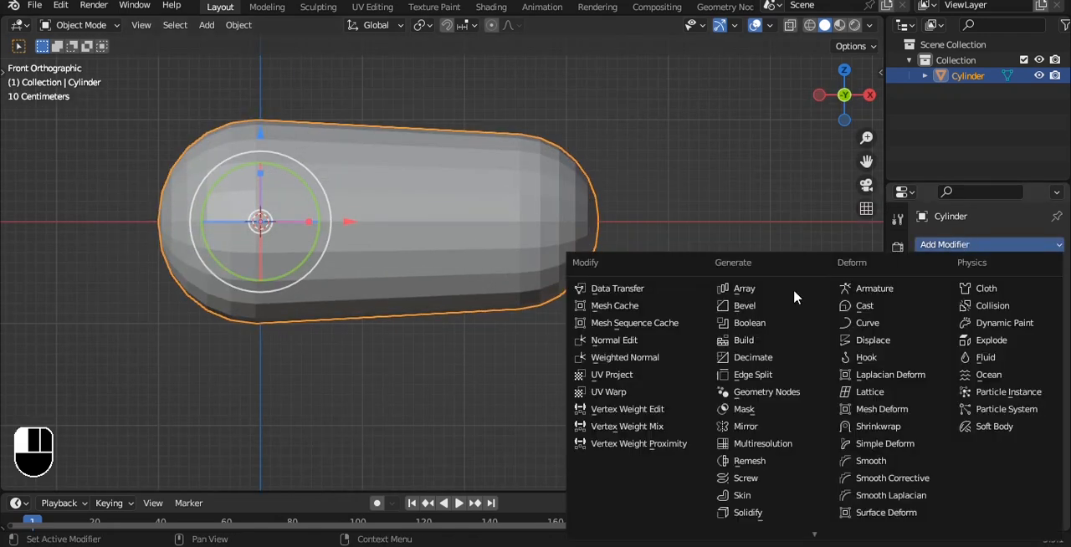
left_click(766, 464)
right_click(577, 191)
left_click(616, 192)
middle_click_drag(617, 192, 549, 206, "alt")
key("grave")
left_click(506, 164)
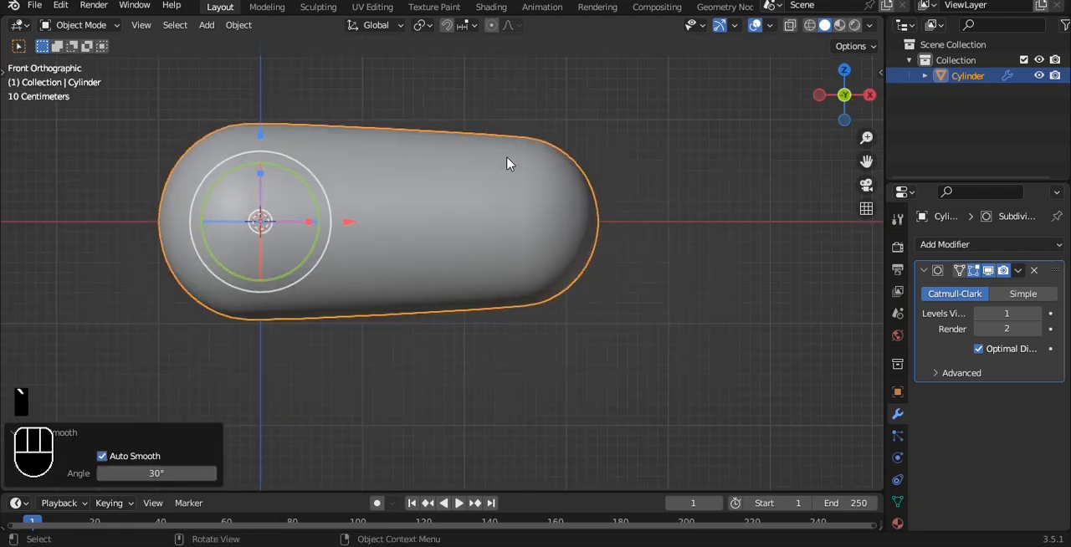
left_click(492, 98)
Add a second cylinder with 20 vertices, rotated 90° about X, and shade it auto smooth.
scroll(475, 168, "down", 3)
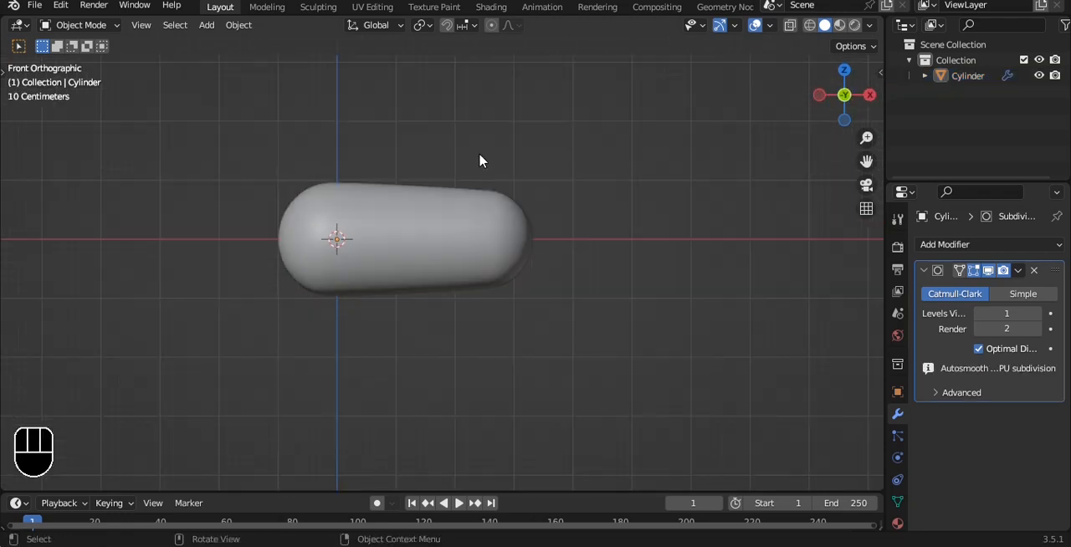
key("shift+a")
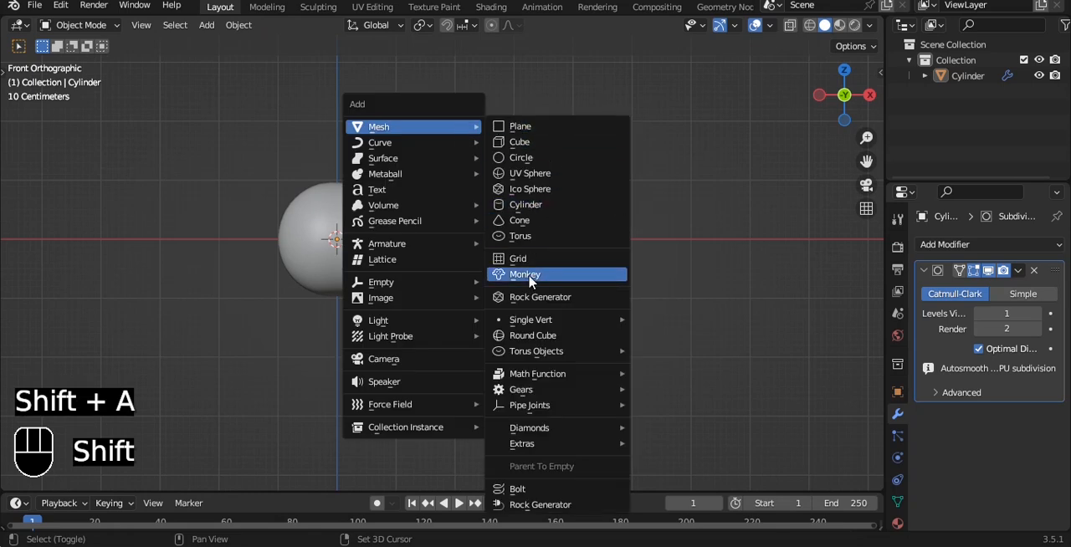
left_click(524, 205)
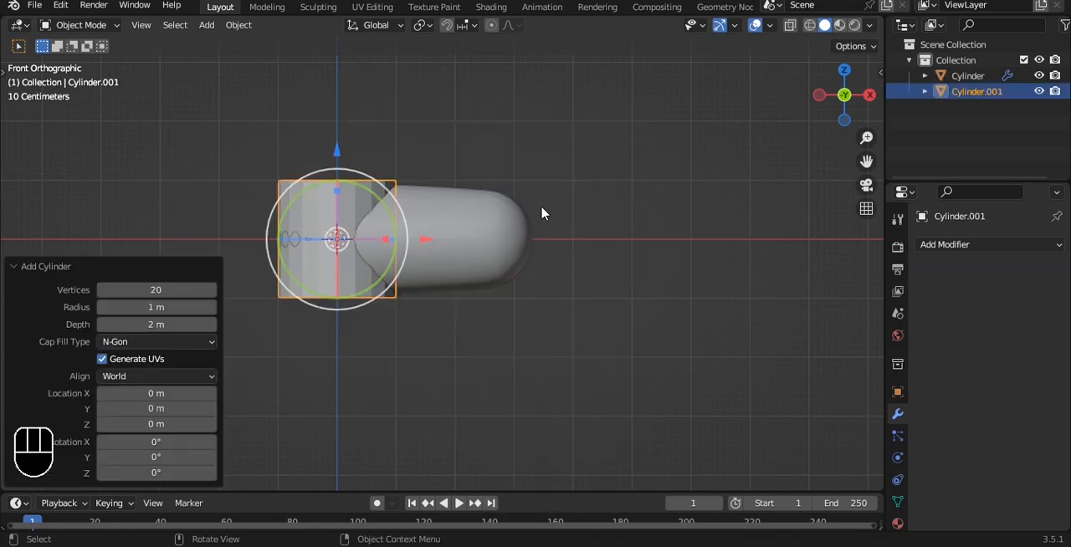
type("rx90")
key("Return")
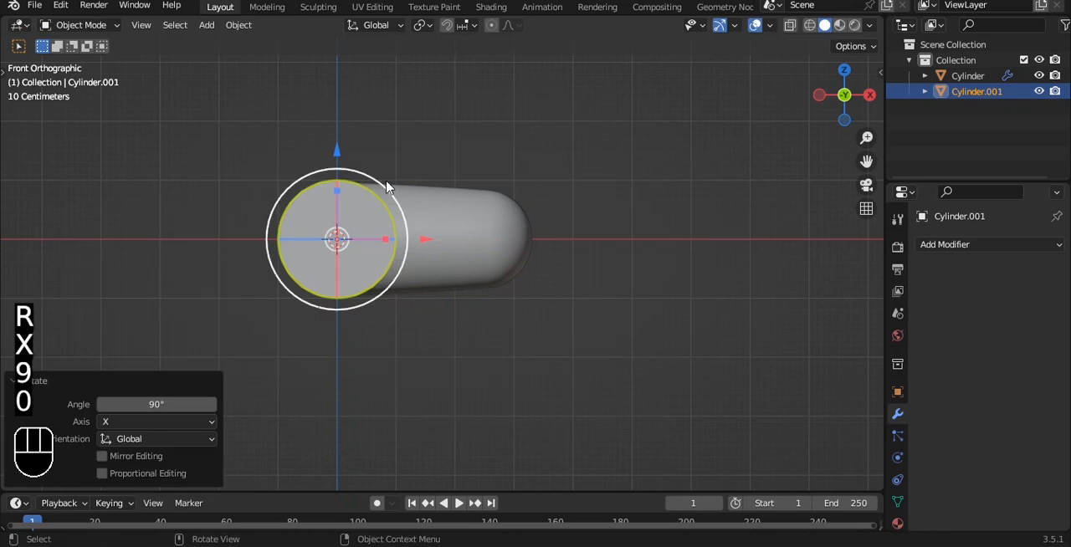
right_click(387, 182)
left_click(387, 183)
Scale the second cylinder along Y to shorten it and move it along Y out of the capsule body.
left_click_drag(386, 183, 548, 274, "alt")
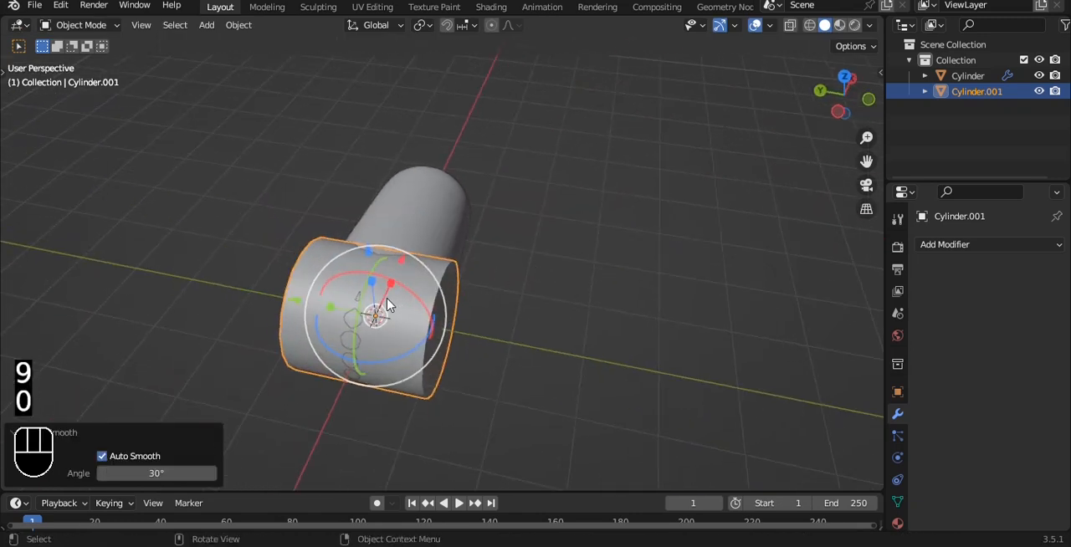
key("s")
key("y")
left_click(309, 311)
left_click_drag(295, 301, 402, 322)
Inset the second cylinder's outward-facing end face by about 0.153 m.
left_click_drag(559, 308, 587, 186, "alt+shift")
key("Tab")
key("3")
key("i")
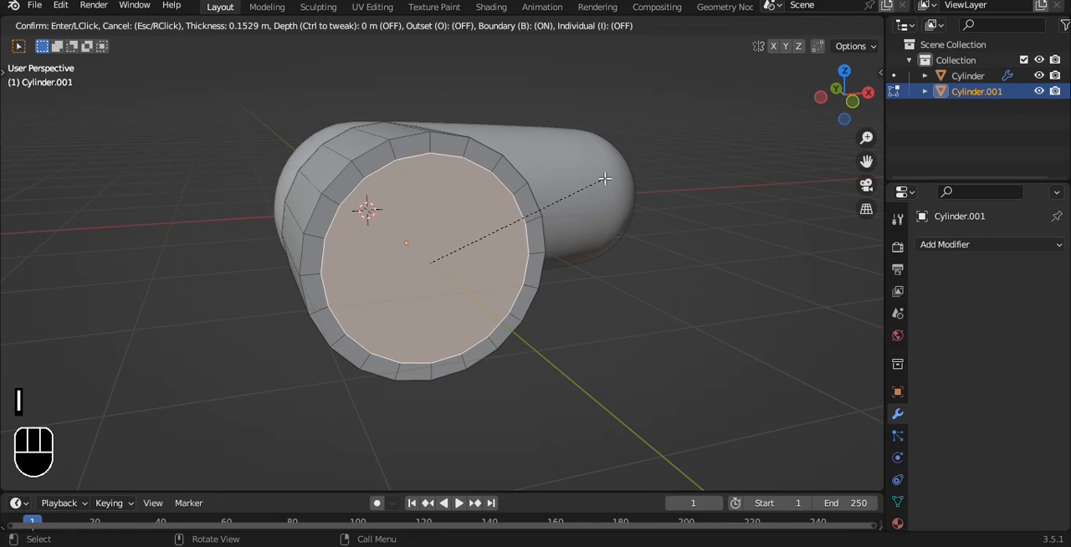
left_click(604, 179)
Extrude the inset face about 0.384 m into the second cylinder to form a recess.
middle_click_drag(605, 176, 680, 205)
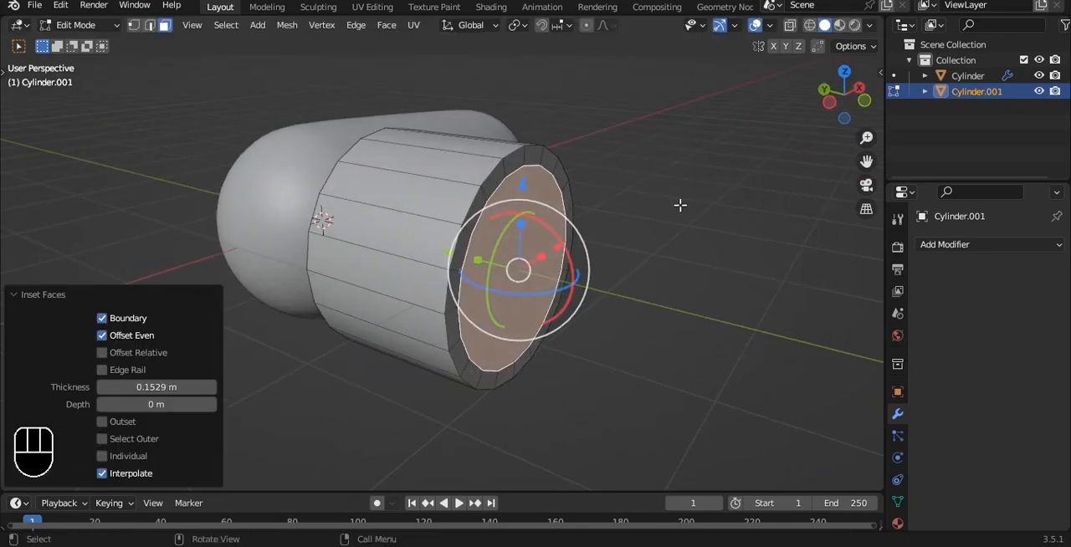
key("e")
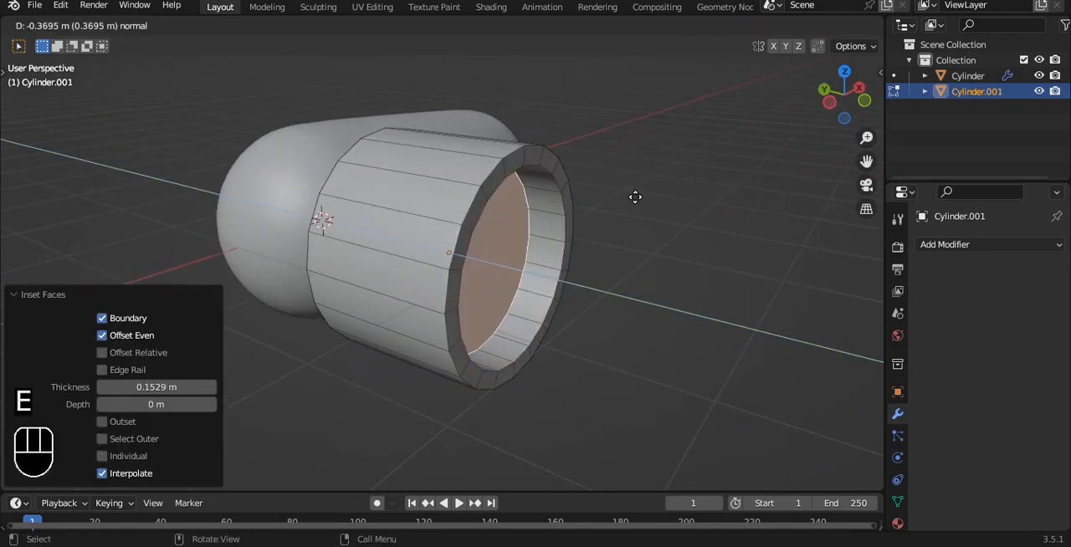
left_click(633, 197)
middle_click_drag(633, 197, 564, 184)
scroll(568, 185, "up", 2)
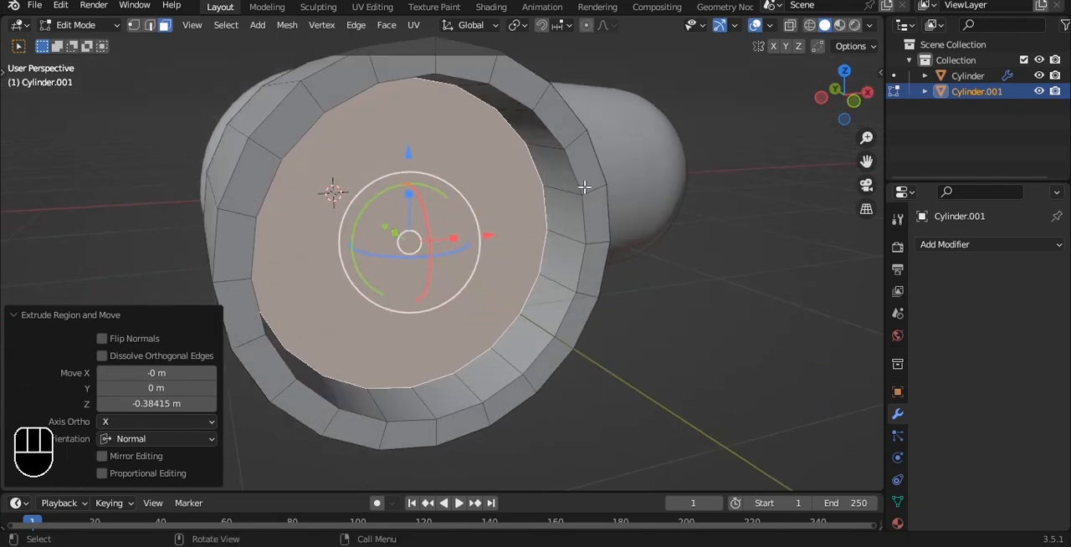
key("Tab")
Delete the second cylinder's end cap on the side facing the capsule body.
left_click_drag(622, 174, 774, 198, "alt")
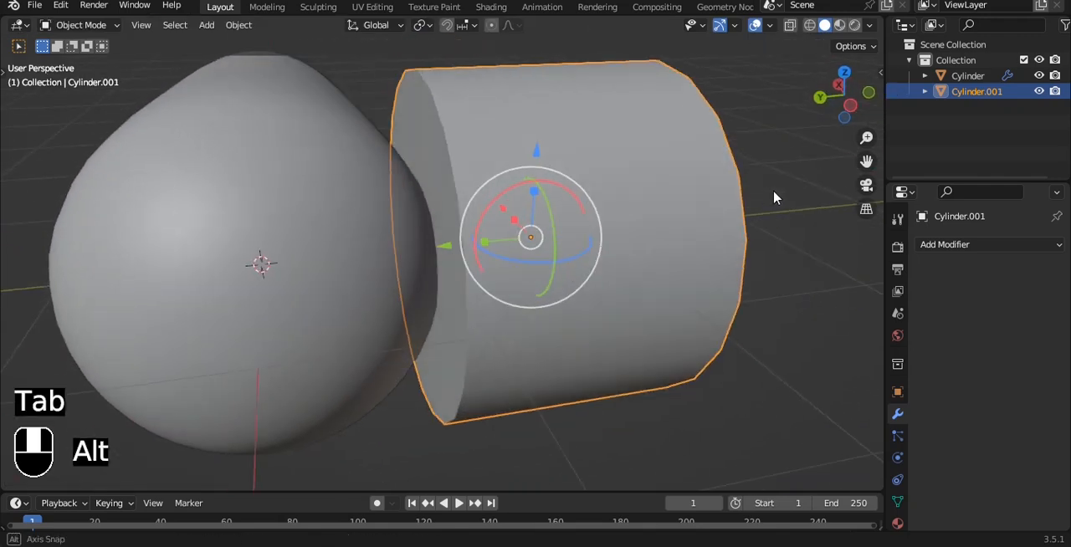
key("grave")
left_click(646, 192)
key("Tab")
key("alt+z")
key("1")
left_click_drag(370, 83, 461, 377)
key("x")
left_click(671, 149)
key("alt+z")
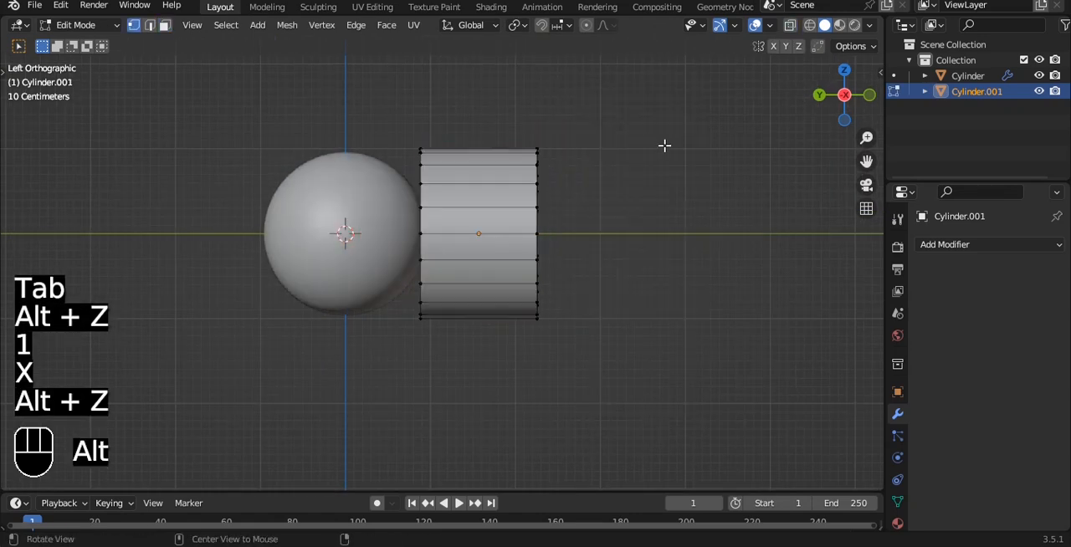
left_click_drag(669, 145, 591, 145, "alt")
key("Tab")
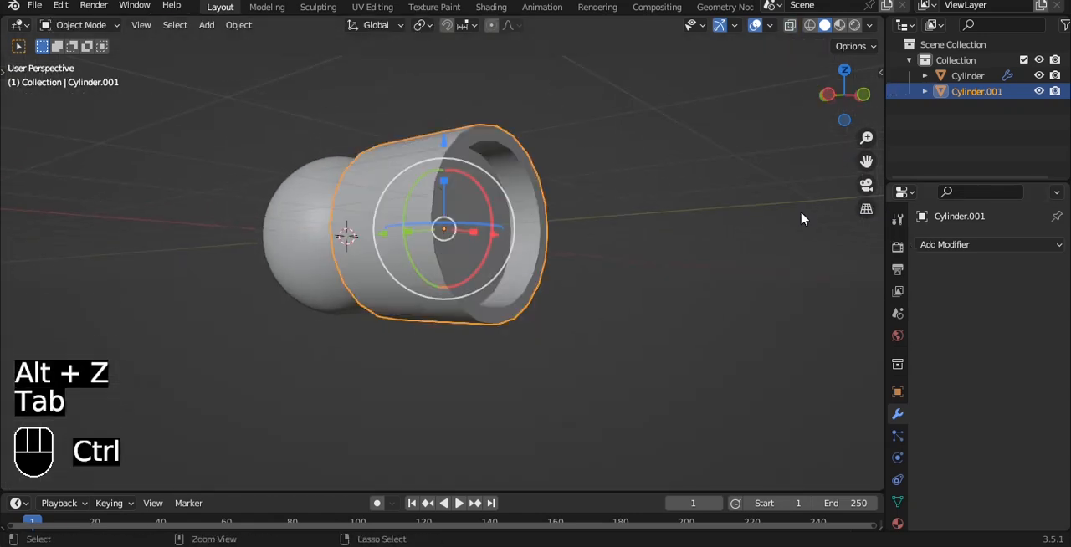
Add a level 3 Subdivision Surface modifier and a Bevel modifier to the second cylinder.
key("ctrl+3")
middle_click_drag(607, 163, 599, 215)
left_click(944, 245)
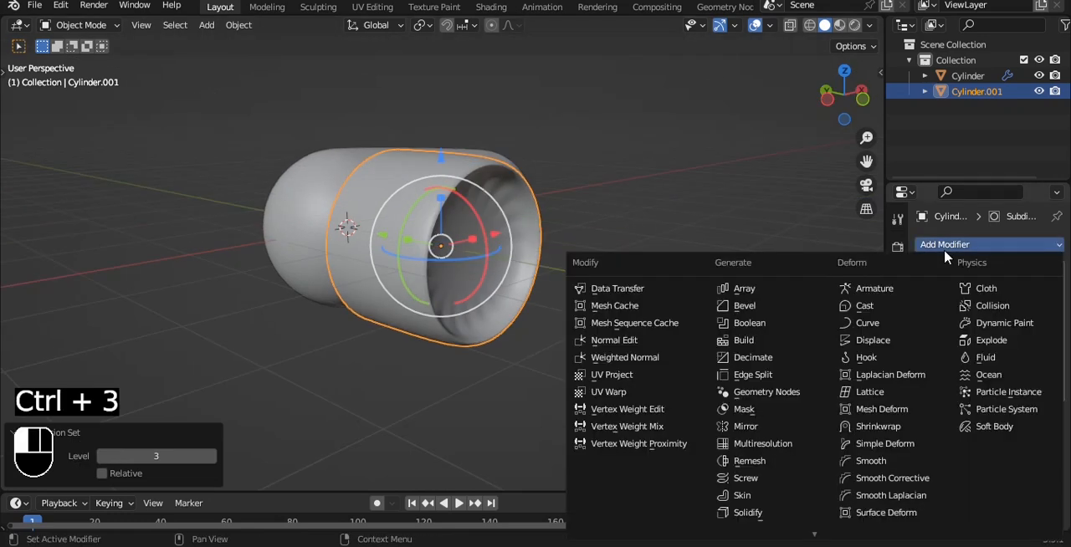
left_click(744, 306)
scroll(645, 240, "up", 3)
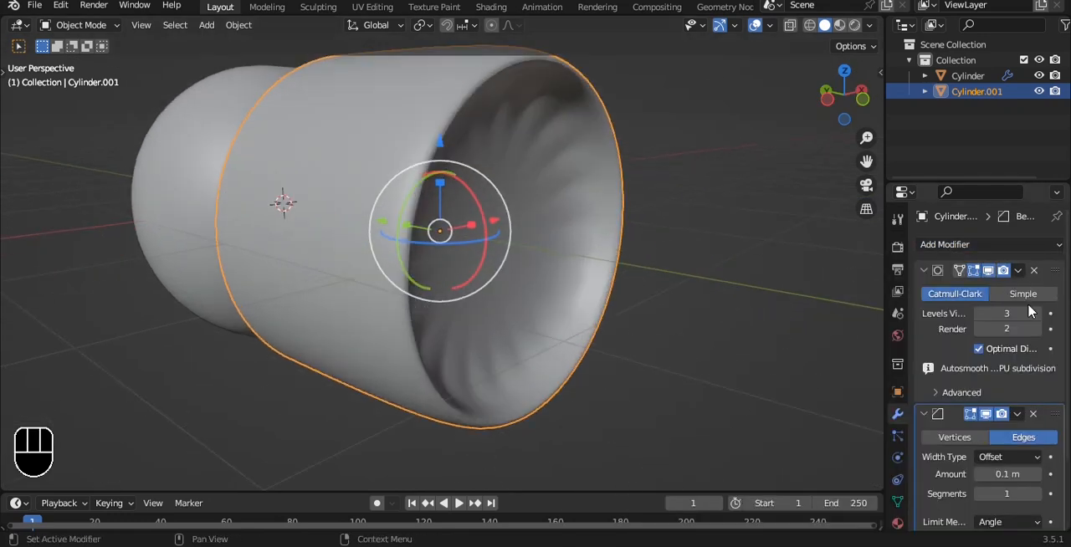
left_click(1034, 415)
left_click_drag(812, 243, 792, 245, "alt")
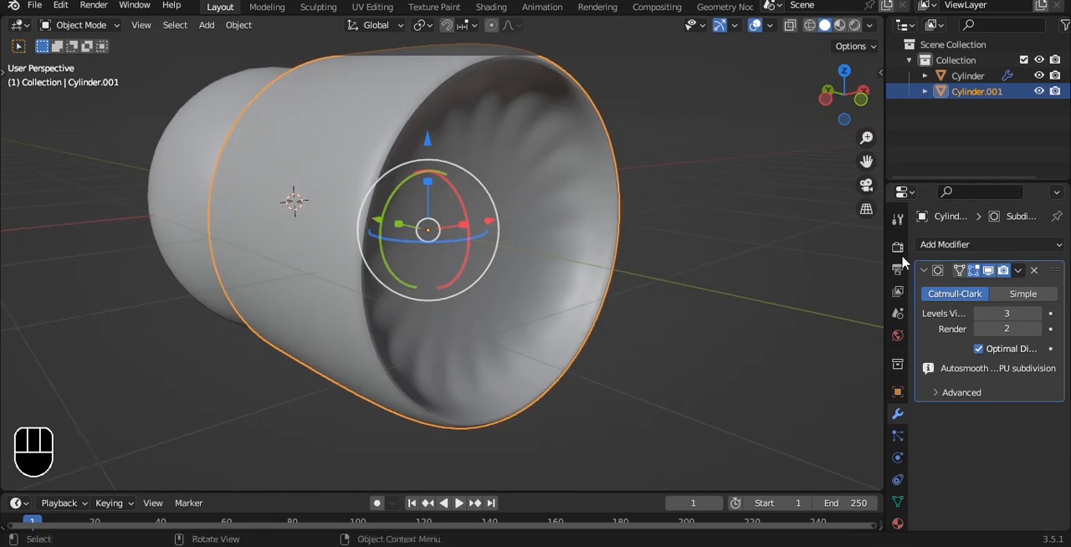
key("ctrl+z")
Remove the second cylinder's Subdivision modifier and set its Bevel modifier to 2 segments and an amount of 0.21 m.
left_click(1034, 272)
left_click_drag(586, 174, 563, 224, "alt+shift")
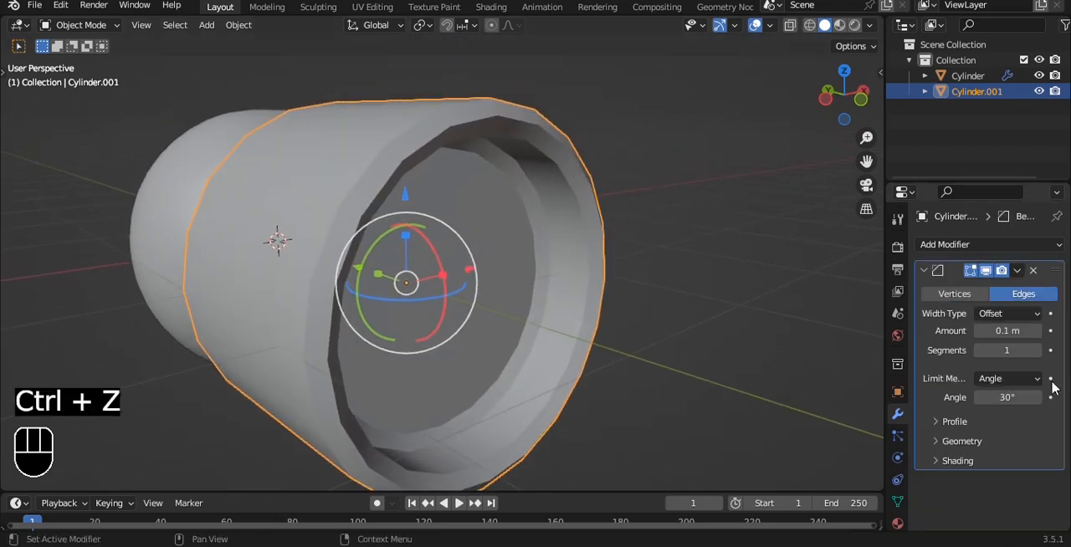
left_click(1040, 355)
mouse_move(1007, 330)
left_mouse_down()
mouse_move(989, 331)
mouse_move(1008, 331)
left_mouse_up()
scroll(600, 173, "up", 1)
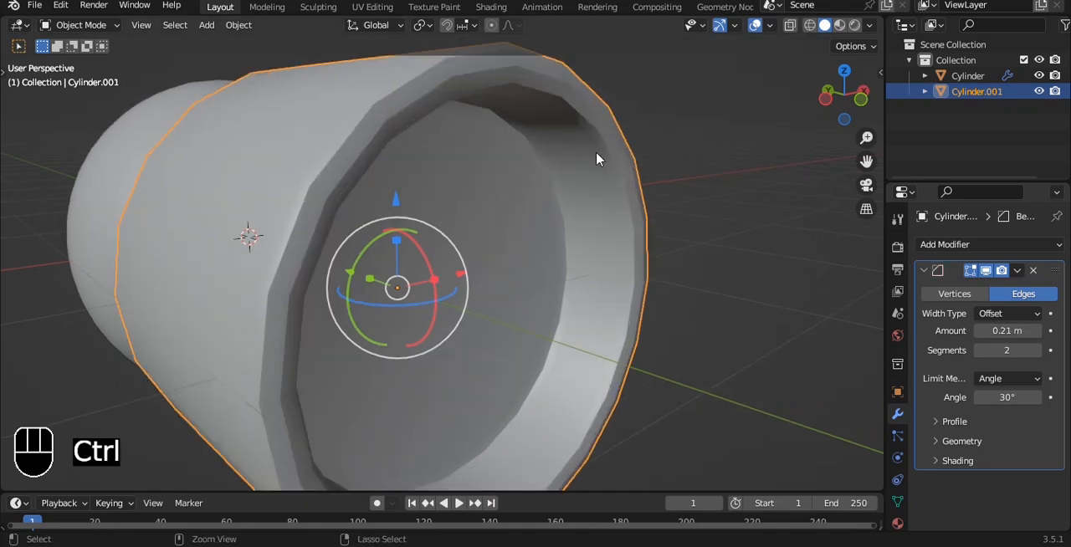
Add a level 3 Subdivision Surface modifier below the Bevel modifier on the second cylinder.
key("ctrl+3")
scroll(597, 160, "down", 2)
middle_click_drag(597, 160, 663, 170)
Scale the second cylinder to about 0.2 and move it about 0.66 m in X and 0.61 m in Y against the capsule's side.
key("grave")
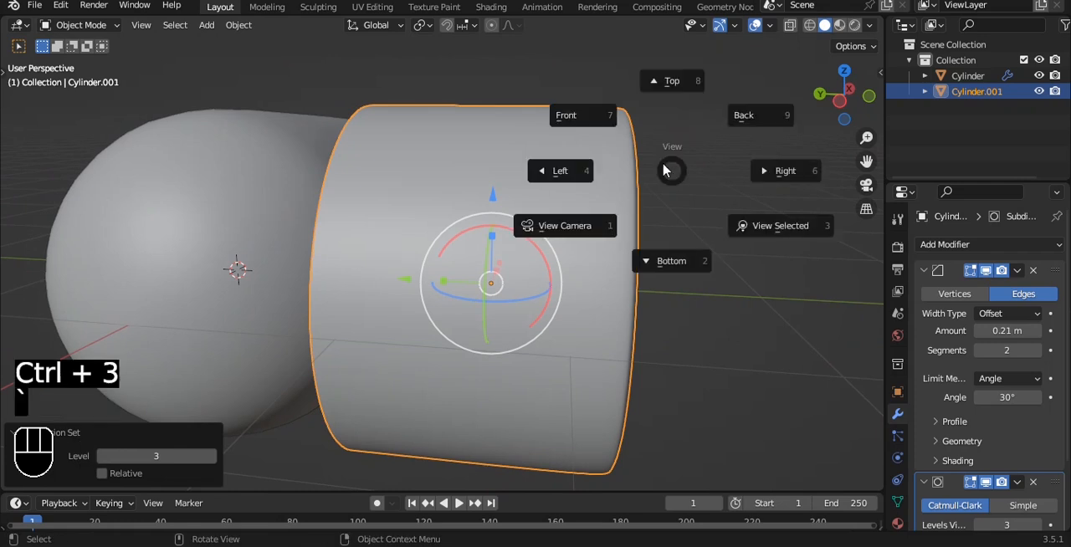
left_click(668, 100)
scroll(501, 209, "down", 2)
key("s")
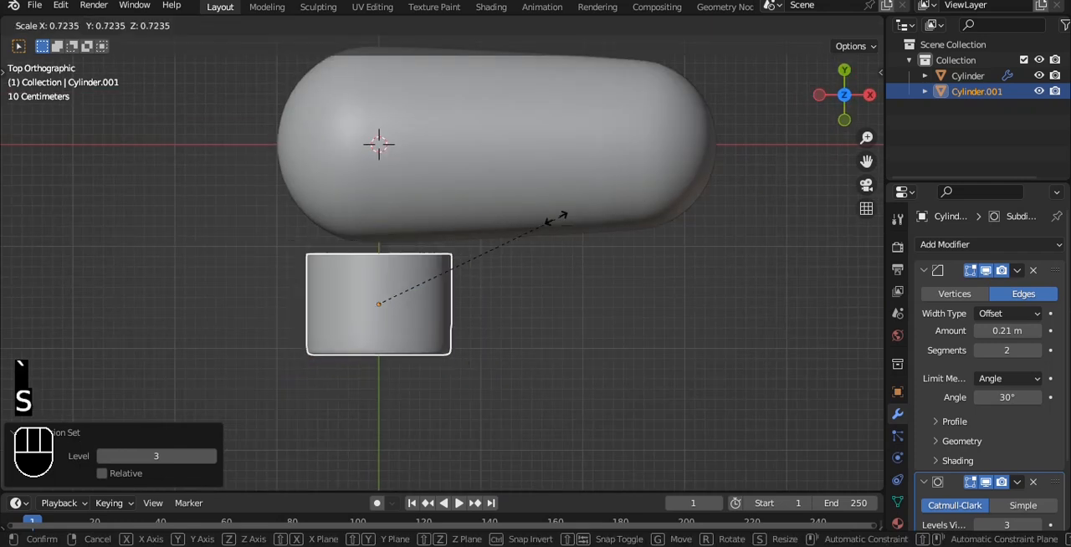
left_click(430, 282)
key("g")
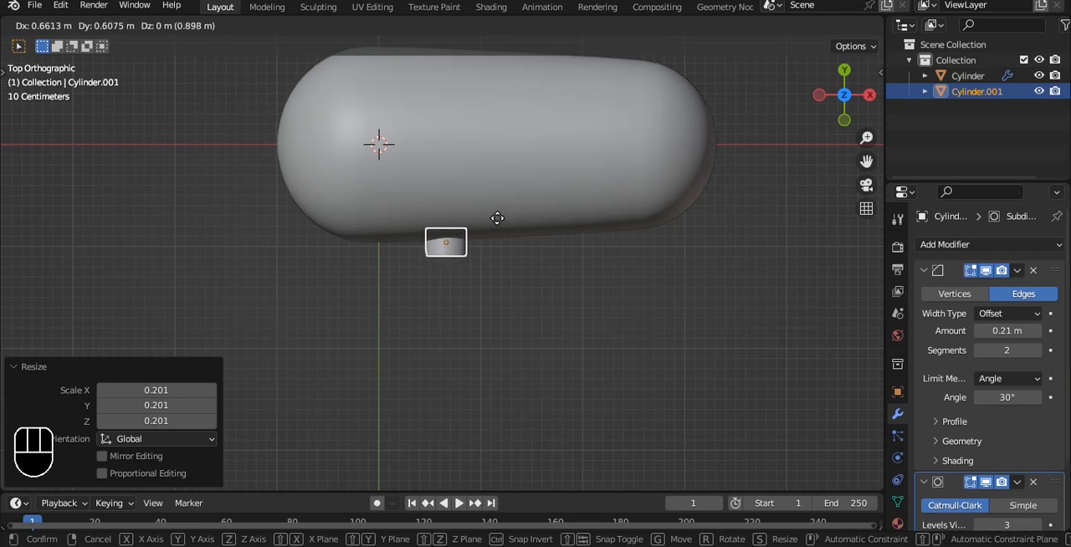
left_click(497, 219)
Enlarge the small cylinder by a factor of about 1.47 and move it about 0.18 m along X.
key("grave")
left_click(450, 187)
scroll(476, 217, "up", 2)
key("s")
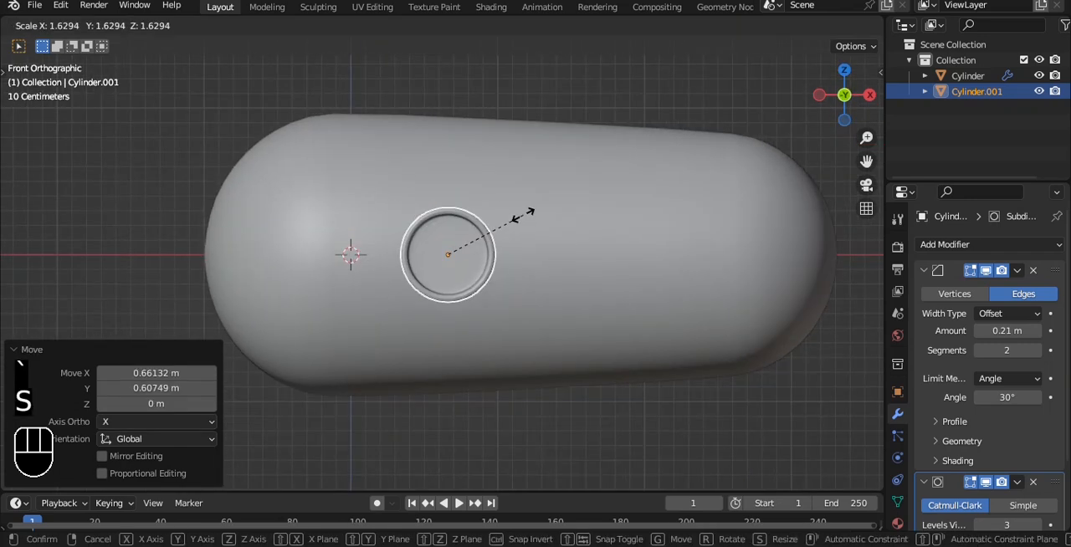
left_click(514, 218)
left_click_drag(539, 261, 570, 257)
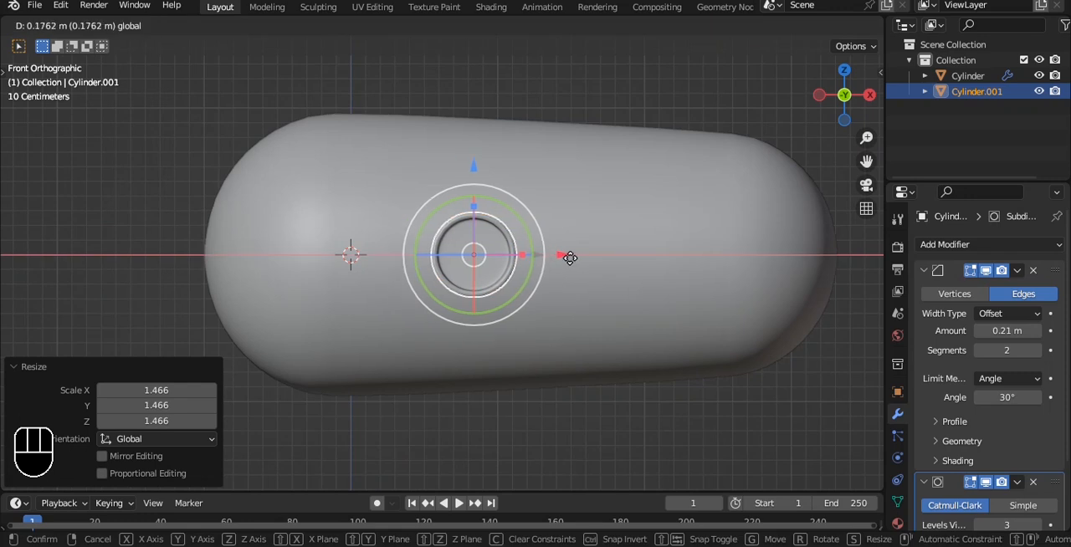
left_click_drag(573, 258, 542, 244, "alt+shift")
Rotate the small cylinder slightly about Z to match the capsule's taper and move it about 0.027 m along Y into the body.
key("grave")
left_click(563, 143)
left_click_drag(552, 146, 525, 220, "alt+shift")
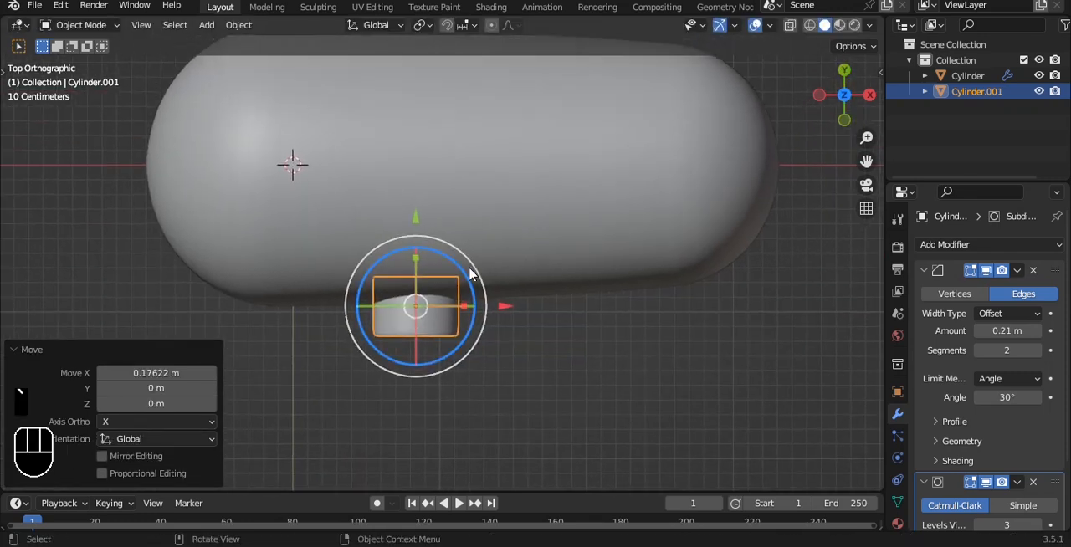
left_click_drag(467, 265, 467, 262)
left_click_drag(416, 216, 418, 209)
Add an Array modifier to the small side cylinder and set its Bevel segments to 3.
left_click(959, 246)
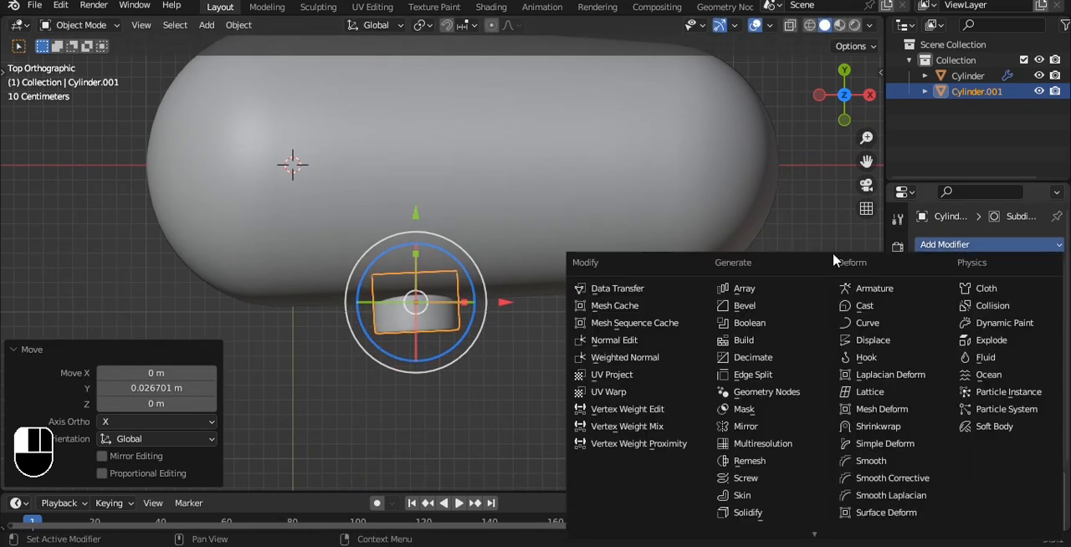
left_click(749, 306)
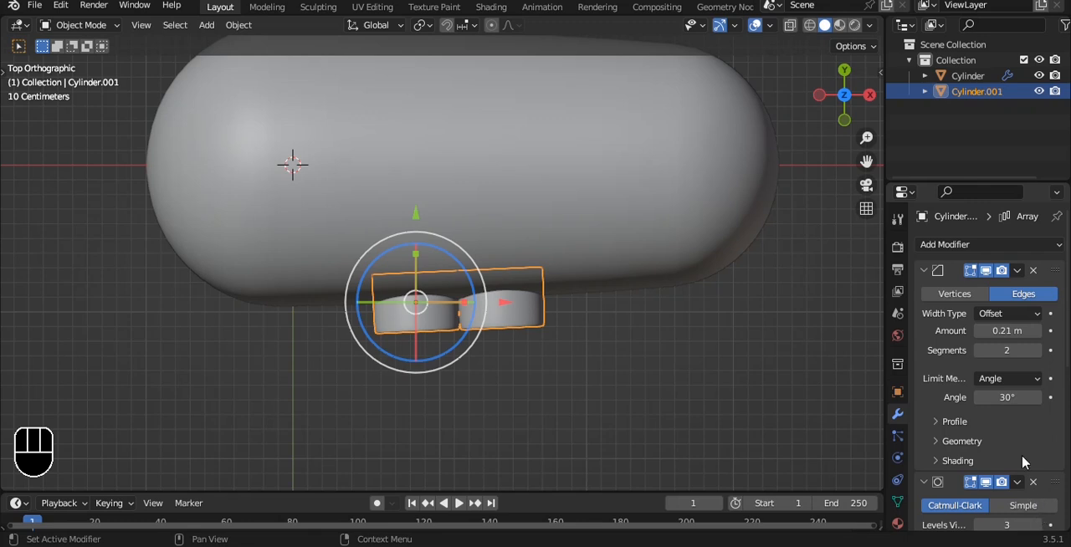
left_click(1037, 350)
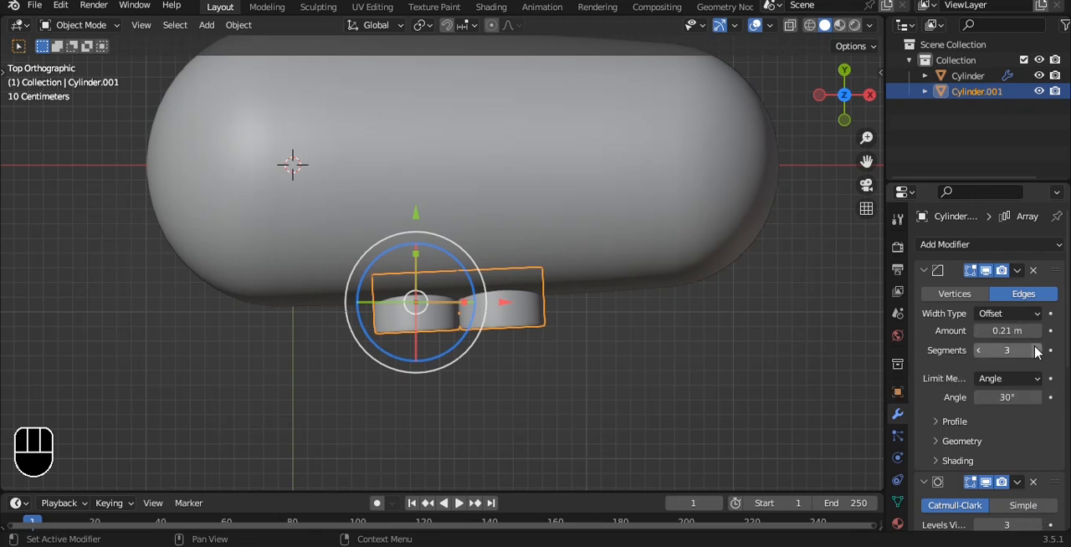
Set the array to a count of 3 with a relative X offset factor of 1.3.
scroll(981, 439, "down", 8)
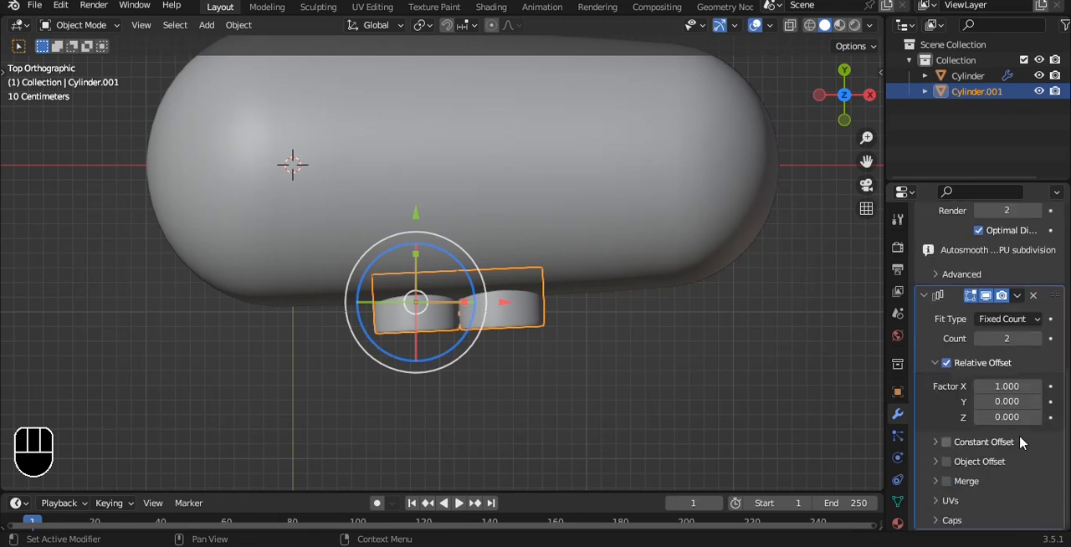
left_click(1038, 339)
left_click(1038, 390)
left_click(1038, 391)
left_click(1038, 391)
Shift the row of three cylinders about 0.155 m along negative X in front view and deselect it.
left_click_drag(694, 308, 682, 158, "alt")
key("grave")
left_click(619, 113)
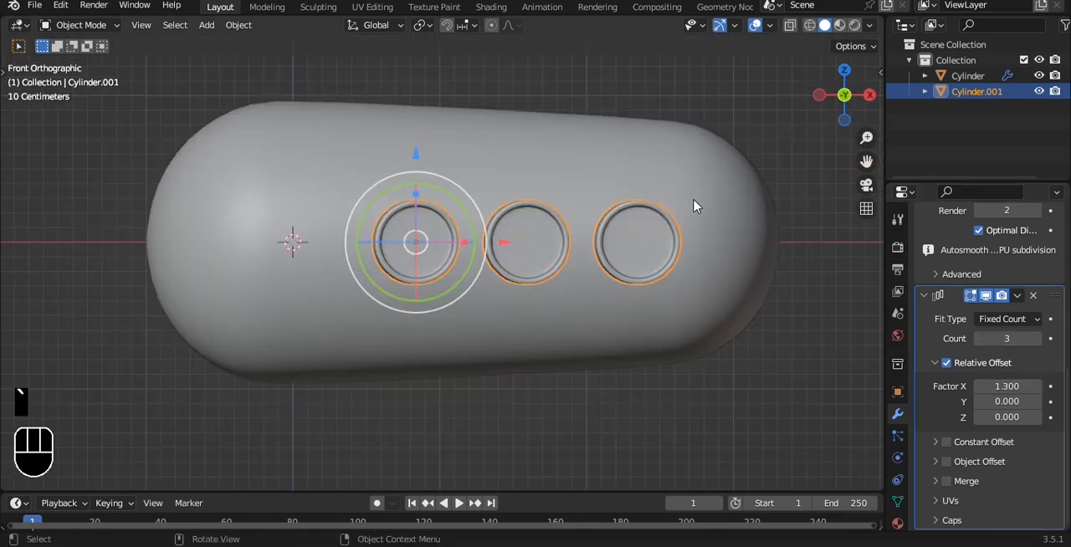
left_click_drag(496, 247, 474, 244)
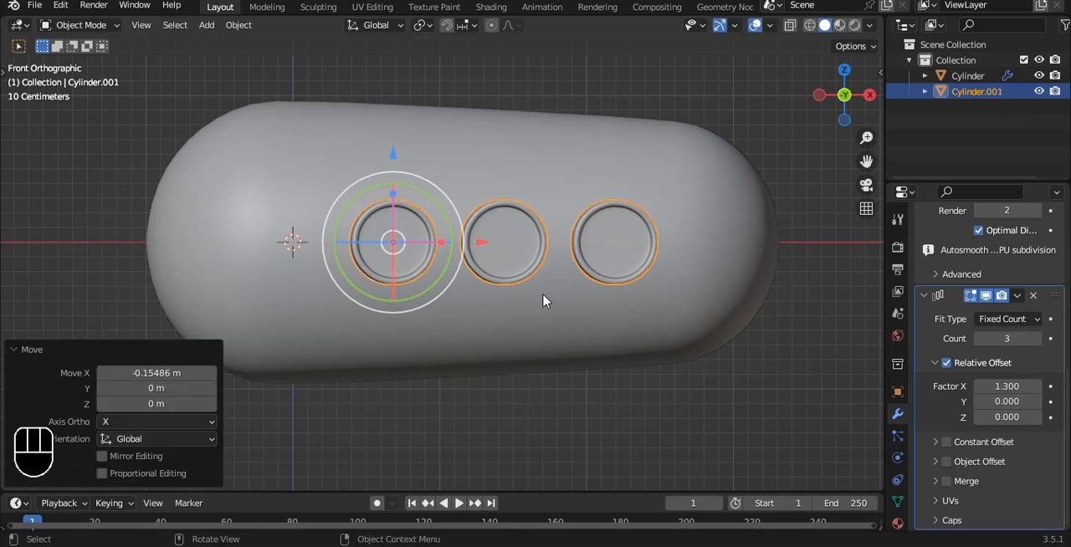
key("alt+a")
Move the row of three cylinders about 0.036 m along negative Y, outward from the capsule's side.
left_click_drag(549, 226, 553, 376, "alt")
key("grave")
left_click(549, 322)
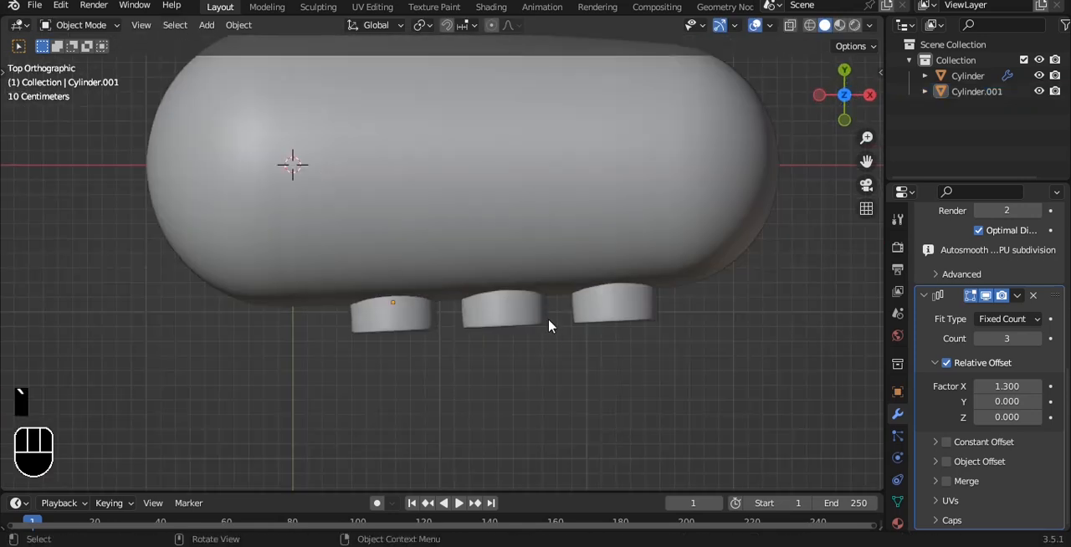
left_click(588, 310)
scroll(588, 314, "up", 2)
left_click_drag(366, 251, 364, 224)
left_click(588, 396)
left_click_drag(588, 396, 623, 280, "alt")
left_click(454, 307)
left_click_drag(454, 307, 466, 299, "alt")
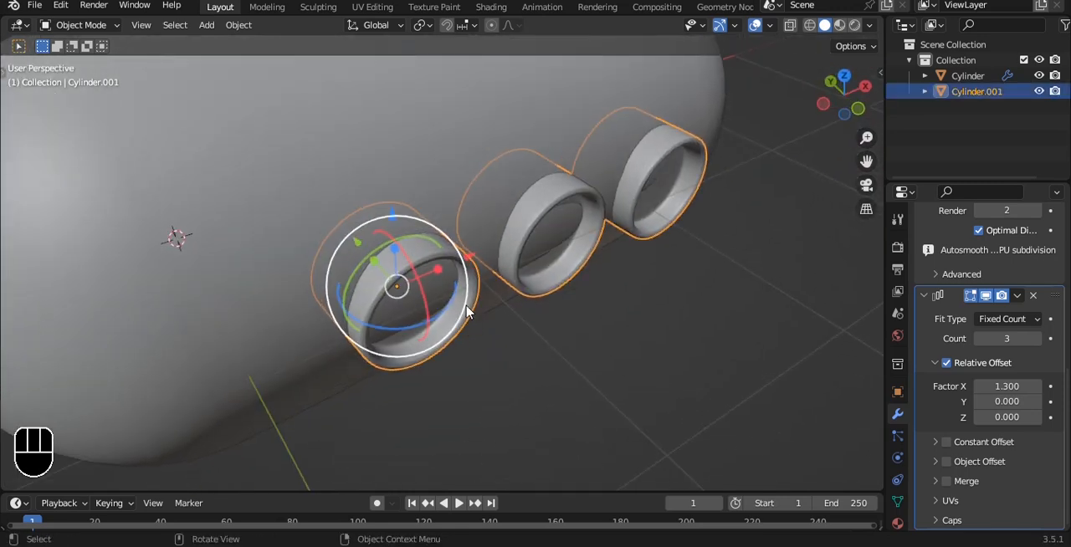
key("g")
key("y")
left_click(509, 185)
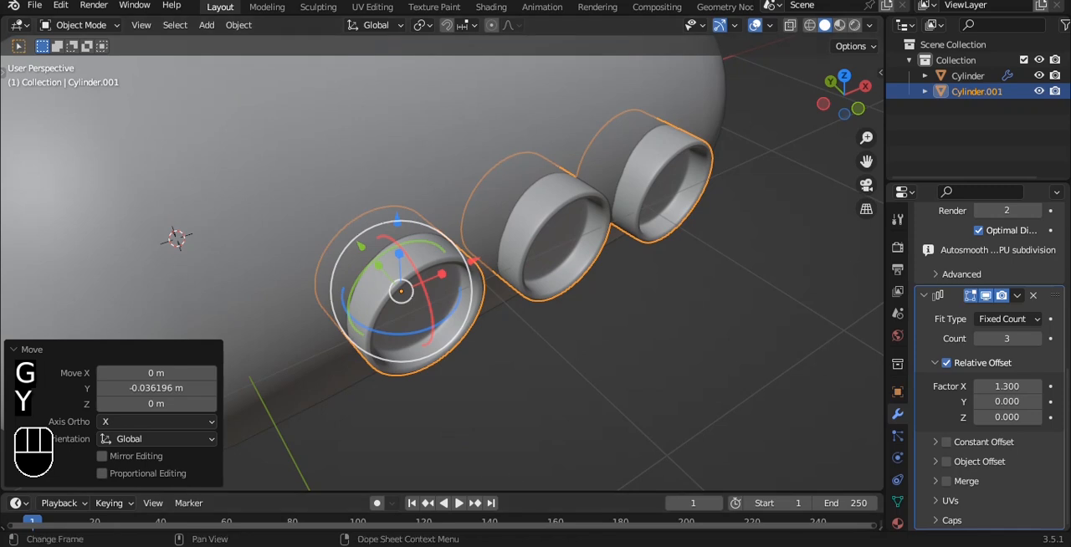
left_click(655, 306)
scroll(661, 288, "down", 4)
Add two loop cuts across the capsule body's straight section in top view and slide them toward the wide end.
key("grave")
left_click(602, 209)
left_click_drag(563, 189, 460, 200, "alt+shift")
middle_click_drag(515, 147, 377, 223)
left_click(374, 219)
key("grave")
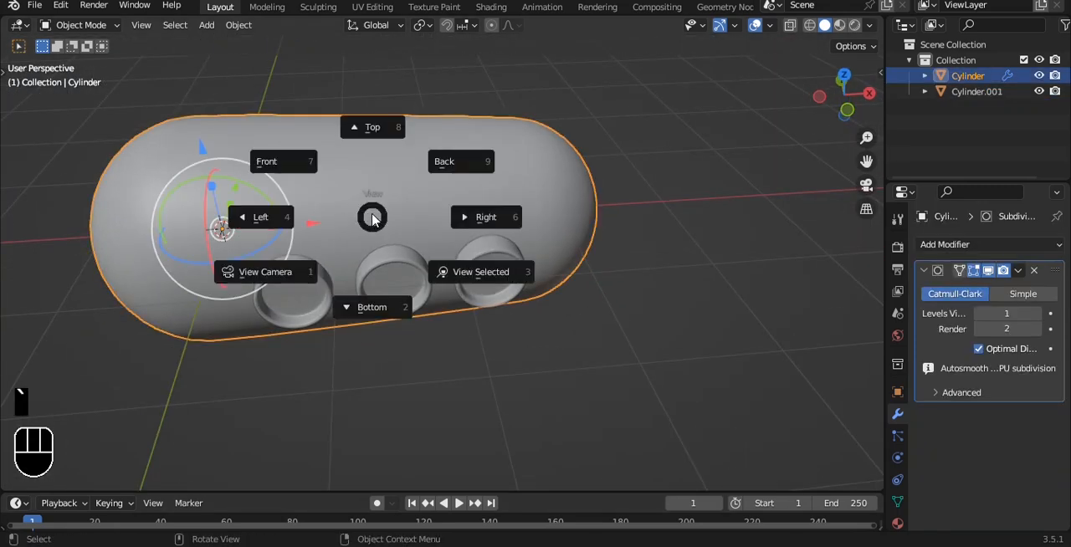
left_click(391, 156)
key("Tab")
key("a")
key("3")
key("ctrl+r")
scroll(328, 162, "up", 2)
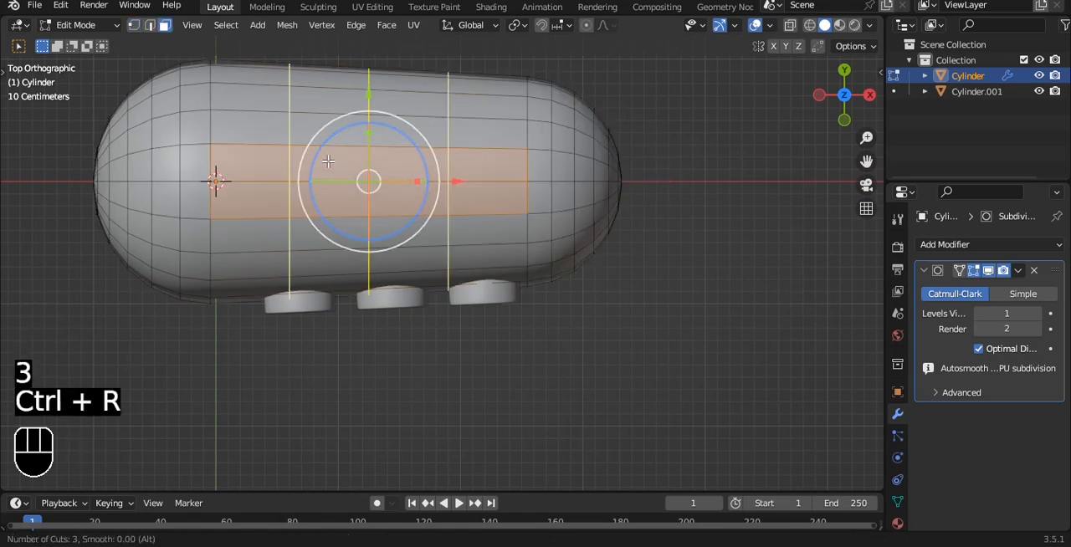
left_click(327, 162)
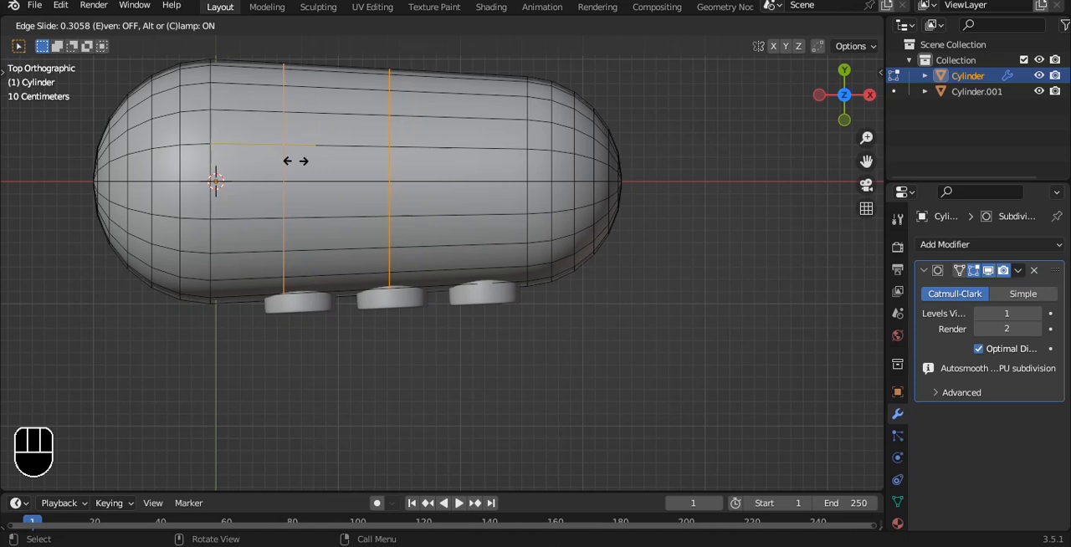
left_click(294, 160)
Extrude the capsule's top faces between the two loop cuts about 0.53 m upward to form a tower.
key("3")
left_click(310, 168)
key("grave")
left_click(434, 183)
middle_click_drag(426, 181, 454, 227, "shift")
key("e")
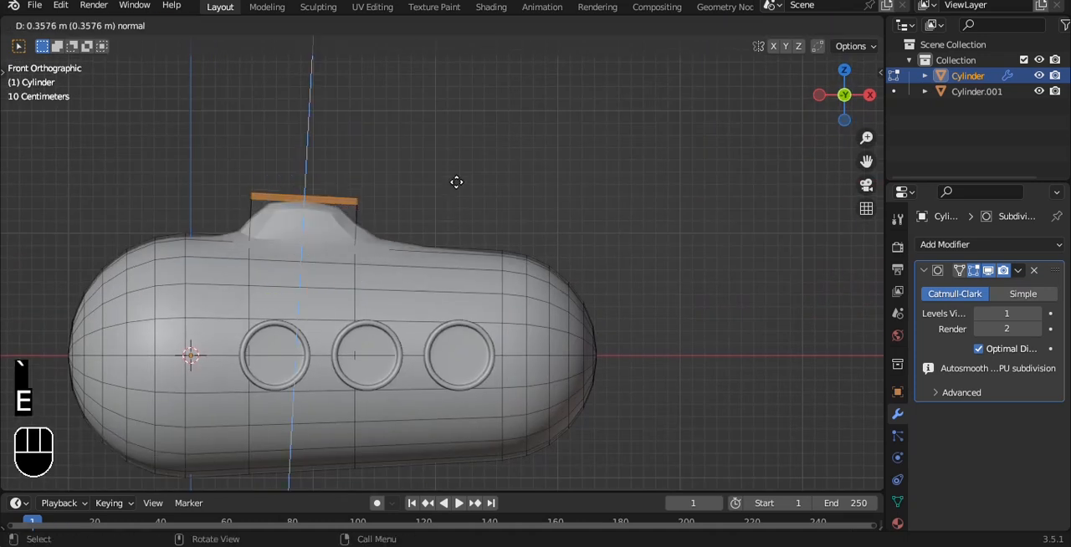
right_click(455, 168)
key("e")
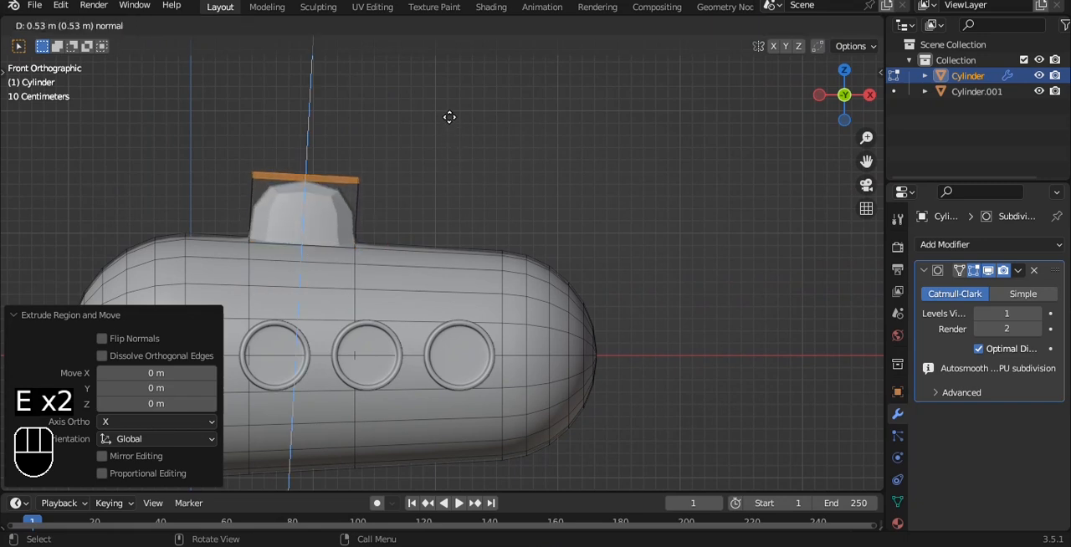
left_click(449, 118)
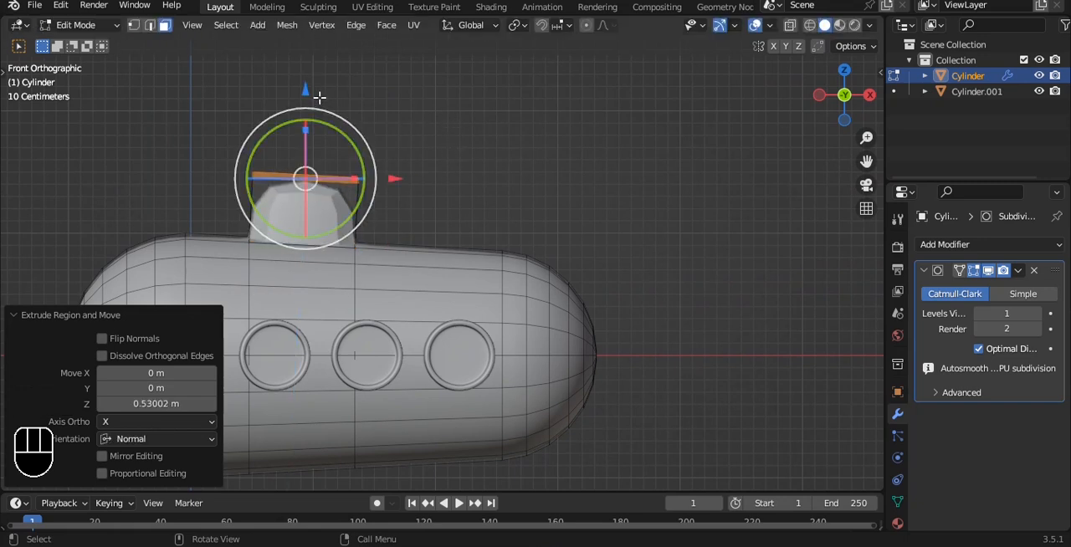
Raise the tower's top faces about 0.109 m along Z and narrow them along X.
left_click_drag(310, 91, 323, 87)
key("s")
key("x")
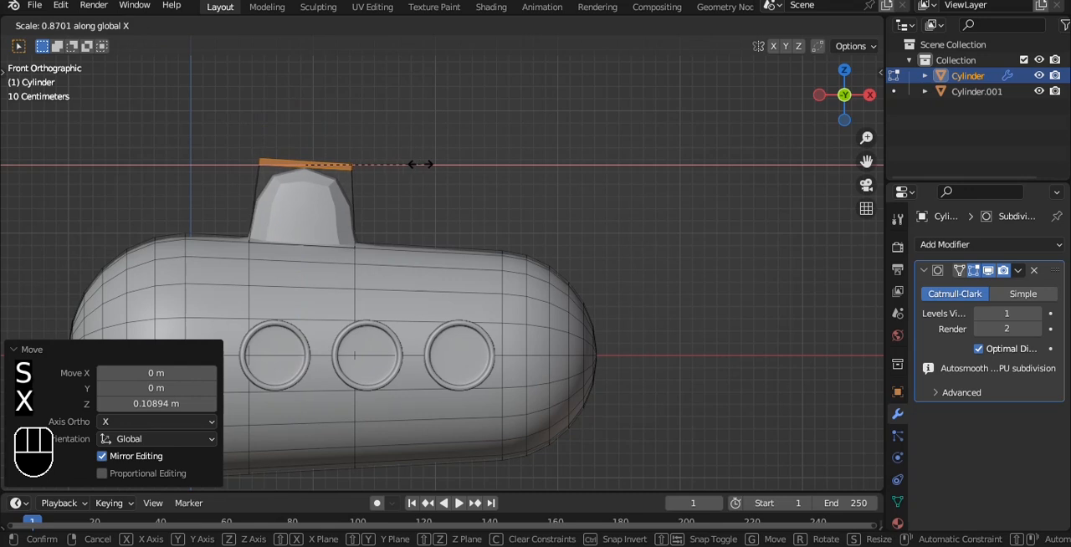
left_click(410, 164)
Return to Object Mode and set the body's Subdivision Surface viewport level to 3.
key("Tab")
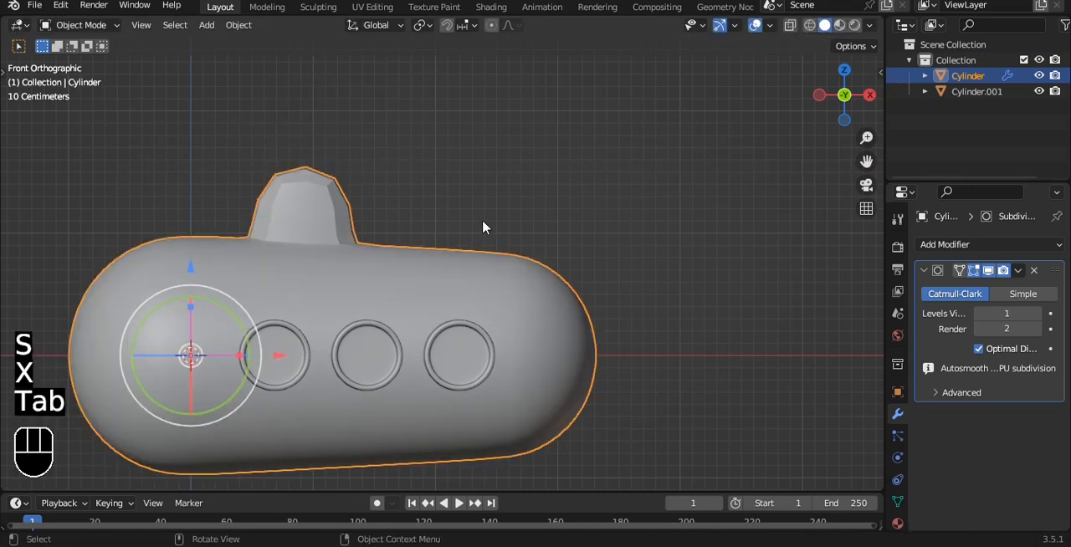
left_click(1037, 312)
left_click(1038, 313)
Narrow the tower's top faces along Y in Edit Mode so the tower tapers upward.
left_click_drag(502, 196, 629, 201, "alt")
key("Tab")
key("s")
key("y")
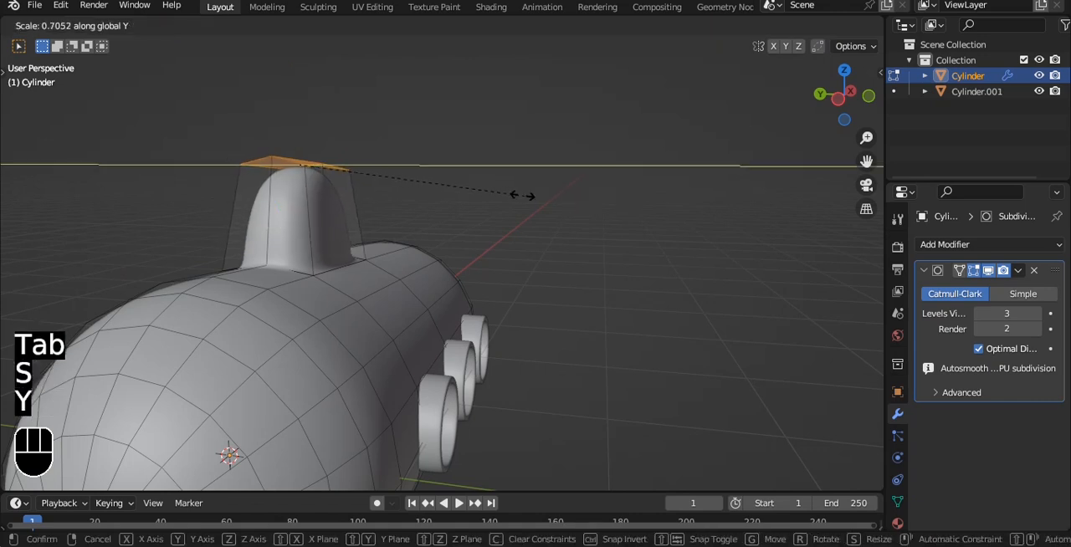
left_click(456, 180)
key("Tab")
Move the tower's top faces about 0.09 m along X and tilt them slightly about Y in front view.
key("grave")
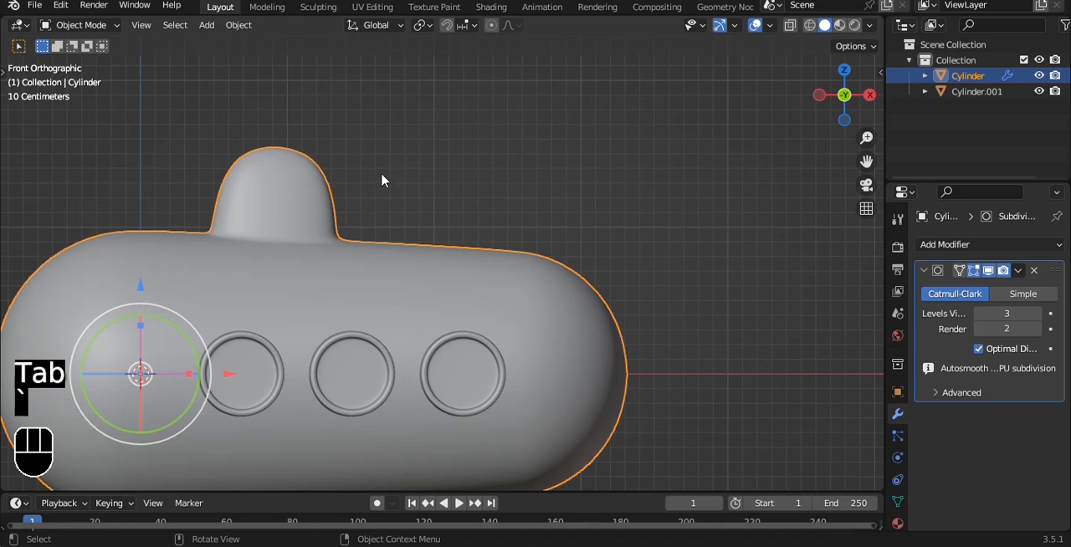
key("Tab")
left_click_drag(366, 146, 381, 145)
middle_click_drag(379, 153, 377, 192, "shift")
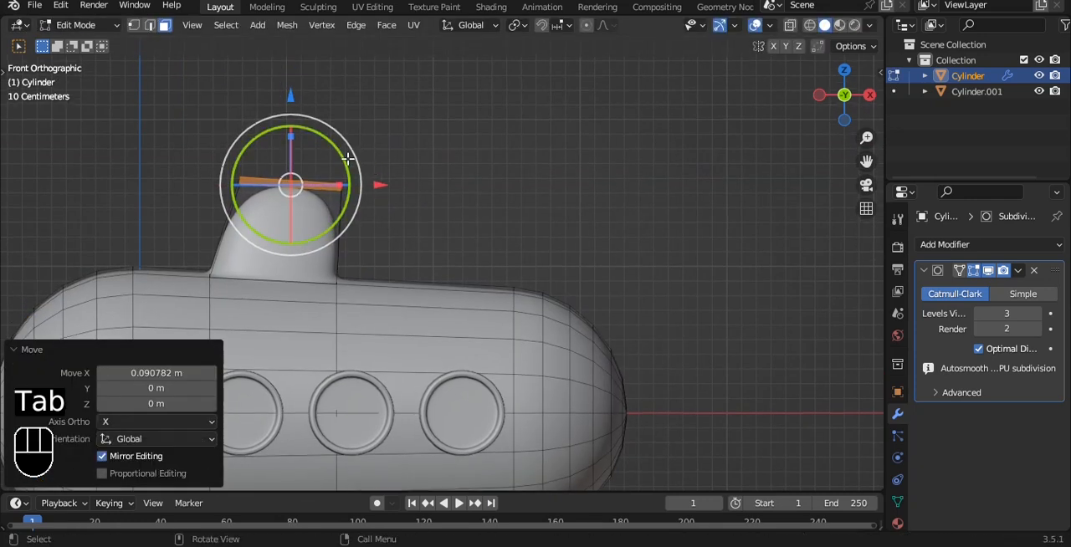
left_click_drag(341, 147, 345, 154)
Add a loop cut around the tower near its top to sharpen the upper edge, then return to Object Mode.
key("ctrl+r")
left_click(341, 167)
left_click(341, 168)
key("Tab")
middle_click_drag(341, 168, 420, 154)
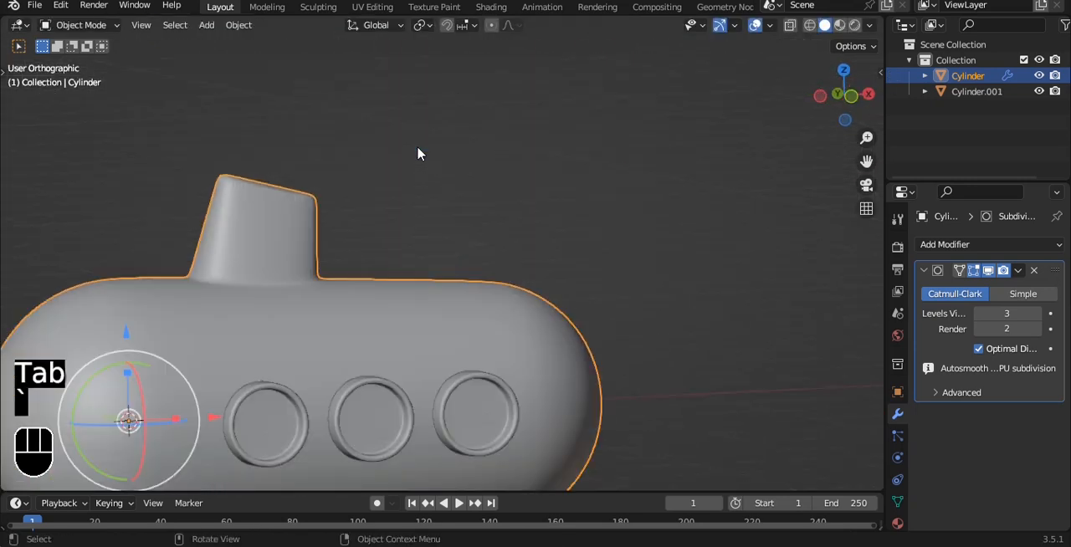
Deselect the body and save the file 75.blend.
scroll(419, 154, "down", 4)
left_click(567, 445)
key("ctrl+s")
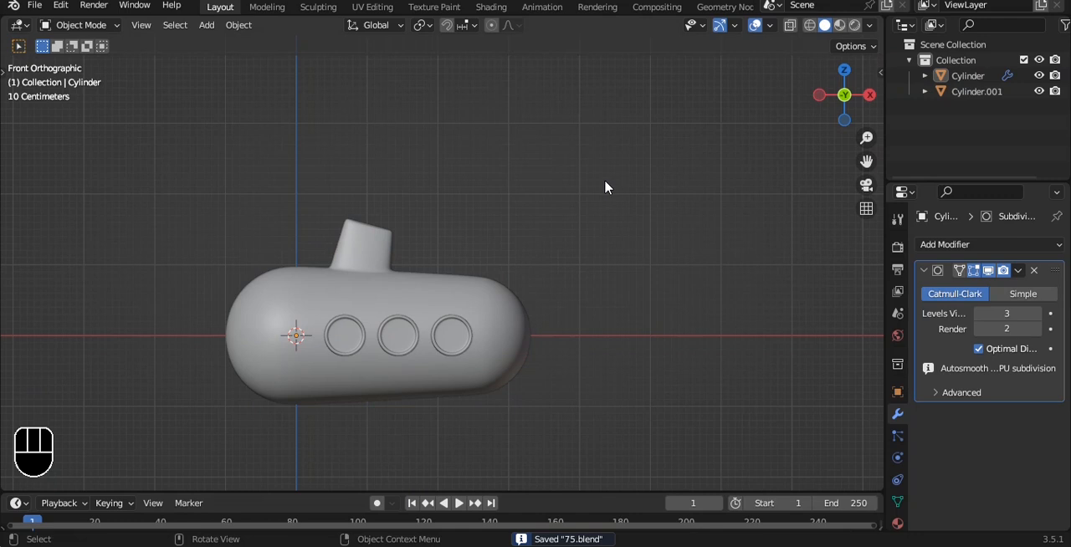
Add a 2 m cube and flatten it along Z into a thin slab.
left_click_drag(605, 181, 576, 157, "alt+shift")
scroll(387, 190, "up", 3)
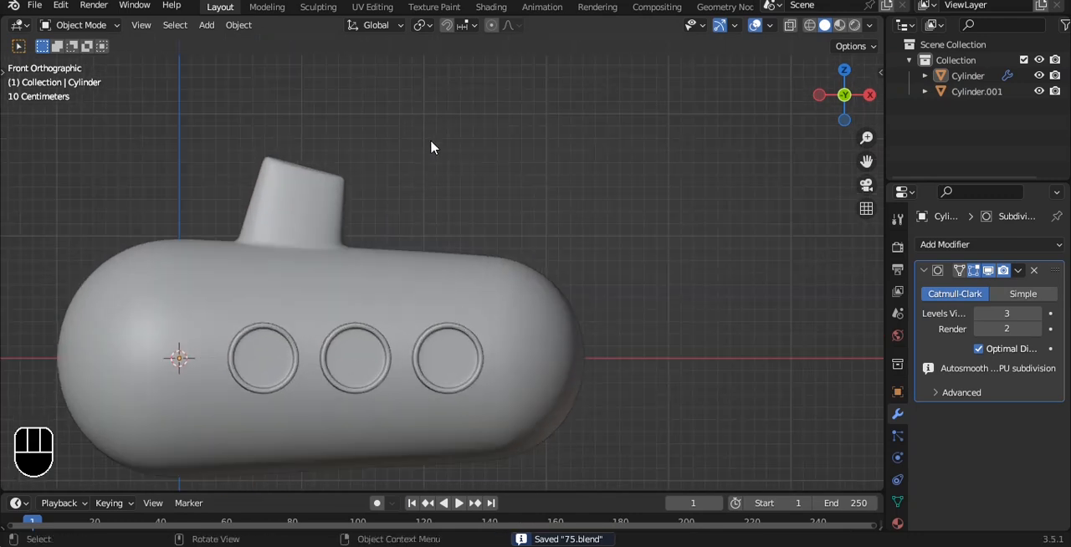
key("shift+a")
mouse_move(432, 143)
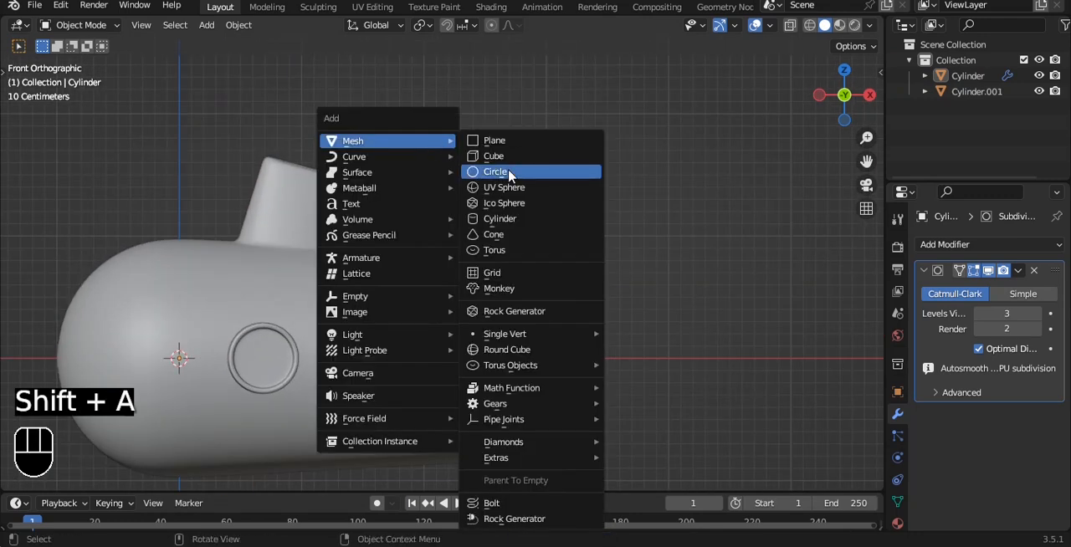
left_click(494, 156)
key("grave")
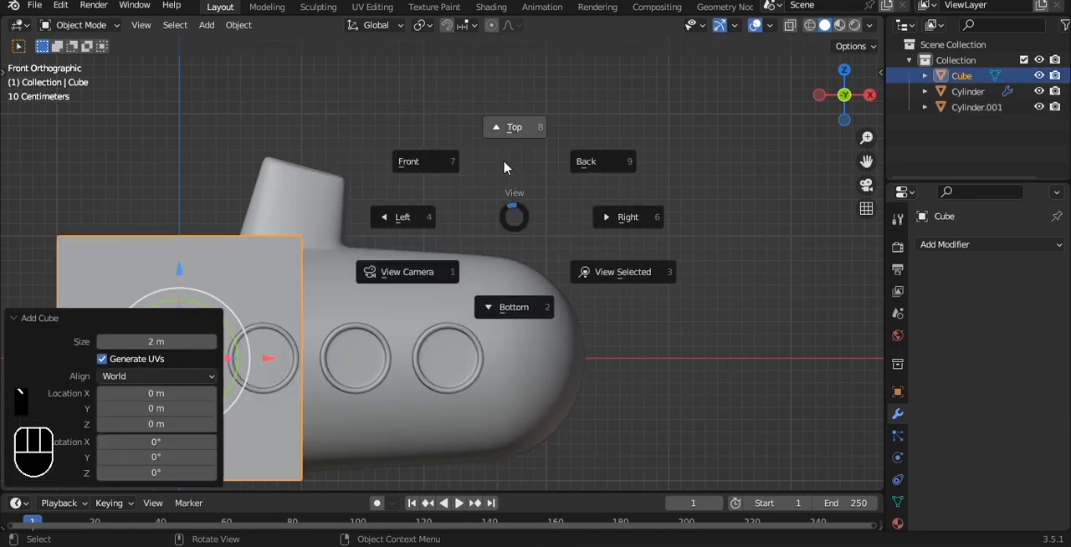
middle_click_drag(496, 208, 629, 151, "shift")
key("s")
key("z")
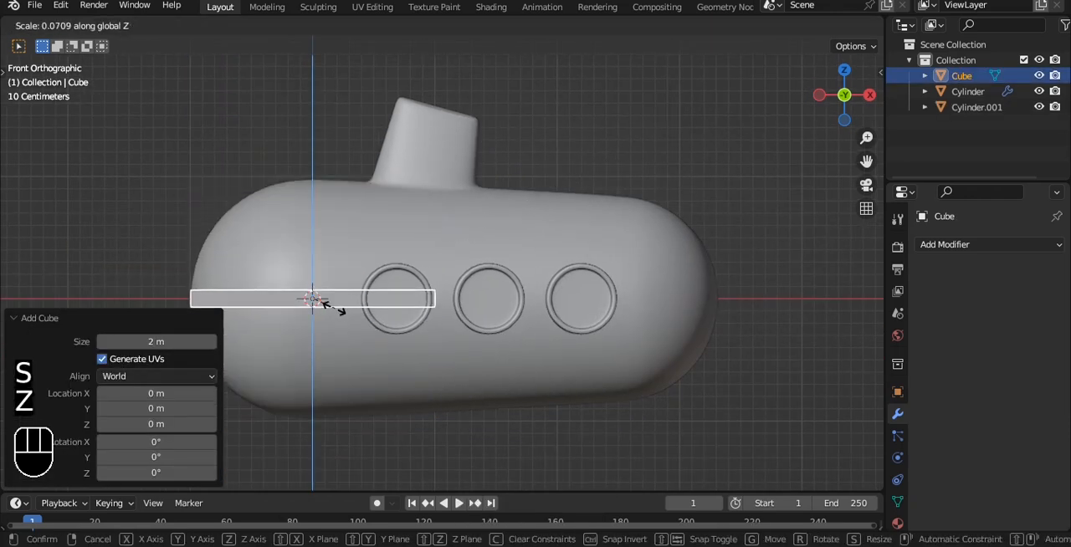
left_click(313, 303)
Move the slab about 0.97 m in X and 1.24 m in Z onto the tower and scale it to 0.195 along X.
key("g")
left_click(431, 148)
key("grave")
left_click(565, 56)
key("s")
key("x")
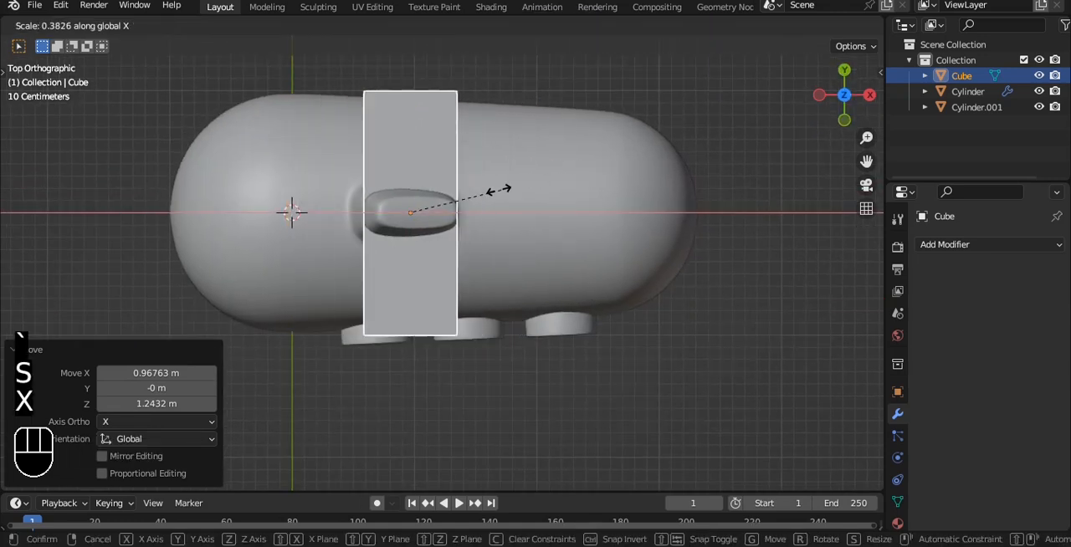
left_click(461, 192)
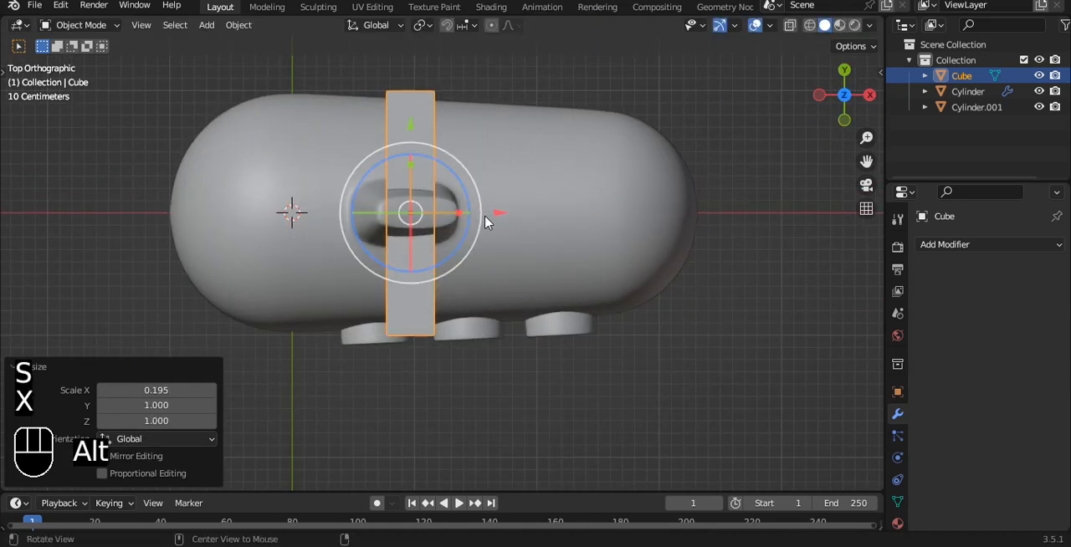
Widen the slab along X by a factor of 1.397.
middle_click_drag(487, 215, 490, 146, "alt")
key("s")
key("x")
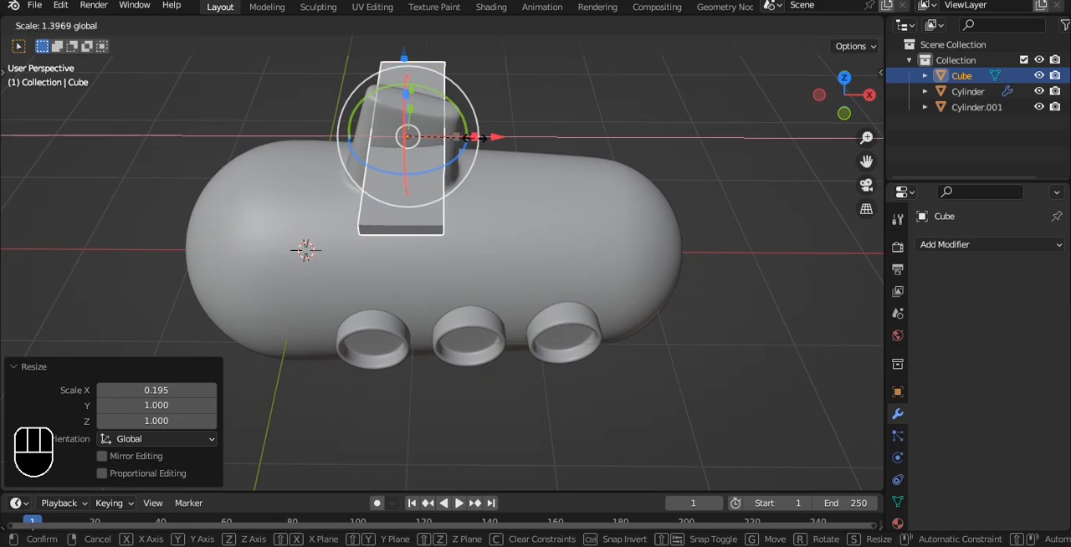
left_click(474, 140)
Rotate the slab 10.9° about Y to match the tower's sloped top and move it about 0.015 m along X.
key("grave")
left_click(438, 109)
middle_click_drag(437, 108, 426, 194, "shift")
scroll(426, 194, "up", 5)
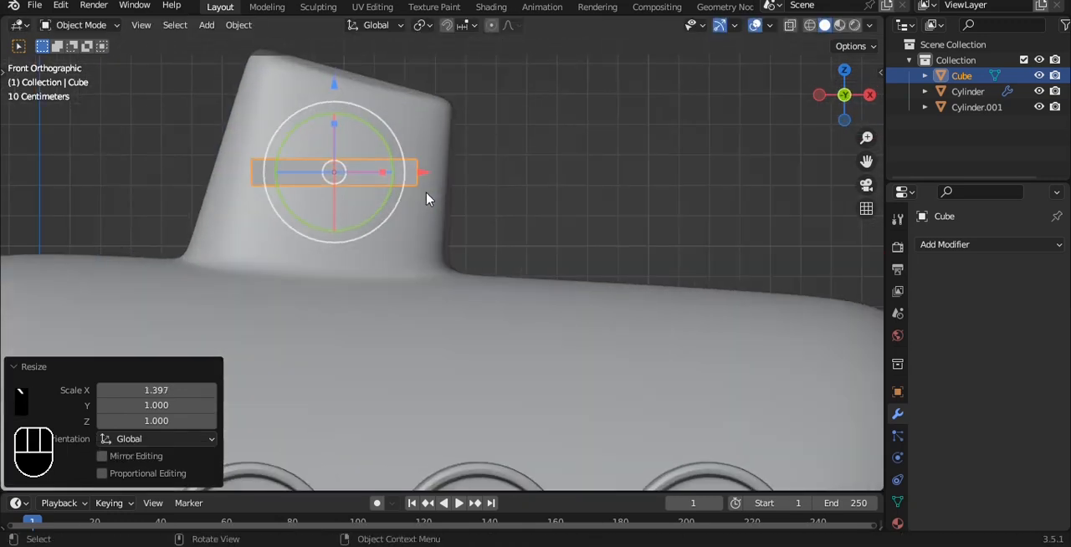
left_click_drag(389, 148, 387, 150)
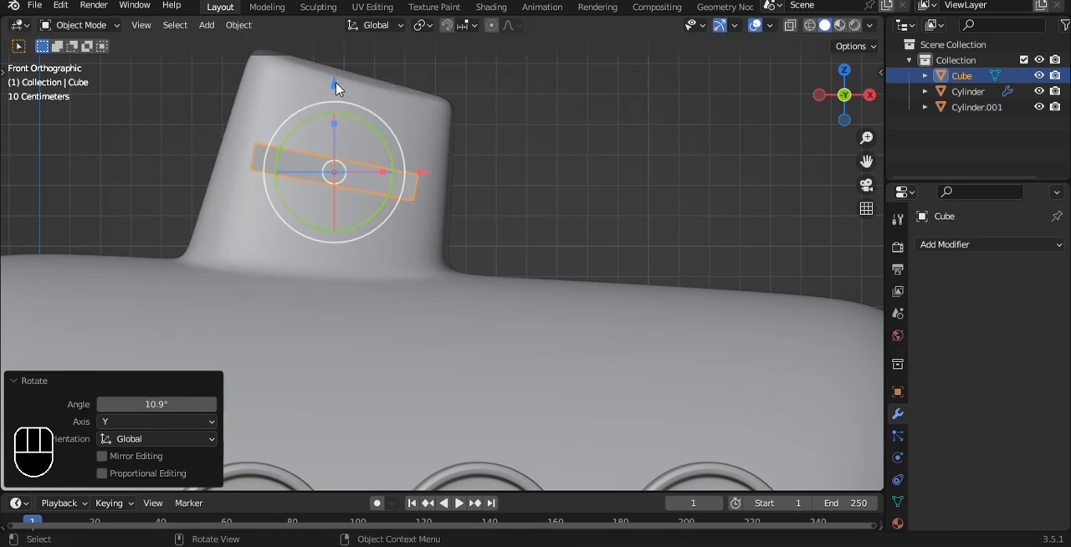
left_click_drag(427, 177, 435, 174)
Shorten the slab along Y to a scale of 0.556 so its wings stick out less from the tower.
middle_click_drag(477, 112, 629, 224)
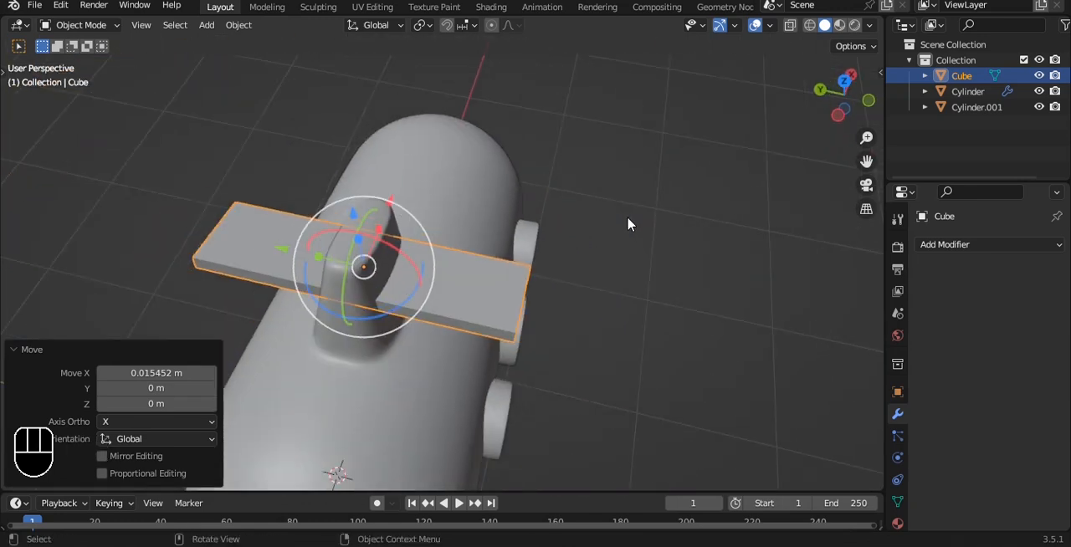
key("s")
key("y")
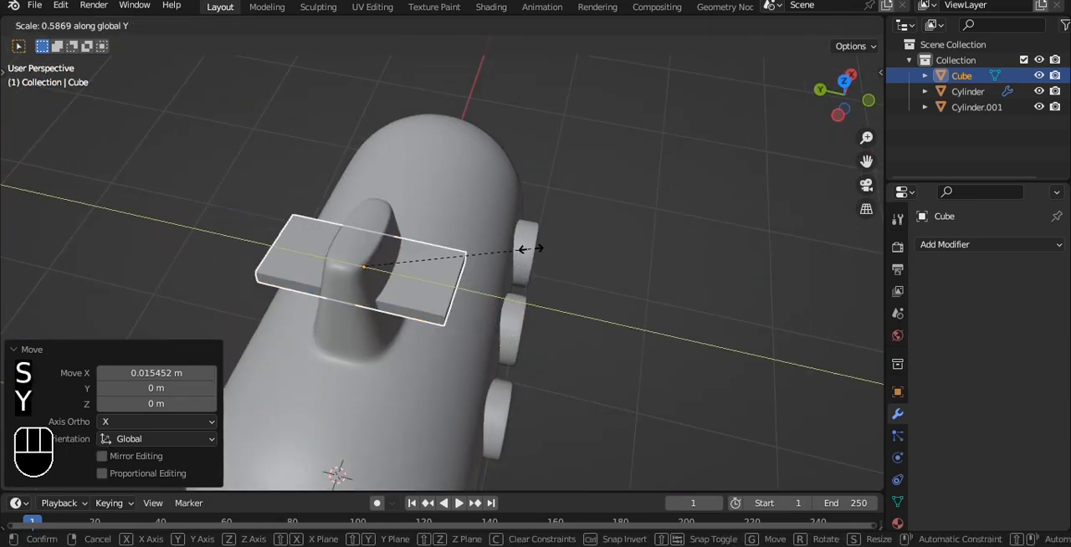
left_click(522, 245)
Taper the slab by scaling its rear edge vertices to about 0.74 along Y.
key("grave")
left_click(513, 160)
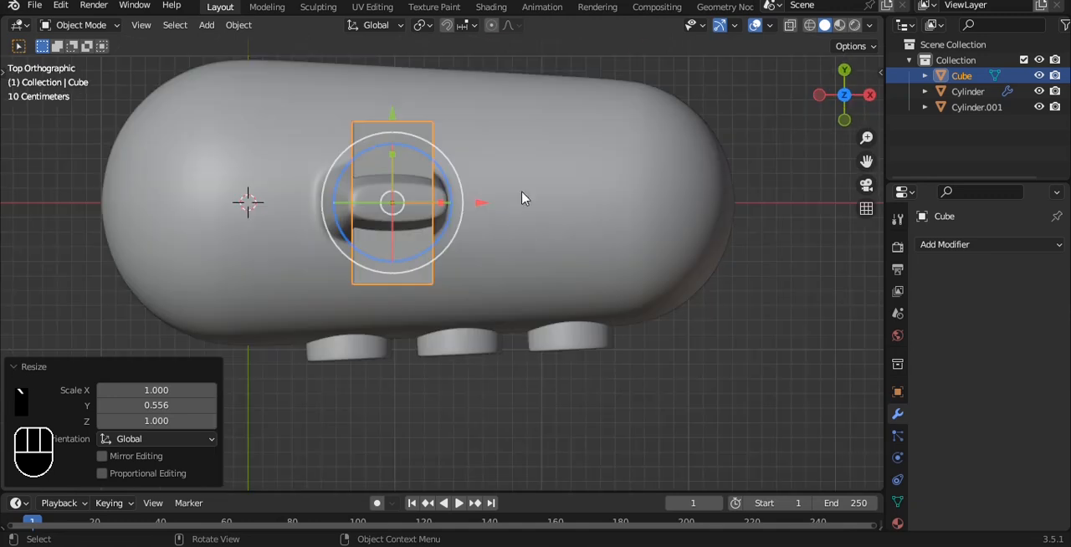
scroll(512, 189, "up", 4)
key("Tab")
middle_click_drag(435, 156, 452, 246, "shift")
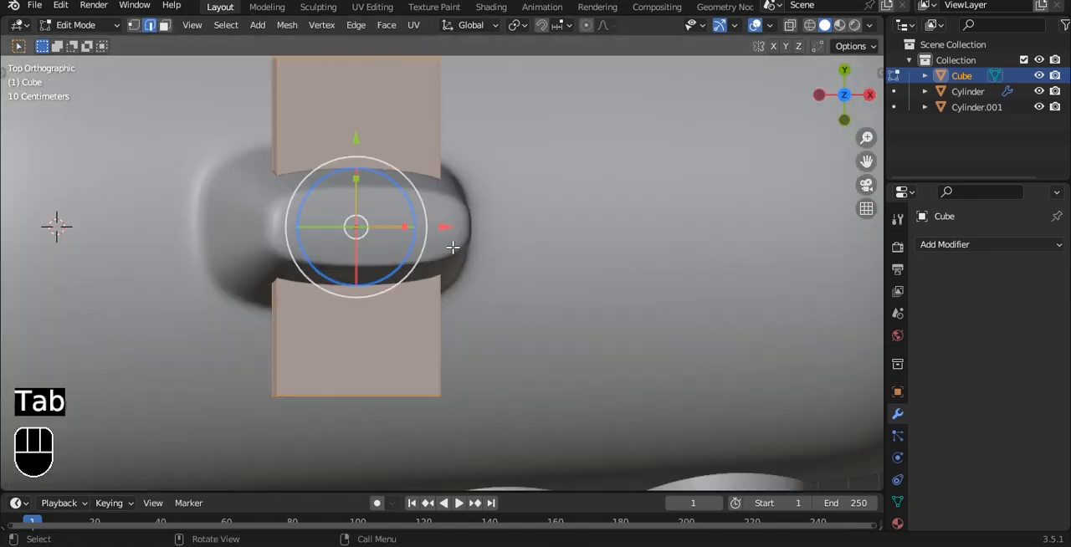
key("1")
key("alt+z")
scroll(406, 325, "down", 3)
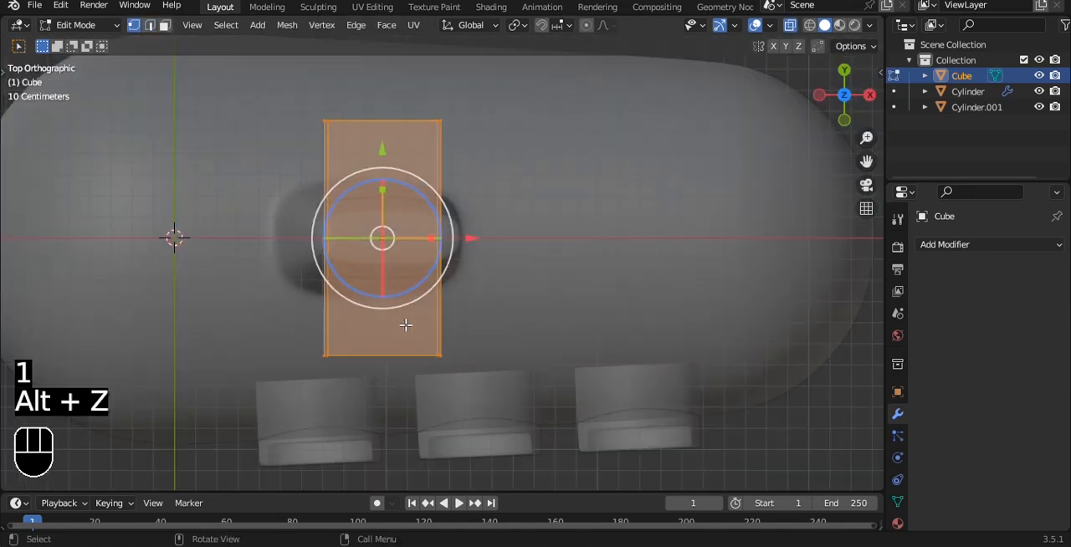
left_click_drag(428, 342, 489, 407)
left_click_drag(439, 265, 443, 239)
key("ctrl+z")
left_click(440, 122, "shift")
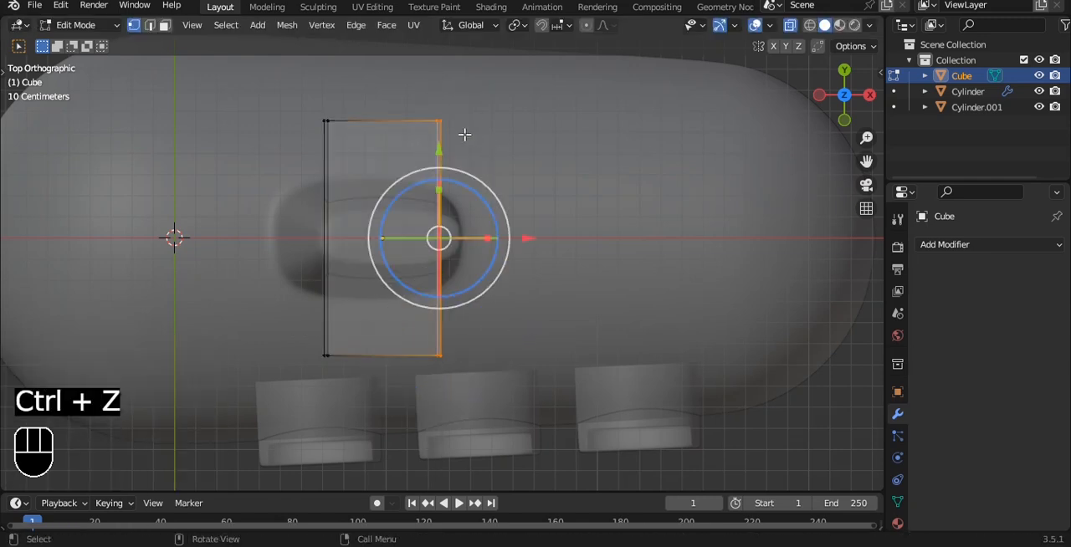
left_click_drag(441, 190, 436, 196)
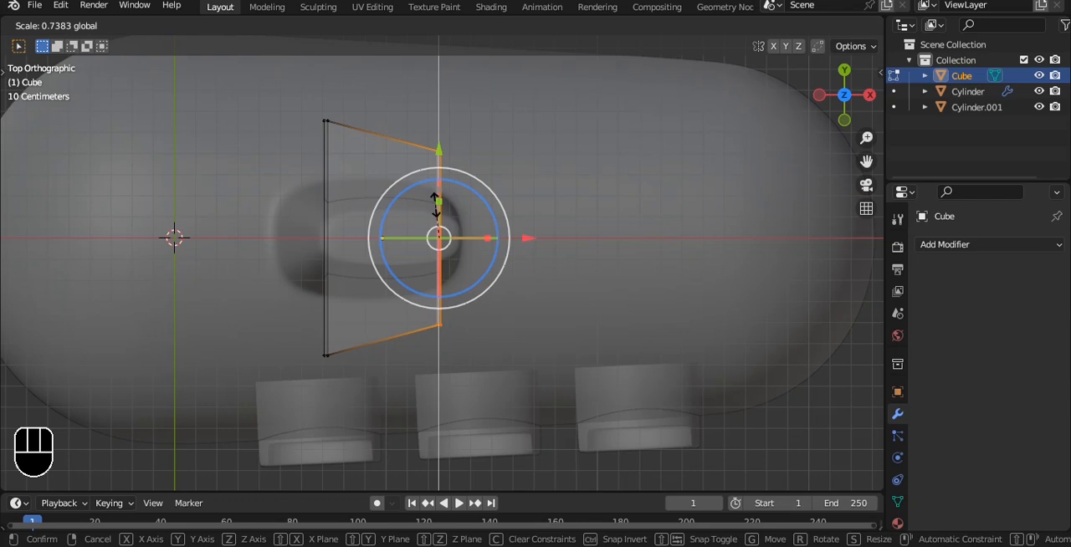
left_click(437, 206)
Leave mesh editing and apply the tower fin's rotation and scale.
key("Tab")
key("alt+z")
middle_click_drag(452, 245, 545, 172)
key("ctrl+a")
left_click(540, 173)
Add a Bevel modifier to the tower fin with 2 segments and an amount of 0.02 m.
scroll(539, 173, "up", 4)
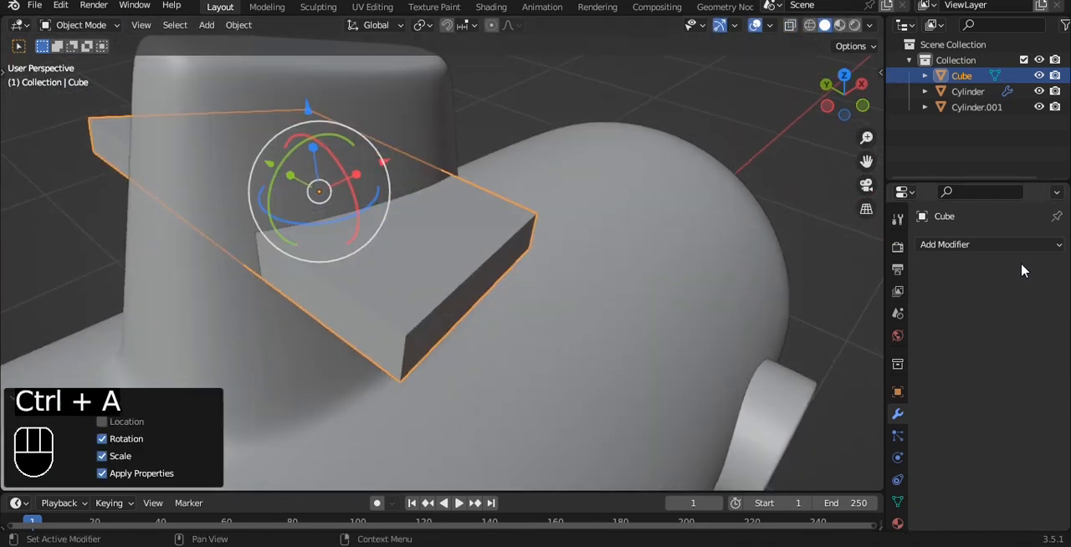
left_click(990, 244)
left_click(795, 299)
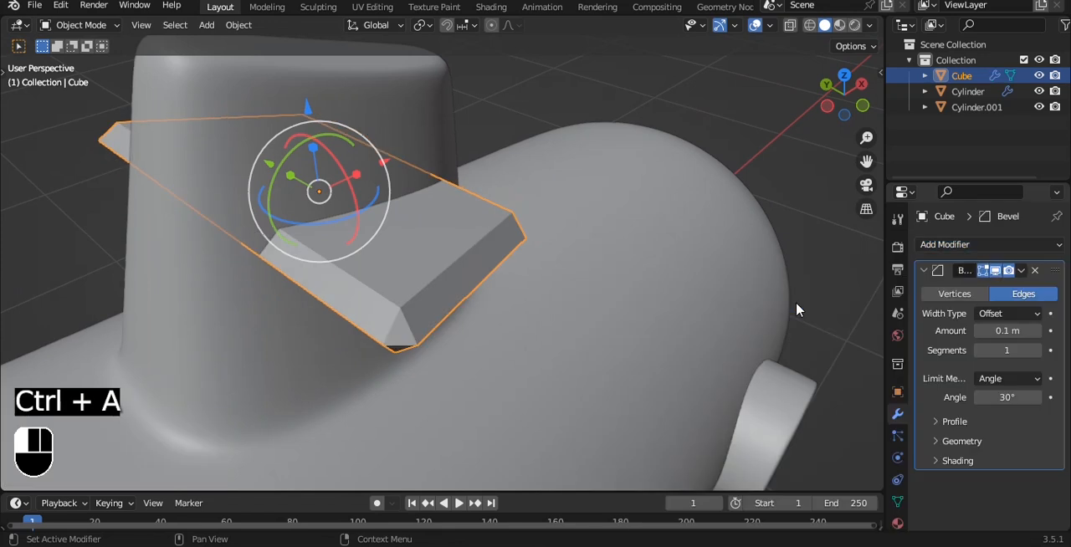
left_click(1036, 349)
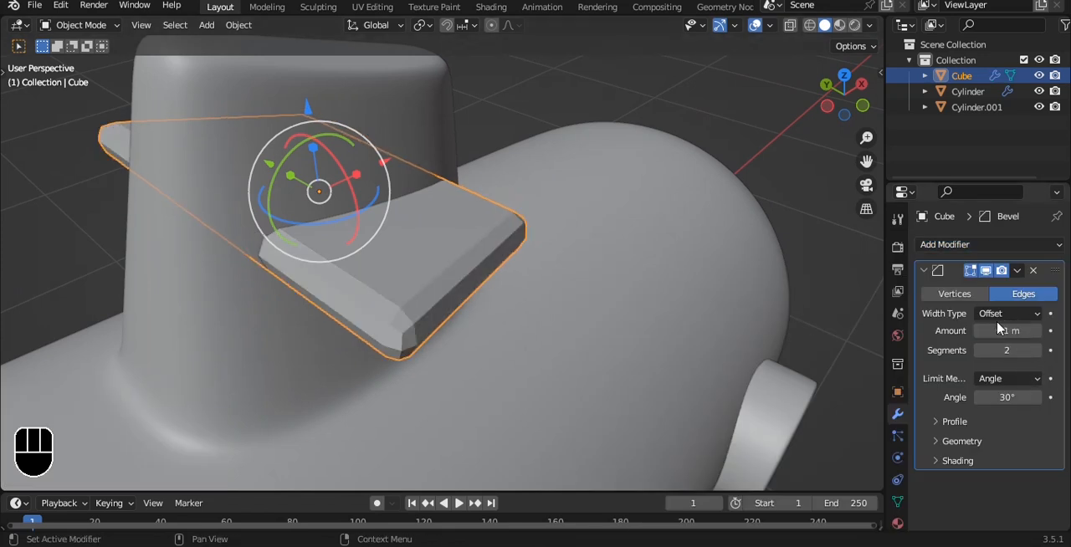
left_click_drag(1007, 331, 987, 331)
Shade the tower fin auto smooth and add a level 3 Subdivision modifier.
right_click(634, 215)
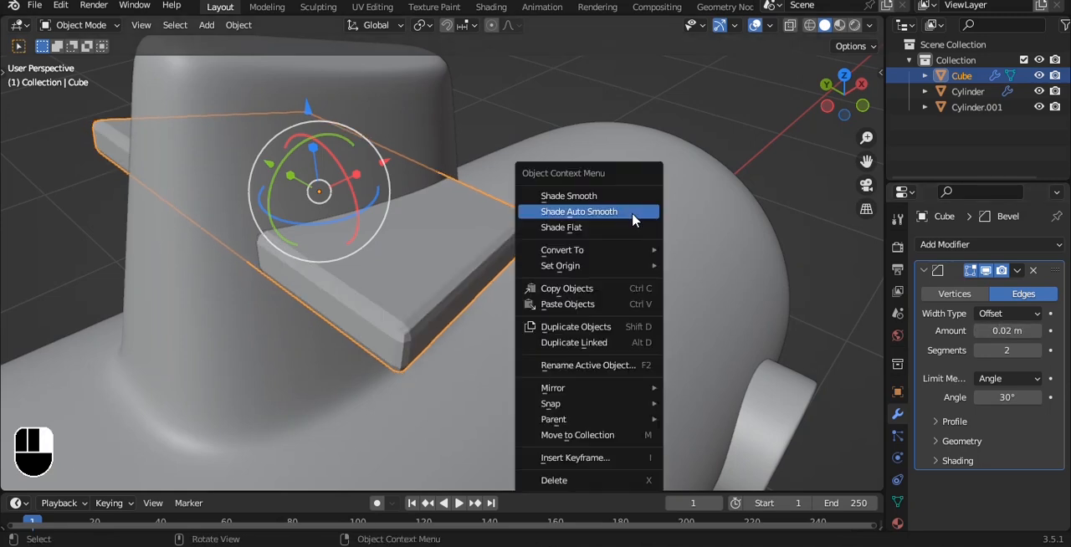
left_click(633, 212)
key("ctrl+3")
scroll(633, 234, "down", 2)
left_click(792, 158)
Duplicate the tower fin about 2.33 m along X and lower the copy about 1.37 m in Z to the hull's tail.
key("grave")
left_click(557, 185)
scroll(533, 169, "down", 6)
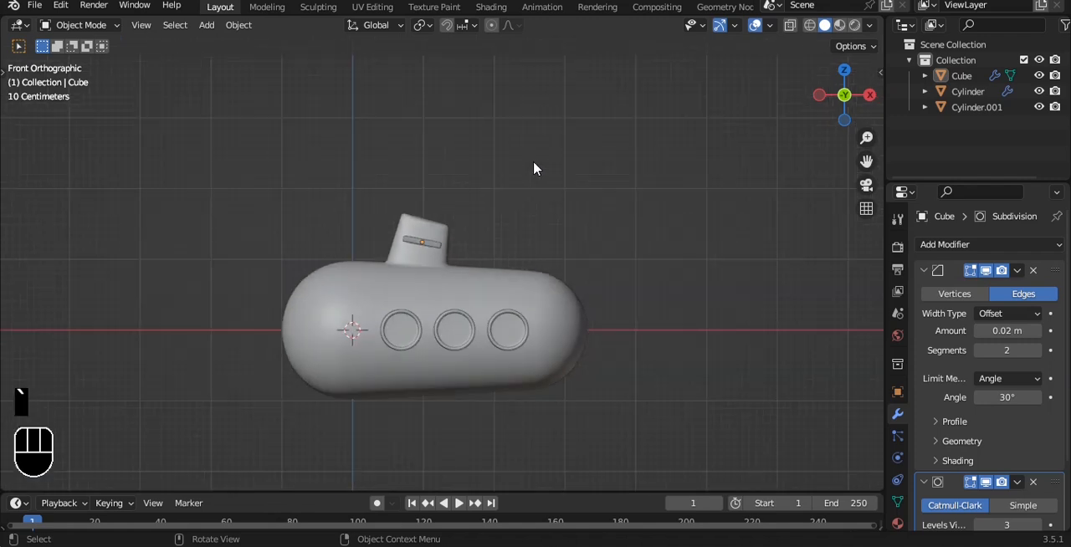
scroll(533, 169, "up", 4)
left_click_drag(533, 167, 466, 179, "alt+shift")
scroll(493, 182, "down", 3)
left_click(331, 173)
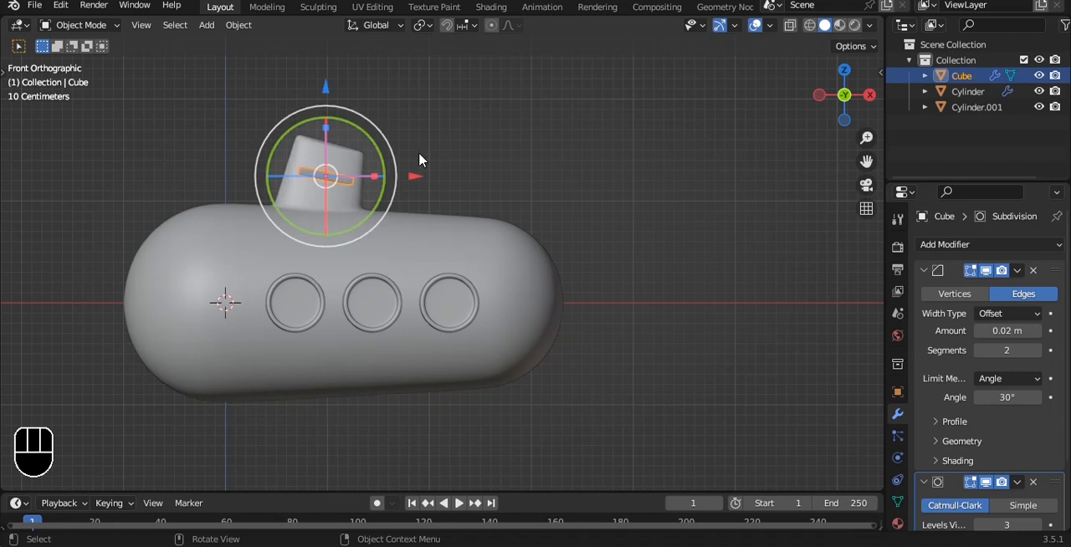
key("shift+d")
key("x")
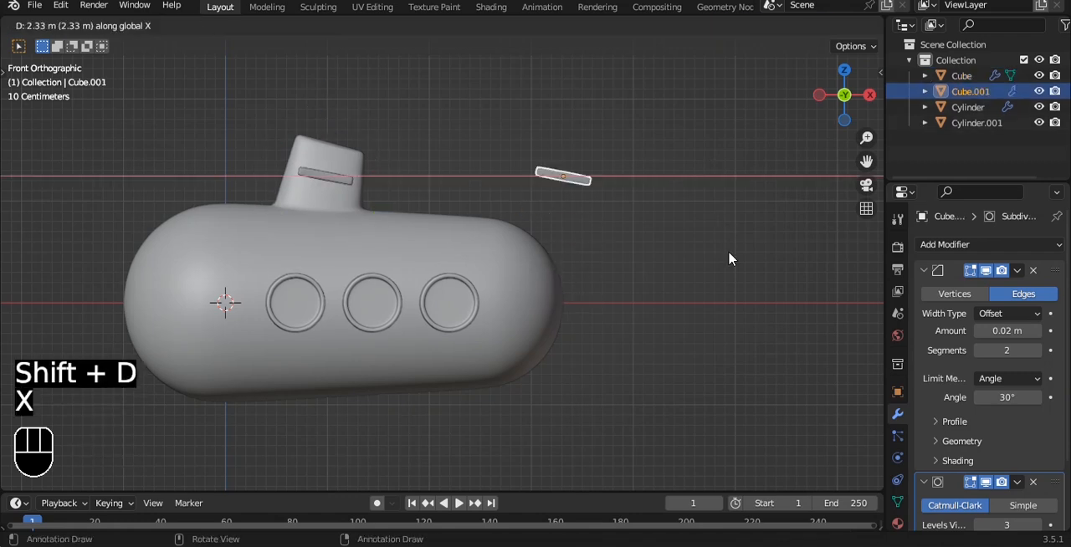
left_click(727, 251)
left_click_drag(564, 92, 589, 287)
Widen the tail fin along Y by a factor of 1.764.
key("grave")
left_click(595, 179)
scroll(589, 287, "up", 2)
key("s")
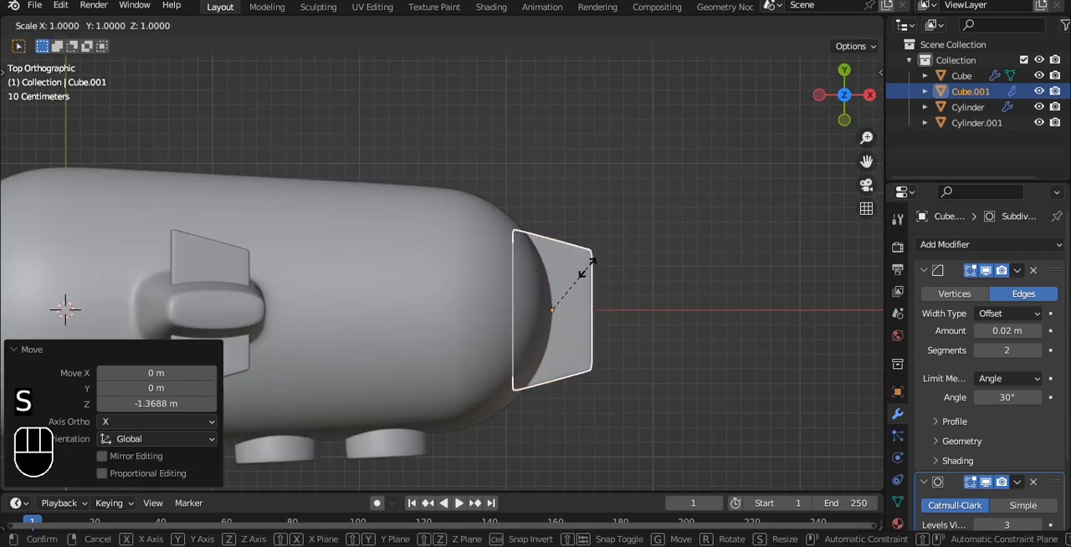
key("y")
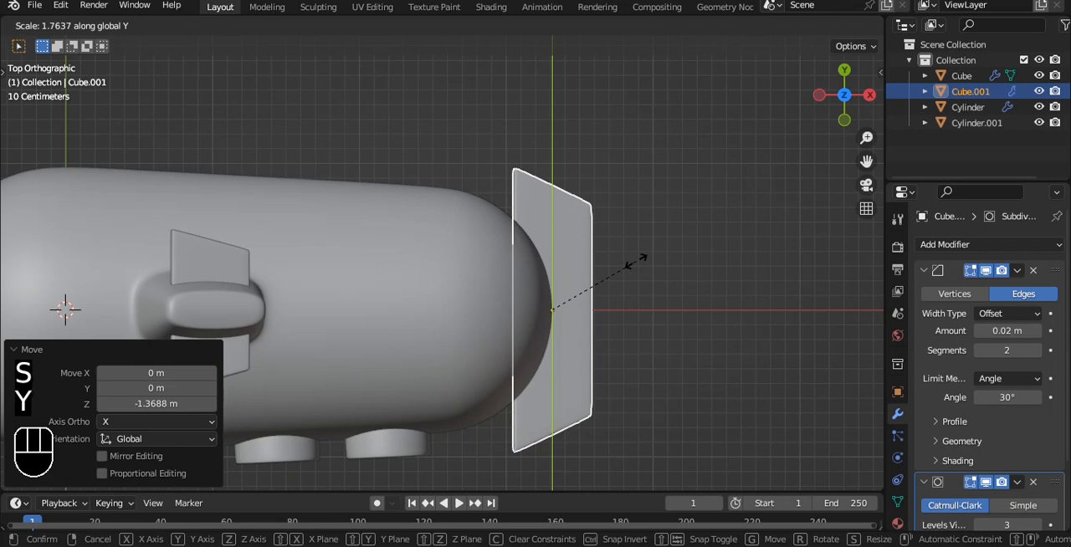
left_click(636, 261)
Add a loop cut across the middle of the tail fin along the hull's centreline.
left_click_drag(593, 258, 567, 270, "alt+shift")
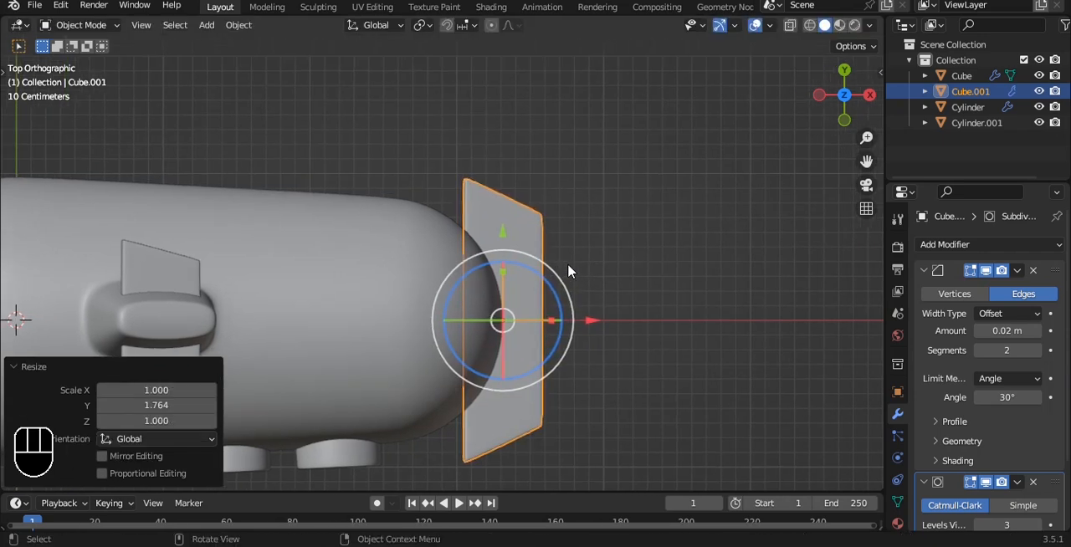
key("Tab")
key("ctrl+r")
left_click(542, 268)
key("a")
Move the tail fin's +Y rear corner about 0.48 m along Y and its middle rear vertices about -0.22 m along X.
key("alt+z")
left_click_drag(430, 139, 553, 227)
key("a")
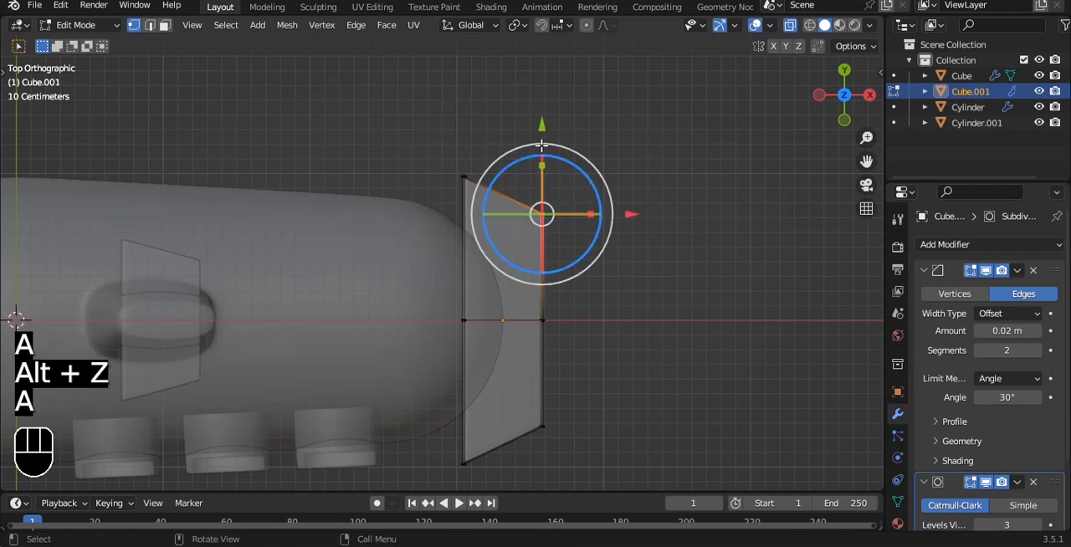
left_click_drag(543, 127, 543, 58)
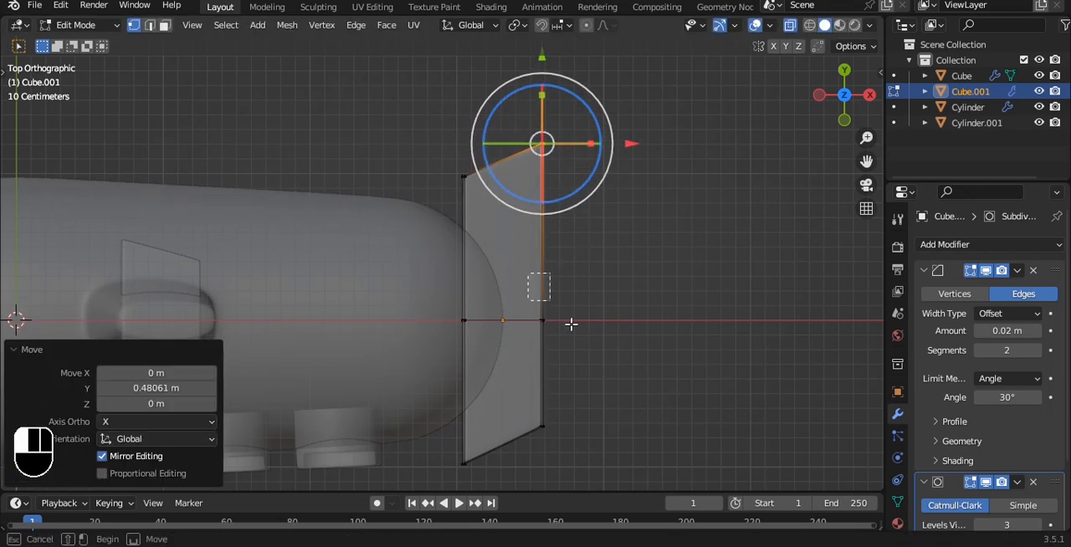
left_click(571, 320)
left_click_drag(631, 321, 599, 321)
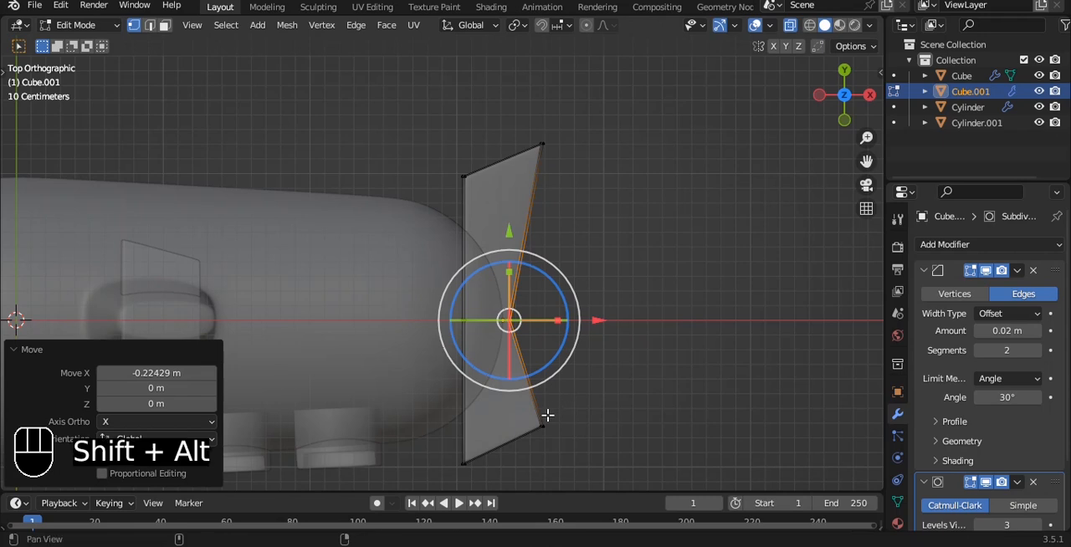
Delete the outer vertices of the tail fin's -Y half, leaving only the +Y half.
middle_click_drag(547, 415, 546, 351, "shift")
key("a")
left_click_drag(405, 439, 701, 296)
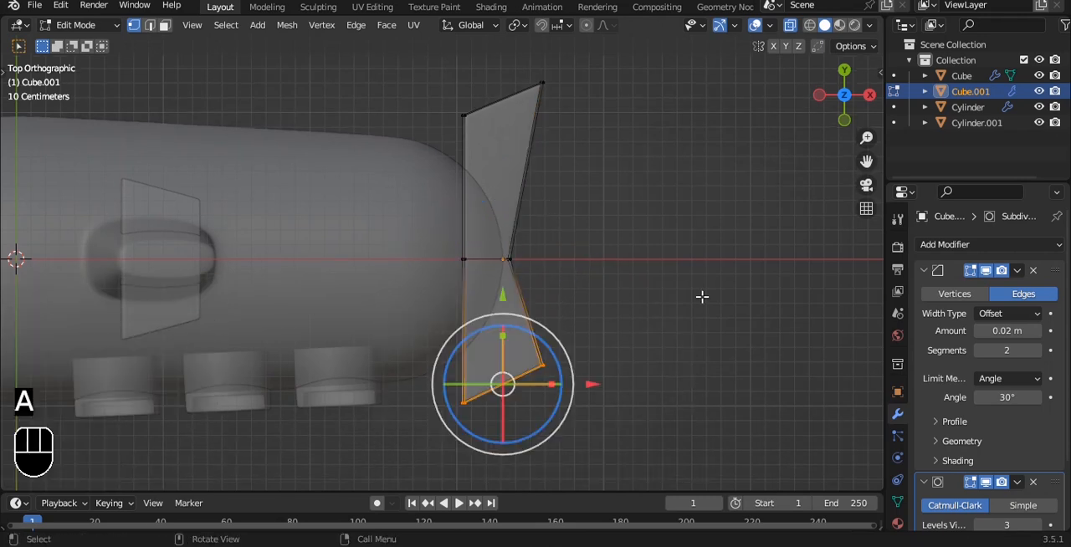
key("x")
left_click(682, 237)
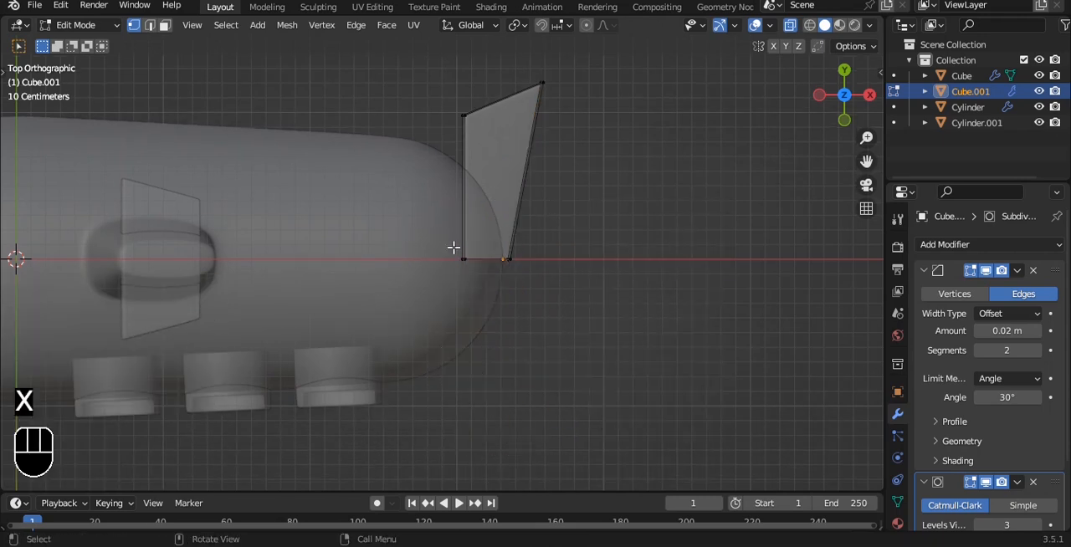
Snap the 3D cursor to the tail fin's root vertices on the centreline and set the fin's origin to it.
left_click_drag(452, 272, 700, 237)
key("shift+s")
left_click(695, 318)
key("Tab")
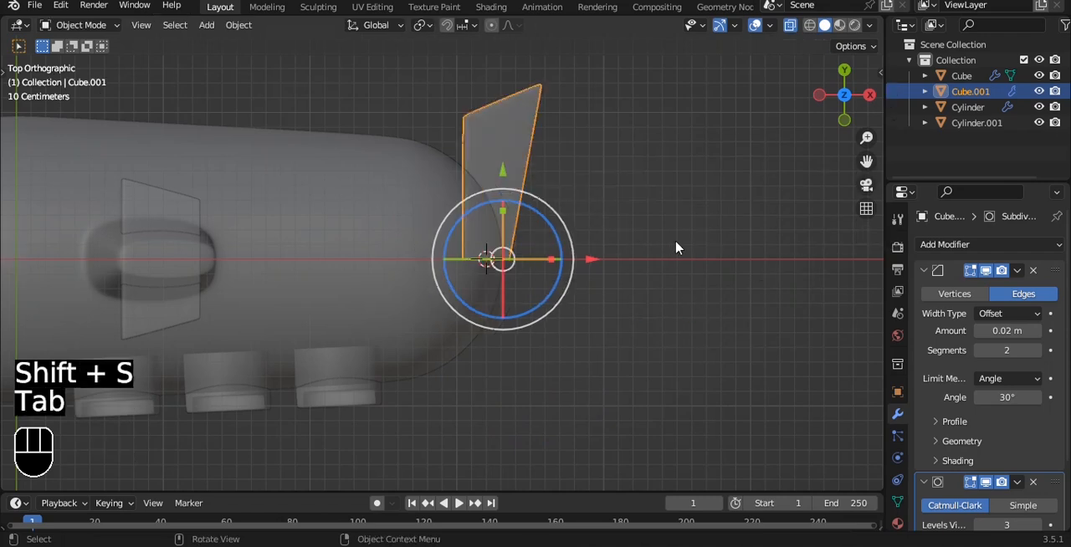
key("q")
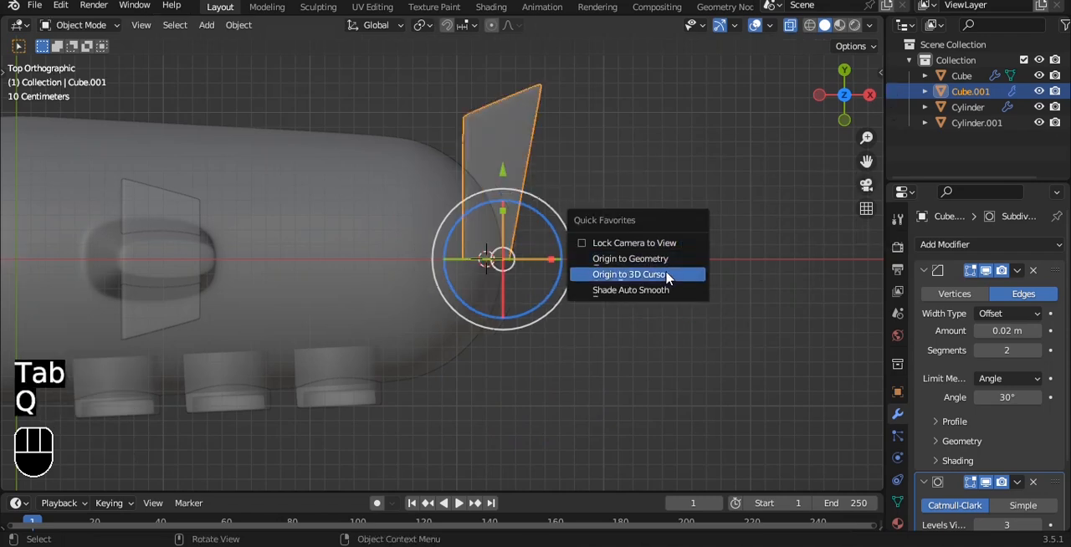
left_click(669, 277)
Add a Mirror modifier to the tail fin on the Y axis only, with clipping enabled.
left_click(989, 244)
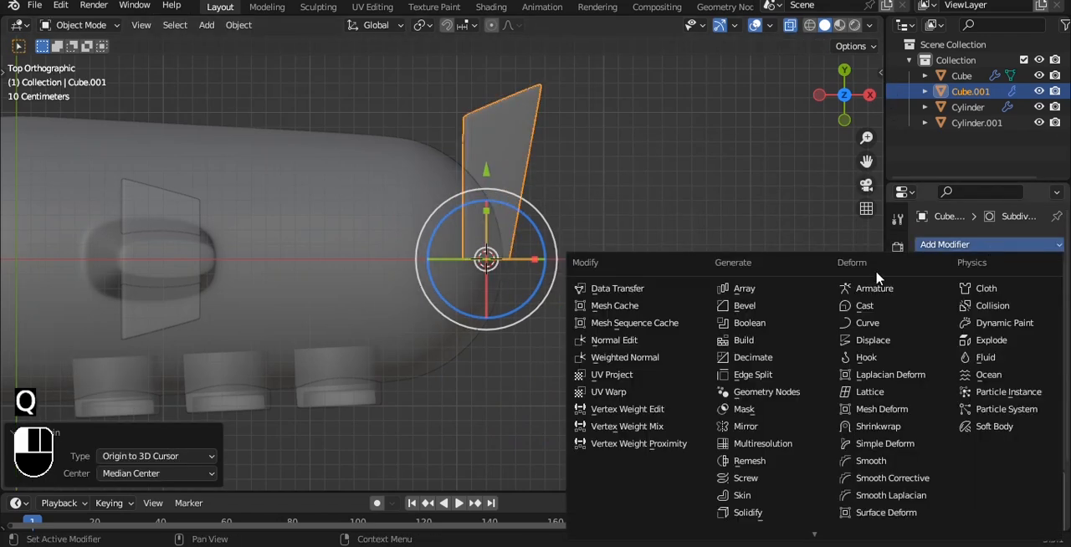
left_click(771, 426)
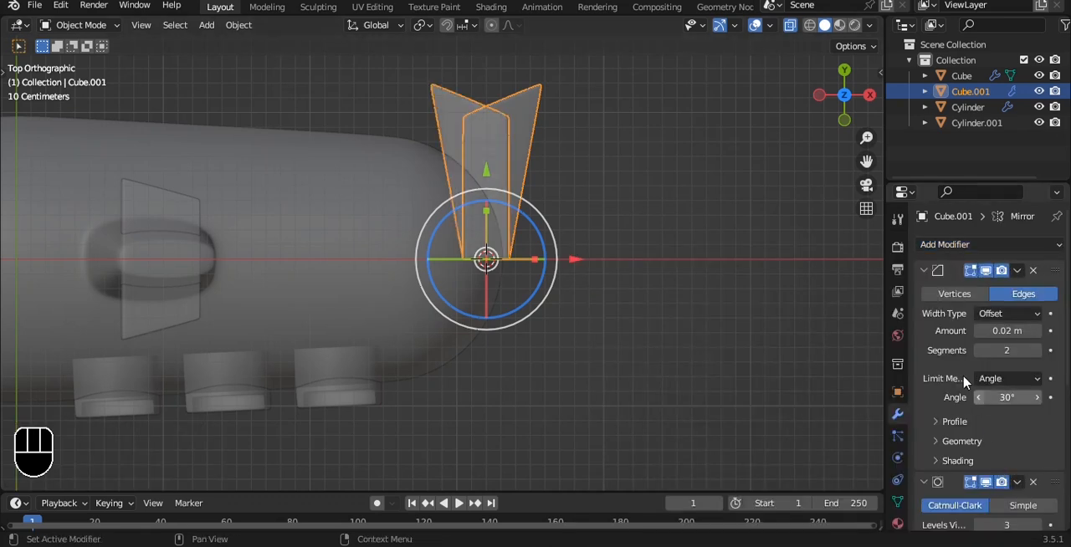
left_click(923, 269)
left_click(925, 291)
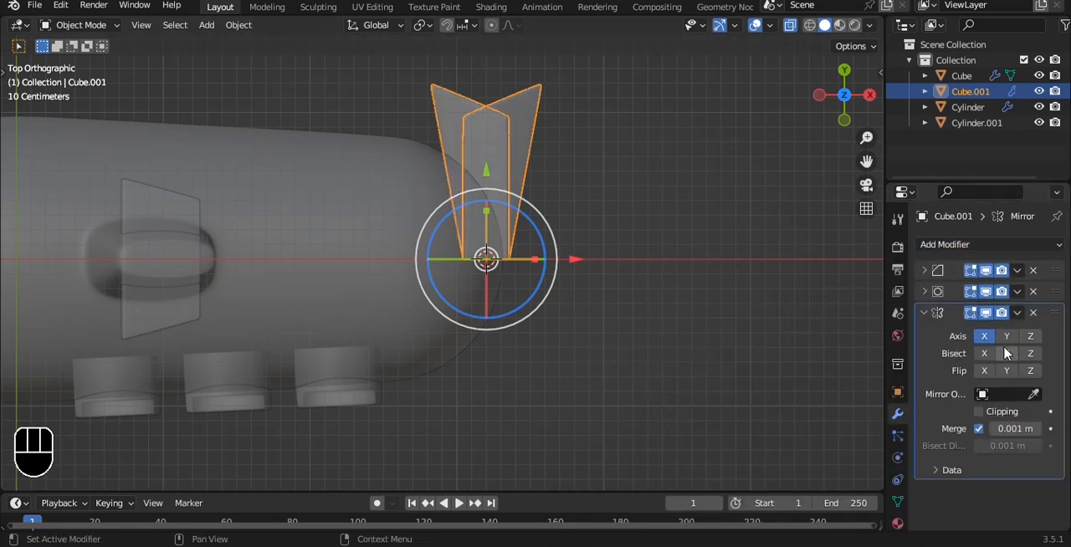
left_click(1007, 336)
left_click(984, 336)
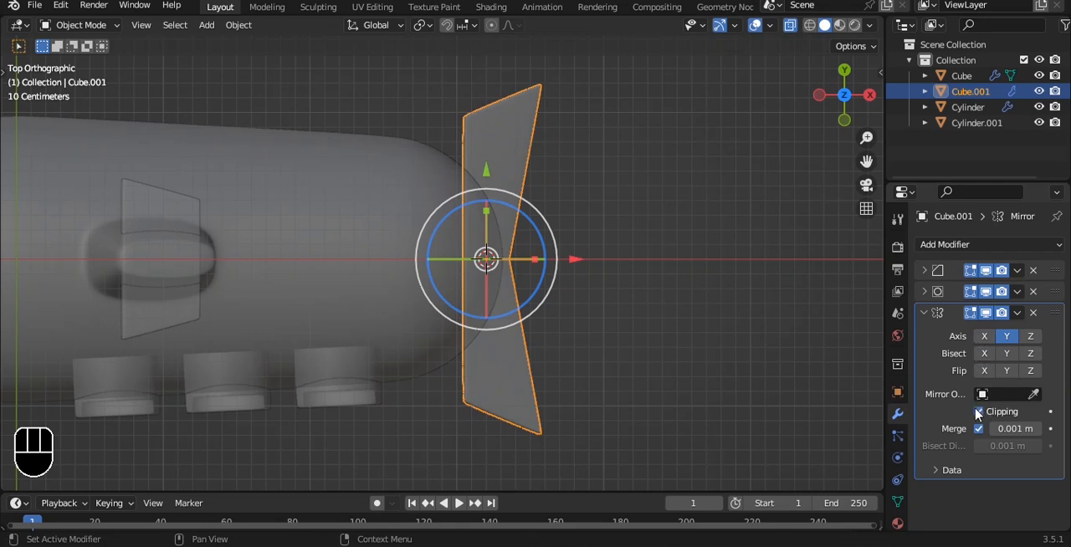
left_click(978, 411)
key("alt+z")
Move the mirrored tail fin slightly along X, closer into the hull.
mouse_move(655, 289)
middle_mouse_down()
mouse_move(635, 193)
mouse_move(645, 273)
middle_mouse_up()
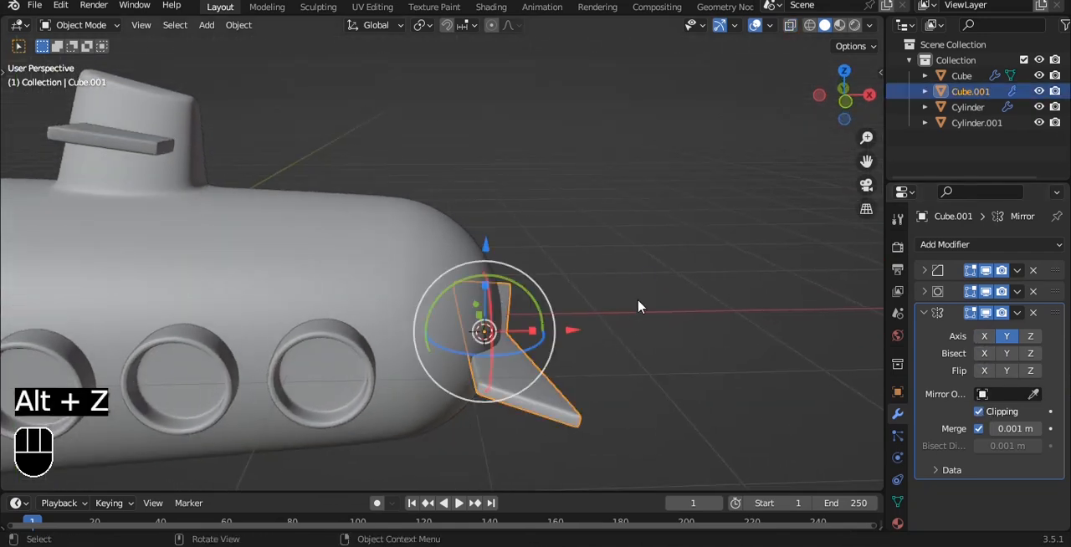
middle_click_drag(629, 325, 591, 344)
key("g")
key("x")
left_click(563, 332)
key("alt+a")
left_click_drag(640, 320, 549, 373, "alt")
key("ctrl+z")
left_click_drag(609, 352, 607, 376, "alt")
left_click_drag(607, 376, 631, 314, "alt+shift")
Try to move the tail fin's outer front corner about 0.62 m outward along Y.
key("grave")
left_click(630, 285)
key("Tab")
key("alt+z")
key("1")
left_click_drag(528, 365, 460, 335, "alt+shift")
left_click_drag(361, 151, 438, 228)
key("g")
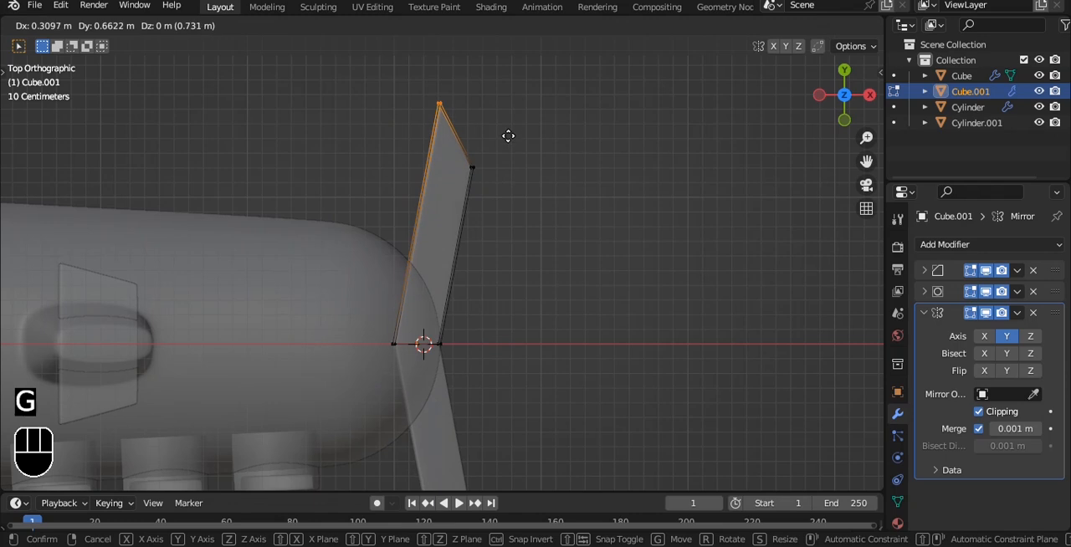
left_click(466, 144)
key("Tab")
left_click(523, 361)
left_click_drag(523, 362, 520, 212, "alt")
scroll(509, 251, "down", 6)
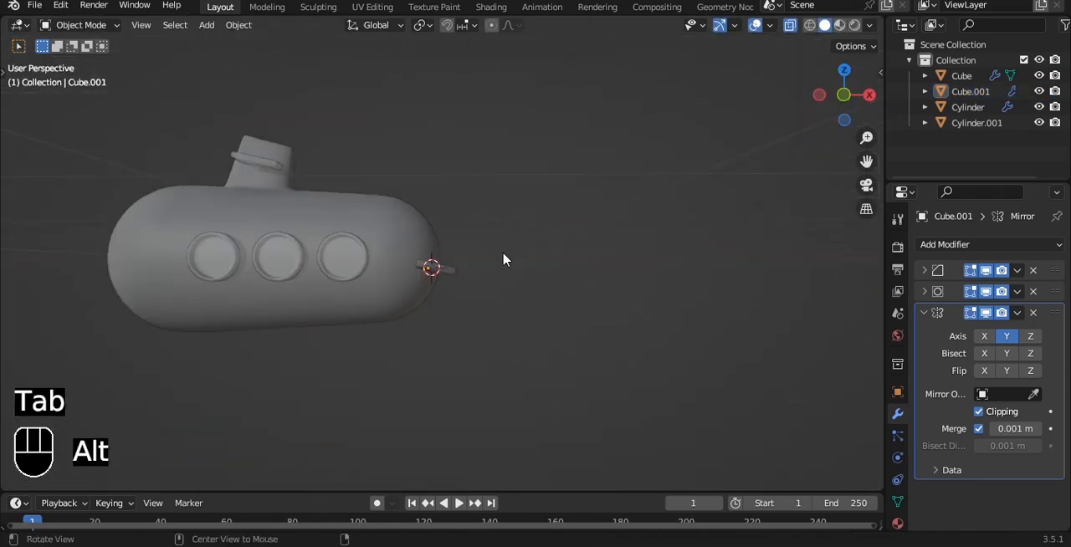
key("alt+z")
Undo the move of the tail fin's front corner and leave mesh editing.
left_click_drag(505, 257, 498, 312, "alt")
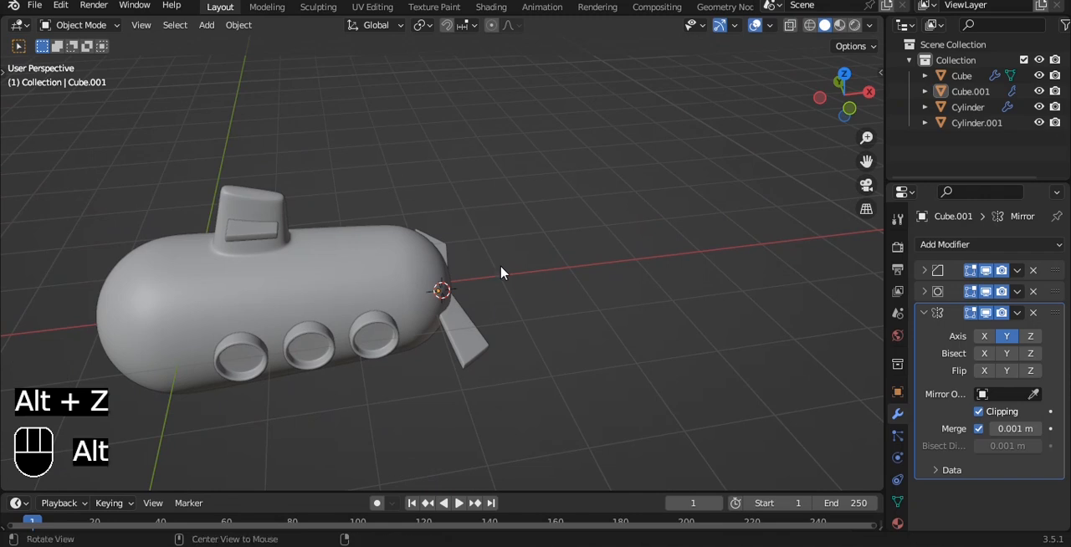
left_click_drag(501, 273, 468, 297, "alt")
key("ctrl+z")
key("ctrl+z")
key("ctrl+z")
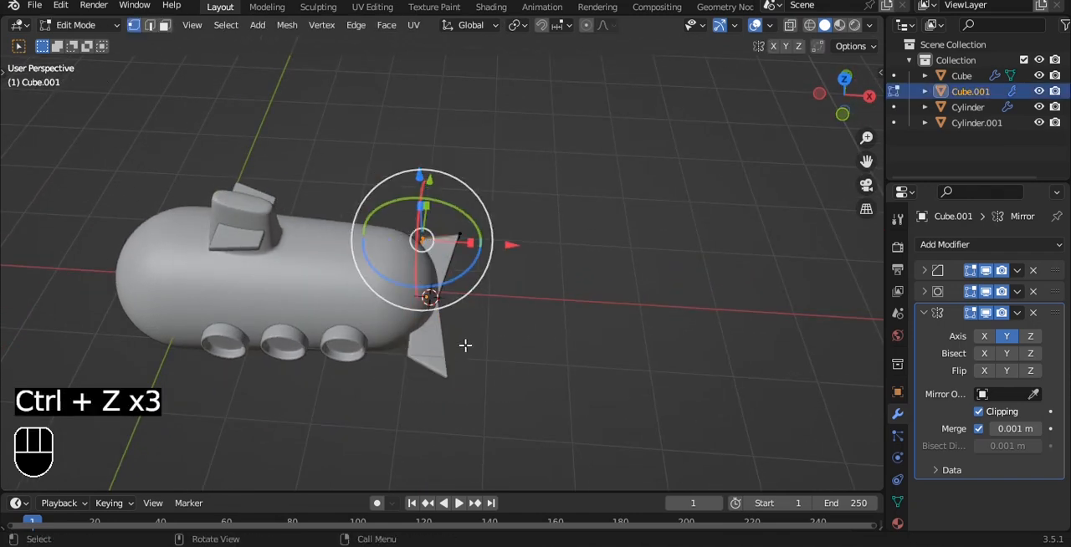
key("Tab")
left_click(502, 289)
Add a 2 m plane at the 3D cursor on the submarine's tail.
left_click_drag(502, 289, 566, 242, "alt")
key("grave")
left_click(533, 190)
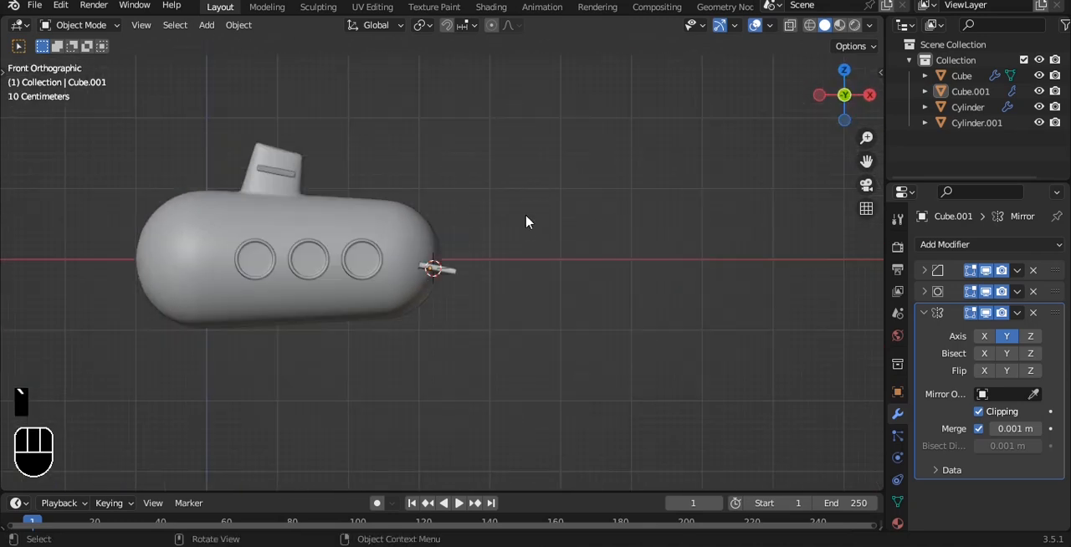
scroll(527, 221, "up", 2)
middle_click_drag(561, 183, 519, 162, "shift")
key("shift+a")
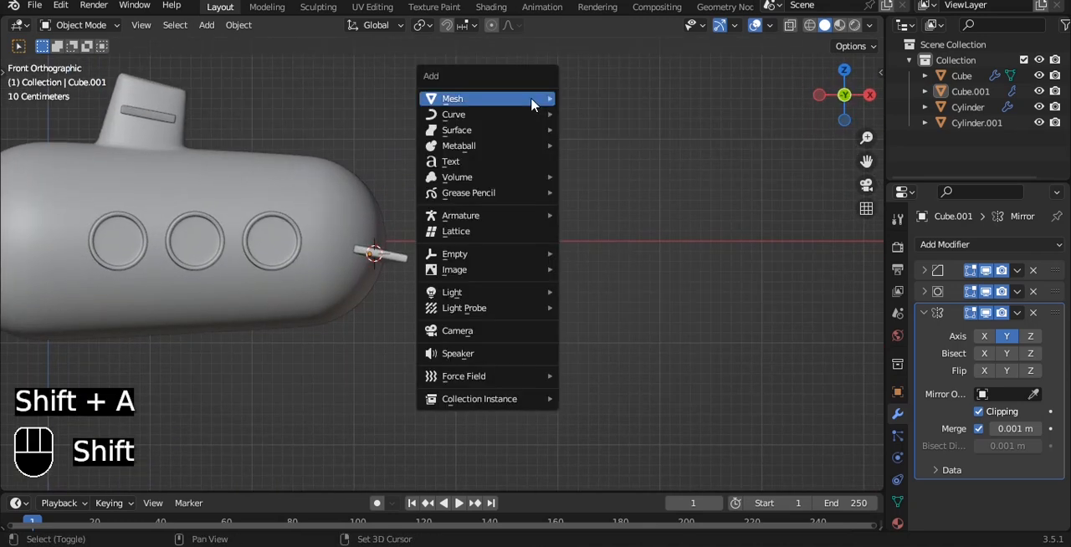
mouse_move(502, 98)
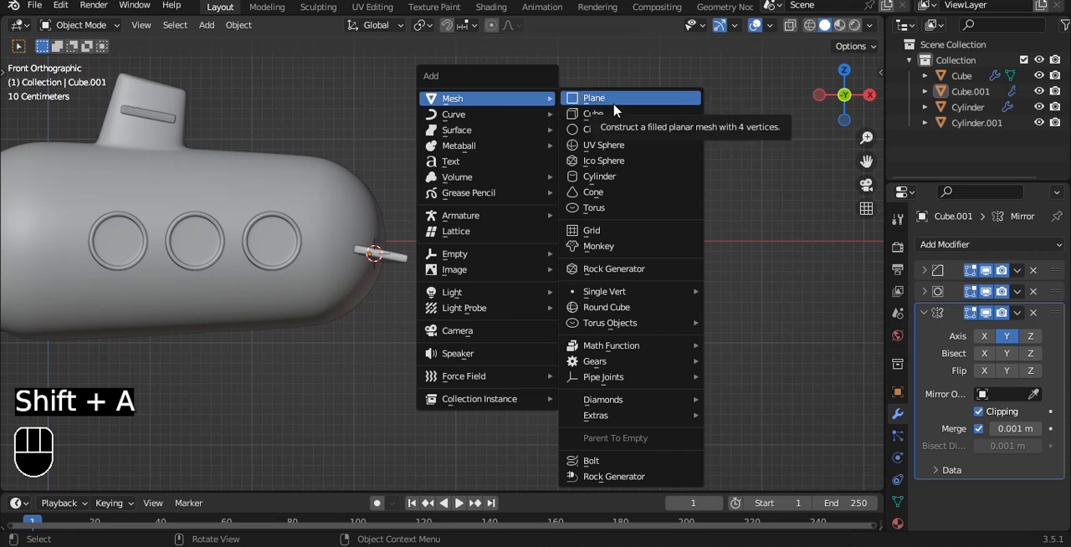
left_click(613, 106)
scroll(504, 181, "down", 2)
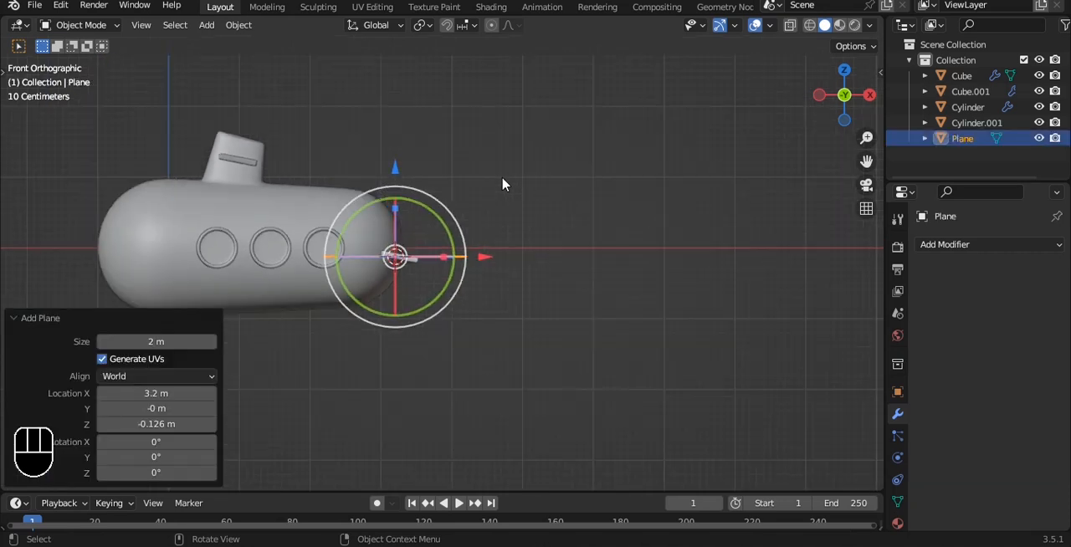
Undo the plane and add a 2 m cube at the 3D cursor on the submarine's tail instead.
key("ctrl+z")
key("shift+a")
mouse_move(505, 177)
left_click(566, 200)
scroll(566, 201, "down", 3)
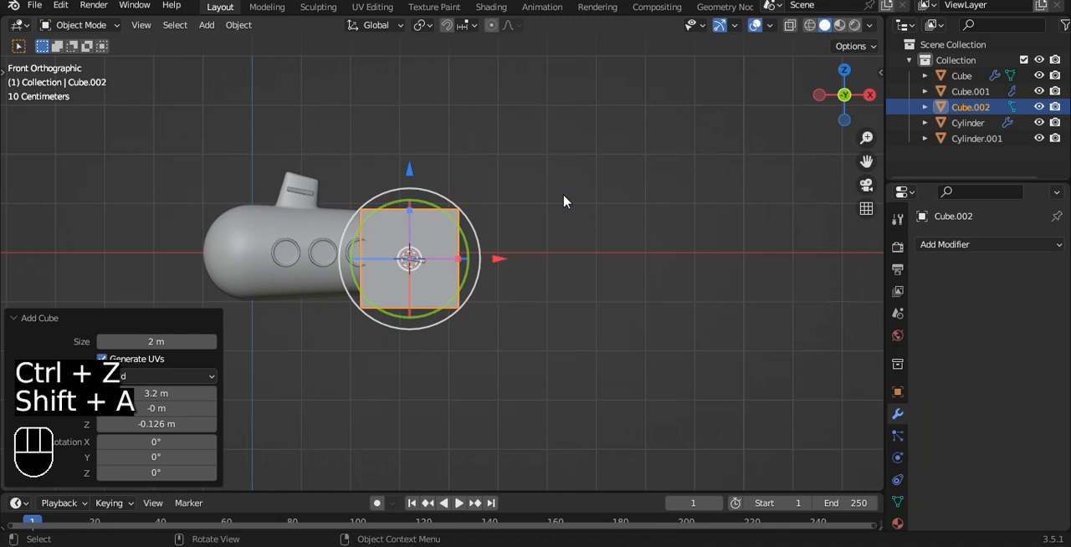
Scale the cube to 0.082 along X and narrow it along Y into a thin upright slab.
key("s")
key("x")
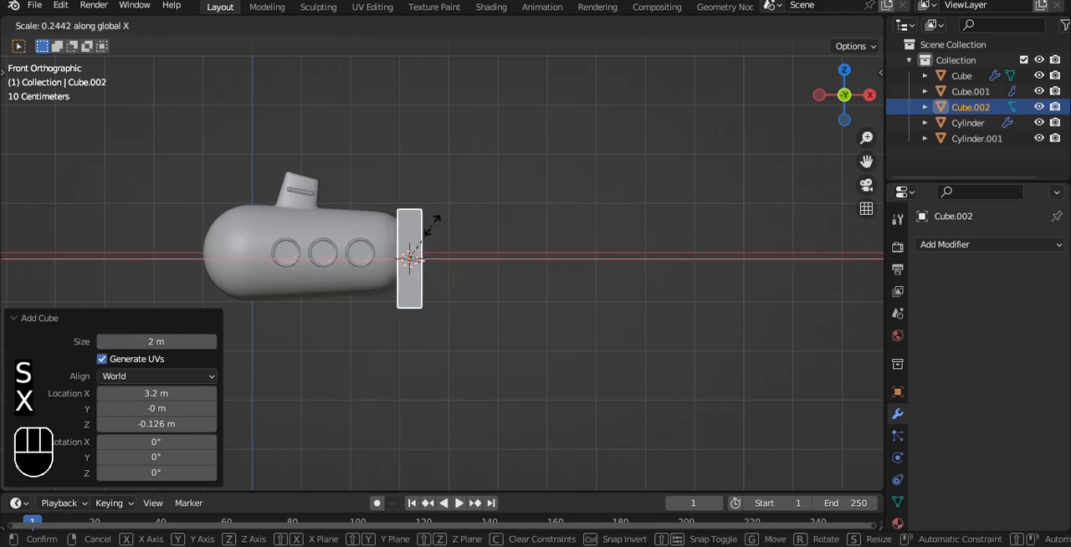
left_click(409, 251)
key("grave")
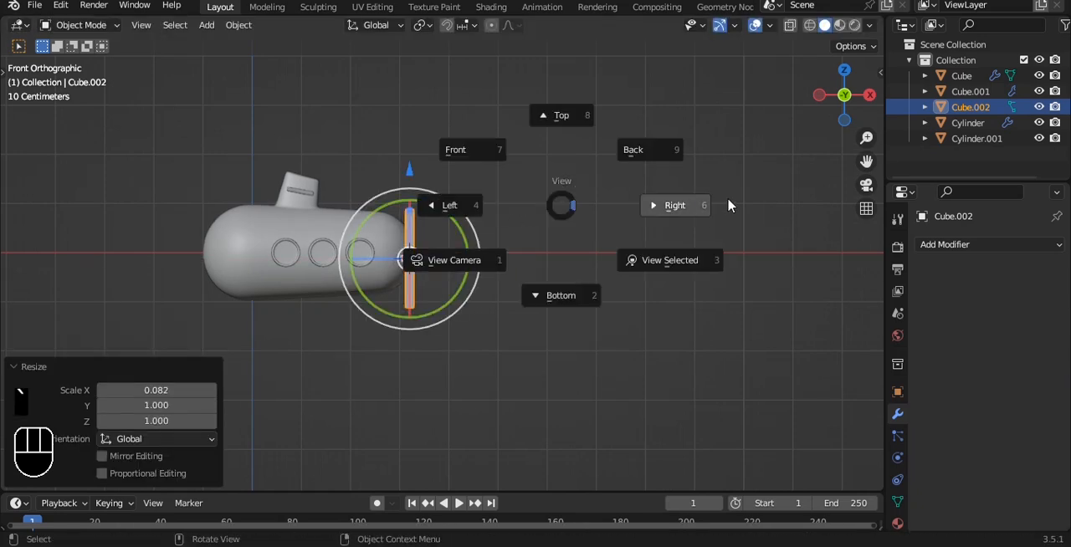
left_click(698, 208)
key("s")
key("y")
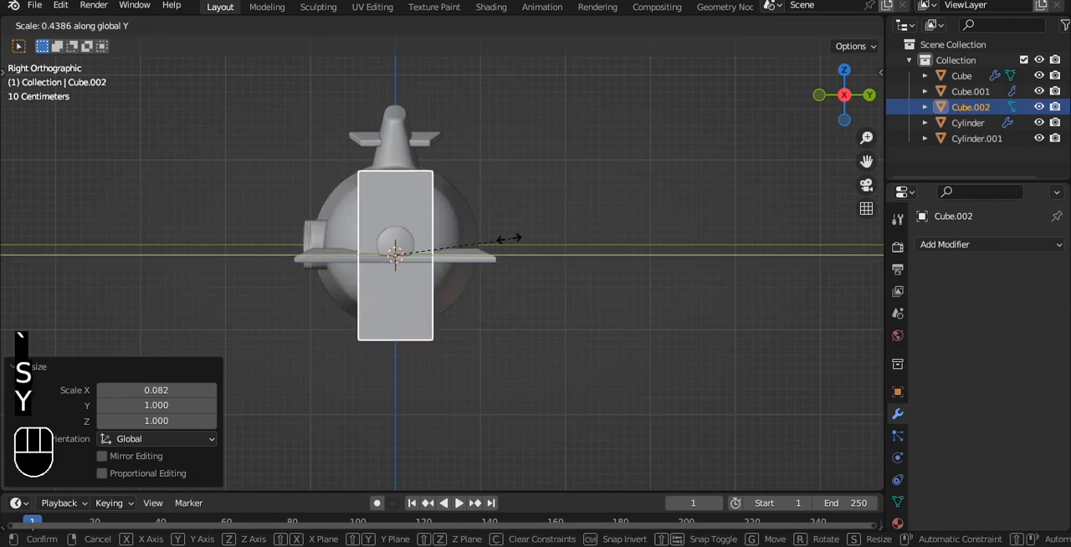
left_click(499, 237)
Give the slab a level 3 subdivision and smooth shading.
scroll(476, 253, "up", 3)
key("ctrl+3")
right_click(473, 243)
left_click(452, 231)
Cut a centred horizontal edge loop around the slab at mid-height.
key("Tab")
key("ctrl+r")
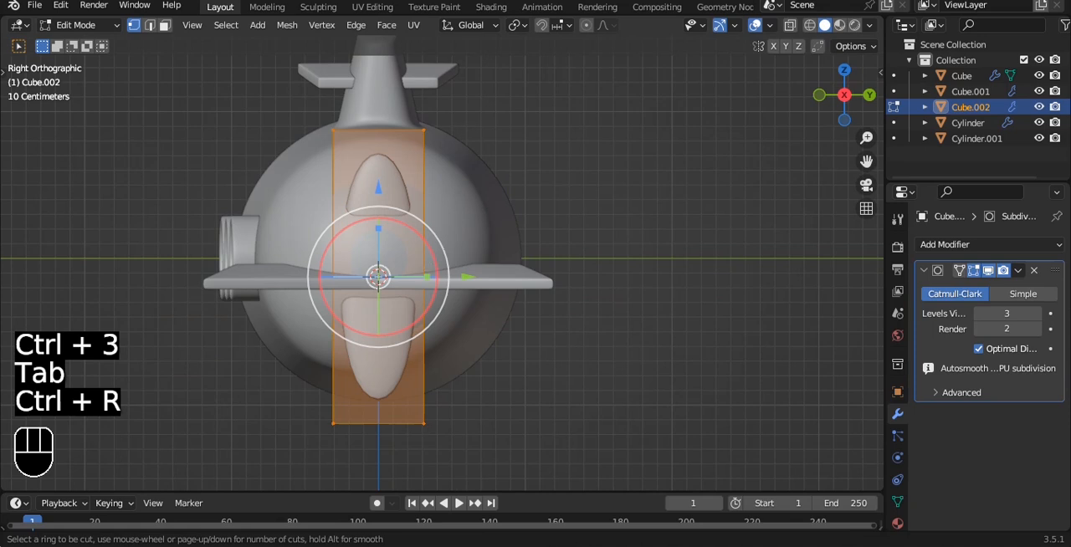
left_click(429, 271)
right_click(429, 272)
Taper the slab by scaling its bottom vertices to about 0.38 and its top vertices to 1.695.
key("alt+z")
left_click_drag(260, 332, 633, 445)
key("s")
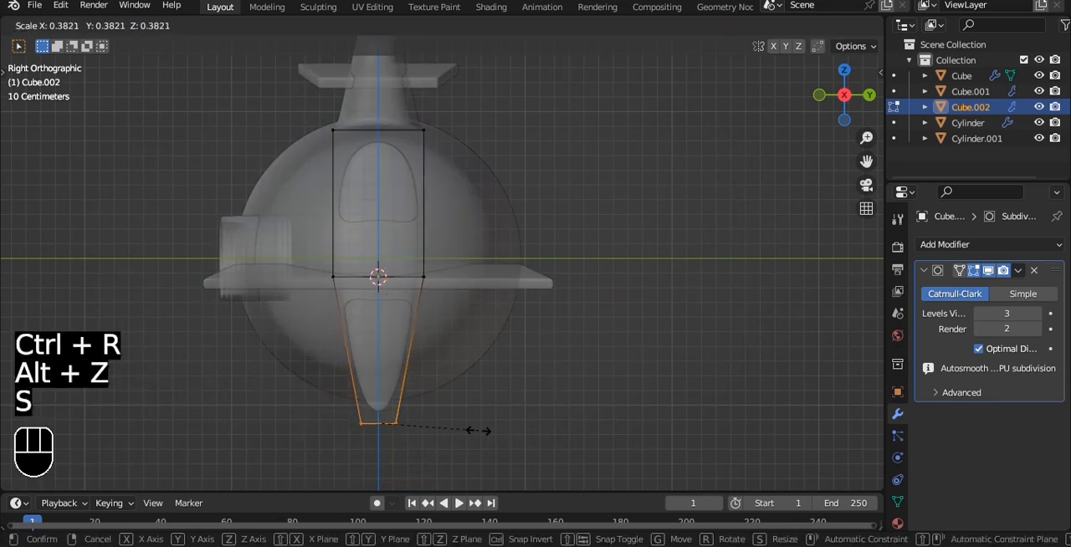
left_click(477, 431)
left_click_drag(300, 103, 525, 232)
key("s")
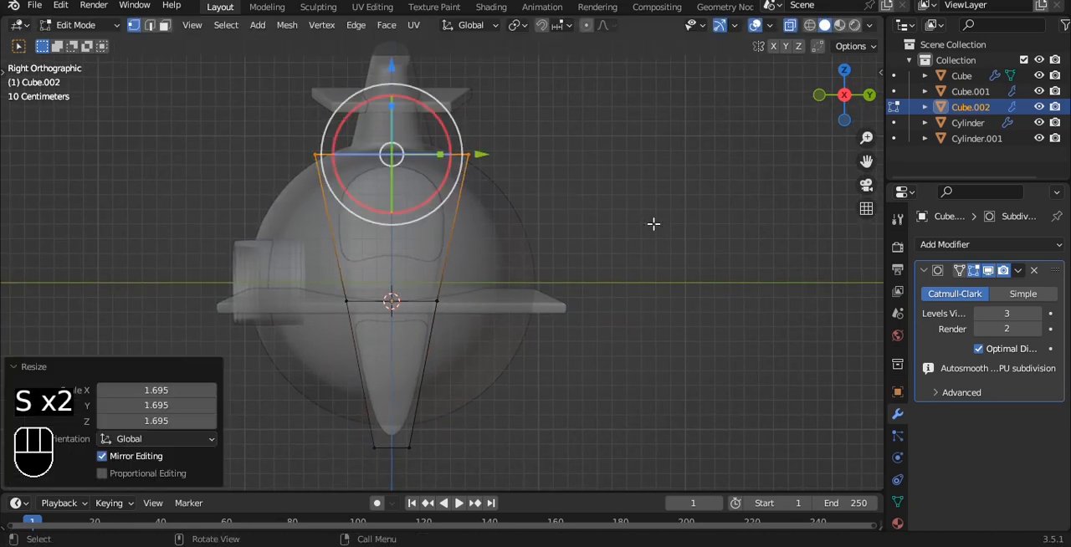
left_click(653, 224)
Shrink the tapered, rounded piece to the size of a small propeller blade.
key("Tab")
key("s")
right_click(468, 281)
scroll(633, 212, "up", 2)
key("Tab")
key("s")
left_click(595, 214)
key("Tab")
scroll(593, 215, "down", 4)
key("s")
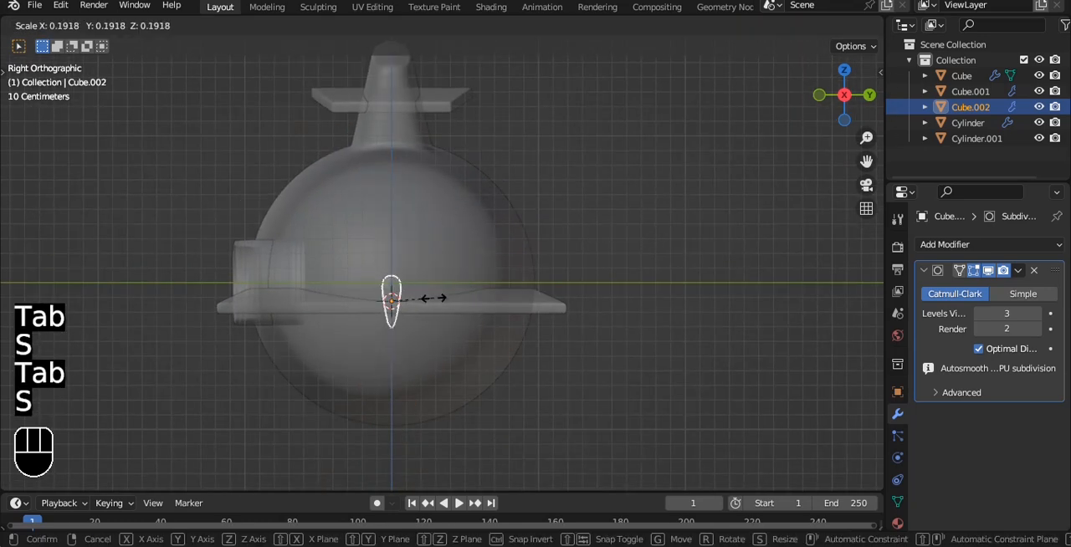
left_click(468, 299)
Turn off the see-through display and move the blade along X, clear behind the submarine's tail.
middle_click_drag(468, 299, 528, 343)
key("alt+z")
left_click_drag(414, 324, 545, 355)
left_click(546, 355)
middle_click_drag(247, 310, 485, 132)
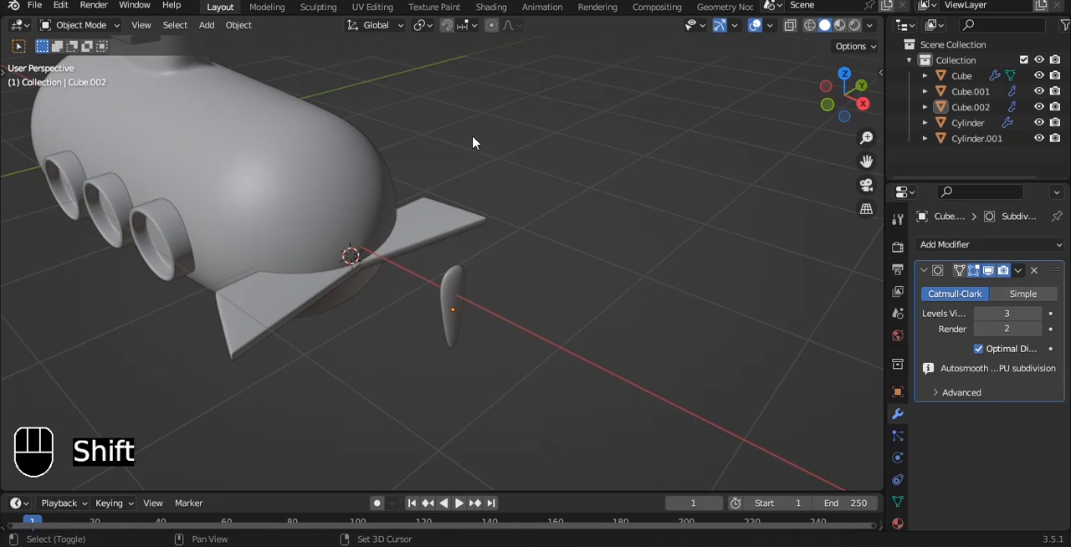
Add a cylinder at the 3D cursor with auto smooth shading and rotate it 90° about Y.
key("shift+a")
mouse_move(473, 138)
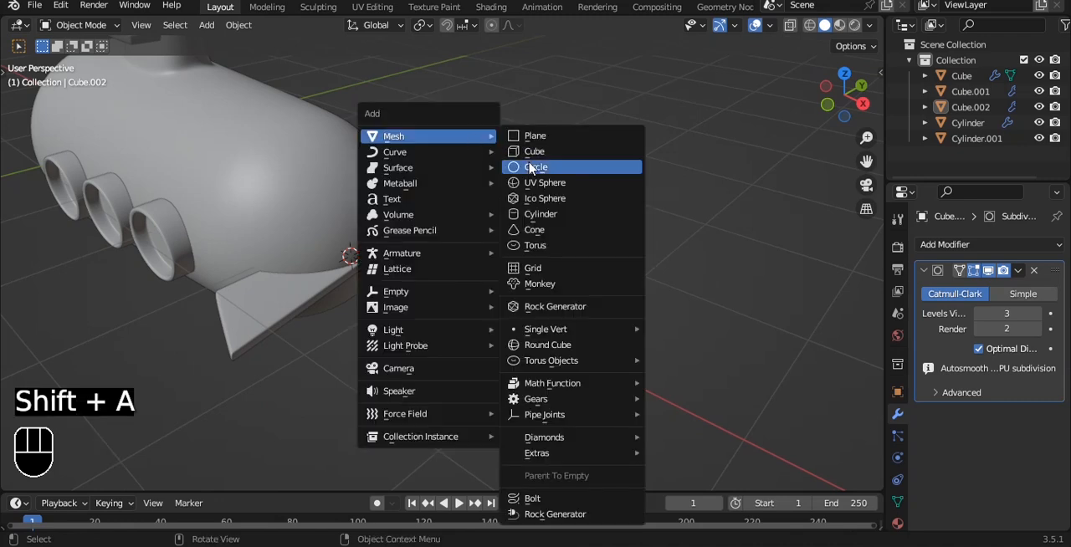
left_click(540, 214)
right_click(542, 125)
left_click(545, 125)
type("r")
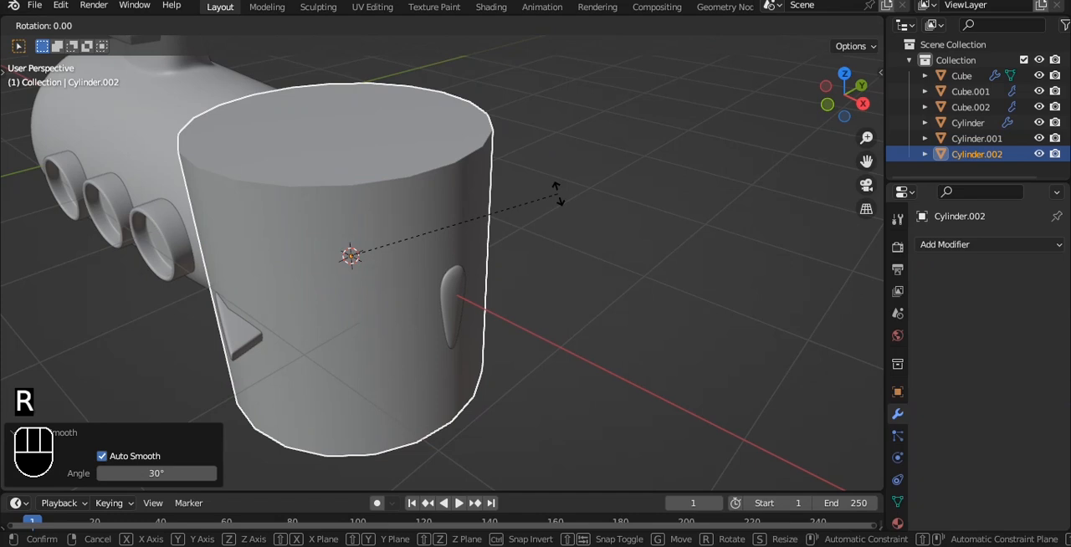
type("y90")
key("Return")
Scale the cylinder uniformly to 0.188 as a propeller hub.
key("s")
right_click(641, 215)
key("s")
left_click(406, 261)
scroll(406, 260, "up", 4)
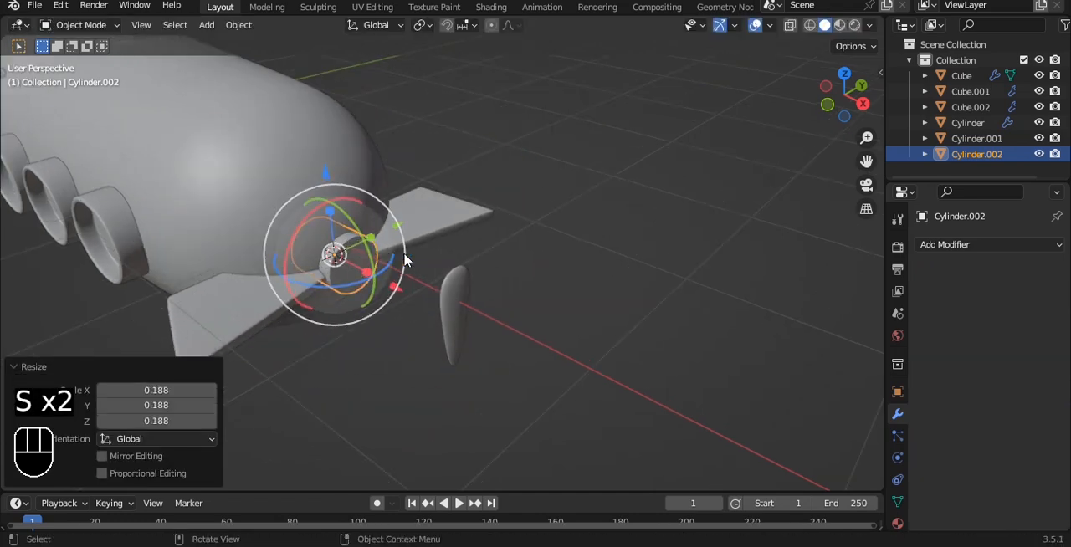
Bevel the edge of the hub's rear end by about 0.32 m with 6 segments.
key("grave")
left_click(404, 167)
middle_click_drag(385, 298, 425, 182, "shift")
key("Tab")
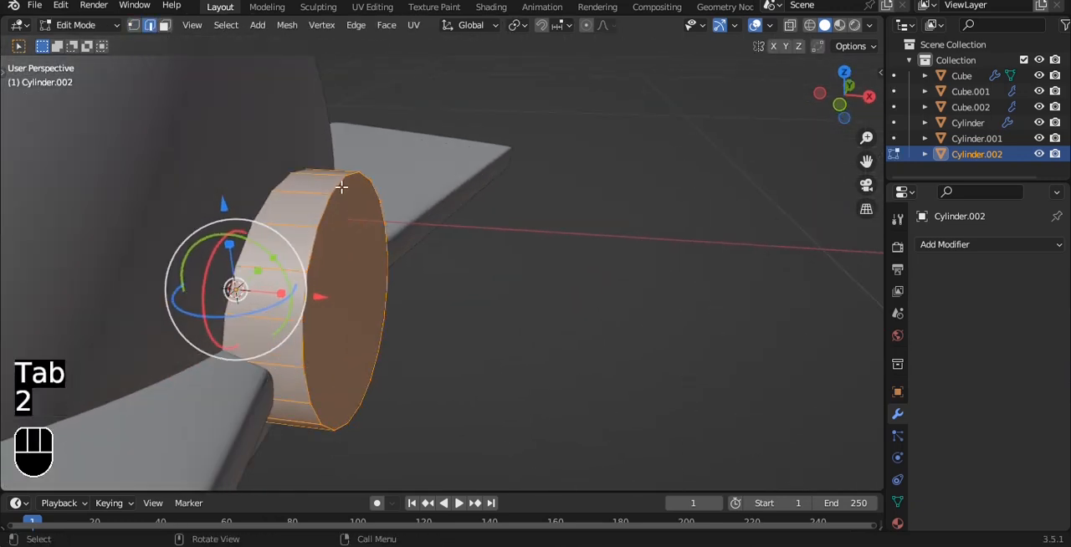
key("ctrl+b")
scroll(545, 168, "up", 5)
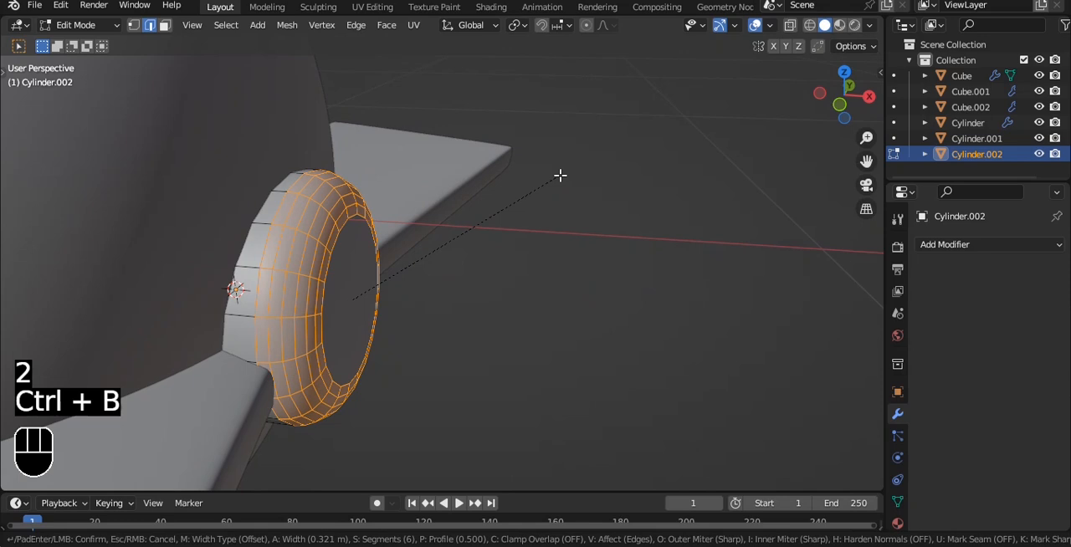
left_click(560, 175)
key("Tab")
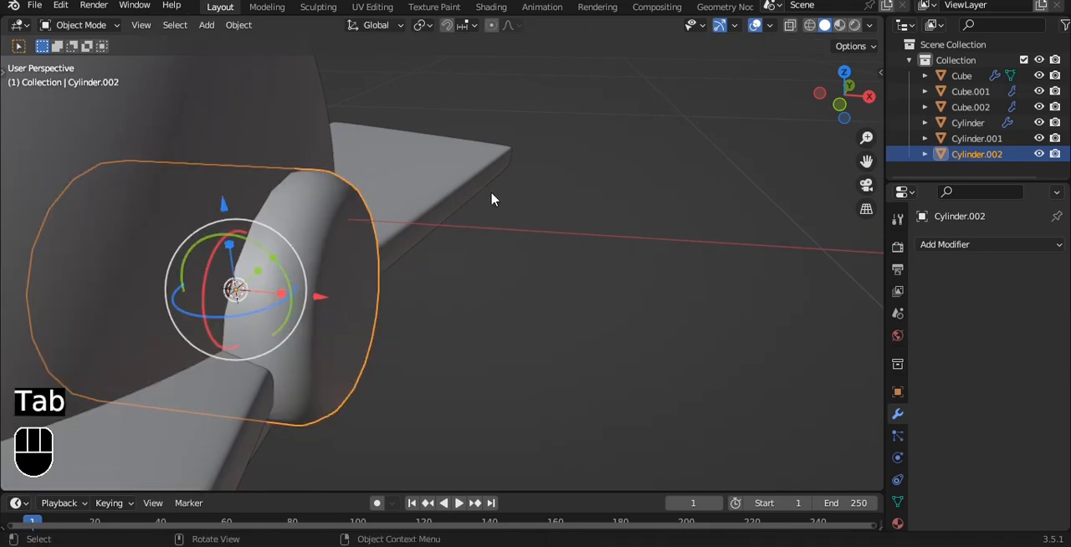
Pull the hub out of the hull along X and delete its hull-facing end face.
left_click_drag(320, 301, 595, 305)
key("Tab")
left_click_drag(413, 235, 473, 239, "alt")
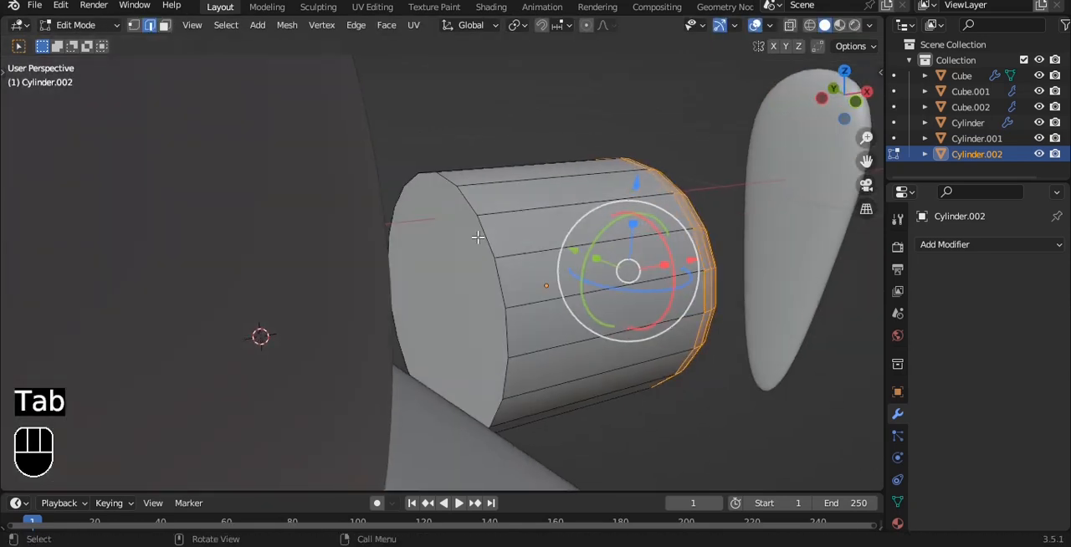
key("3")
left_click(459, 243)
key("x")
left_click(600, 235)
key("Tab")
Shorten the hub along X and slide it back against the hull's tail.
middle_click_drag(600, 235, 739, 280)
key("s")
key("x")
left_click(641, 271)
left_click_drag(620, 305, 371, 303)
Add a level 3 subdivision to the hub.
key("ctrl+3")
key("grave")
middle_click_drag(537, 259, 425, 237)
scroll(424, 237, "down", 8)
Rotate the propeller blade diagonally about X and move it so its narrow tip meets the hub's centre.
left_click(531, 292)
middle_click_drag(586, 244, 525, 211)
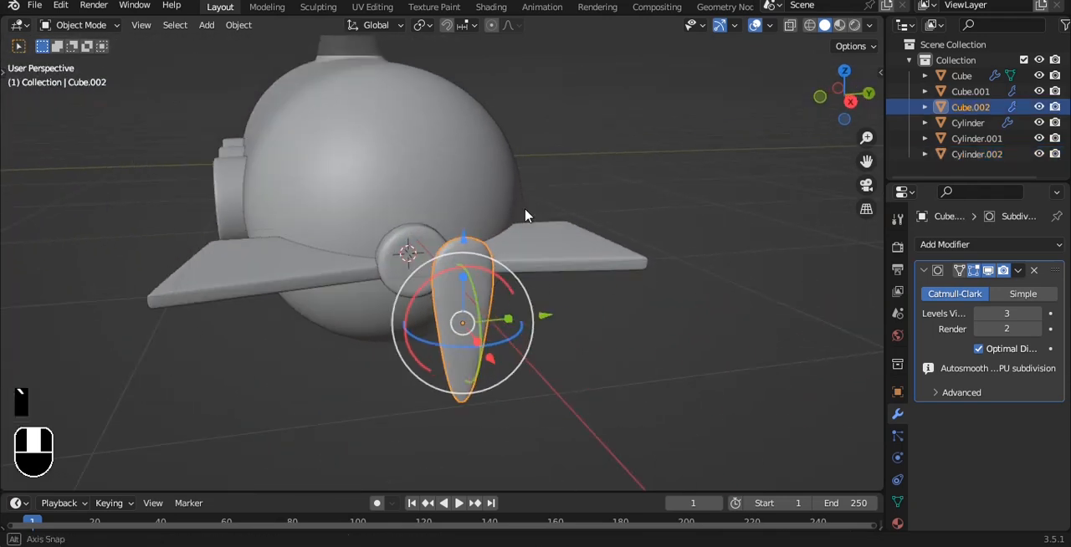
key("grave")
left_click(578, 216)
left_click_drag(416, 181, 413, 128)
left_click_drag(460, 174, 405, 158)
left_click_drag(506, 219, 445, 216)
left_click_drag(357, 127, 361, 148)
Move the blade about -0.76 m along X up to the hub and tilt it slightly about Z.
left_click_drag(368, 155, 599, 276, "alt")
left_click_drag(721, 356, 455, 343)
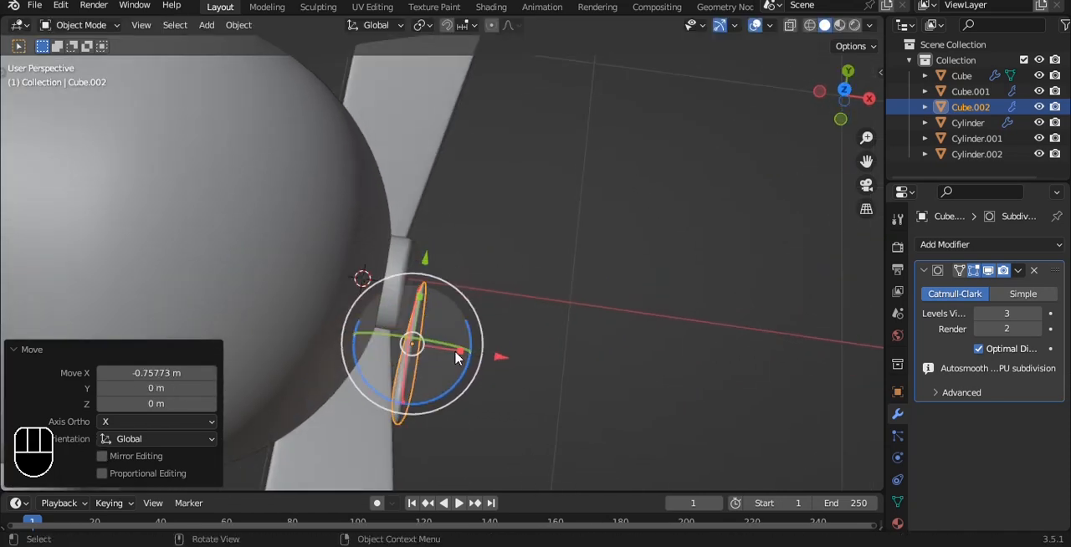
left_click_drag(465, 376, 468, 378)
key("ctrl+z")
left_click_drag(453, 384, 459, 378)
left_click_drag(543, 313, 521, 224, "alt")
Try to reshape the blade by adjusting its mesh vertices from the front.
key("Tab")
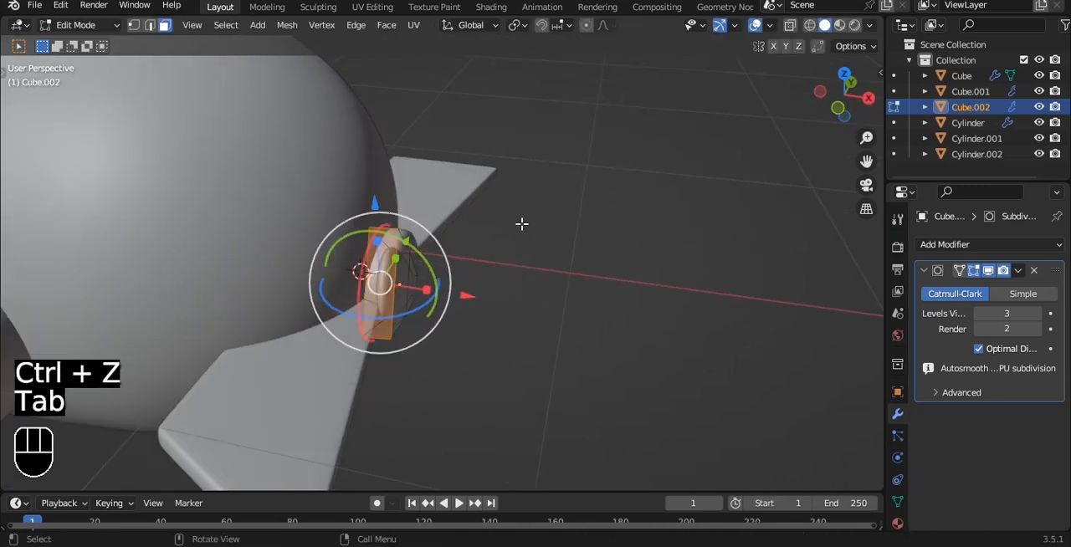
left_click_drag(524, 263, 562, 228, "alt+shift")
key("grave")
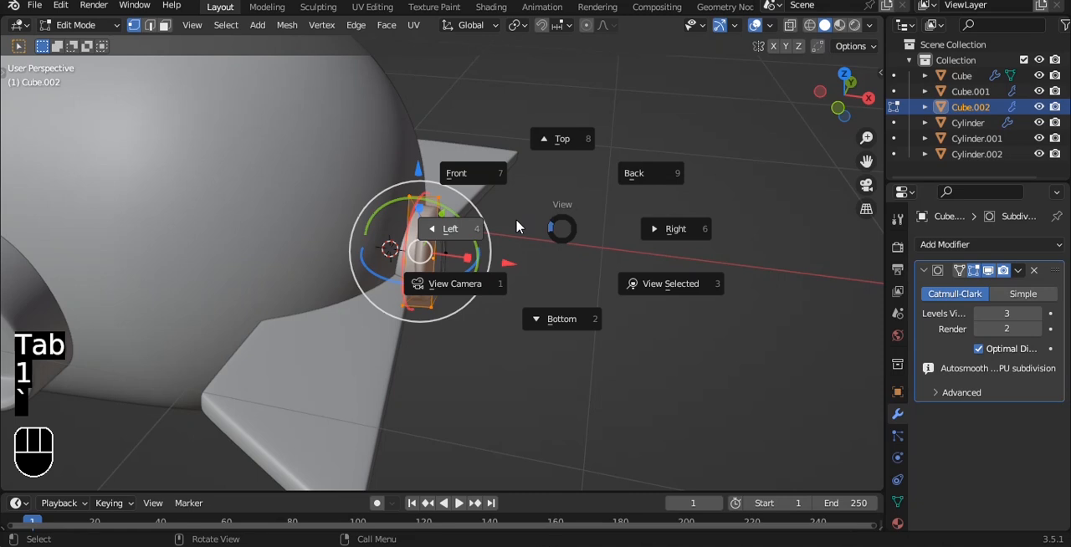
left_click(499, 190)
scroll(499, 189, "up", 3)
key("alt+a")
middle_click_drag(472, 148, 454, 182, "shift")
left_click_drag(422, 161, 527, 228)
left_click_drag(542, 212, 623, 226, "alt")
left_click_drag(458, 134, 480, 208, "alt")
key("Tab")
left_click_drag(638, 277, 367, 206, "alt")
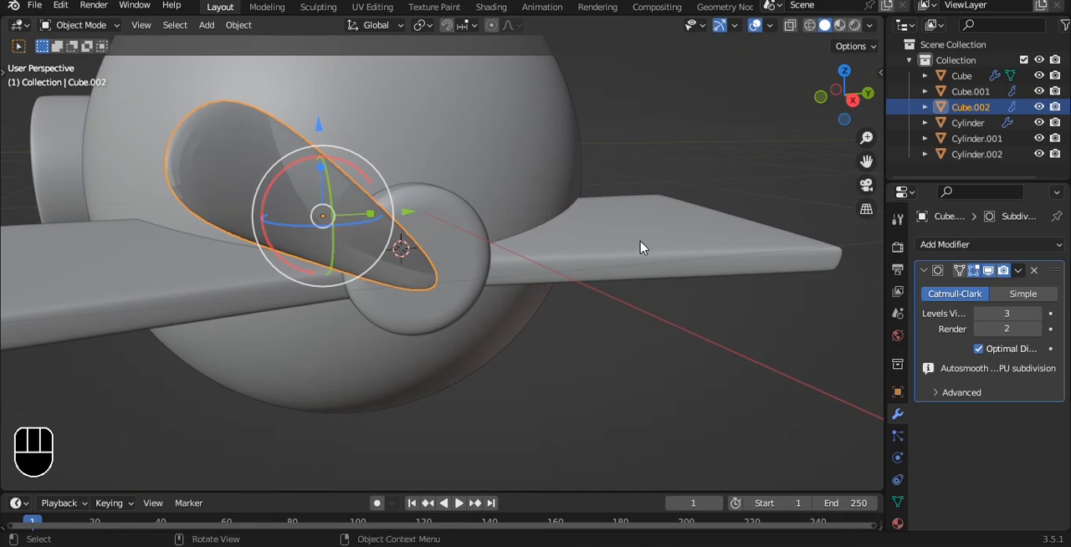
Try to apply the blade's subdivision at a lower level and add a fresh level 3 subdivision.
left_click(979, 317)
left_click(979, 317)
key("ctrl+a")
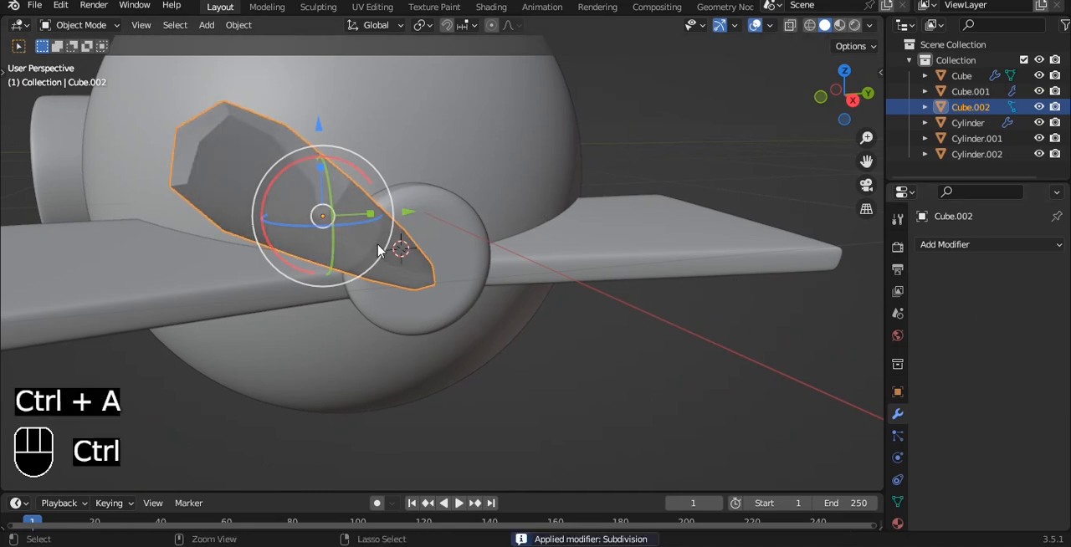
key("ctrl+3")
Undo the applied subdivision and the preceding blade mesh edits, and leave mesh editing.
key("ctrl+z")
key("ctrl+z")
key("ctrl+z")
key("ctrl+z")
key("ctrl+z")
key("ctrl+z")
key("ctrl+z")
key("ctrl+z")
key("ctrl+z")
key("ctrl+z")
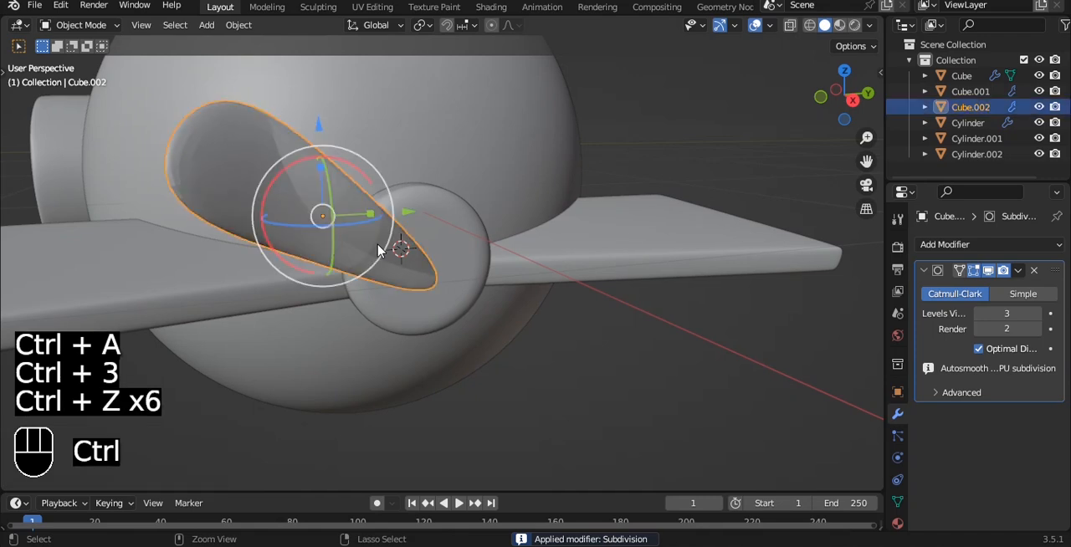
key("Tab")
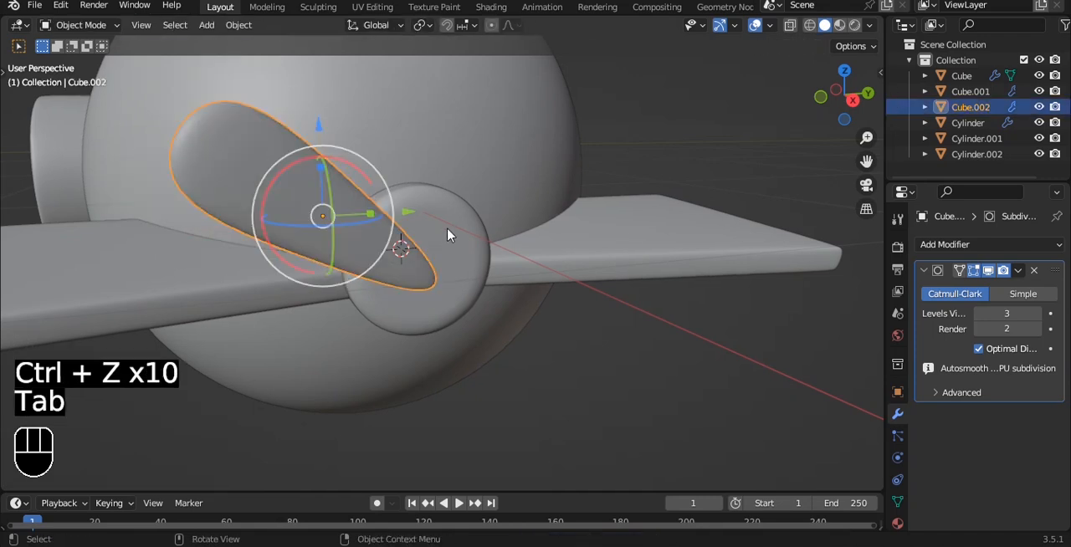
Check the blade's position against the hub from above and at an angle.
scroll(465, 220, "down", 2)
key("grave")
left_click(468, 134)
scroll(466, 219, "up", 3)
scroll(465, 219, "down", 3)
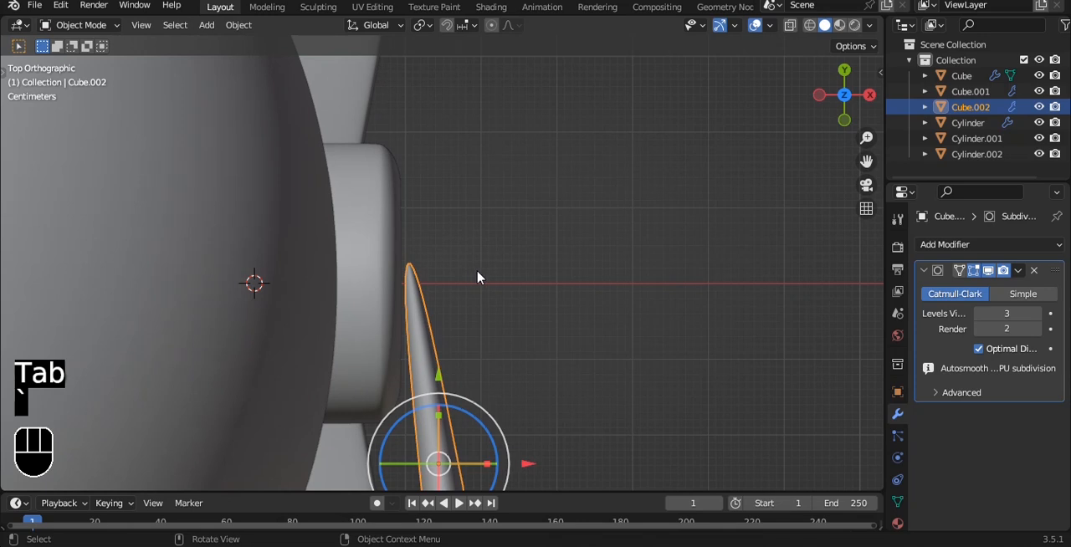
key("grave")
left_click(594, 227)
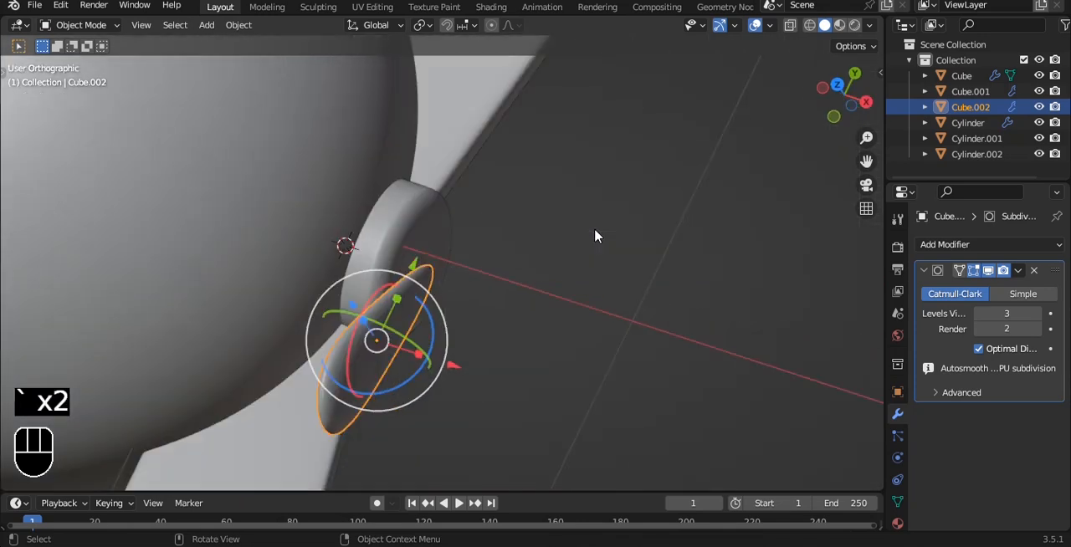
Duplicate the blade within its mesh and rotate the copy -113° about X.
key("Tab")
key("a")
key("a")
key("shift+d")
right_click(401, 171)
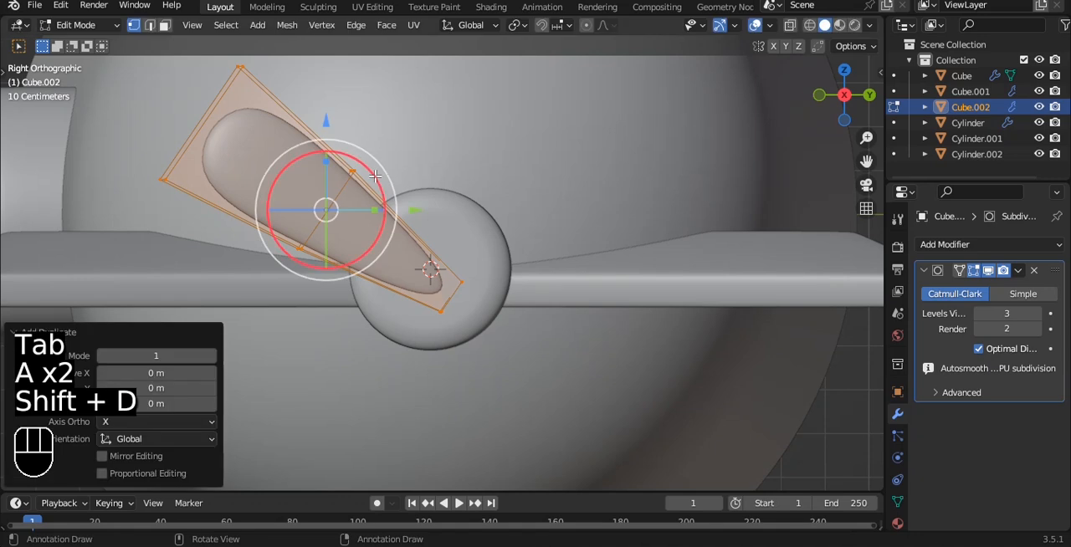
key("r")
left_click(348, 326)
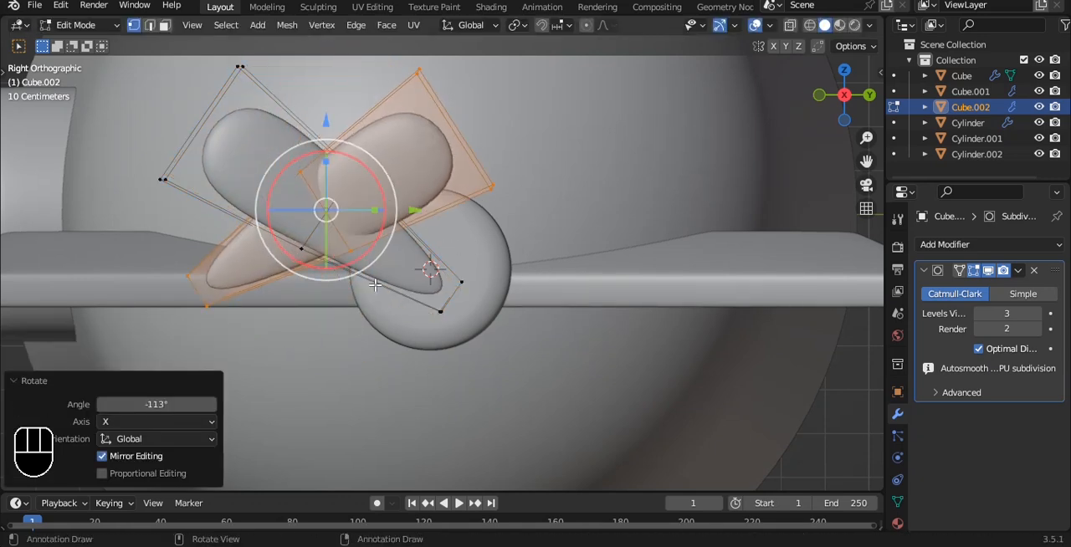
Move the copied blade about 0.5 m along Y so it fans out on the hub's other side.
key("g")
key("y")
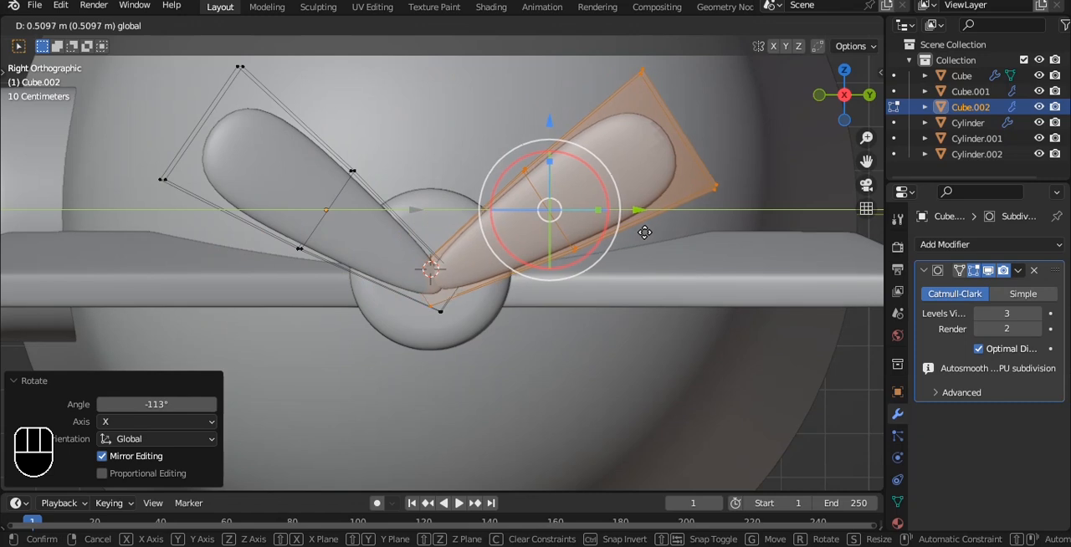
left_click(650, 231)
key("Tab")
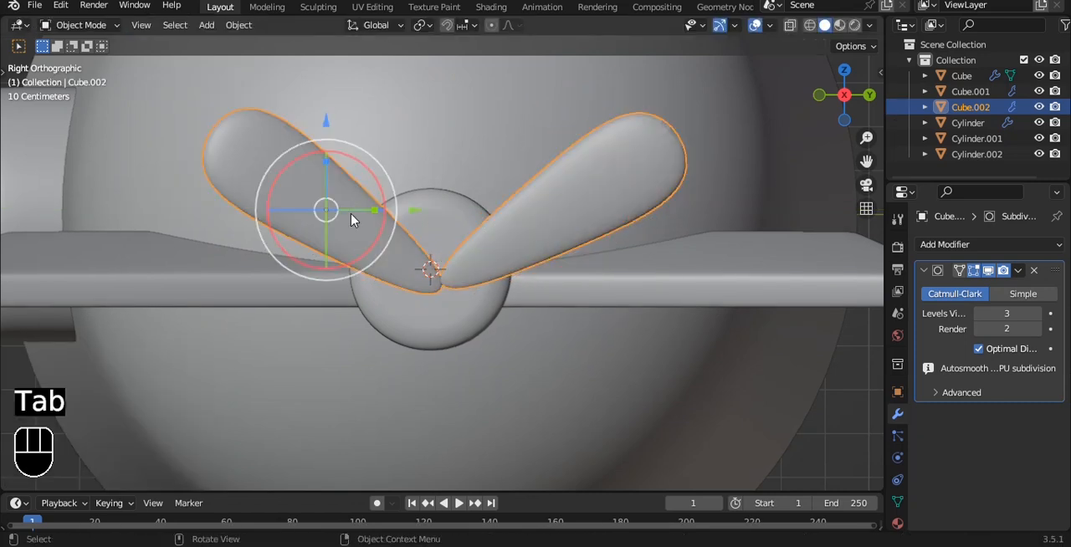
Shift the blade pair slightly along Y and nudge the copied blade outward from the hub's centre.
left_click_drag(412, 211, 393, 215)
key("Tab")
left_click_drag(543, 127, 583, 141)
left_click_drag(641, 211, 657, 214)
key("Tab")
Select only the original blade and move it slightly upward and outward along Y.
key("a")
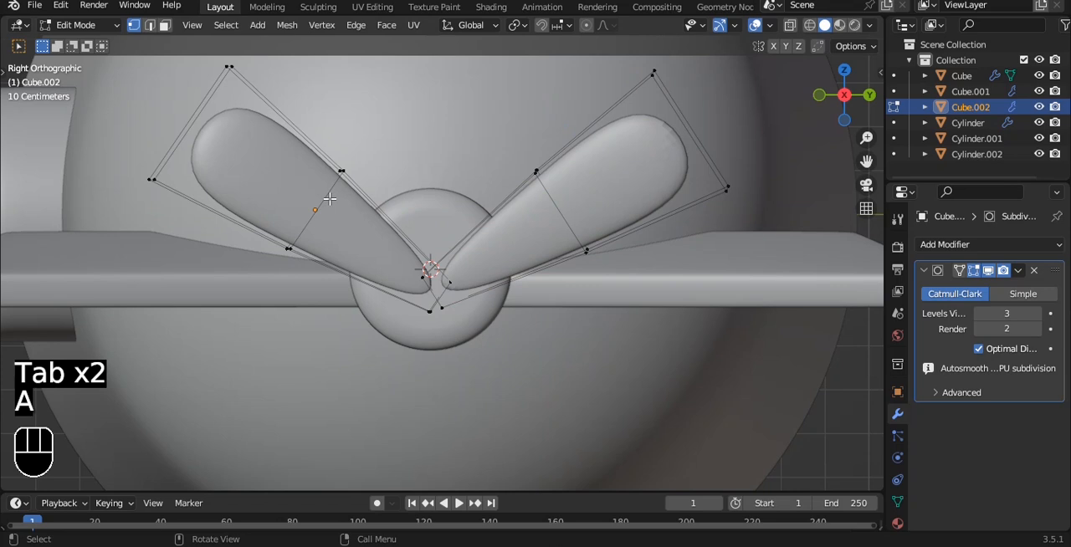
key("l")
left_click_drag(319, 122, 316, 116)
left_click_drag(404, 206, 387, 207)
key("Tab")
key("Tab")
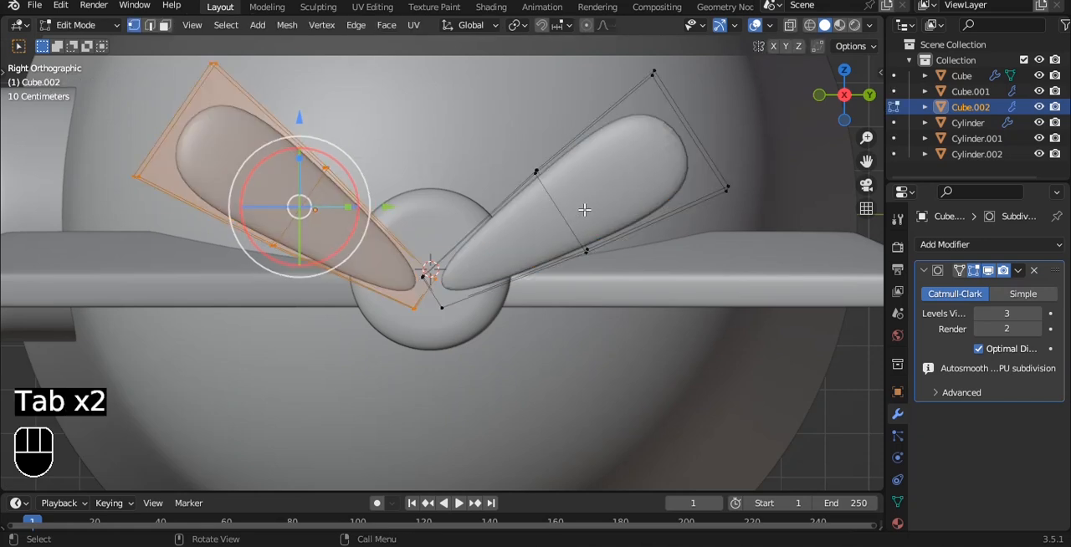
Duplicate the selected propeller blade within its mesh and rotate the copy about X until it points downward.
key("shift+d")
left_click_drag(328, 154, 230, 167)
left_click_drag(299, 121, 439, 236)
left_click_drag(430, 337, 474, 332)
left_click_drag(427, 302, 399, 281)
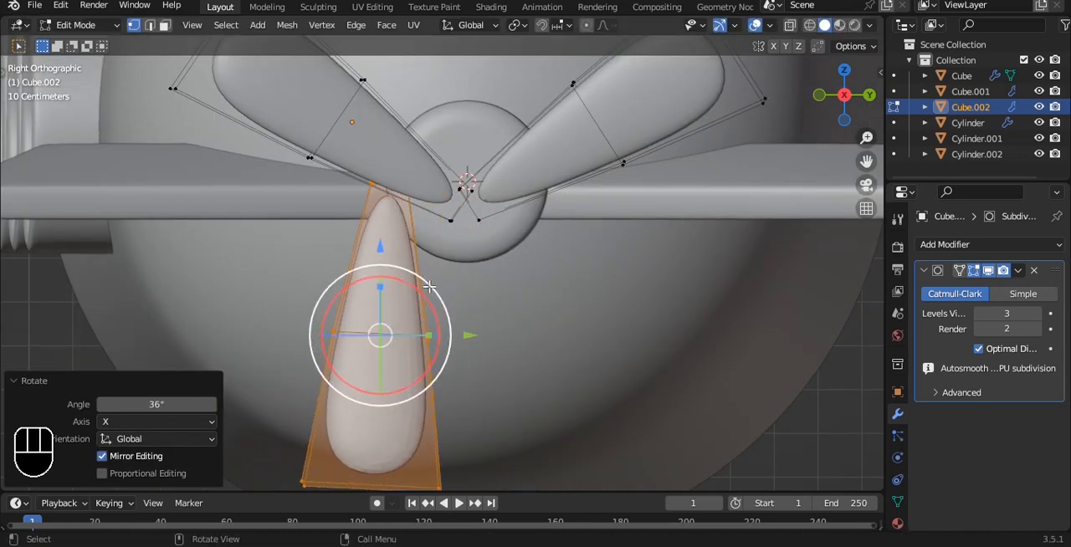
Move the copied blade about 0.17 m along Y so it hangs centred beneath the hub.
key("g")
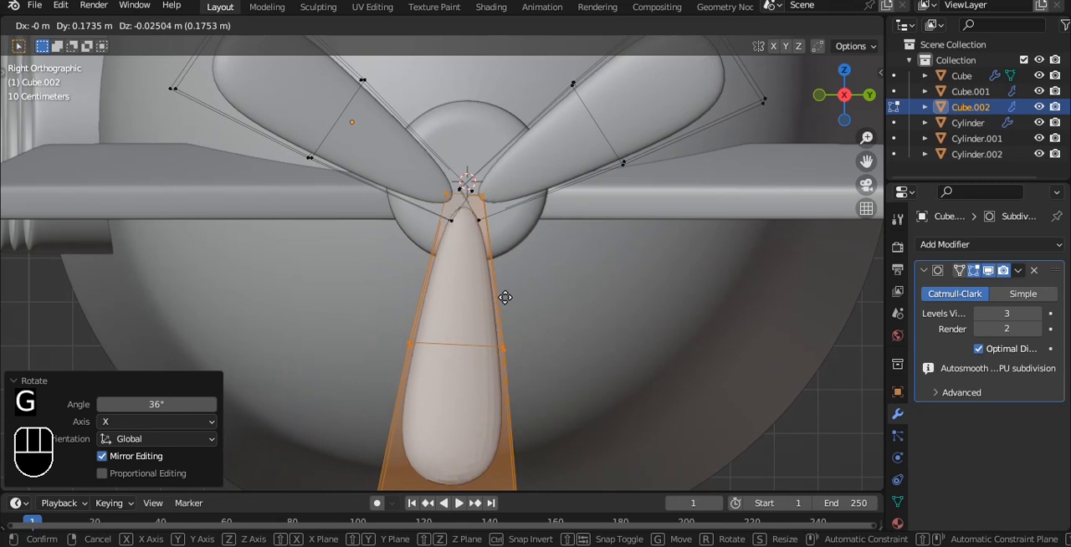
left_click(505, 297)
Align the hub and the three blades in depth so the blade roots sit inside the hub.
key("Tab")
scroll(504, 299, "down", 4)
left_click(472, 237)
left_click_drag(472, 237, 487, 221, "alt")
scroll(504, 232, "up", 3)
left_click(466, 170)
scroll(508, 169, "up", 2)
key("Tab")
key("Tab")
key("Tab")
key("Tab")
left_click(575, 256)
left_click_drag(575, 256, 647, 187, "alt")
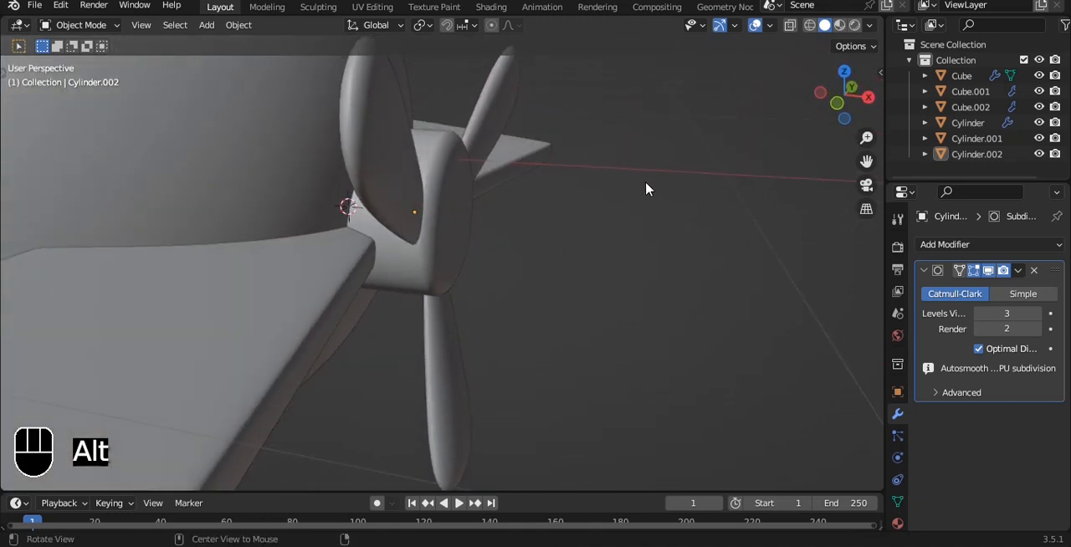
left_click(391, 208)
left_click_drag(489, 183, 468, 170)
left_click(698, 255)
left_click_drag(698, 254, 569, 193, "alt")
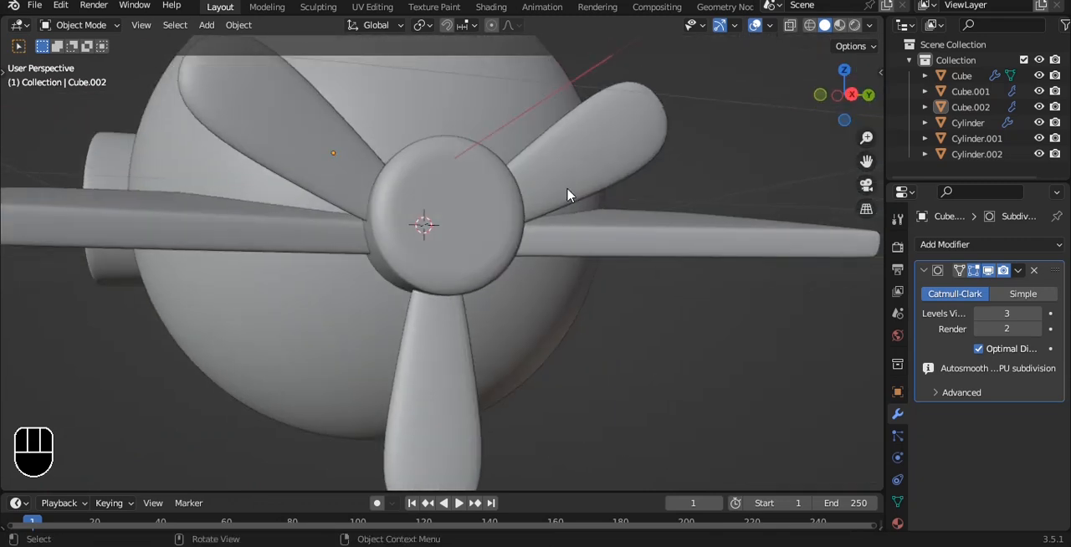
Move the three-blade object slightly up along Z to centre it on the hub.
key("1")
scroll(536, 153, "down", 8)
scroll(486, 235, "up", 5)
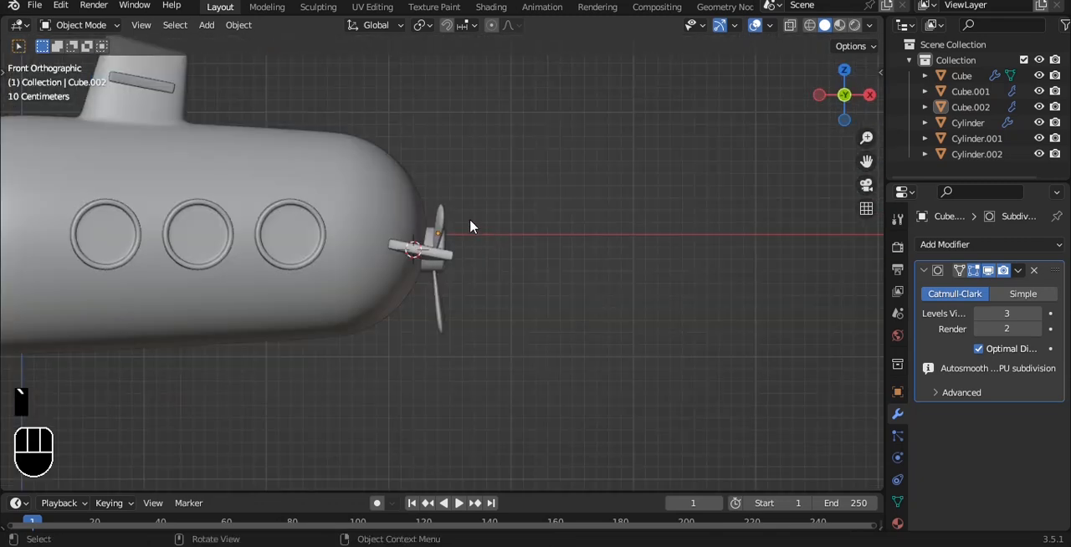
scroll(469, 218, "up", 3)
left_click_drag(564, 206, 413, 201, "alt")
key("grave")
left_click(367, 158)
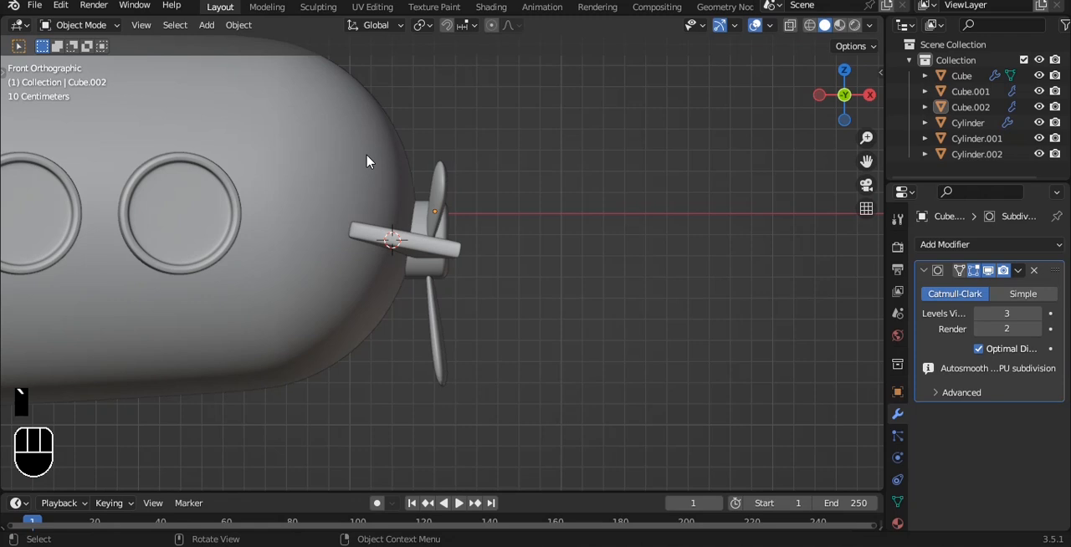
key("grave")
left_click(494, 172)
left_click(455, 363)
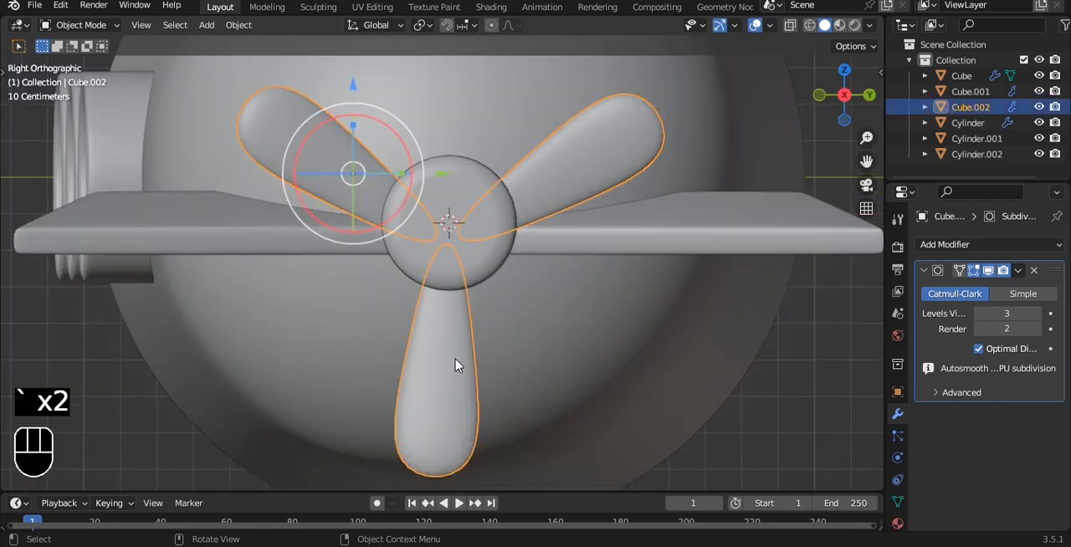
left_click_drag(361, 92, 360, 77)
scroll(468, 237, "down", 5)
left_click_drag(469, 236, 633, 244, "alt")
Try to spin the blades 25.6° around their current origin and undo the rotation.
key("grave")
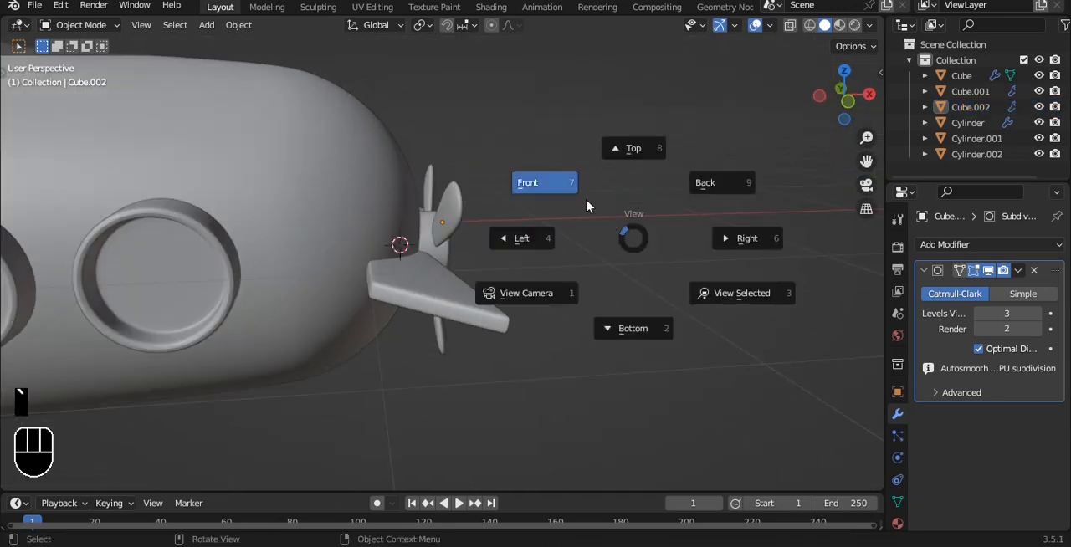
left_click(588, 202)
left_click_drag(588, 201, 401, 195, "alt")
left_click(491, 228)
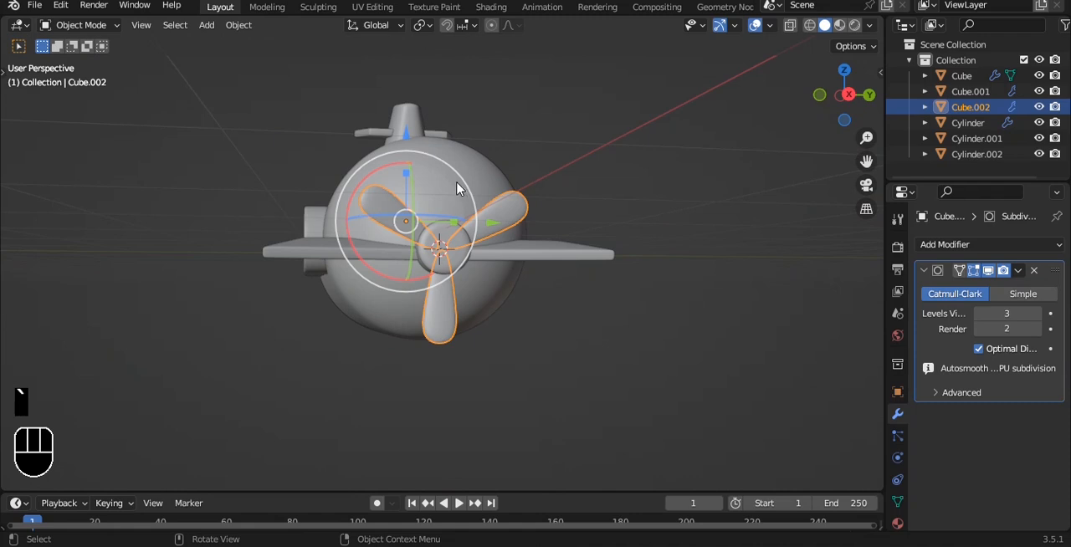
key("r")
left_click(477, 199)
key("grave")
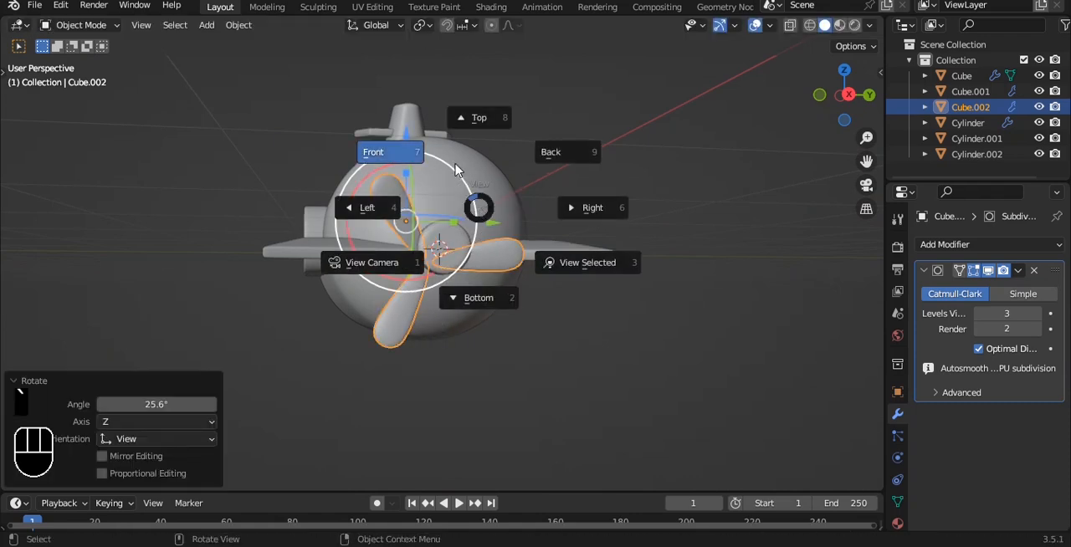
left_click(456, 170)
key("grave")
left_click(615, 213)
scroll(616, 216, "up", 4)
key("ctrl+z")
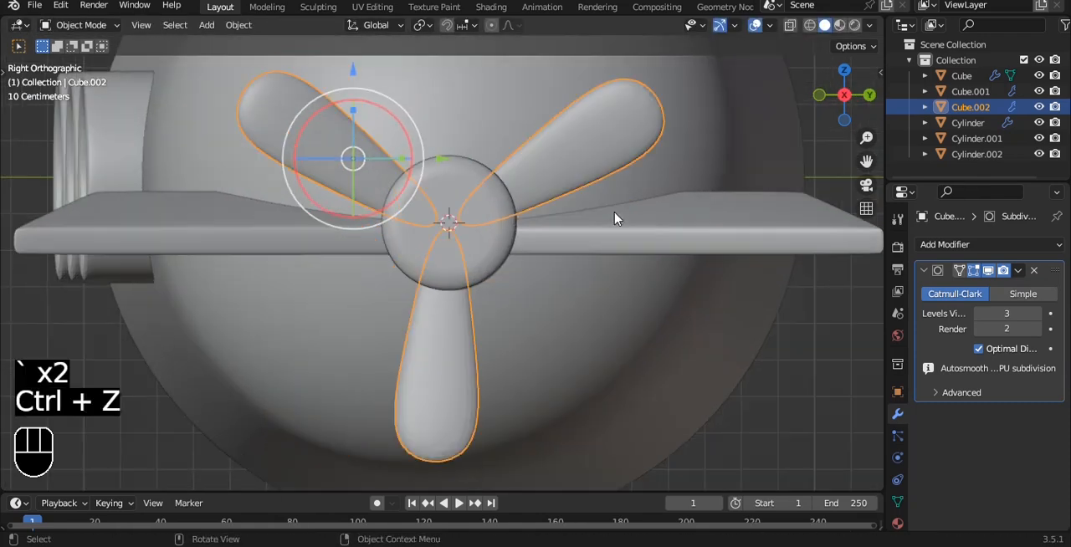
Set the blades' origin to the 3D cursor and rotate them about -39° around the hub.
key("q")
left_click(614, 217)
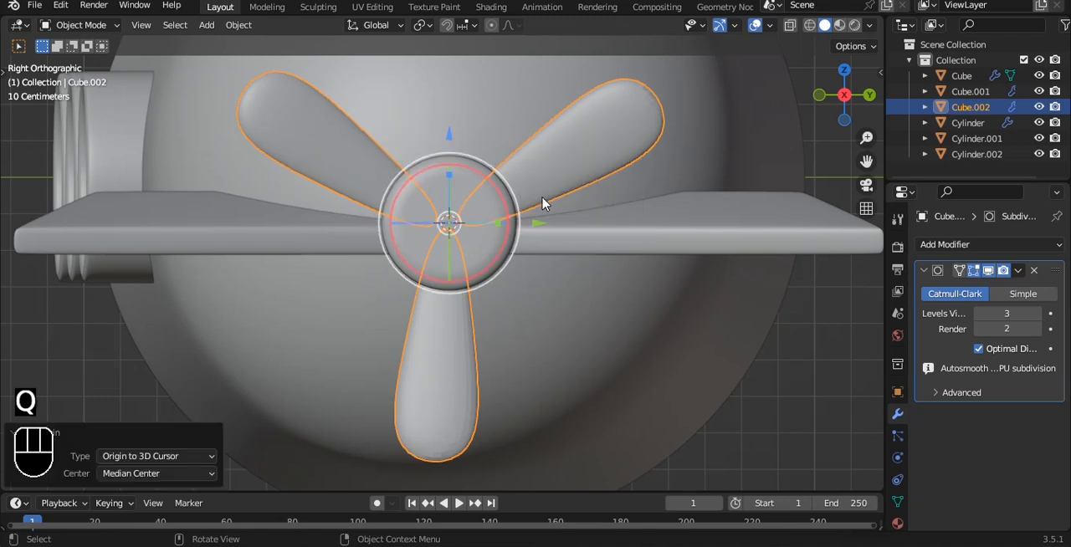
key("r")
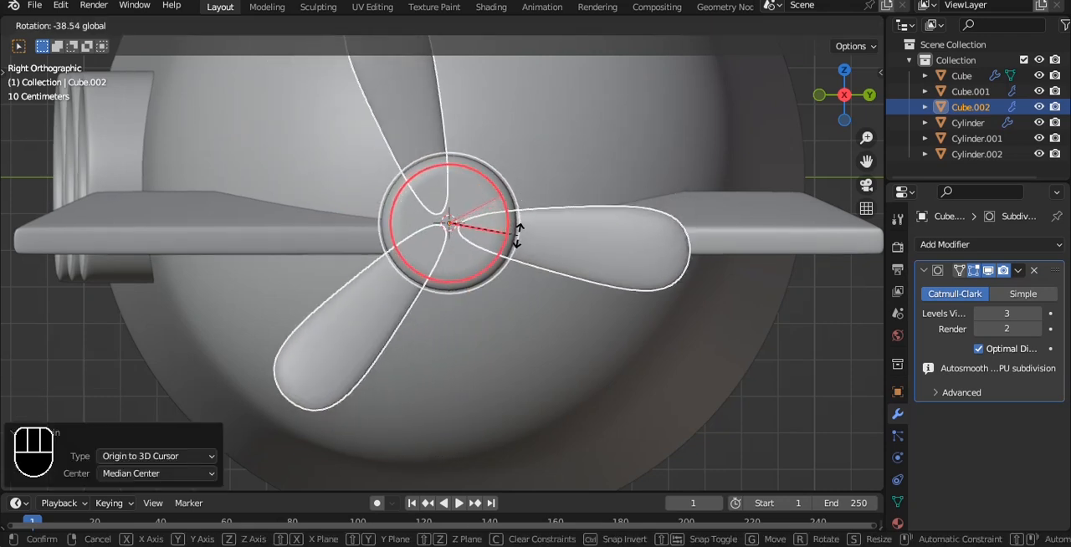
left_click(514, 232)
left_click(824, 418)
Save the file and check the whole submarine from the front and in perspective.
scroll(466, 237, "down", 4)
left_click_drag(466, 237, 560, 270, "alt")
key("grave")
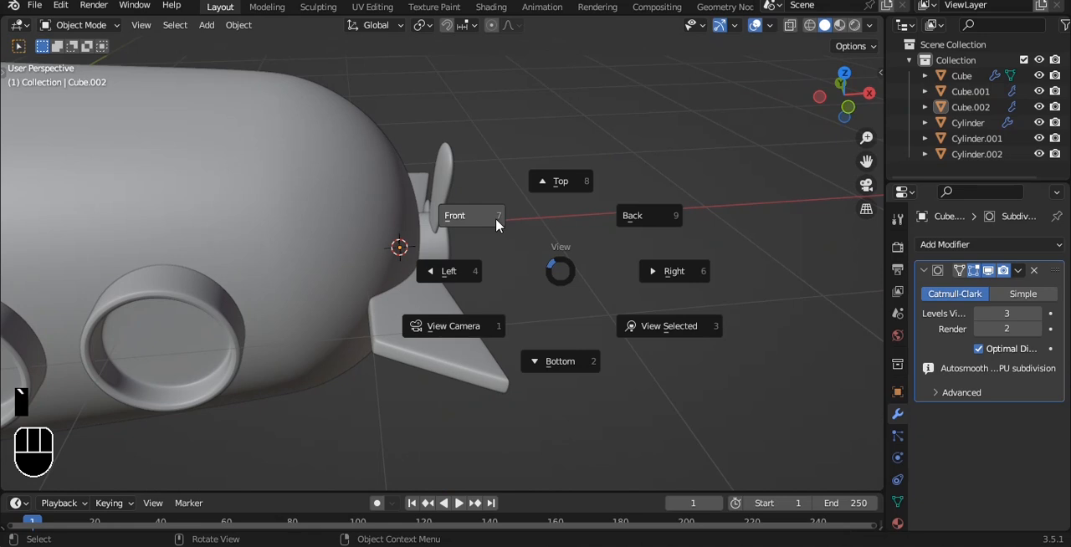
left_click(497, 224)
scroll(496, 226, "down", 4)
key("ctrl+s")
left_click_drag(481, 224, 587, 479, "alt+shift")
scroll(586, 195, "down", 3)
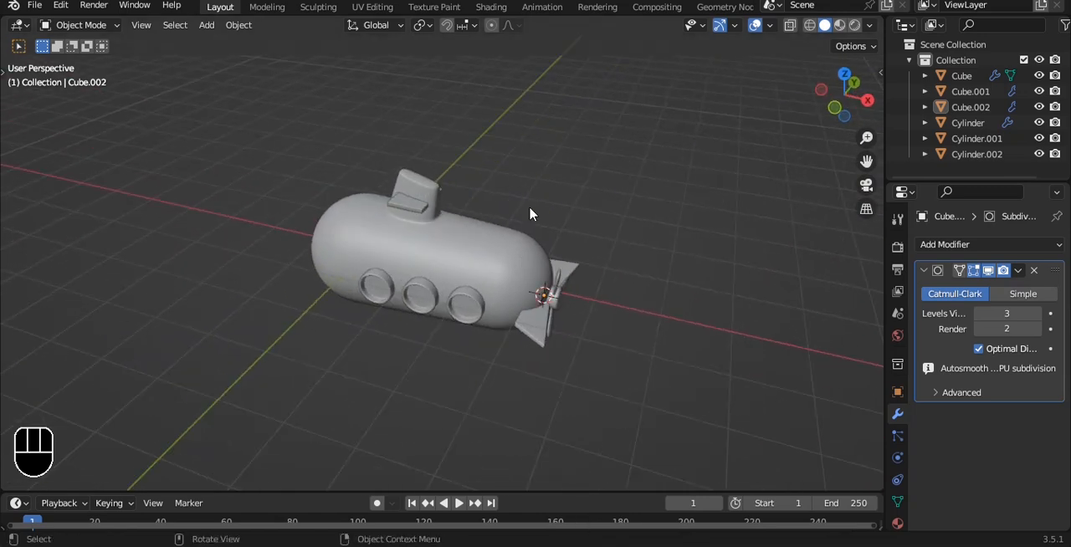
Add a Path curve in the front view for the periscope.
key("grave")
left_click(497, 170)
left_click_drag(512, 132, 519, 179, "alt+shift")
scroll(518, 172, "up", 4)
key("shift+a")
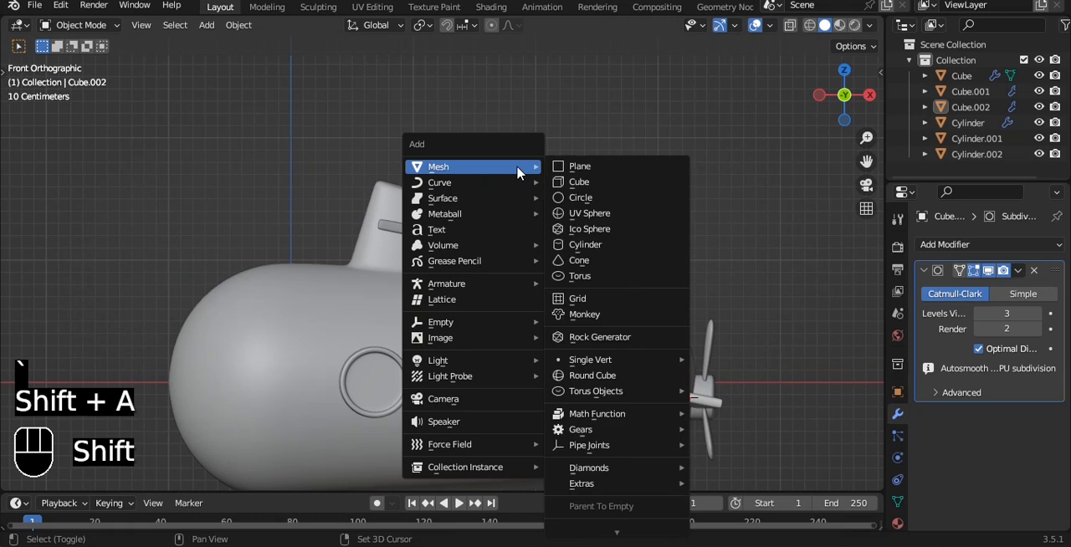
mouse_move(469, 184)
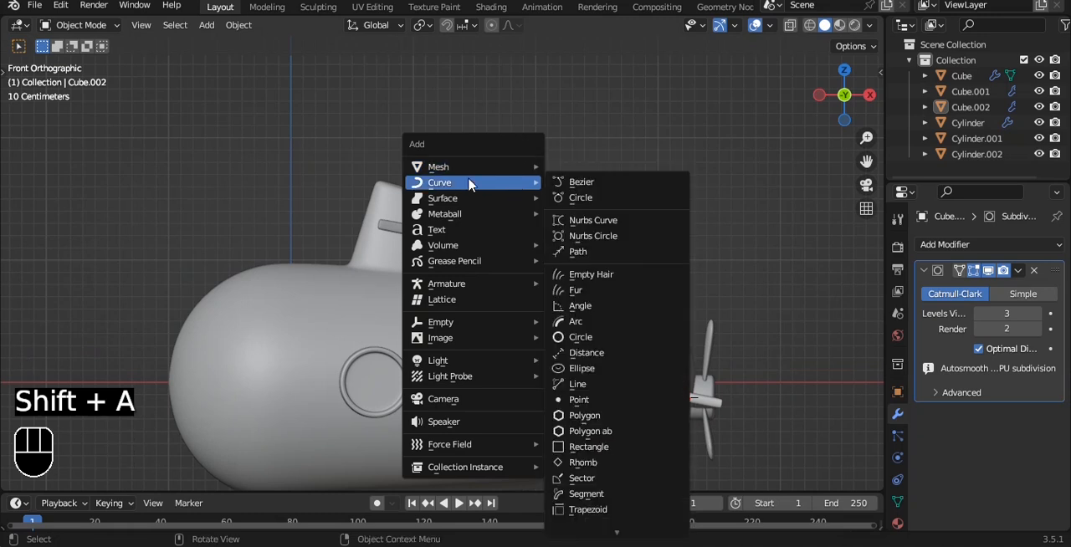
mouse_move(484, 167)
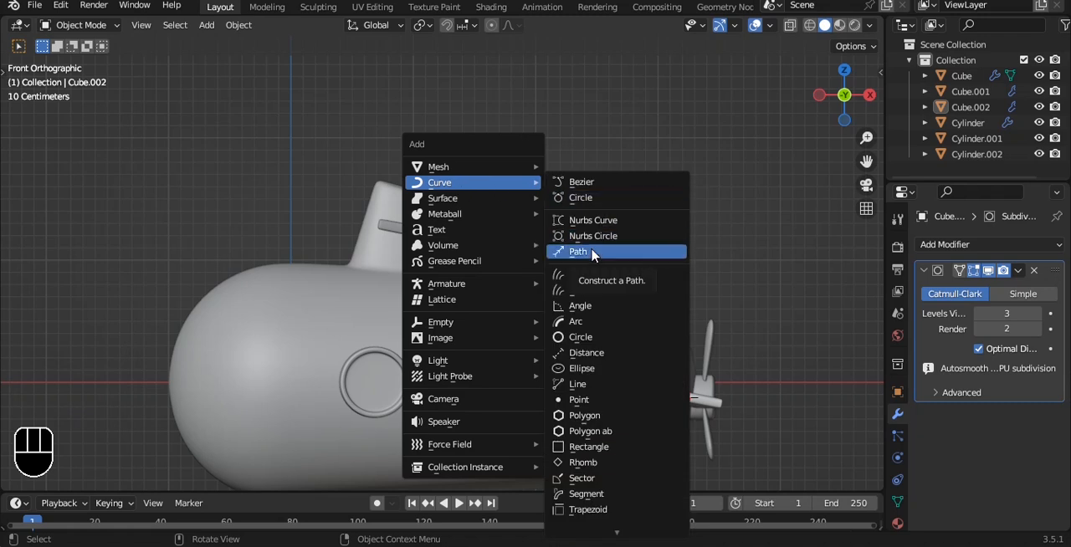
left_click(591, 252)
scroll(592, 255, "down", 3)
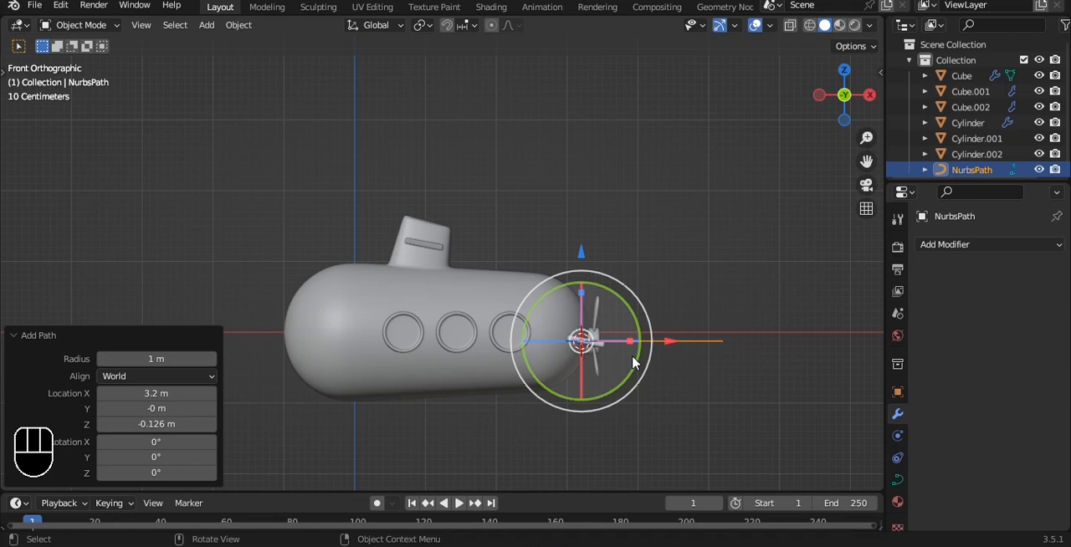
Give the path a round bevel with a depth of 0.09 m.
left_click(897, 479)
scroll(997, 368, "down", 3)
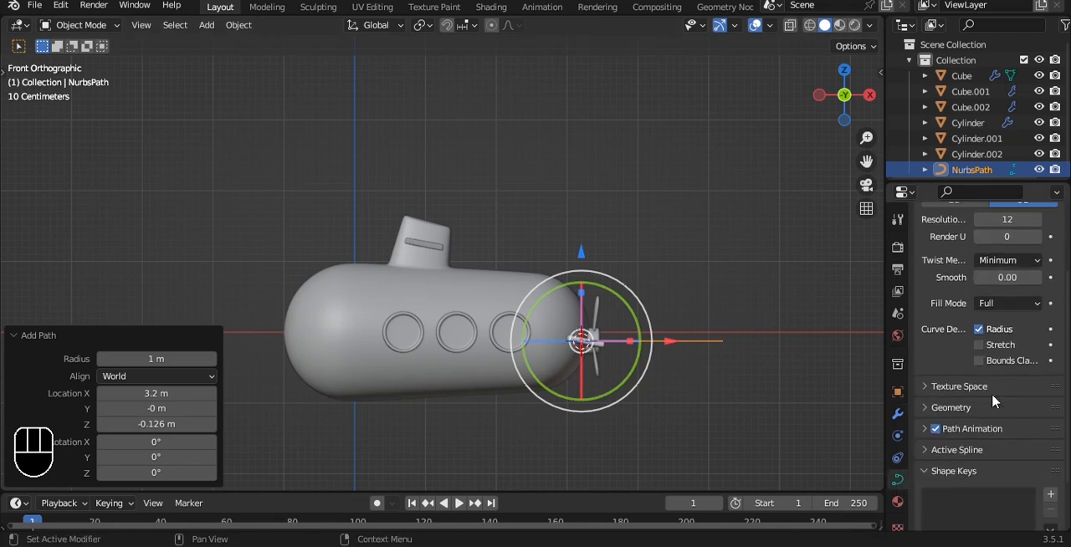
left_click(991, 407)
scroll(1004, 385, "down", 4)
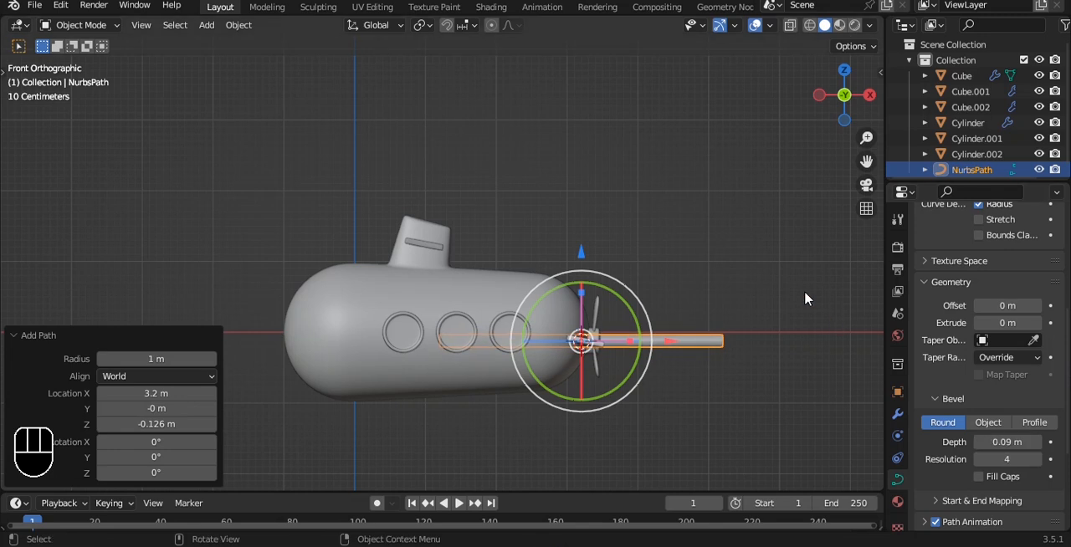
Place the path over the conning tower, rotated 90° about Y, and scale it down.
key("g")
left_click(659, 151)
key("r")
key("y")
key("9")
key("0")
left_click(660, 160)
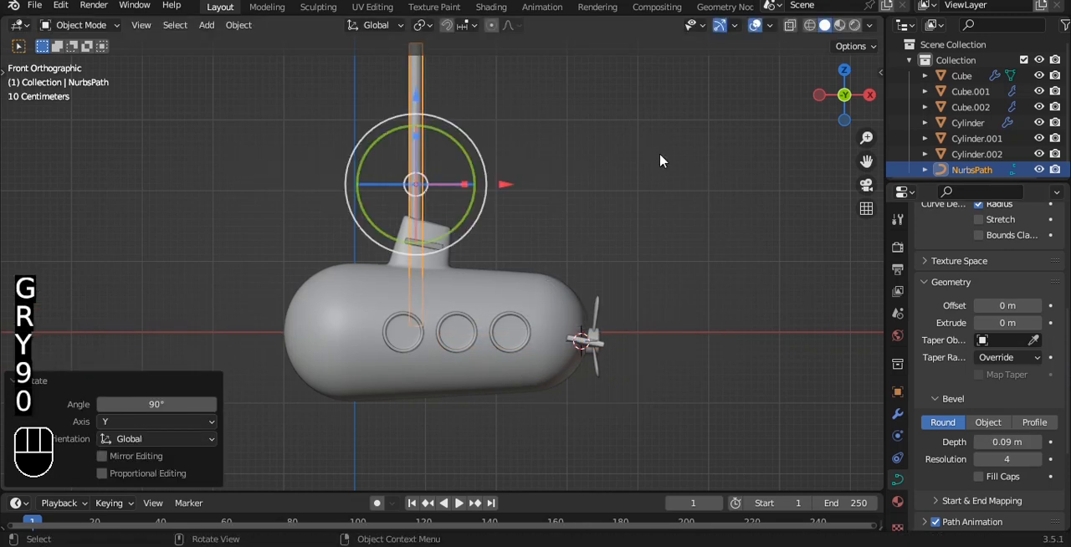
key("s")
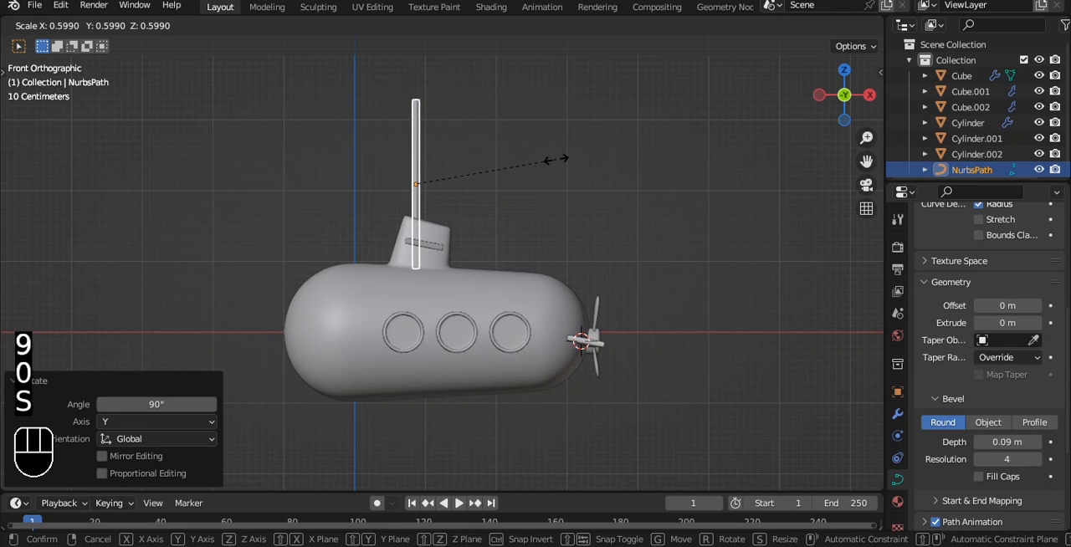
left_click(530, 158)
left_click_drag(505, 167, 555, 219, "alt+shift")
Delete the path's upper control points to leave a short upright stub in the tower.
scroll(562, 192, "up", 4)
key("Tab")
left_click_drag(554, 131, 518, 203, "alt+shift")
key("a")
left_click_drag(362, 90, 556, 221)
key("x")
left_click(614, 232)
Extrude the path's top end twice toward the bow, moving the last point about -0.43 m in X and 0.13 m in Z.
key("e")
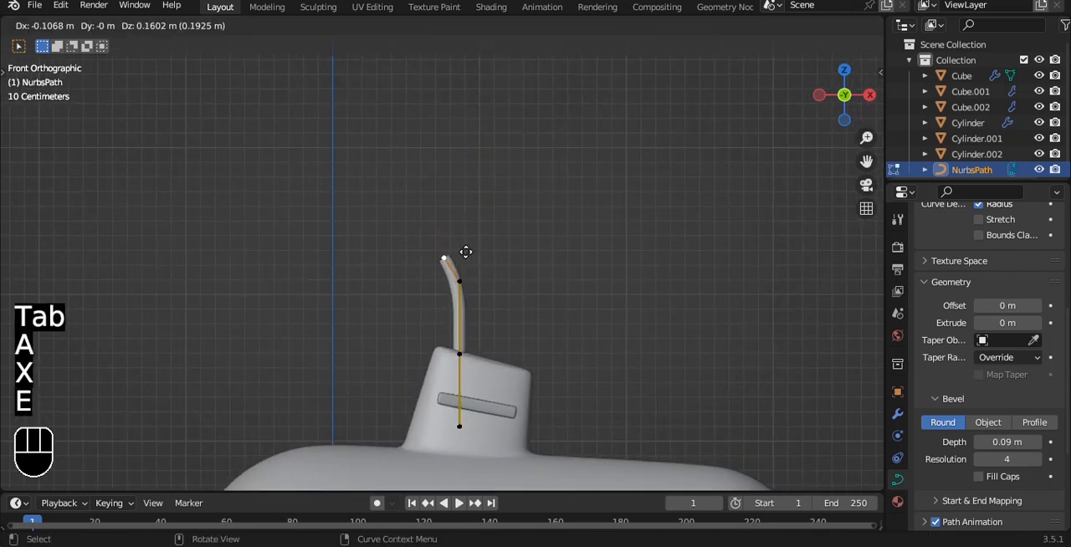
left_click(437, 271)
key("e")
left_click(375, 253)
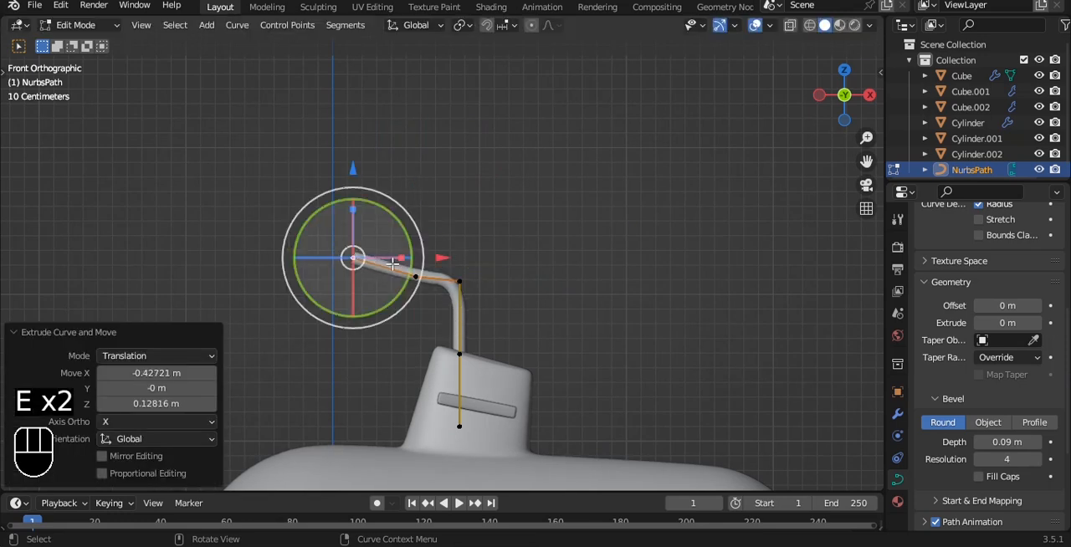
Raise the bend's middle control point about 0.2 m and nudge the end point up about 0.04 m to smooth the curve.
left_click(415, 276)
key("g")
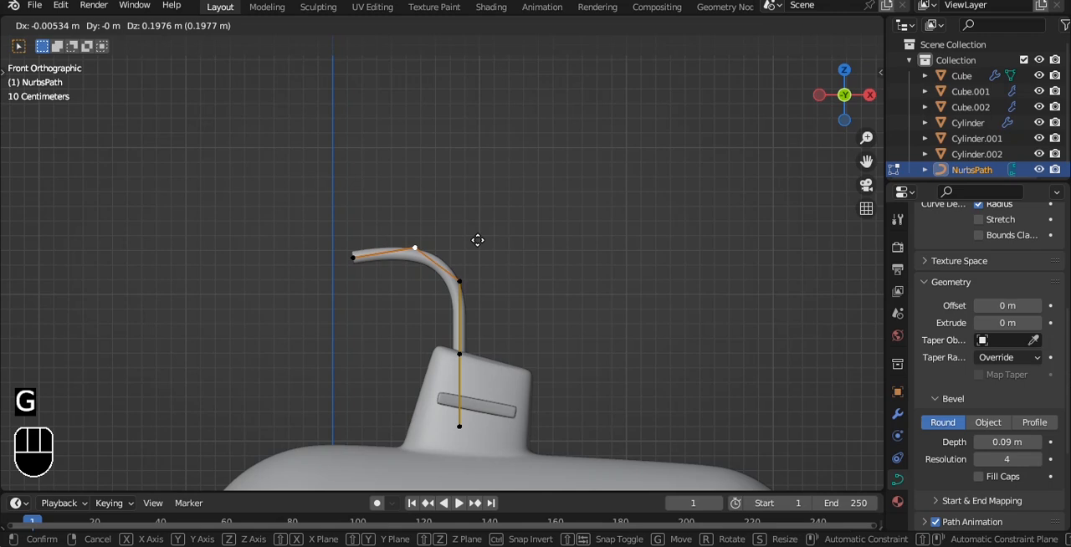
left_click(476, 240)
left_click(353, 257)
key("g")
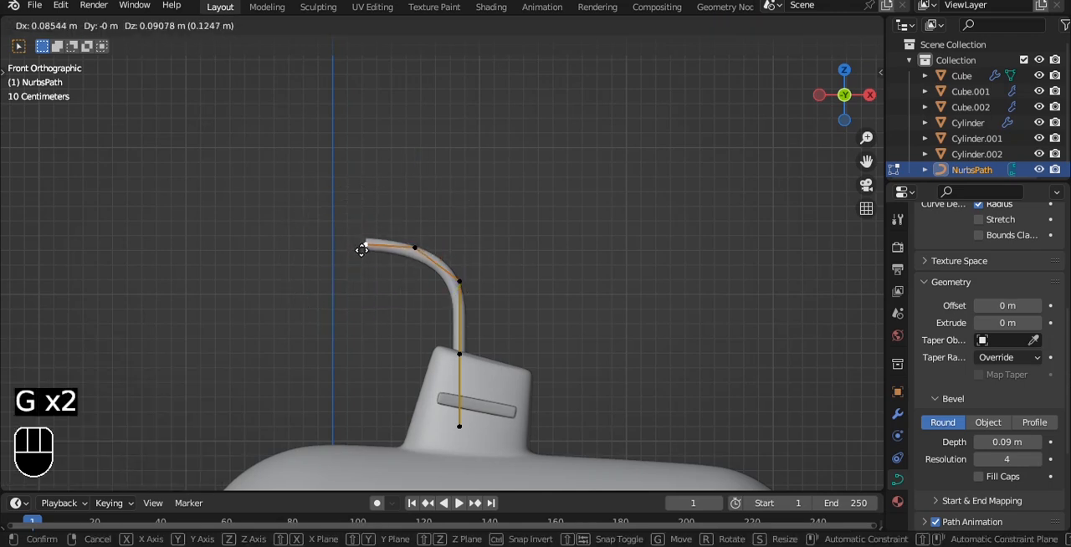
left_click(351, 256)
Try to fatten only the periscope's open-end control point and undo it.
key("alt+s")
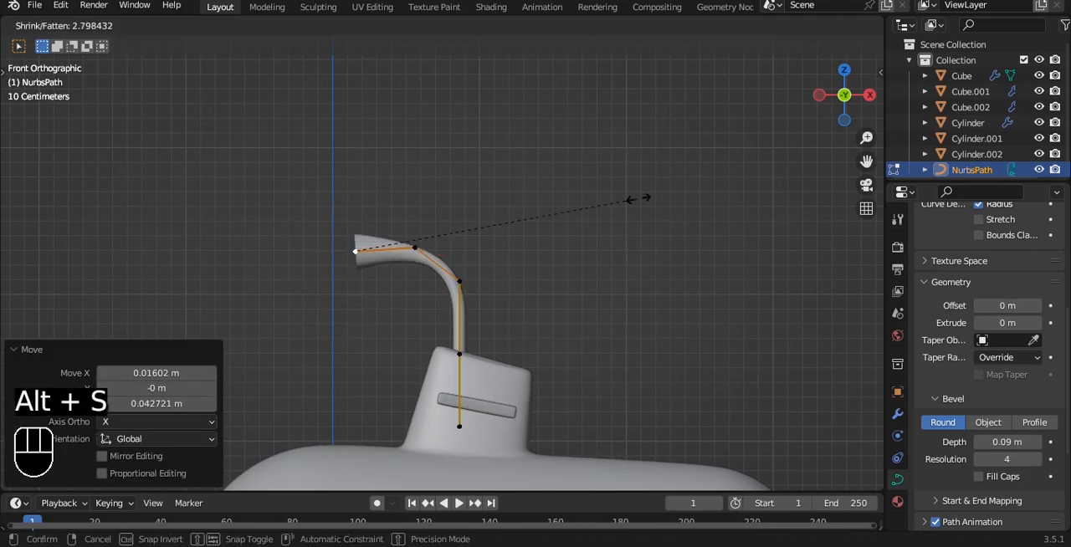
left_click(722, 196)
scroll(615, 220, "up", 2)
key("ctrl+z")
Fatten the periscope's three upper control points together.
key("a")
left_click_drag(270, 171, 502, 315)
key("alt+s")
left_click(806, 275)
Adjust the tube's radius at the tower-top control point so the periscope narrows where it leaves the tower.
left_click(467, 393)
key("alt+s")
left_click(519, 385)
left_click(467, 289)
key("alt+s")
right_click(561, 289)
left_click(466, 393)
key("alt+s")
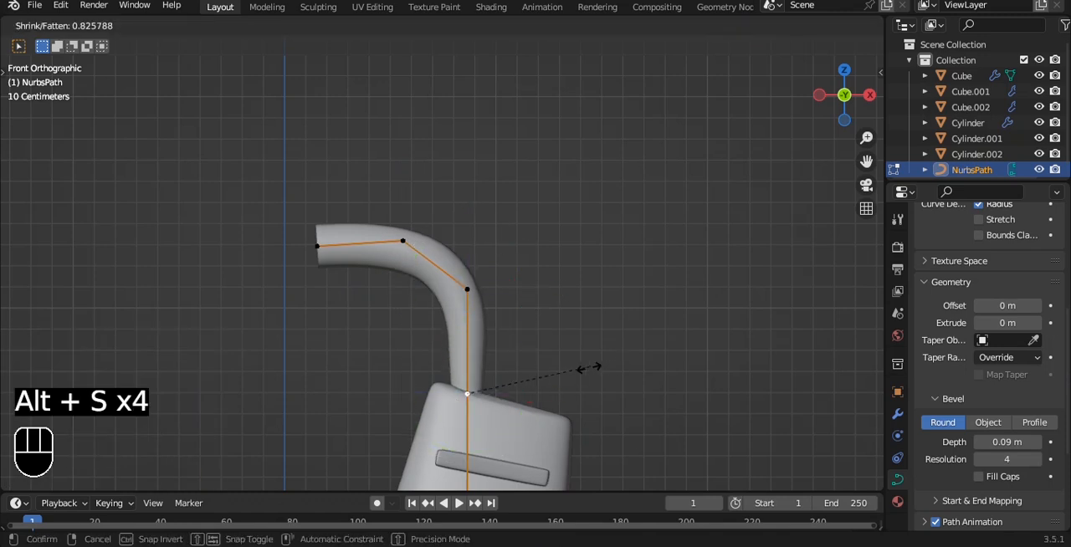
left_click(548, 374)
Slightly shrink the tube's radius at the control point where the upright starts to bend.
left_click(467, 289)
key("alt+s")
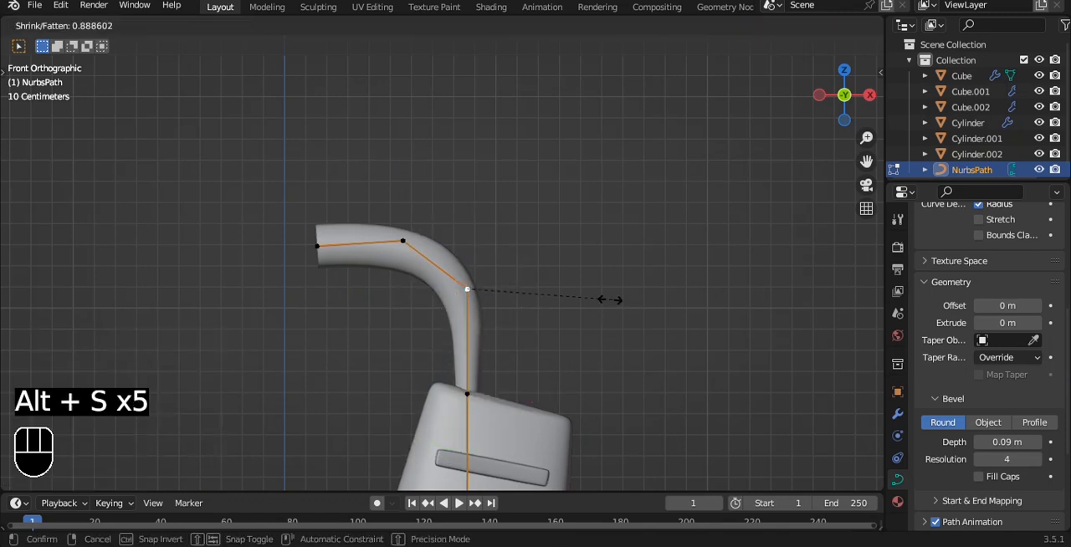
left_click(596, 296)
key("Tab")
key("Tab")
Fatten the periscope's open-end control point and the one beside it so the tube widens toward its mouth.
left_click(320, 246)
key("alt+s")
left_click(532, 229)
left_click(403, 242)
key("alt+s")
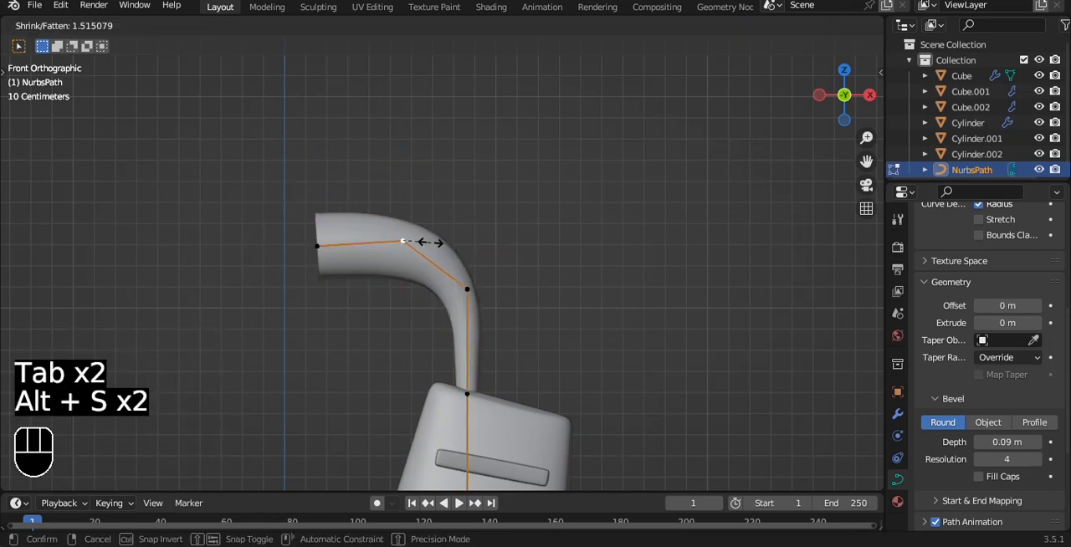
left_click(441, 258)
key("Tab")
scroll(604, 287, "down", 3)
left_click_drag(605, 287, 464, 263, "alt")
scroll(609, 269, "down", 2)
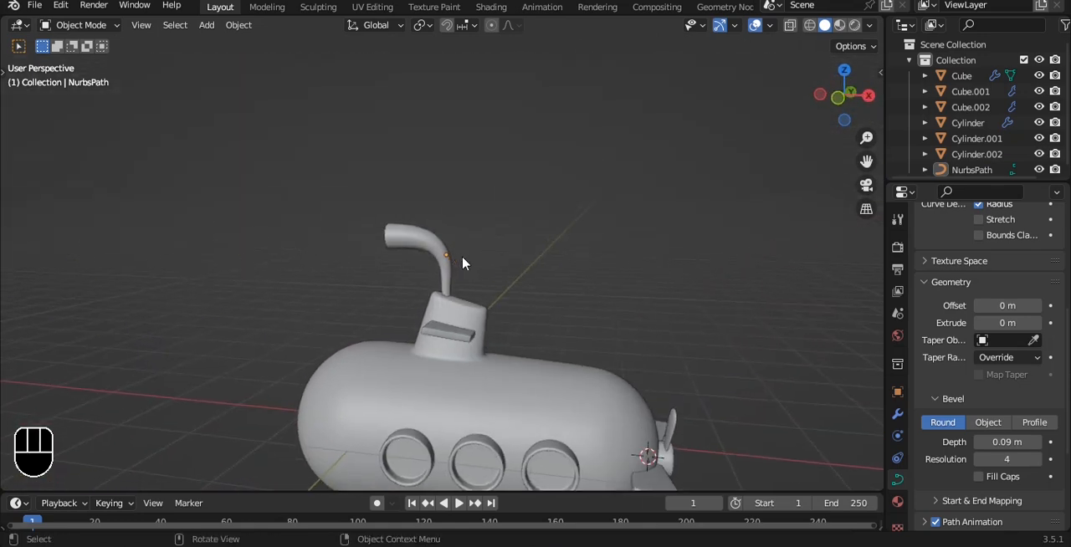
Save the file with the flared periscope in place on the conning tower.
left_click(465, 264)
key("grave")
left_click(478, 237)
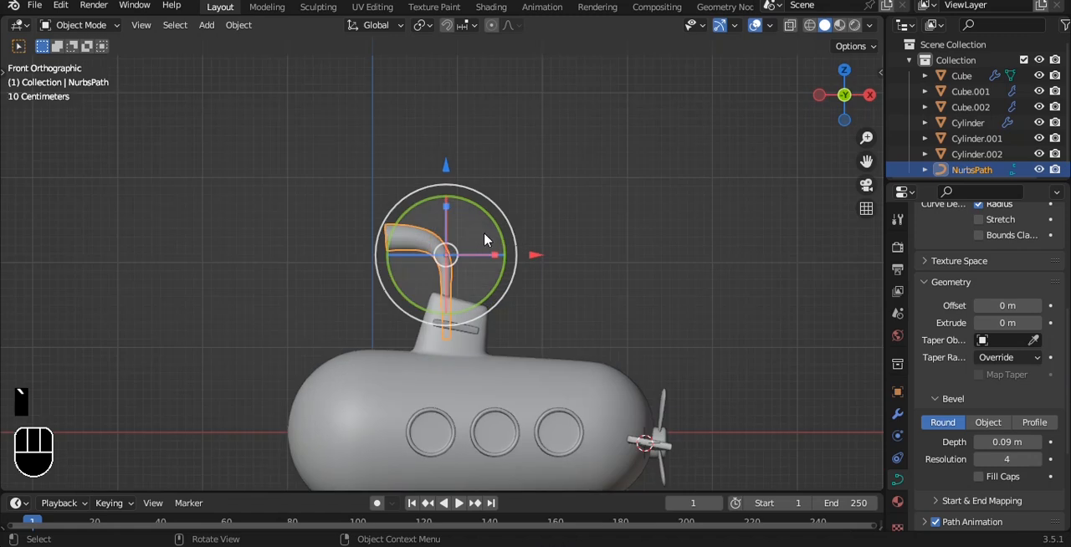
scroll(485, 240, "up", 2)
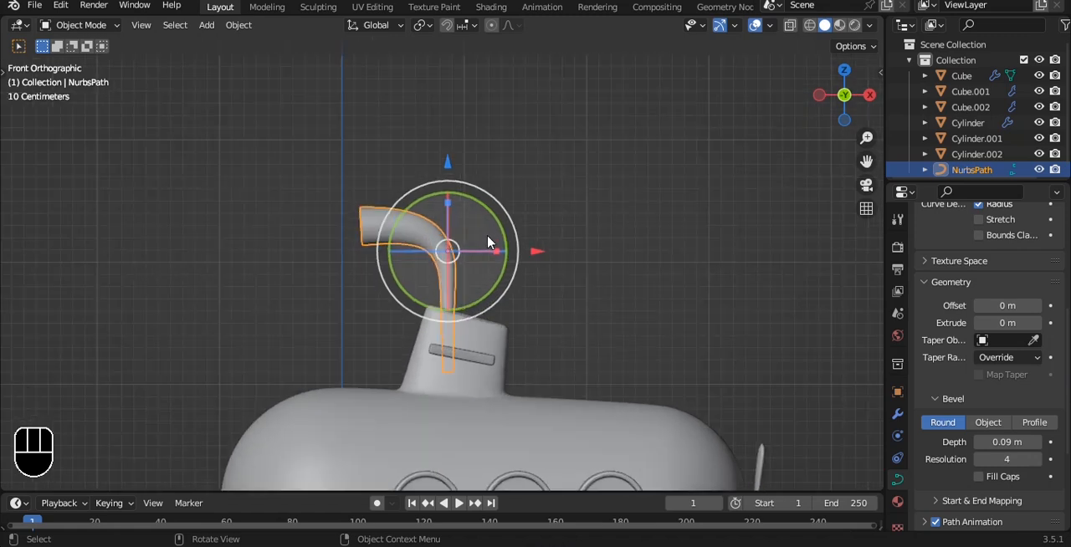
left_click(605, 249)
middle_click_drag(604, 248, 609, 197, "shift")
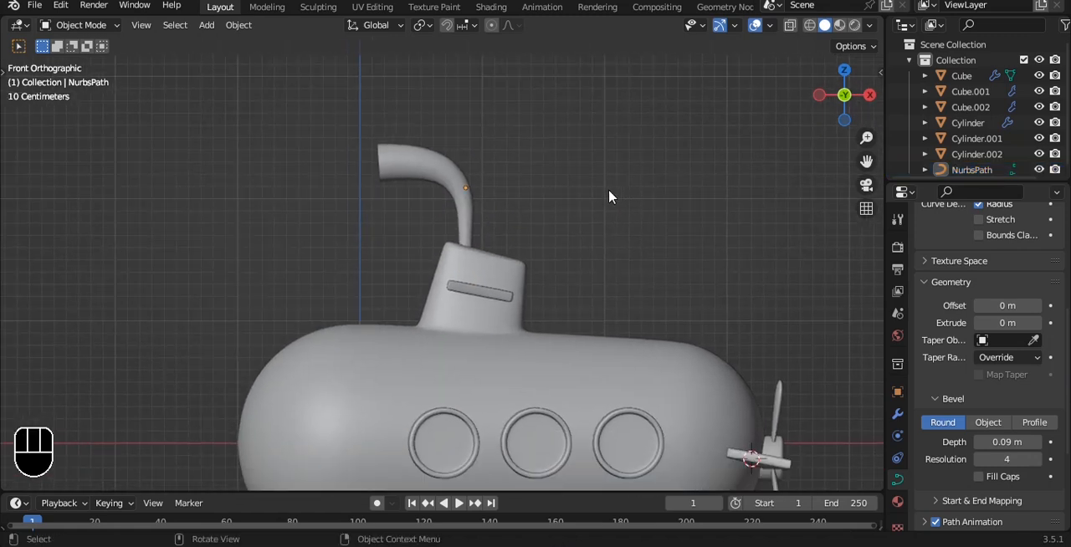
key("ctrl+s")
scroll(609, 198, "down", 2)
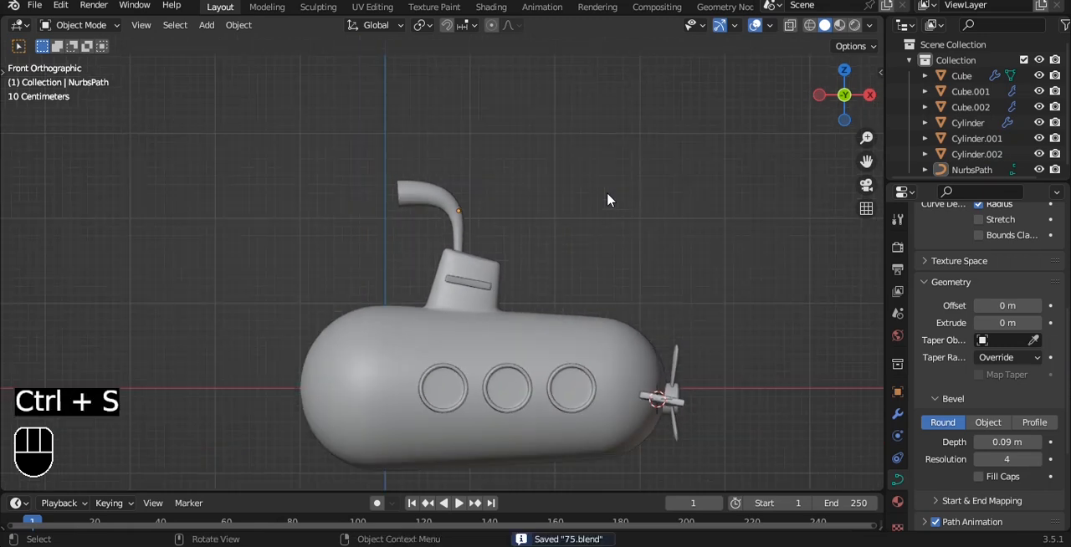
Lower the periscope slightly into the conning tower and save the file.
scroll(463, 210, "up", 2)
left_click(463, 210)
left_click_drag(465, 99, 456, 124)
left_click(643, 203)
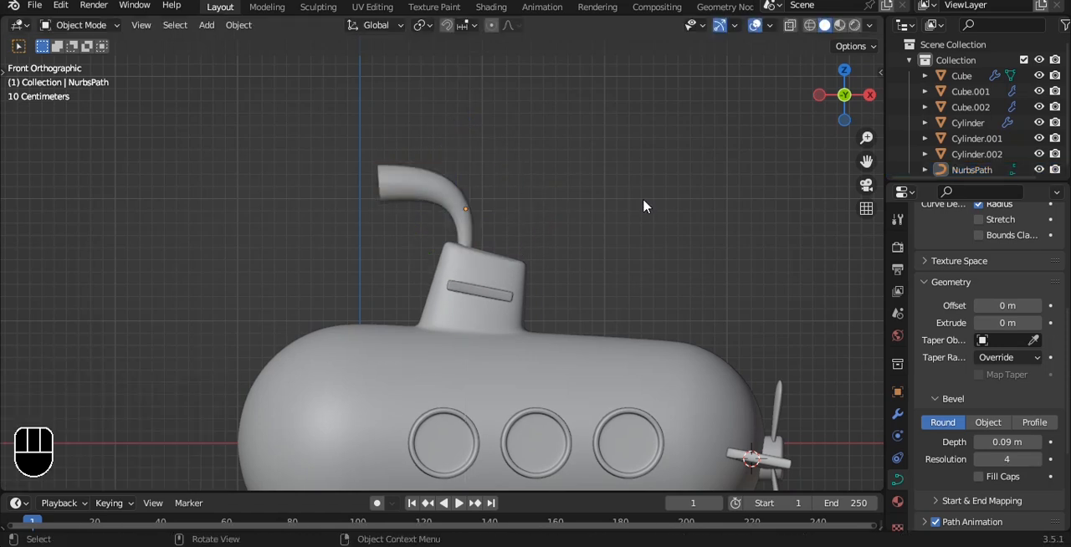
scroll(619, 209, "down", 2)
left_click_drag(607, 210, 587, 236, "alt")
key("ctrl+s")
Duplicate the propeller hub above the hull behind the conning tower and rotate the copy -90° about the Y axis.
left_click_drag(671, 214, 609, 218, "alt")
key("grave")
scroll(609, 219, "up", 4)
scroll(609, 225, "down", 4)
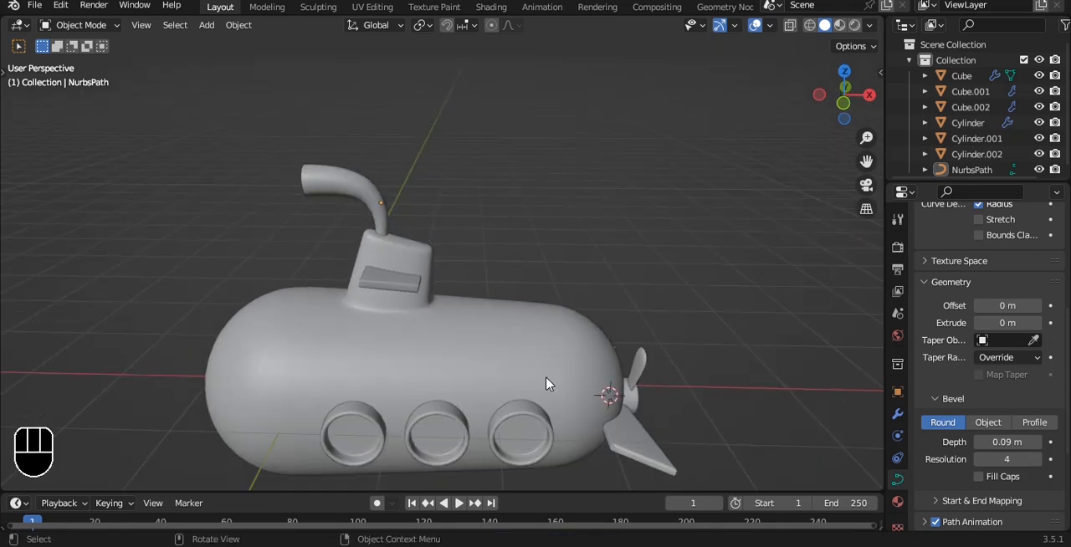
left_click(527, 433)
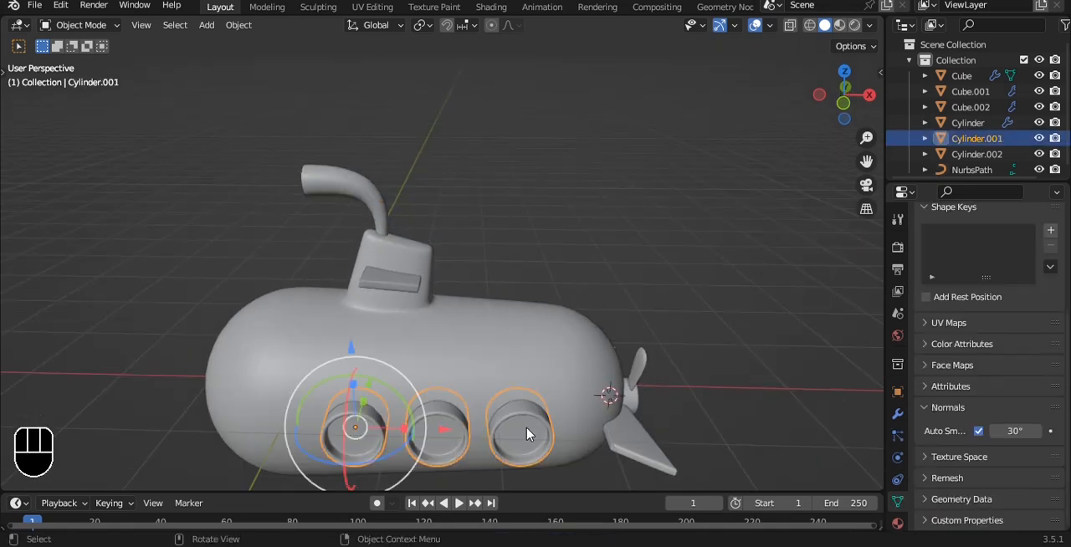
left_click(642, 405)
key("shift+d")
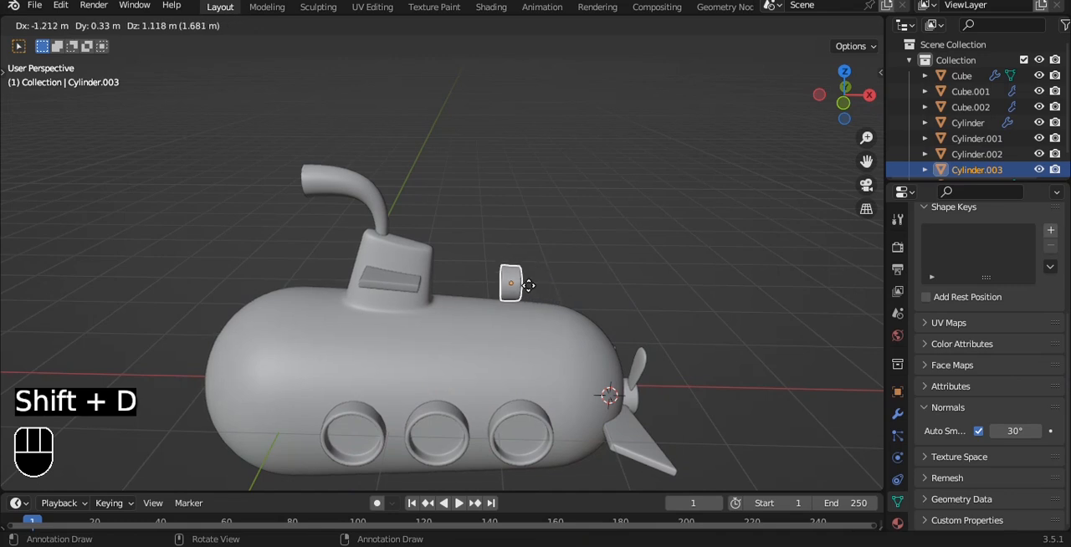
left_click(528, 285)
key("r")
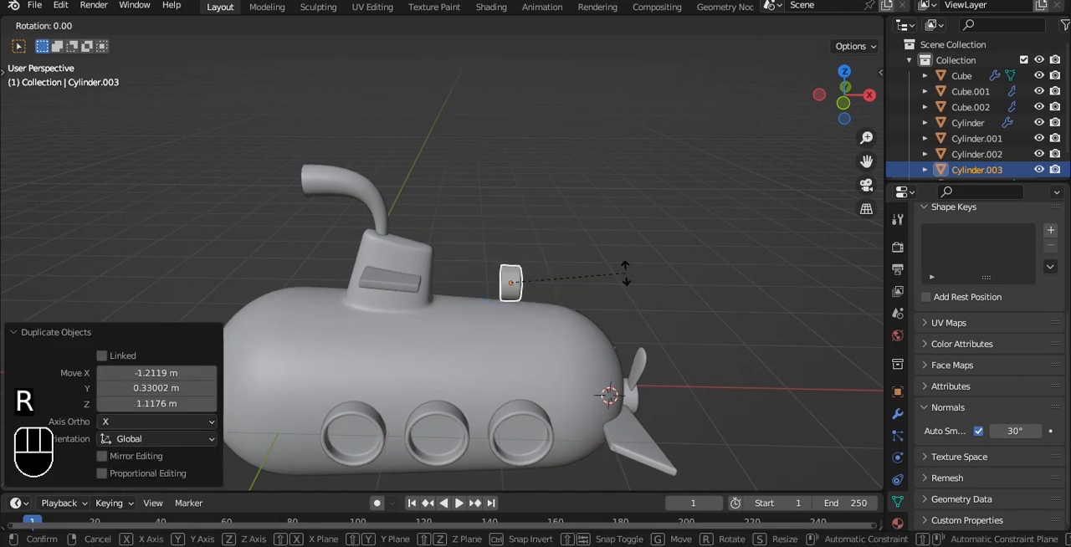
key("y")
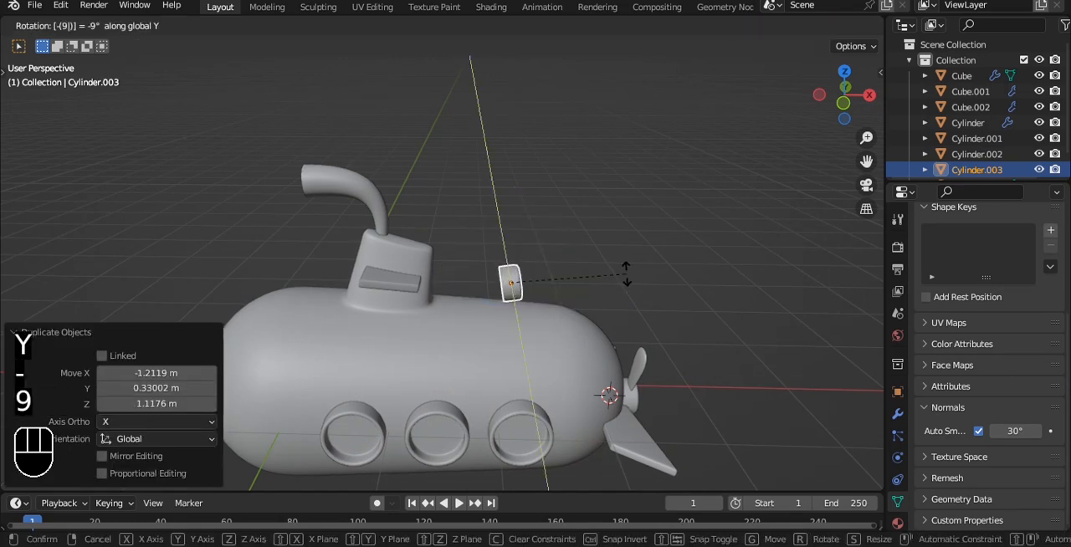
key("0")
left_click(626, 278)
Lower the copied hub onto the top of the hull and centre it across the width, moving it about -0.316 m along Y.
left_click_drag(522, 196, 506, 217)
left_click(619, 268)
scroll(647, 287, "up", 3)
key("grave")
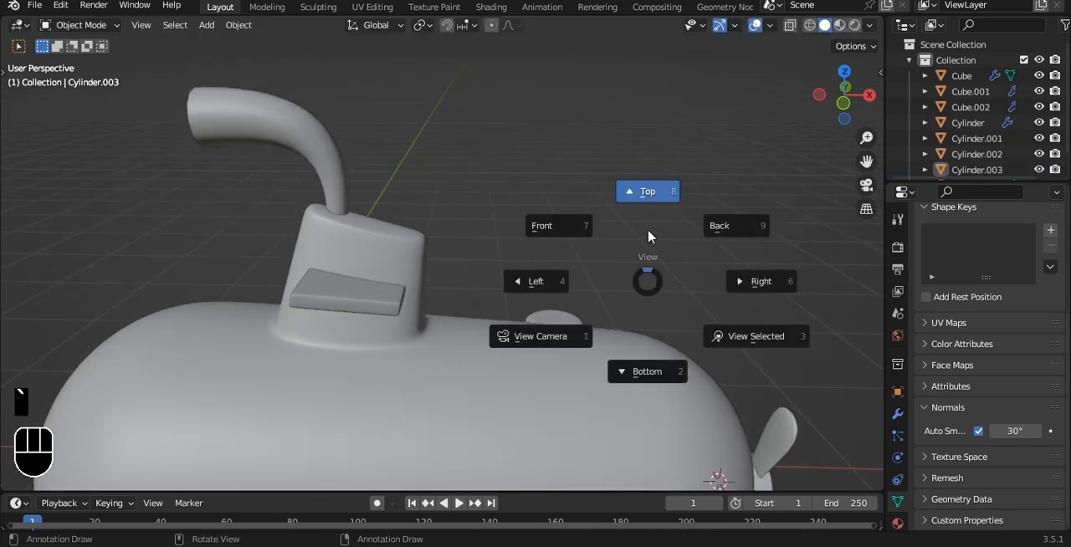
left_click(648, 234)
middle_click_drag(615, 282, 553, 311, "shift")
left_click(529, 232)
left_click_drag(508, 143, 494, 202)
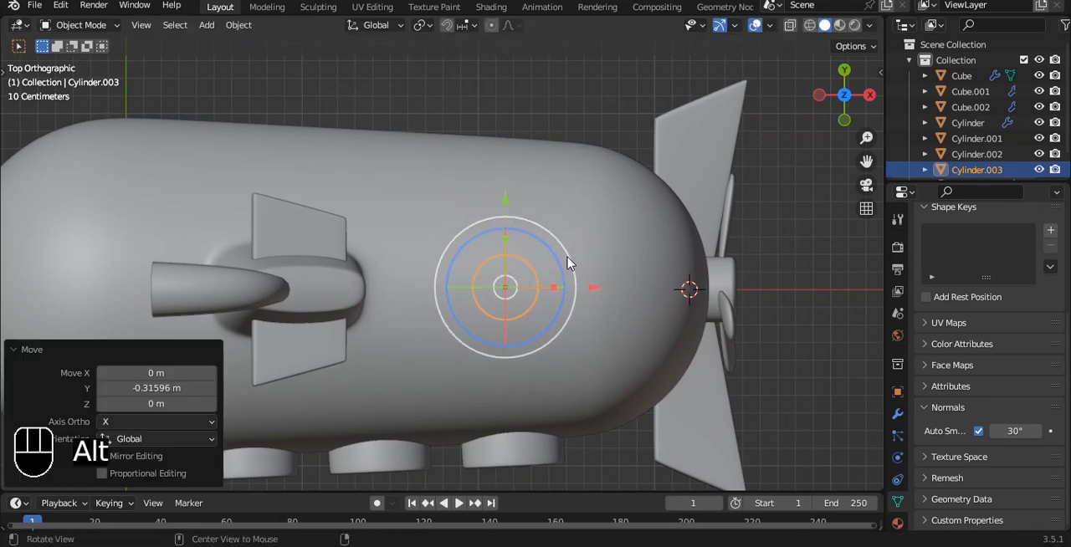
middle_click_drag(568, 266, 560, 96, "alt")
left_click_drag(498, 282, 499, 251)
left_click(644, 286)
Scale up the hatch on top of the hull and move it forward toward the conning tower.
key("KP_1")
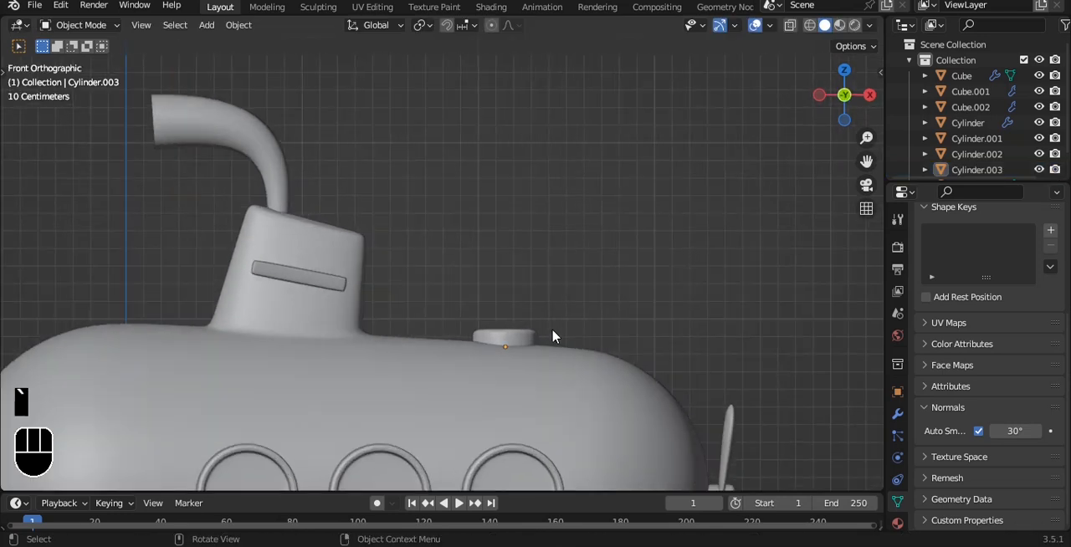
left_click(525, 339)
key("s")
left_click(619, 329)
left_click_drag(597, 352, 554, 345)
left_click(583, 256)
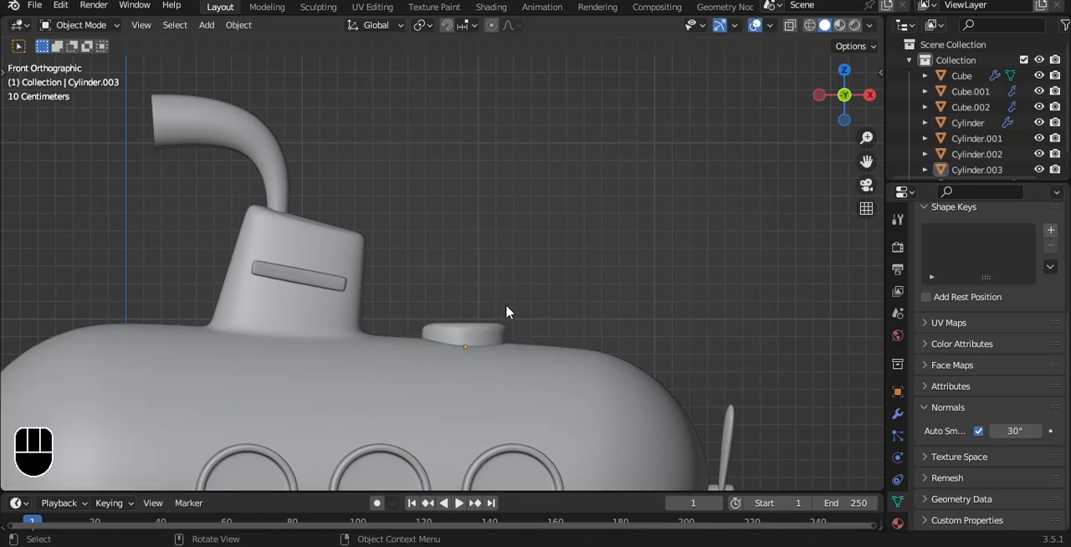
Fine-tune the hatch's placement on the hull behind the conning tower and save the file.
left_click(485, 327)
scroll(485, 325, "up", 2)
left_click_drag(503, 337, 539, 324)
scroll(627, 268, "down", 5)
key("ctrl+s")
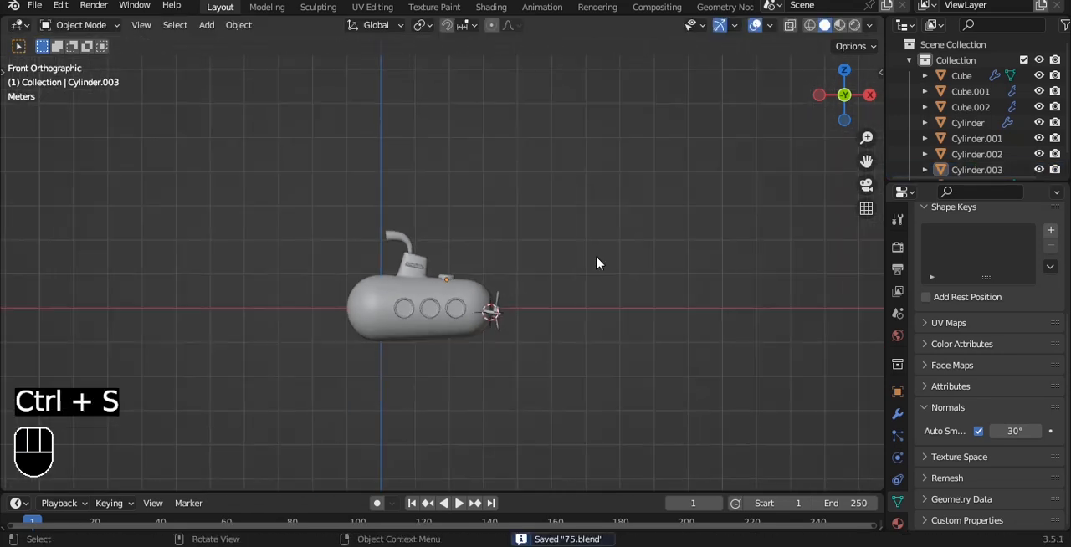
Examine the submarine with its new hatch from the front and in perspective.
left_click_drag(452, 218, 485, 246, "alt")
key("grave")
left_click(435, 214)
scroll(443, 241, "up", 5)
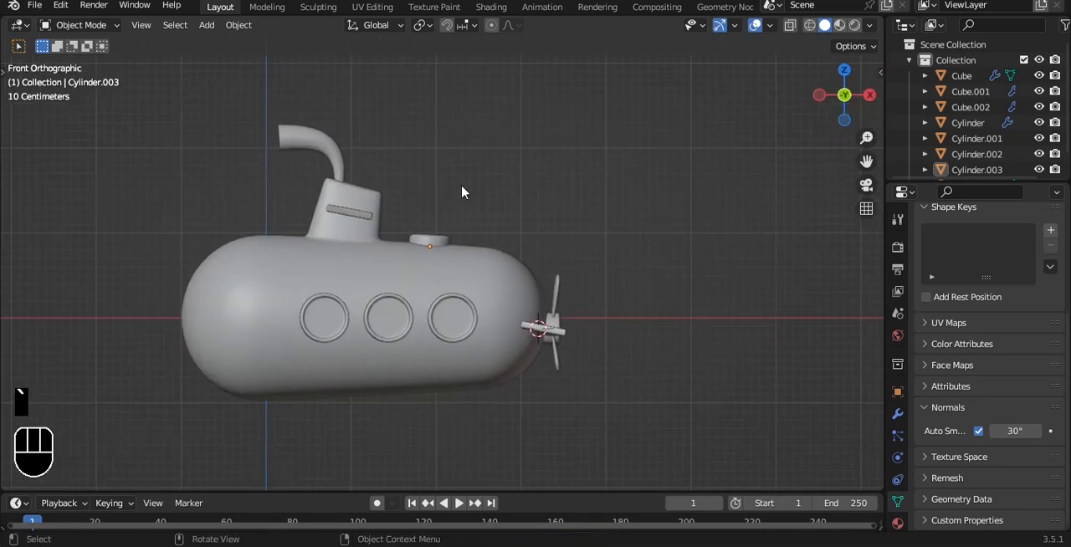
left_click(479, 271)
key("Tab")
left_click_drag(507, 226, 495, 261, "alt")
key("Tab")
Add a mesh plane and scale it up into a large floor extending well beyond the submarine.
key("grave")
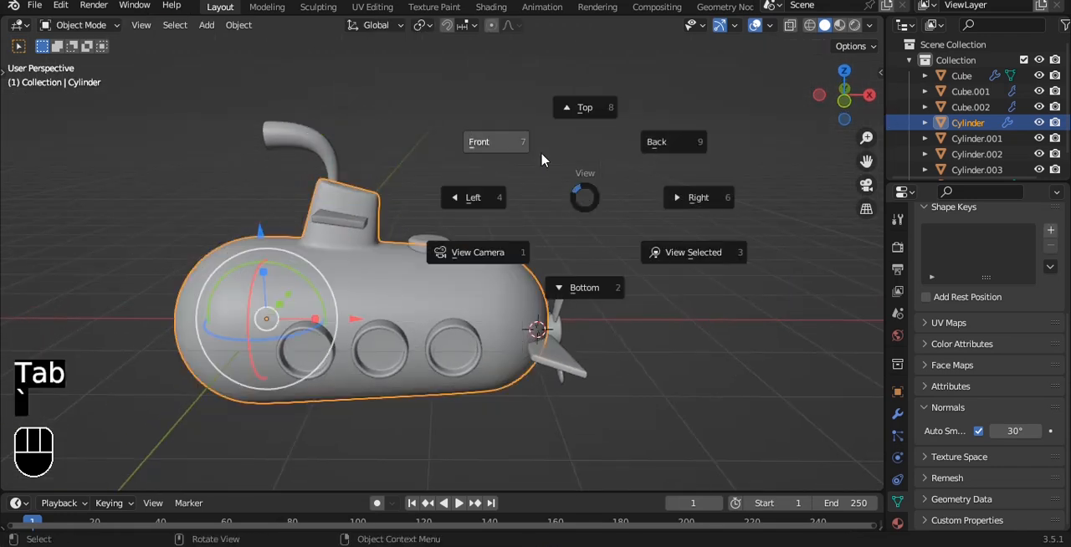
left_click(537, 158)
key("shift+a")
mouse_move(523, 138)
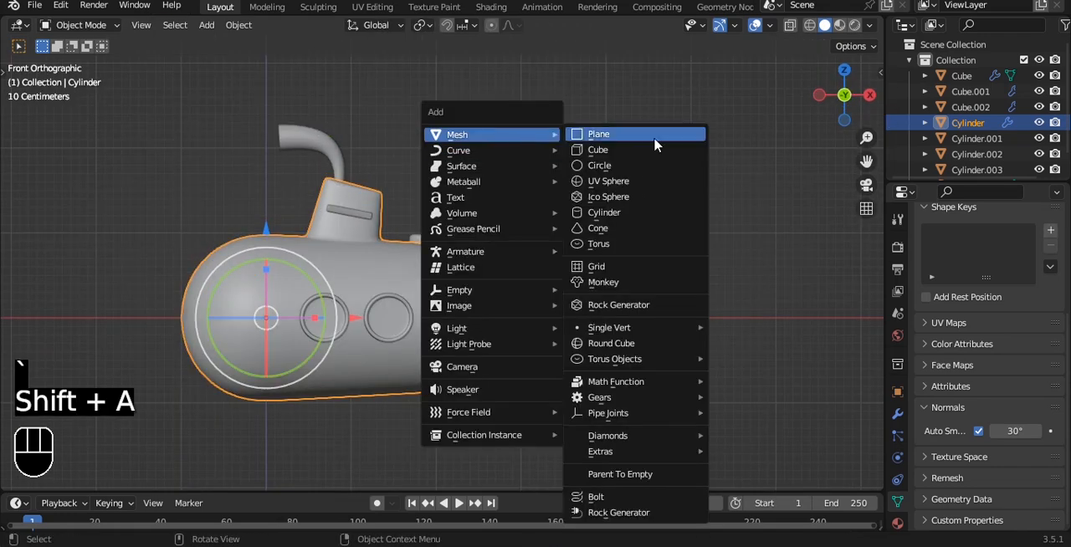
left_click(598, 137)
scroll(520, 206, "down", 3)
key("s")
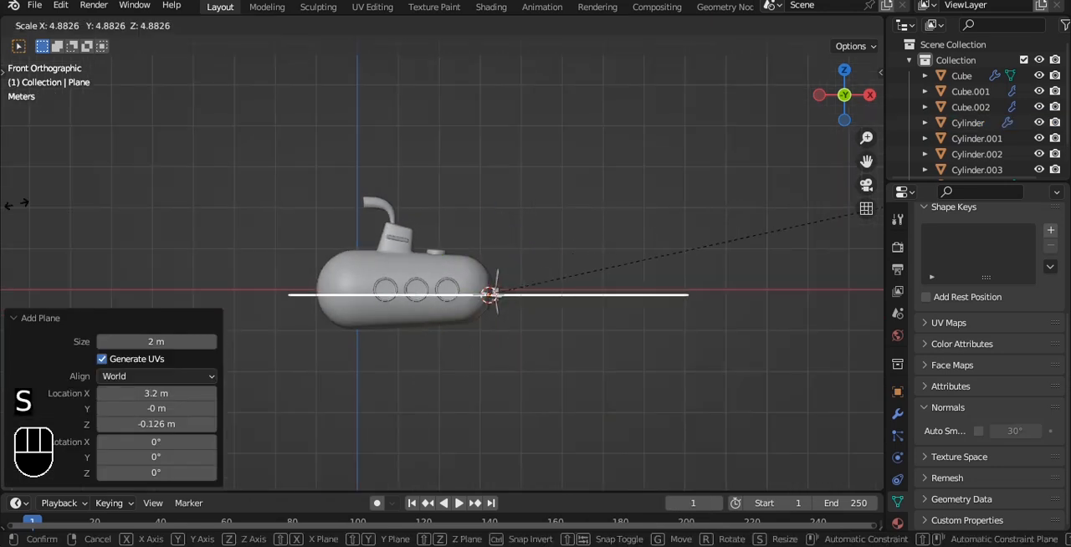
left_click(311, 198)
Move the submarine and floor plane up together, and lift the submarine clear of the floor.
left_click_drag(256, 141, 740, 468)
left_click_drag(477, 248, 492, 309, "alt+shift")
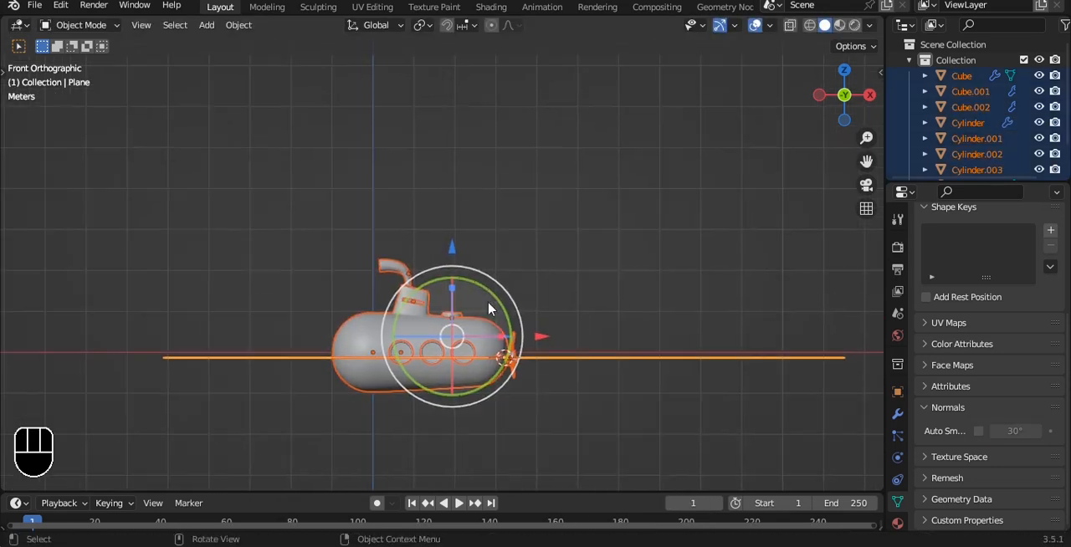
key("g")
left_click(431, 243)
left_click_drag(554, 269, 619, 368, "ctrl")
left_click_drag(369, 210, 371, 159)
middle_click_drag(492, 173, 473, 223, "alt")
left_click_drag(466, 250, 531, 271)
Extrude the floor plane downward into a thin slab.
key("grave")
left_click(499, 288)
key("Tab")
key("e")
left_click(555, 239)
scroll(548, 243, "up", 3)
key("Tab")
Select all submarine parts and settle them onto the slab, with a final shift of about -0.051 m along Z.
left_click_drag(433, 259, 492, 200)
scroll(432, 248, "up", 2)
scroll(313, 111, "down", 3)
left_click_drag(244, 80, 577, 256)
left_click_drag(496, 153, 495, 154)
left_click_drag(442, 88, 441, 96)
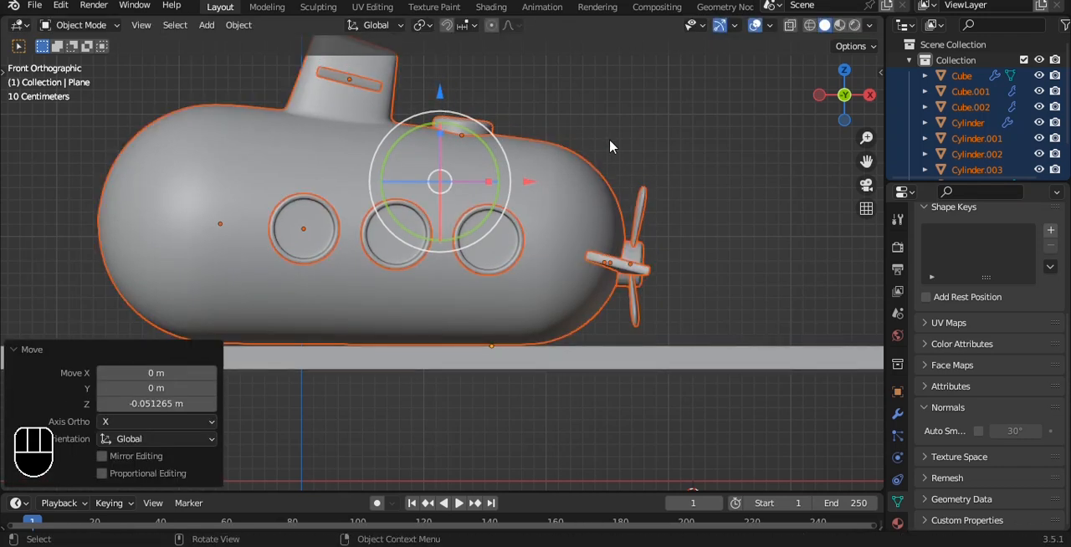
Rotate the submarine parts by -0.313° about the Y axis to level the underside on the slab.
key("r")
key("y")
key("Left")
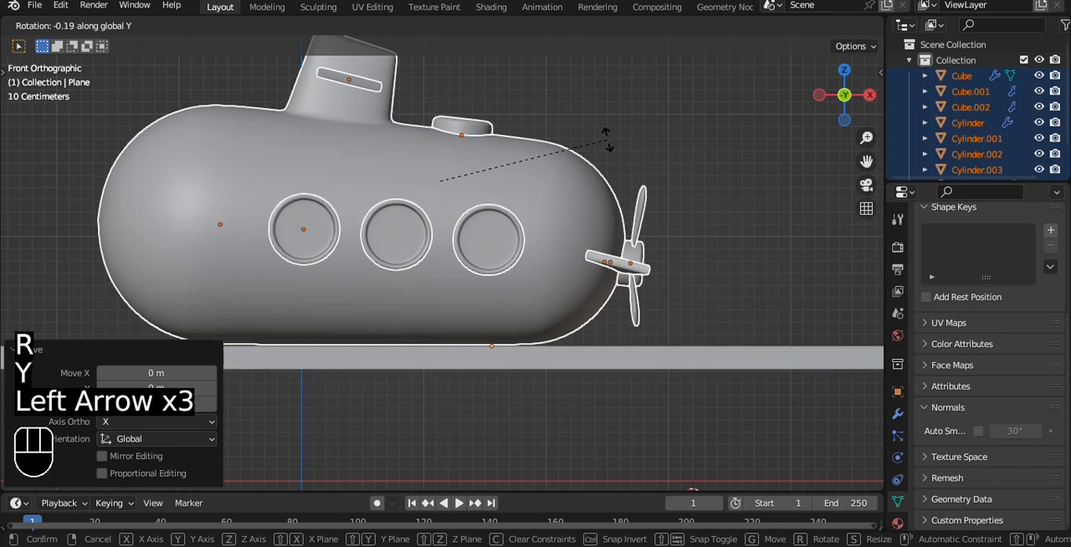
key("Return")
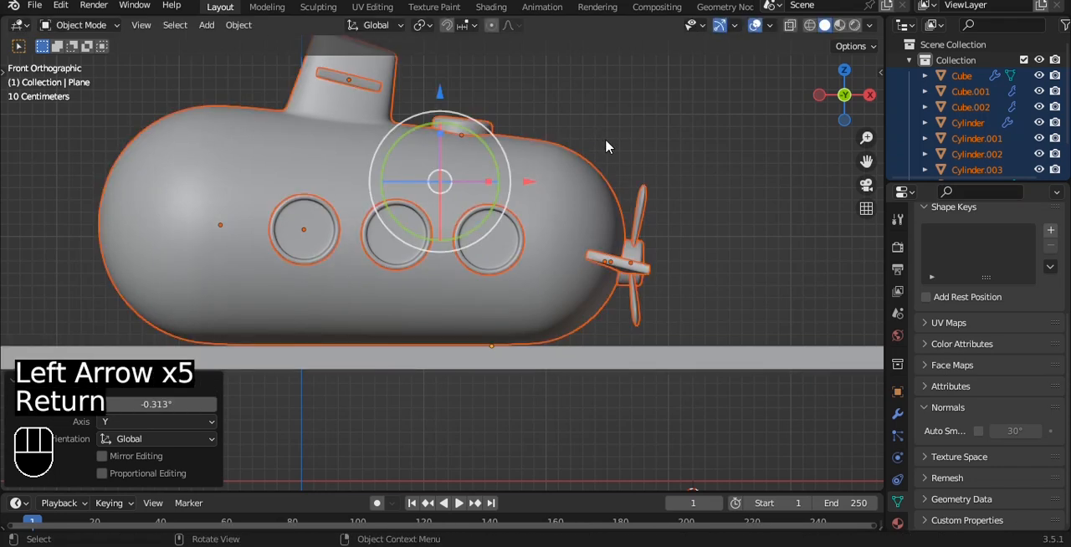
left_click(606, 140)
scroll(606, 140, "down", 5)
left_click_drag(542, 135, 587, 175, "alt")
Save the file, and rotate the entire submarine and floor 90° about the Z axis.
key("grave")
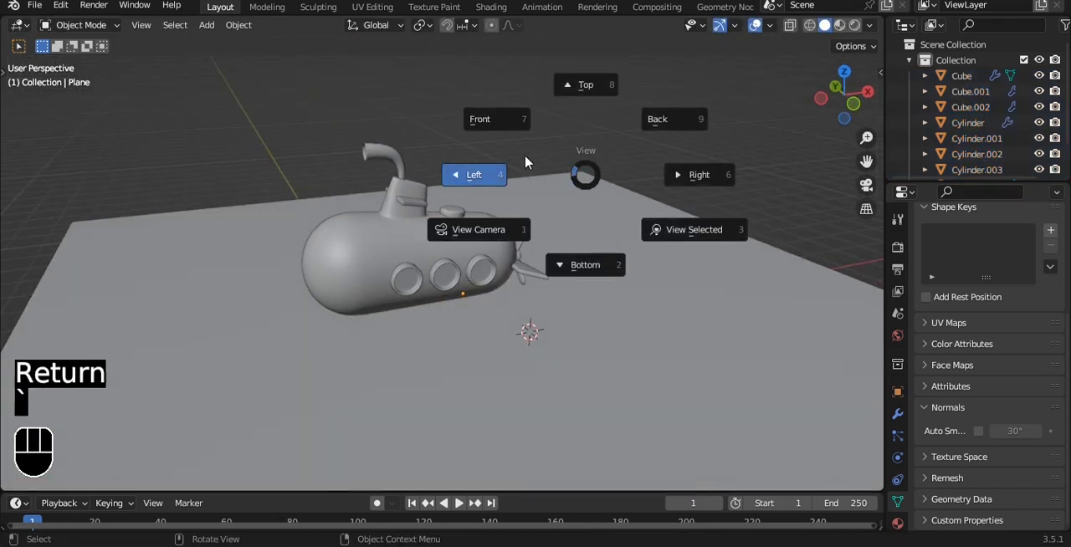
left_click(525, 161)
key("ctrl+s")
left_click_drag(553, 134, 321, 348)
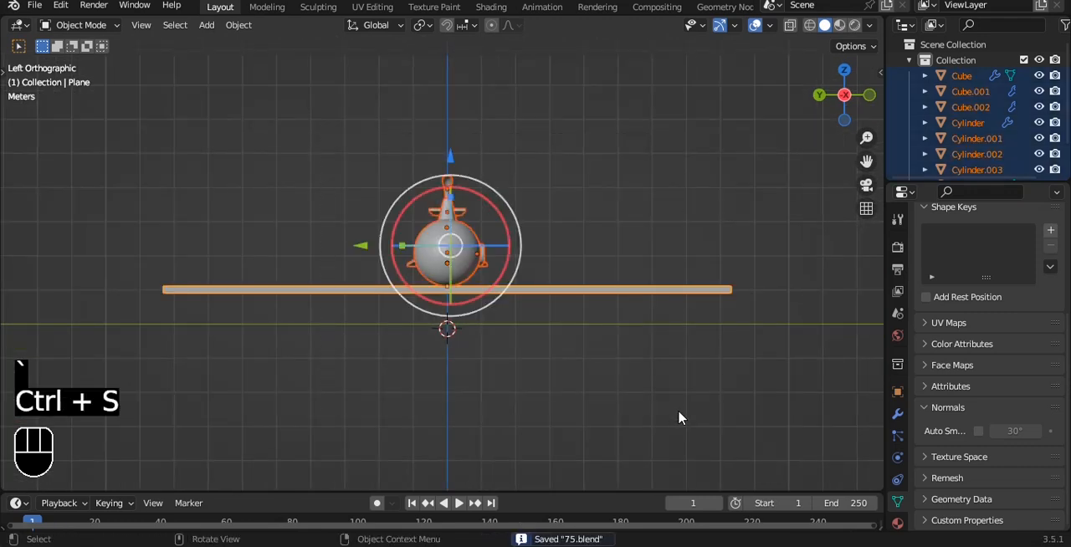
key("r")
key("z")
key("9")
key("0")
key("Return")
key("grave")
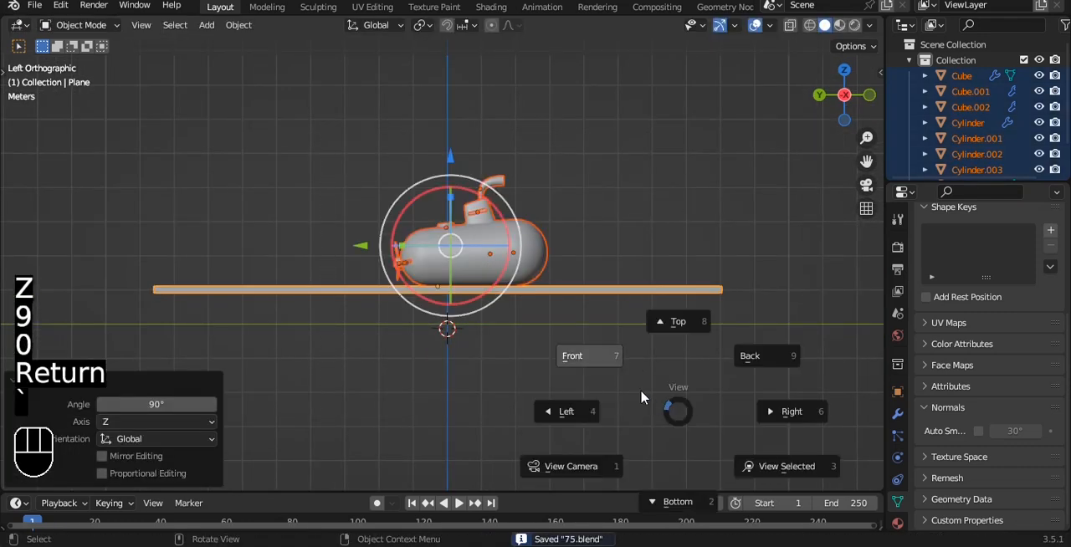
left_click(604, 365)
left_click(639, 162)
Add a camera and align it to the current perspective view of the scene.
left_click_drag(639, 163, 504, 202, "alt")
key("grave")
left_click(445, 143)
scroll(445, 144, "up", 3)
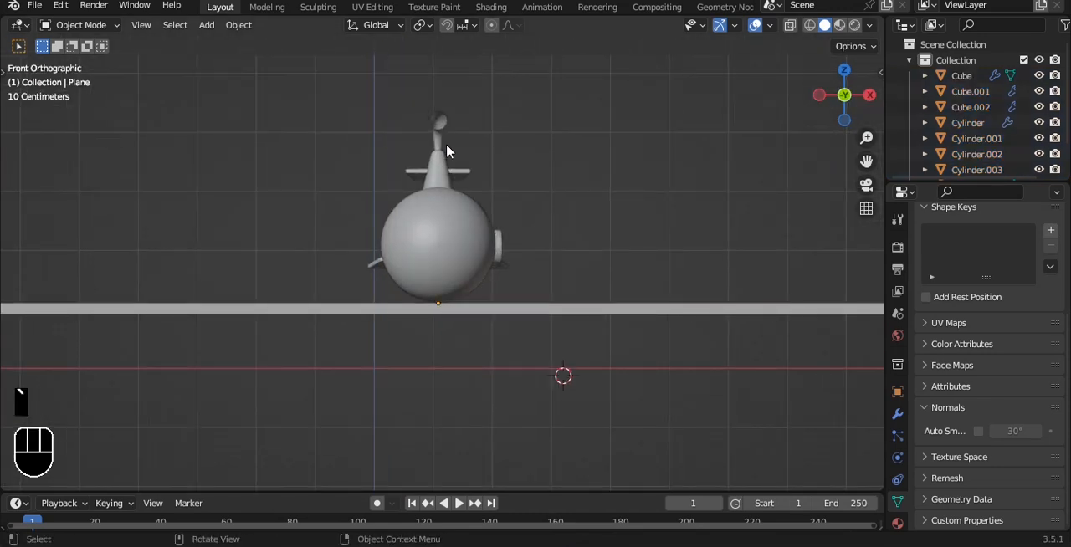
scroll(446, 143, "down", 4)
left_click_drag(532, 91, 498, 118, "alt")
key("shift+a")
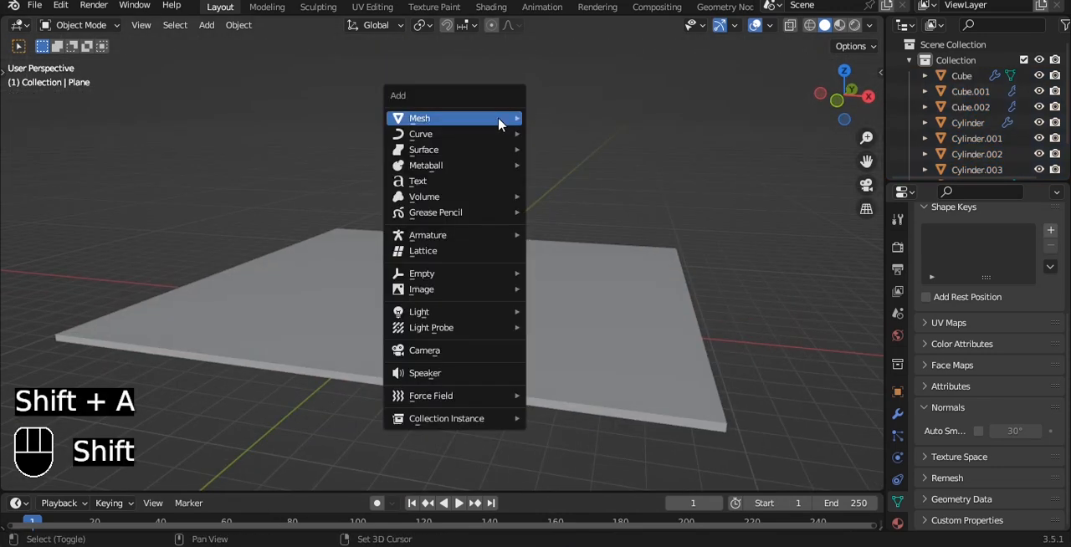
left_click(460, 352)
key("ctrl+alt+KP_0")
Lock the camera to the view, frame the submarine closely in a three-quarter front view, and unlock the camera.
key("q")
left_click(473, 241)
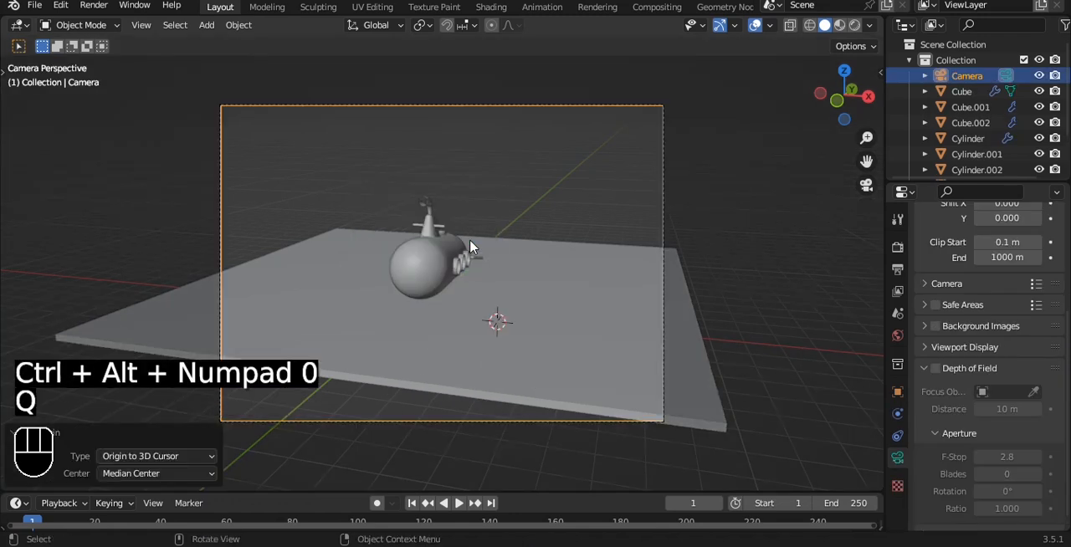
key("q")
left_click(454, 212)
scroll(463, 251, "up", 3)
left_click_drag(462, 251, 529, 250, "alt")
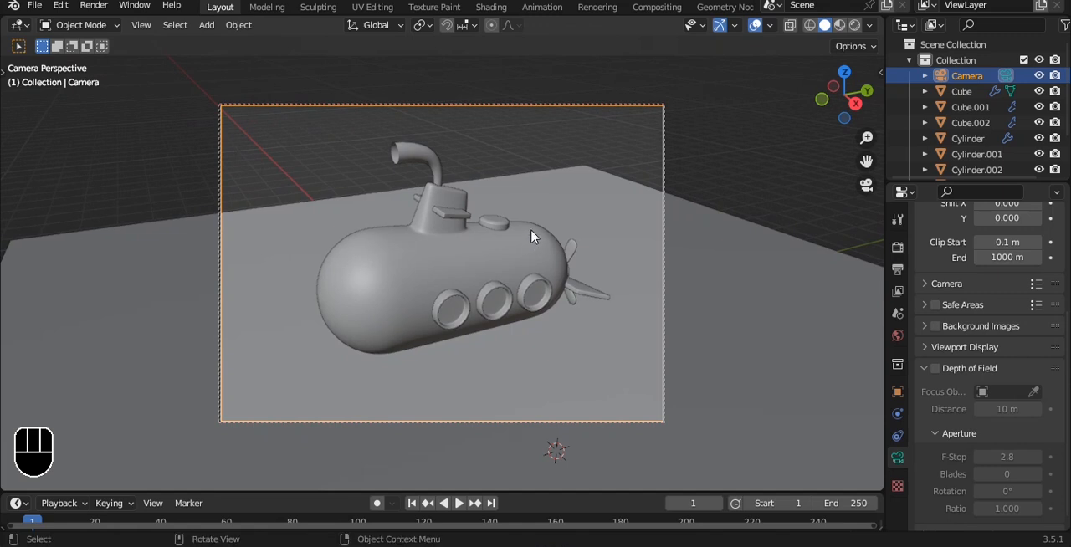
key("q")
left_click(533, 237)
Rotate the floor slab to square it with the camera, and select its rear edge in Edit Mode.
left_click(603, 224)
left_click_drag(547, 336, 530, 348)
key("Tab")
key("2")
left_click(574, 183)
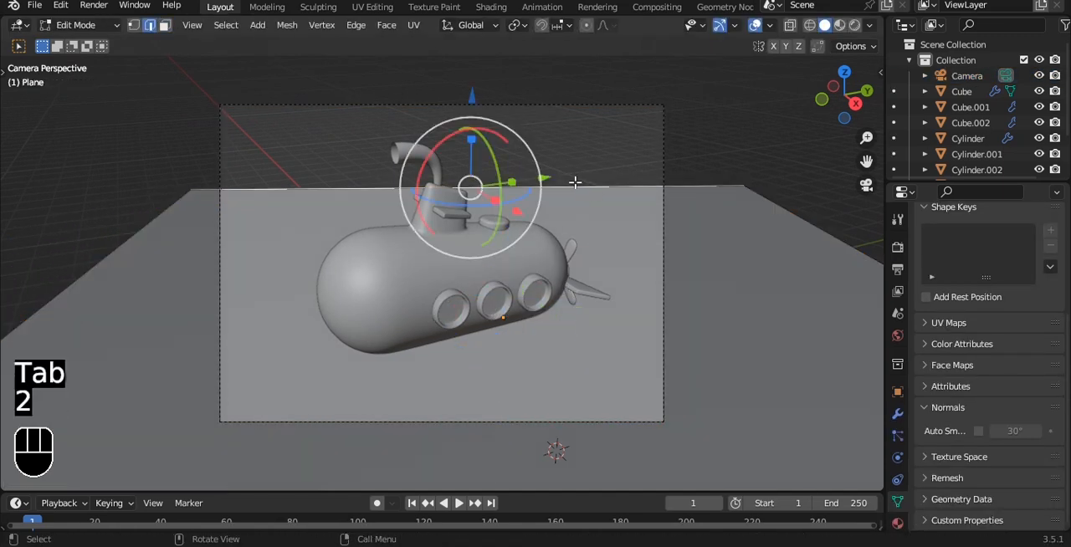
Try extruding the floor's rear edge 6.8519 m along Z and bevelling the corner, and undo the attempt.
scroll(578, 184, "down", 2)
key("e")
key("z")
left_click(609, 289)
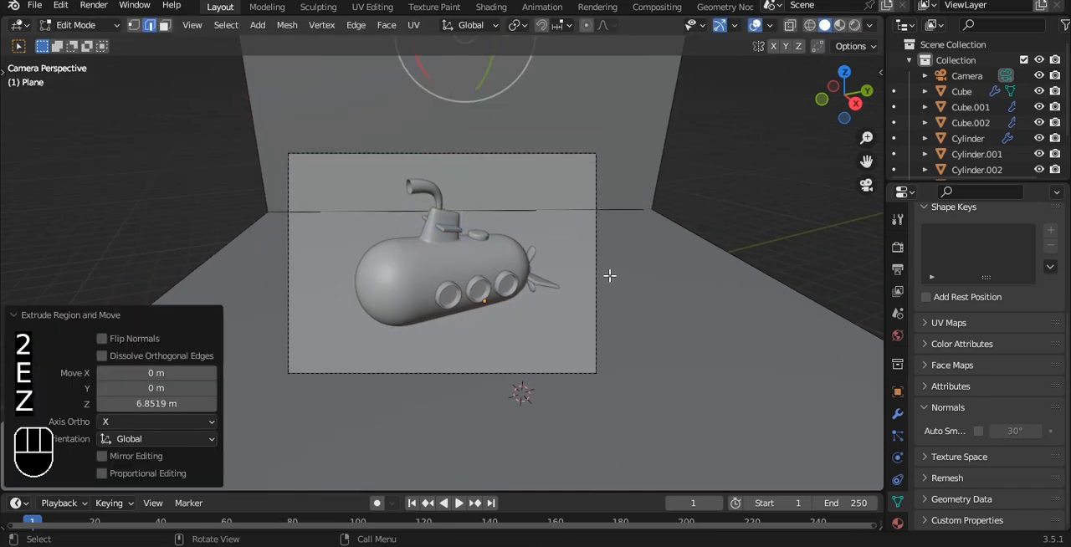
left_click(622, 213)
key("ctrl+v")
key("ctrl+b")
right_click(781, 218)
key("ctrl+b")
right_click(816, 226)
key("ctrl+z")
key("ctrl+z")
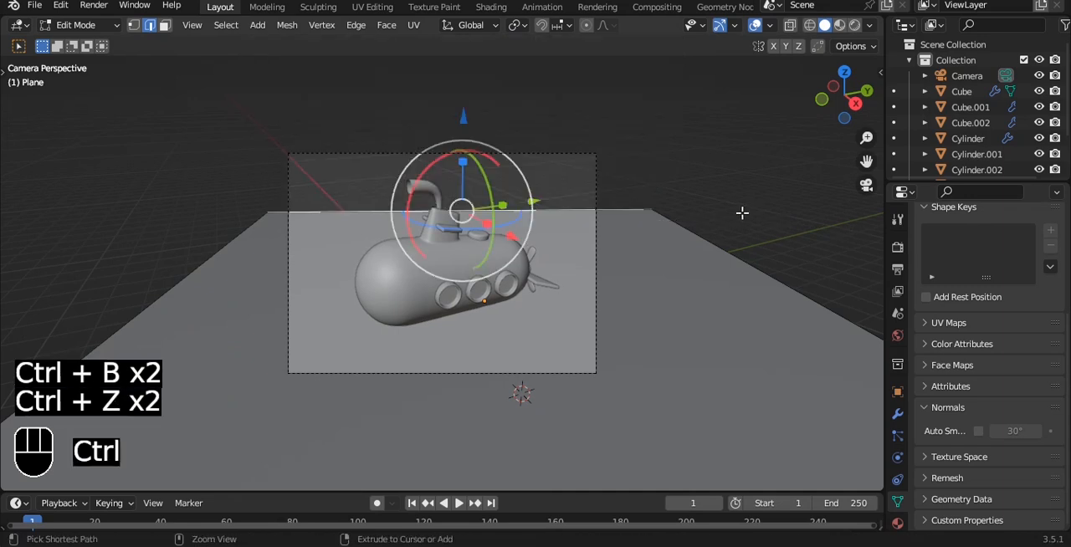
left_click_drag(465, 117, 472, 80)
key("ctrl+z")
Extrude the floor's rear edge upward along Z into a tall back wall behind the submarine.
key("e")
key("z")
left_click(591, 61)
Try to bevel the edge where the floor meets the back wall, and return to Object Mode.
left_click(569, 219)
key("ctrl+b")
right_click(83, 175)
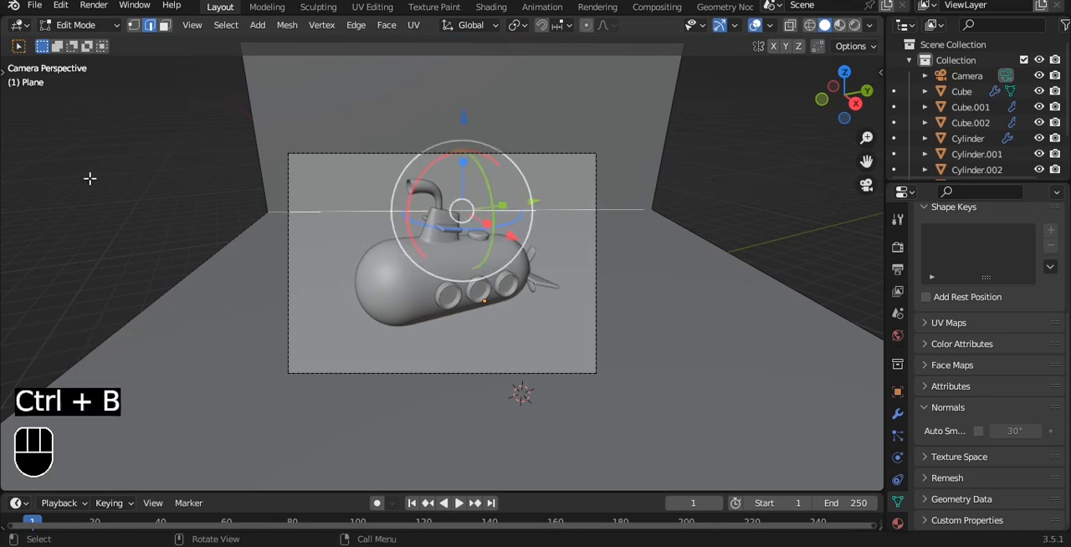
key("Tab")
scroll(497, 218, "down", 1)
middle_click_drag(782, 129, 655, 127)
scroll(655, 127, "down", 5)
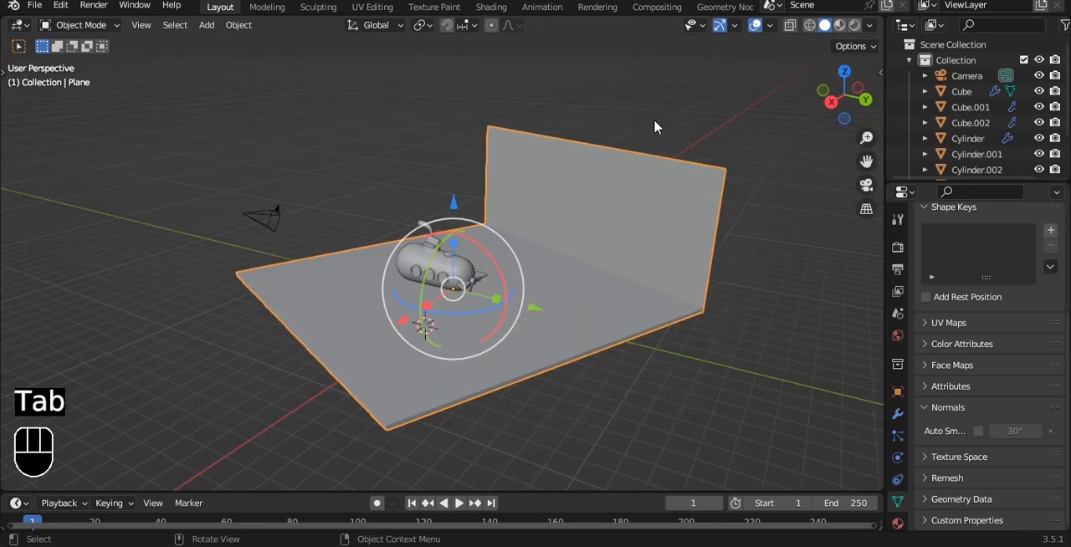
scroll(655, 128, "down", 2)
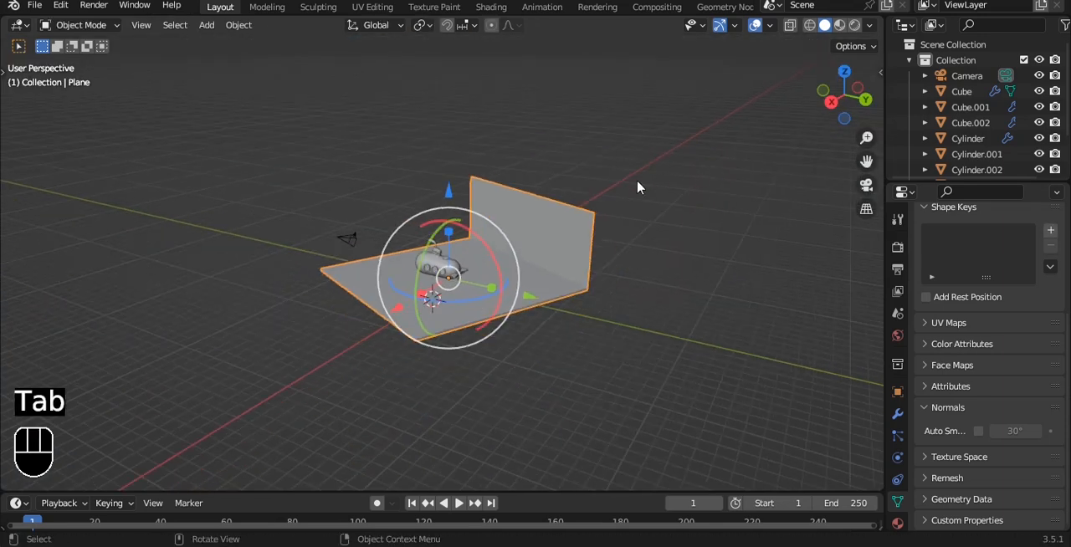
Delete the bent floor-and-wall plane, and add a new plane scaled to about 12.1 as the floor.
key("Delete")
key("shift+a")
mouse_move(566, 38)
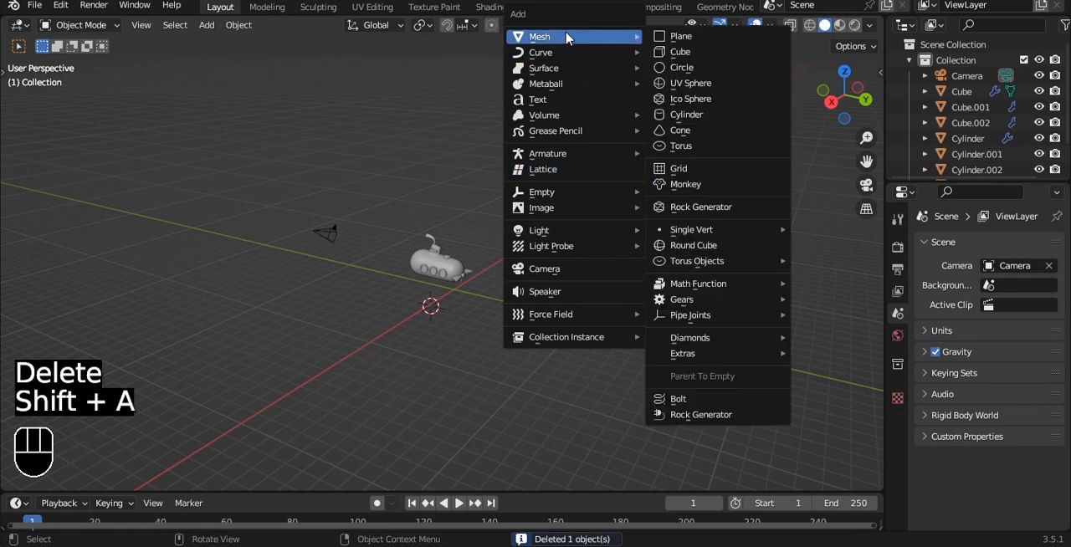
left_click(684, 37)
key("s")
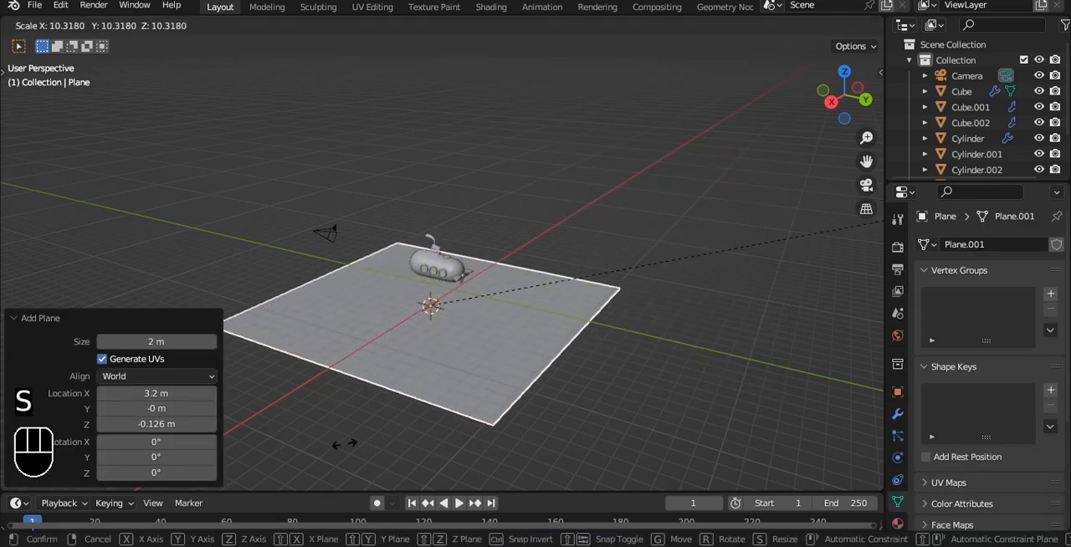
left_click(640, 394)
Raise the new floor plane along Z to just below the hull, and rotate it square with the camera.
key("KP_1")
scroll(555, 312, "up", 5)
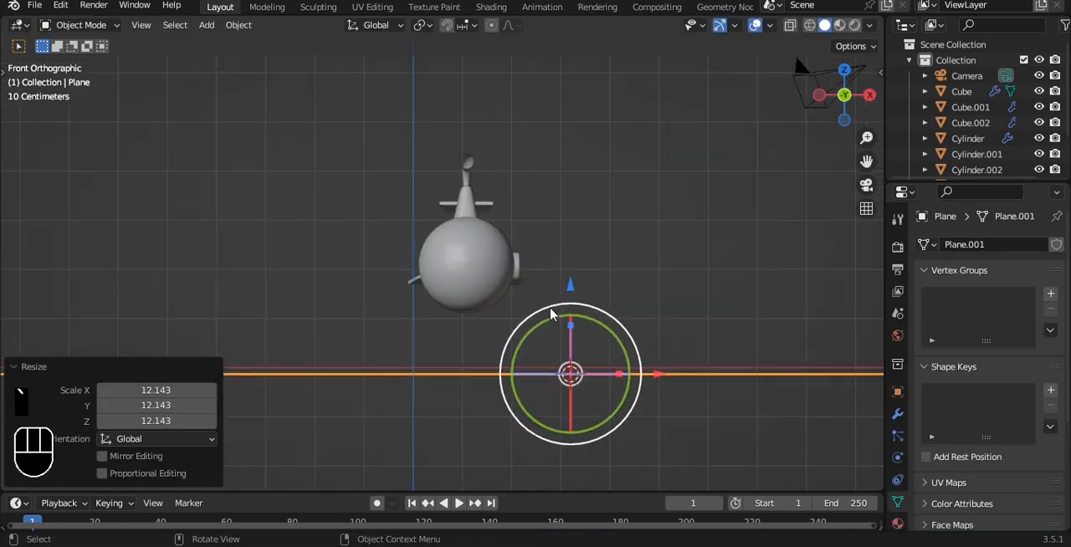
key("g")
key("z")
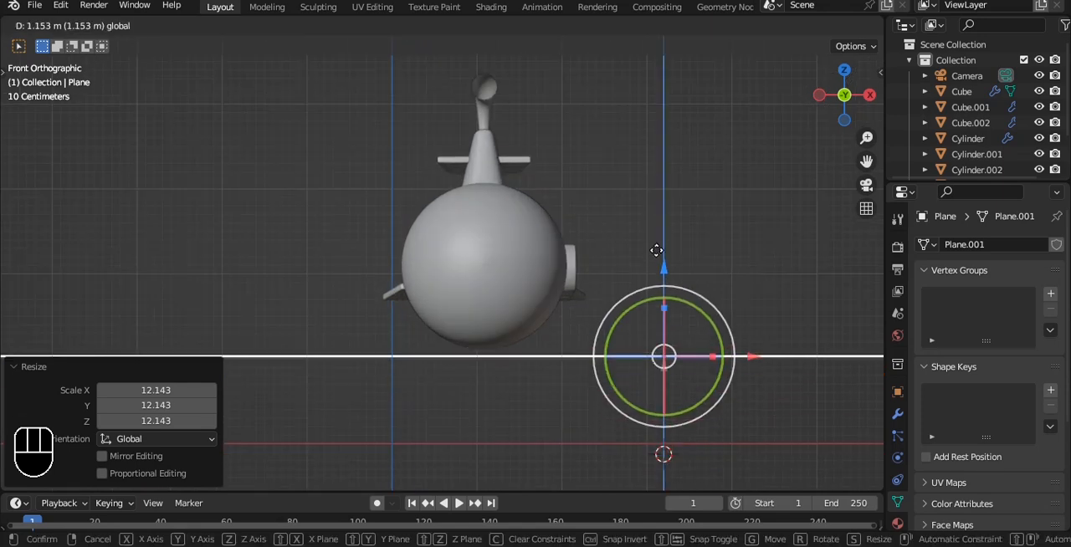
left_click(609, 299)
middle_click_drag(609, 299, 476, 287)
key("KP_0")
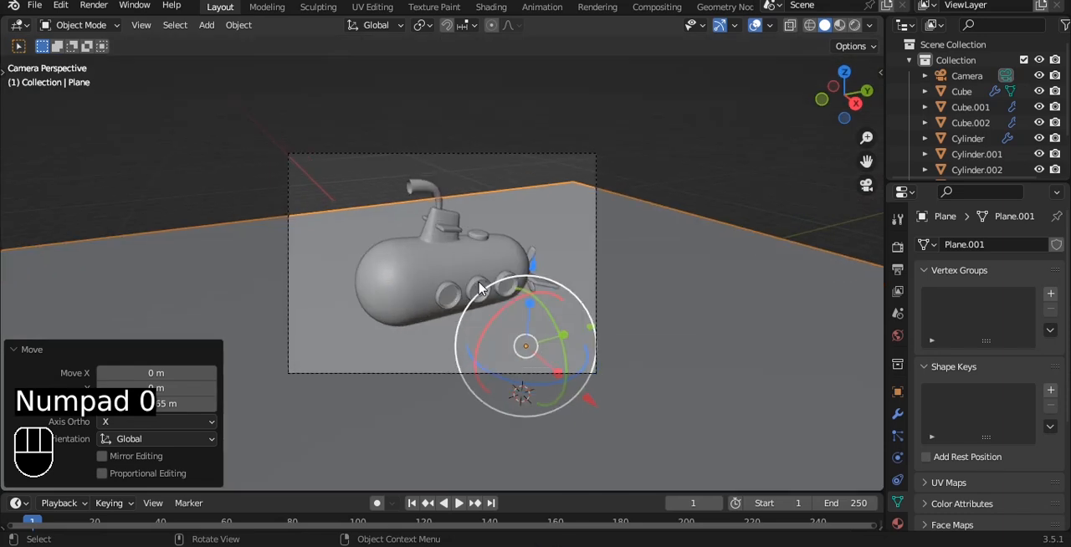
left_click_drag(590, 370, 566, 382)
In Edit Mode, extrude the floor's rear edge about 8.7 m upward along Z to form a back wall.
key("Tab")
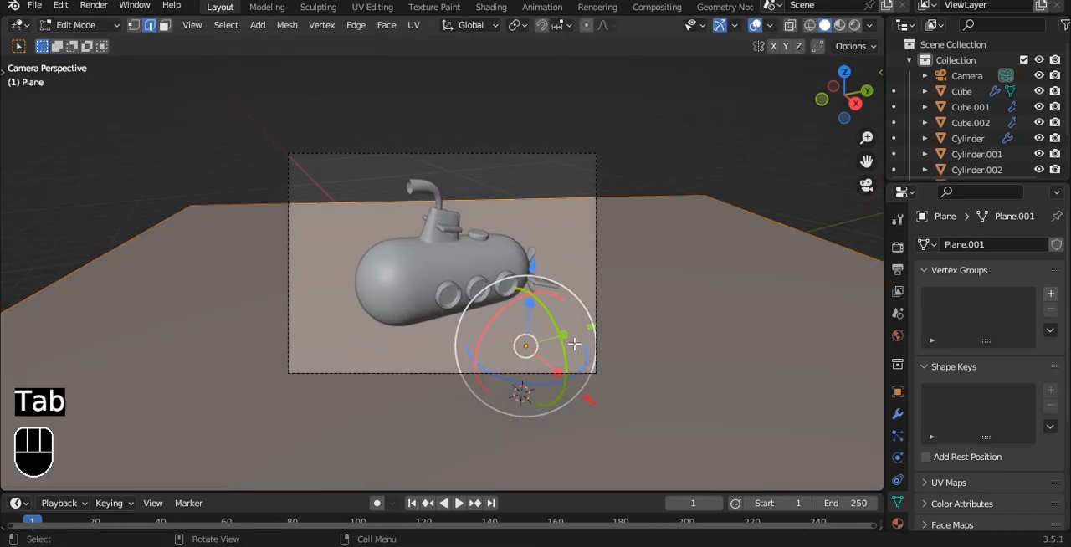
left_click(573, 191)
key("e")
key("z")
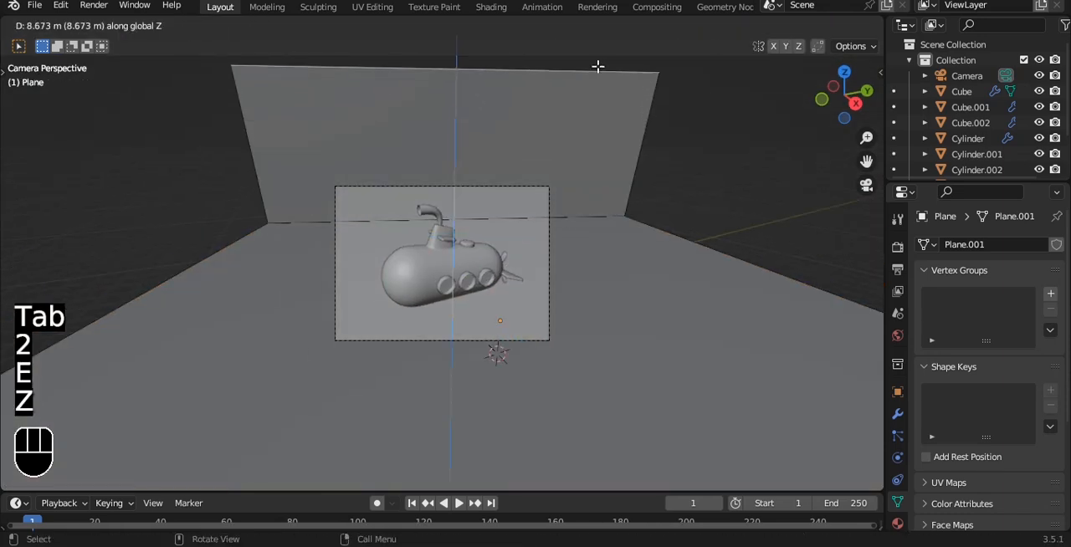
left_click(593, 177)
Bevel the floor-to-wall corner into a wide curve, apply Shade Auto Smooth to the backdrop, and save the file.
key("ctrl+b")
left_click(675, 220)
key("Tab")
right_click(667, 122)
left_click(664, 120)
key("ctrl+b")
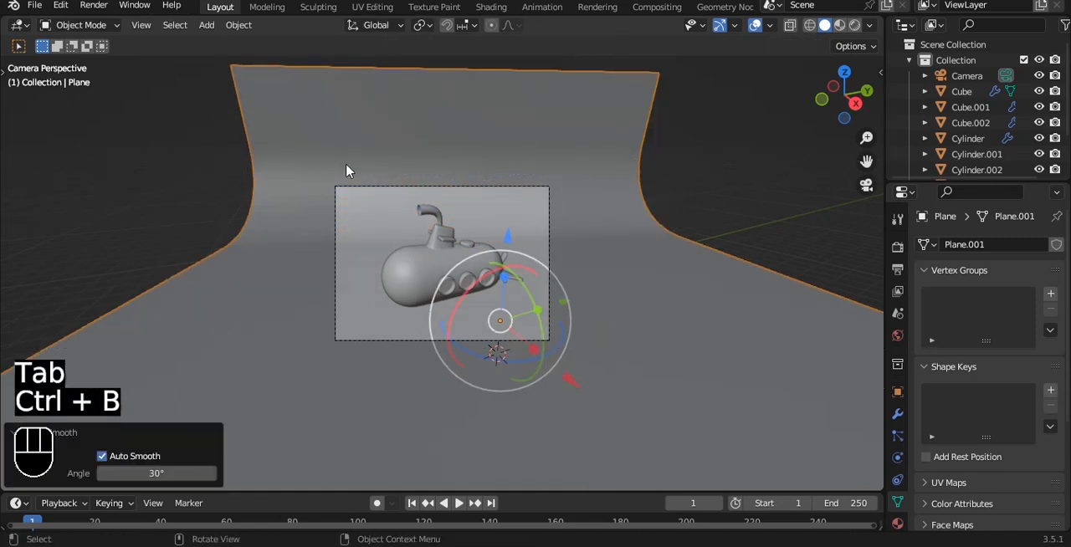
left_click_drag(594, 360, 596, 359)
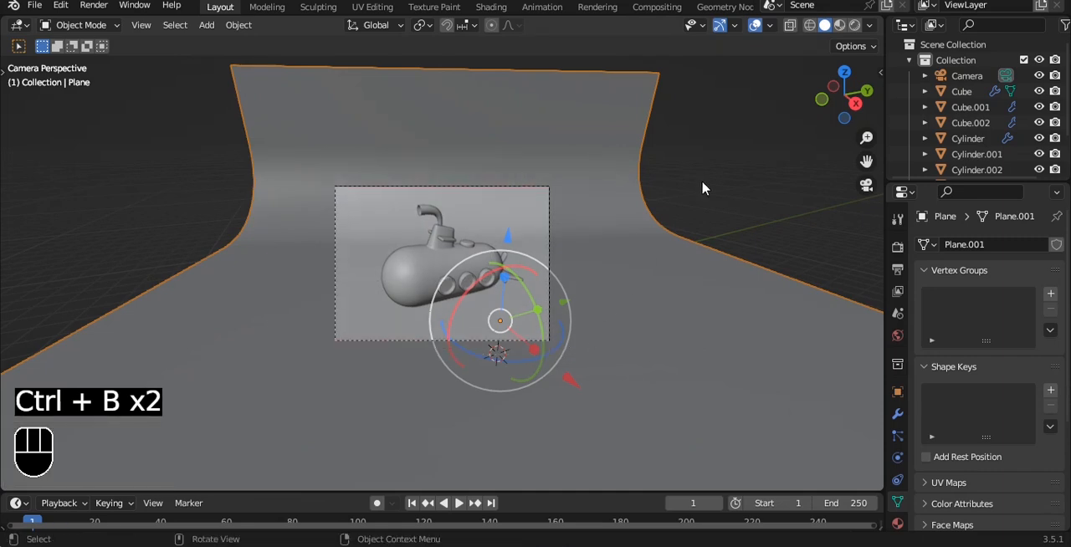
left_click(703, 189)
key("ctrl+s")
Lock the camera to the view, reframe it closer so the submarine fills the frame, and unlock it.
scroll(704, 202, "up", 2)
key("q")
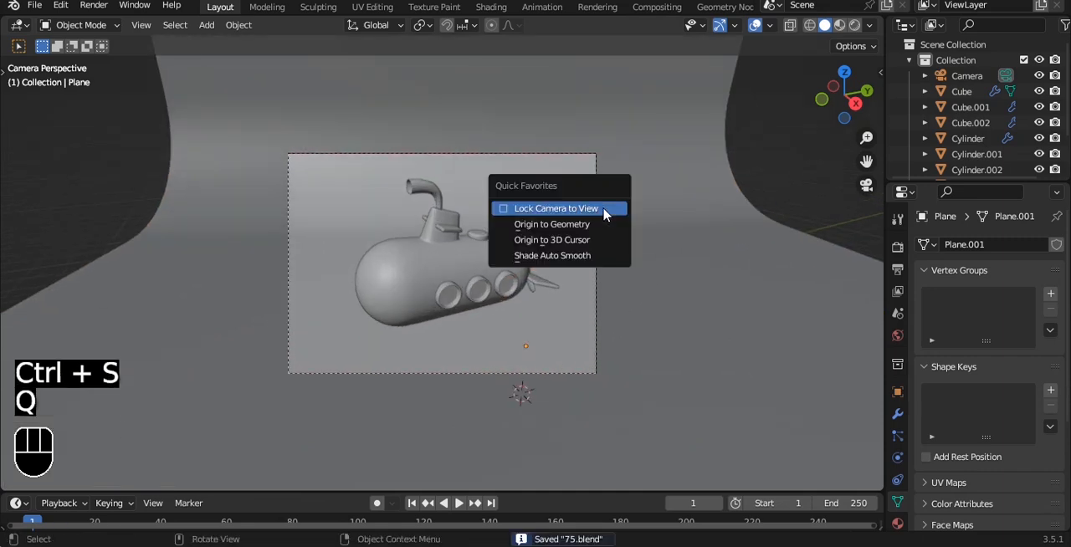
left_click(604, 209)
left_click_drag(601, 214, 601, 219, "alt+shift")
middle_click_drag(603, 224, 602, 222)
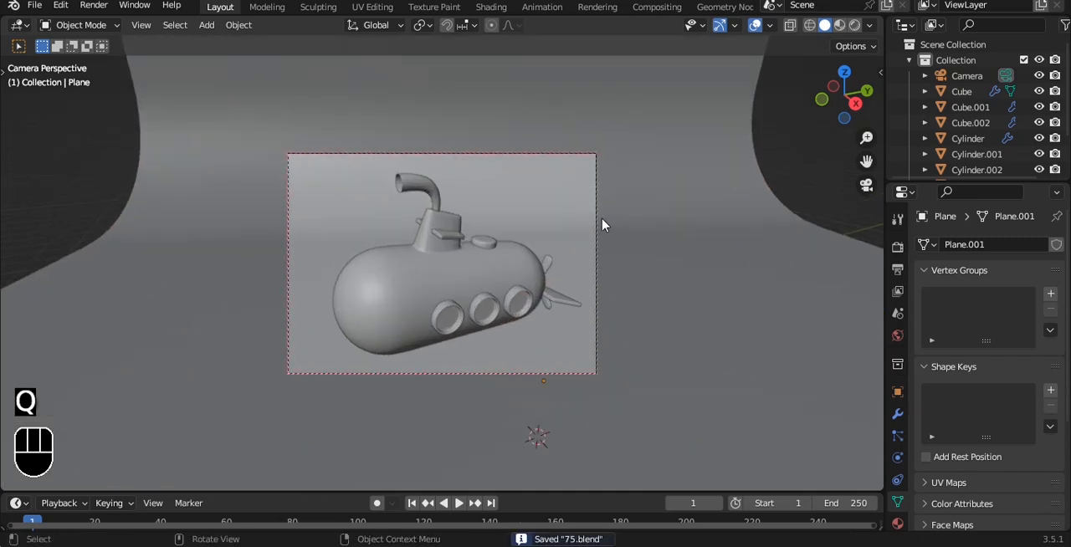
key("q")
left_click(601, 222)
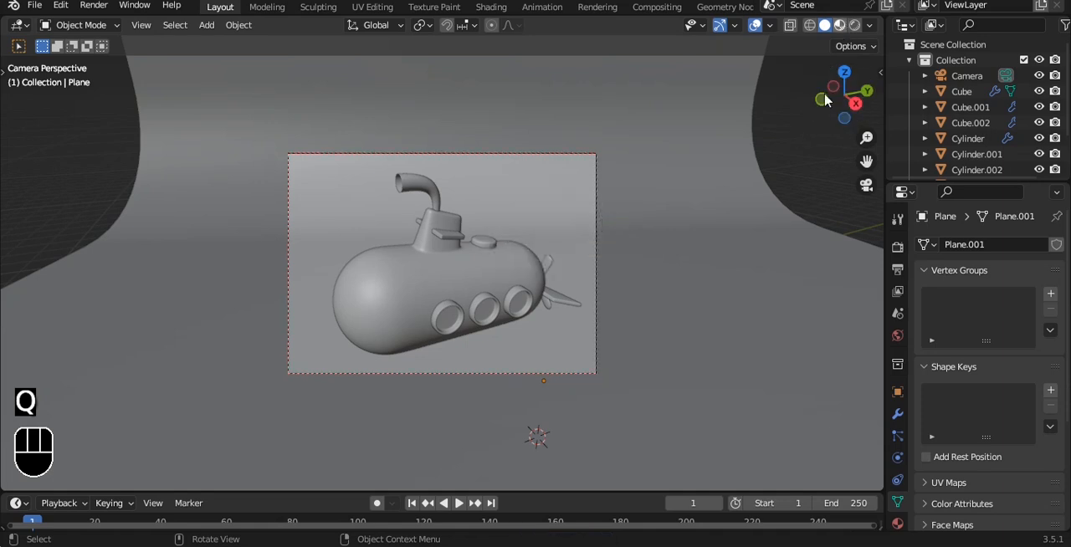
Split the viewport into a rendered camera preview and a solid working view, and save the file.
left_click(839, 25)
left_click(854, 25)
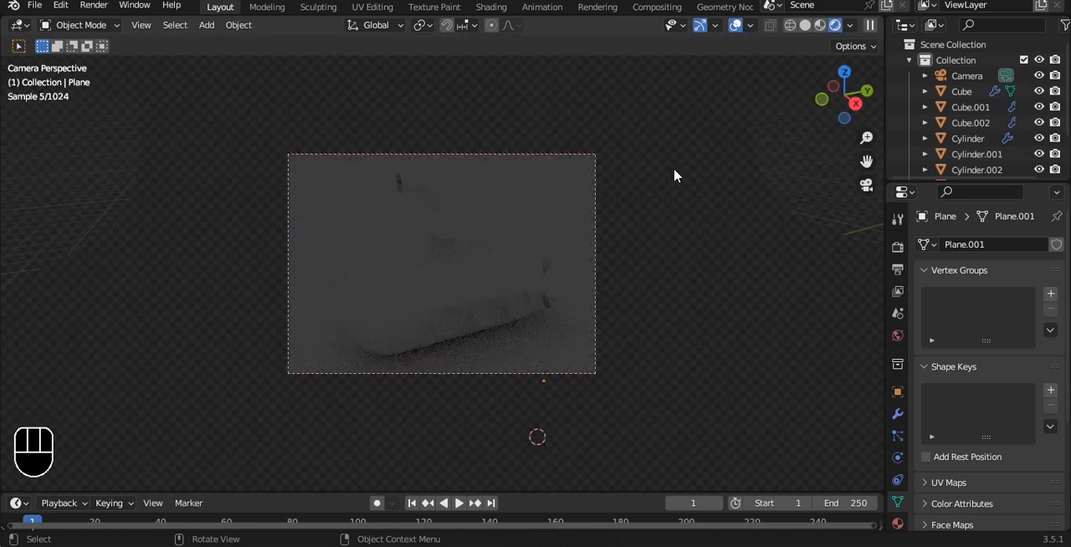
key("q")
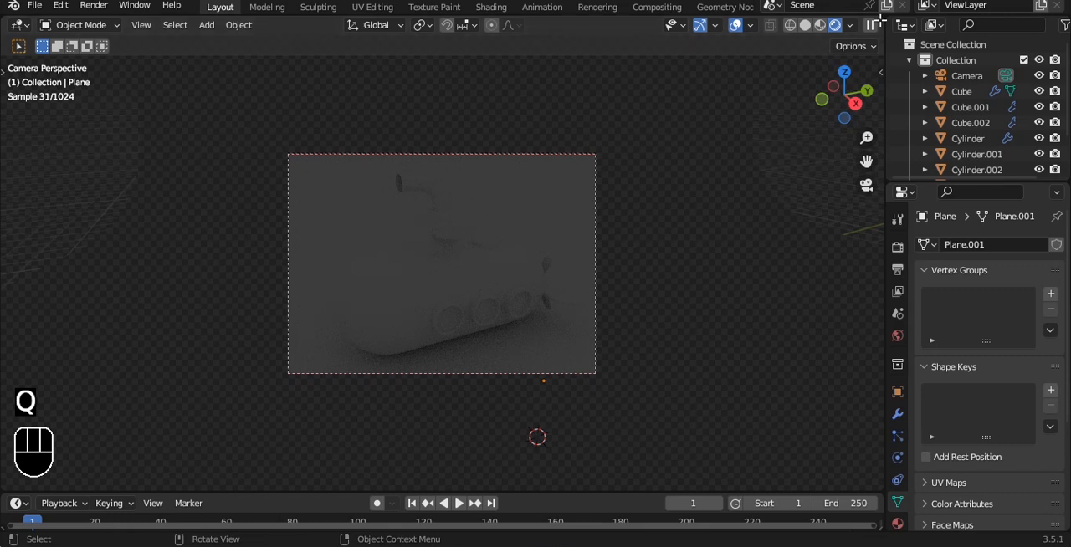
left_click_drag(883, 19, 423, 167)
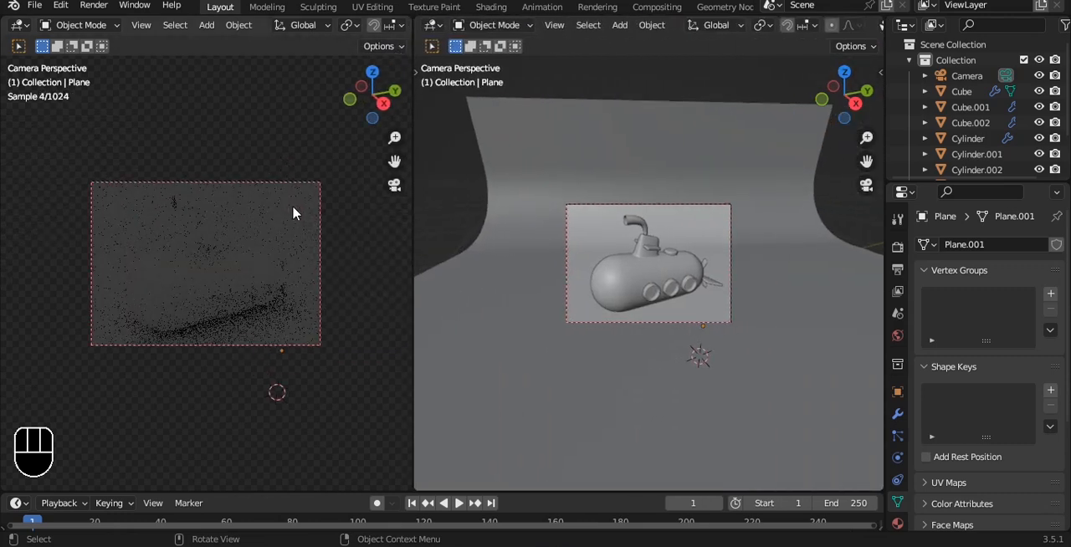
key("ctrl+s")
scroll(721, 259, "down", 1)
key("q")
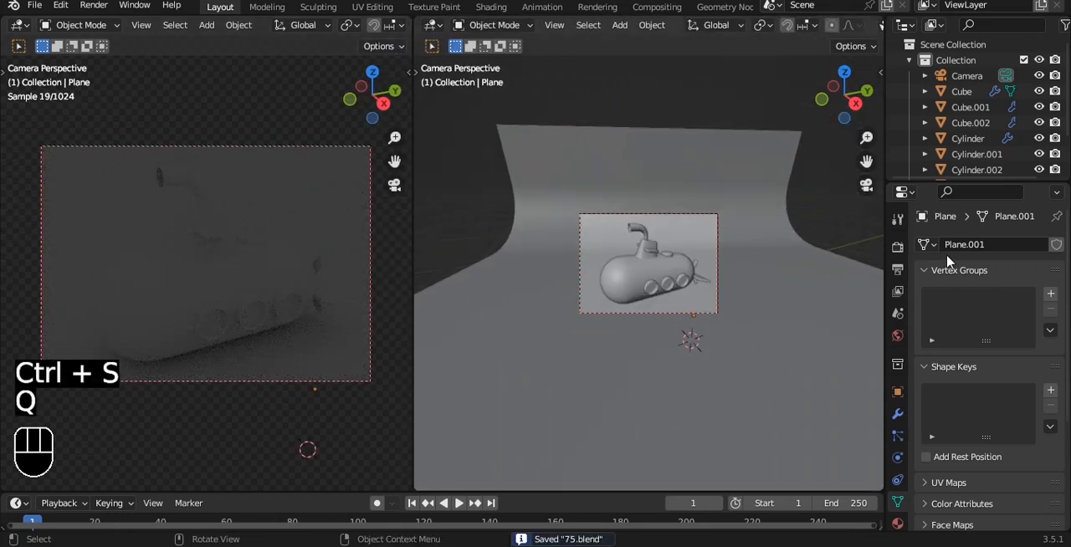
Add an area light, and raise it along Z to hang high above the submarine.
middle_click_drag(721, 221, 692, 220, "alt")
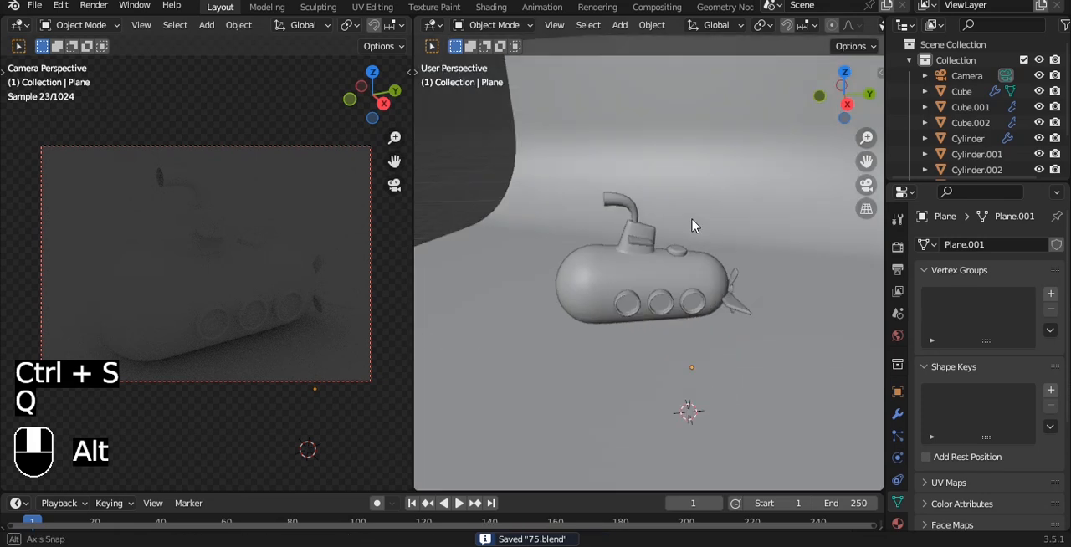
scroll(692, 224, "down", 3)
key("shift+a")
mouse_move(636, 383)
left_click(701, 434)
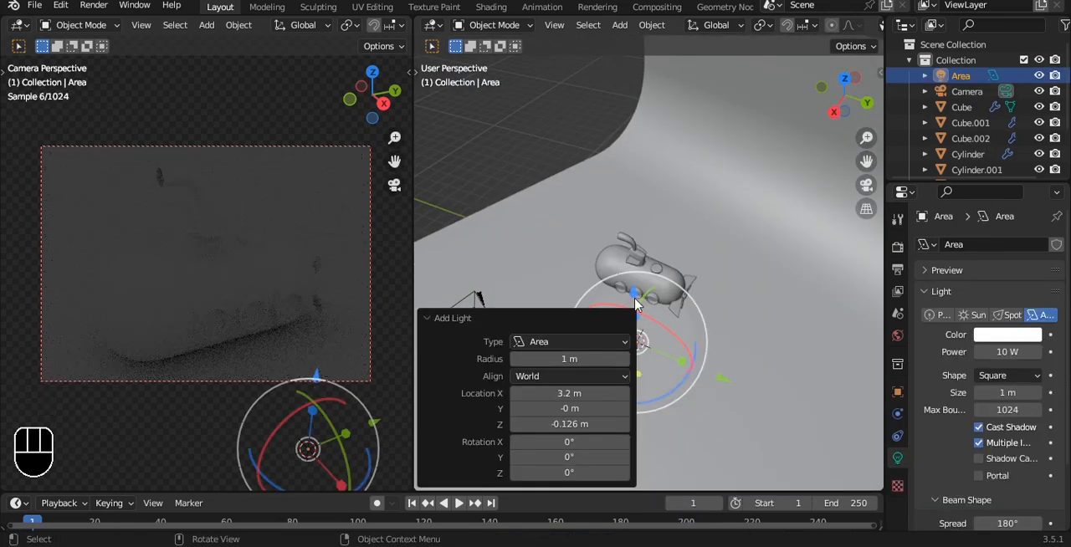
key("g")
key("z")
left_click(699, 177)
Scale the area light to 3.704, make it a disk with 500 W power, and save the file.
key("s")
left_click(659, 329)
left_click(1034, 376)
left_click(996, 427)
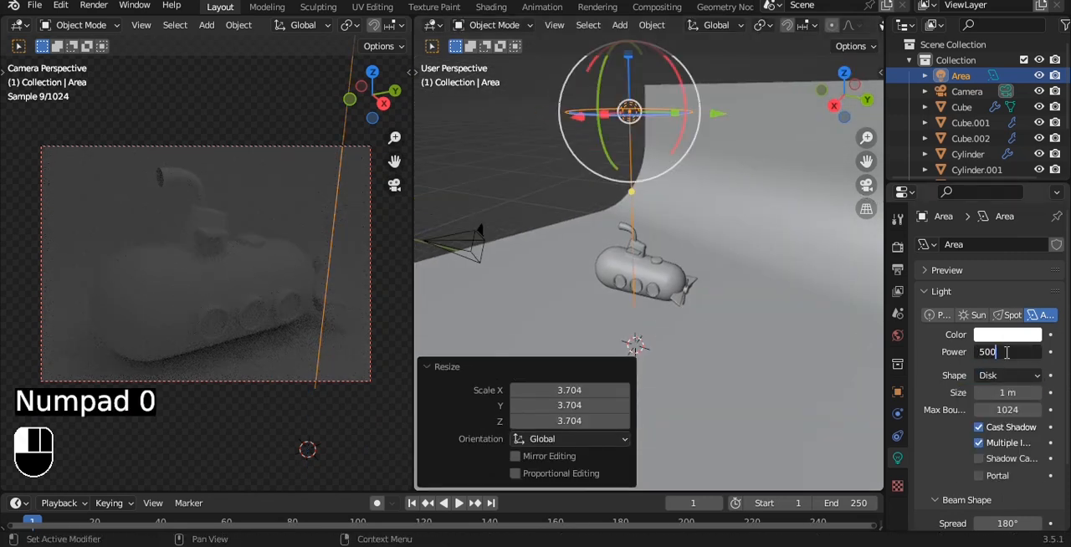
key("Return")
key("ctrl+s")
Duplicate the area light along Y toward the submarine's nose, and shift the copy about -3.35 m along X.
scroll(663, 142, "down", 2)
left_click_drag(666, 140, 708, 143, "alt")
scroll(669, 214, "down", 2)
key("ctrl+s")
middle_click_drag(686, 179, 733, 265)
key("grave")
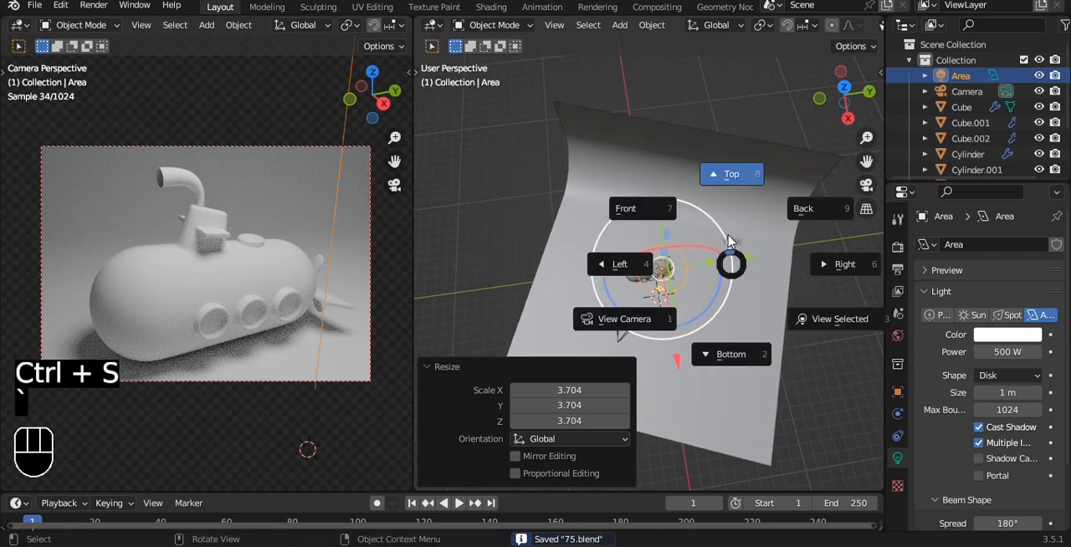
left_click(730, 240)
key("shift+d")
key("y")
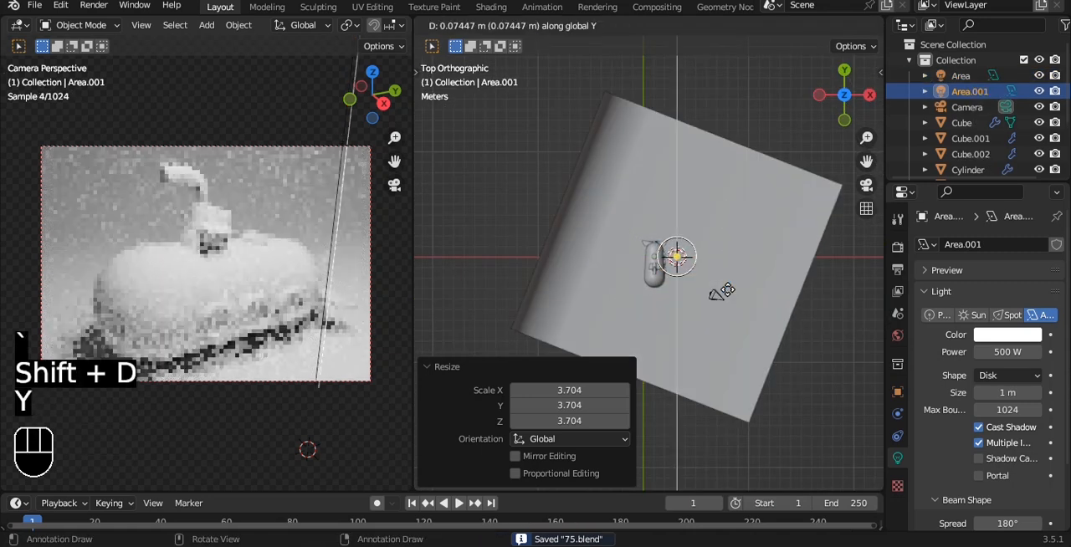
left_click(705, 371)
left_click_drag(766, 335, 732, 333)
left_click_drag(741, 297, 782, 262, "alt+shift")
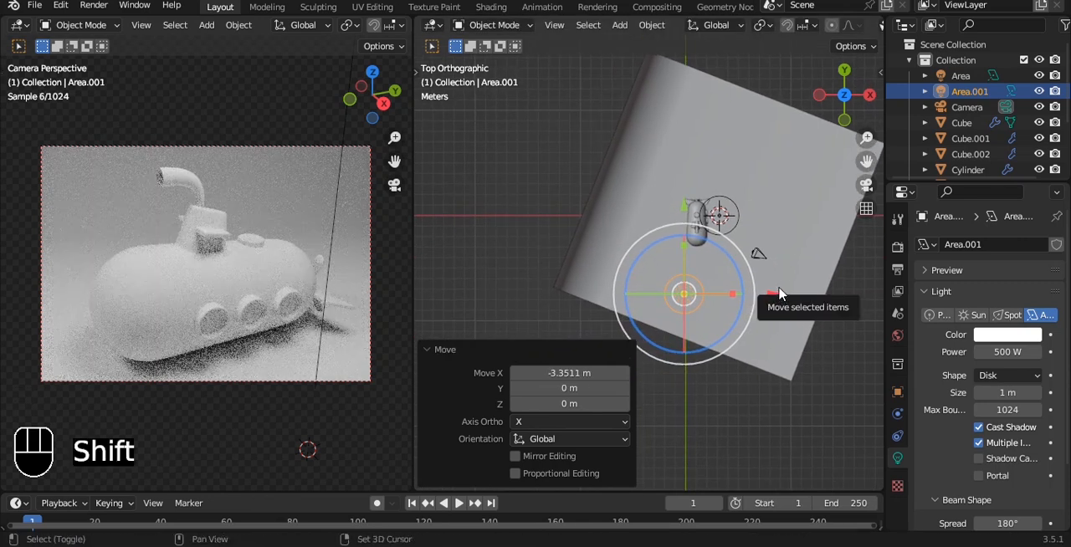
Adjust the second area light's aim interactively, and set its power to 300 W.
key("shift+t")
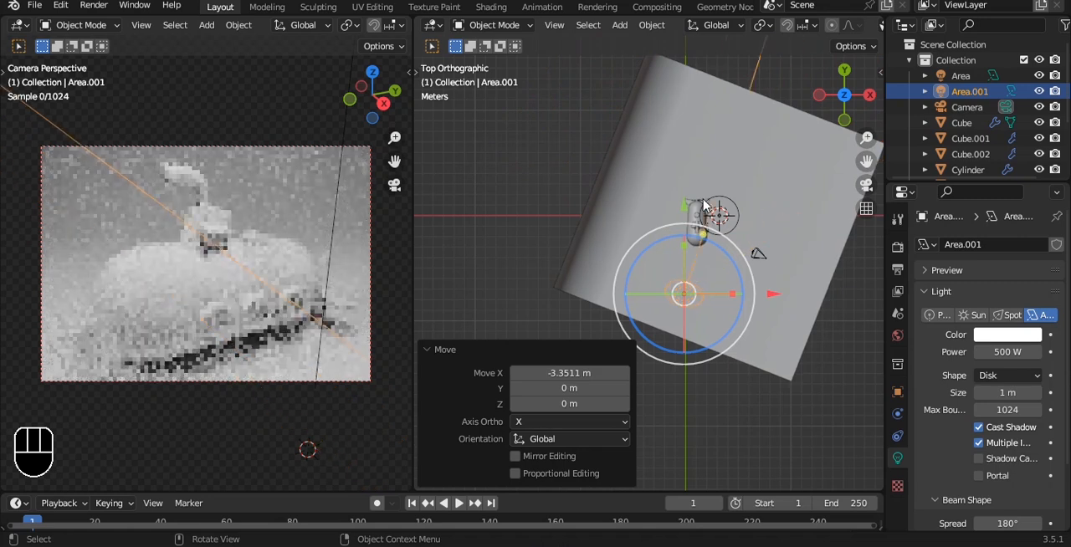
left_click(650, 203)
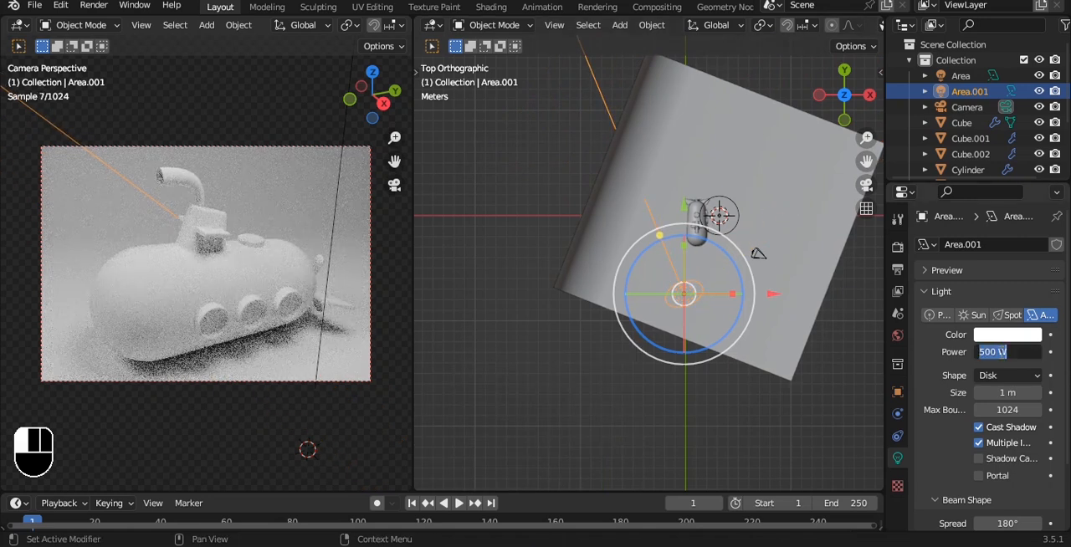
left_click(1000, 352)
type("300")
key("Return")
Reposition the second area light so it points at the submarine from the nose side, and save the file.
left_click_drag(696, 268, 705, 287, "alt")
left_click_drag(680, 325, 711, 284)
key("s")
left_click(782, 244)
left_click_drag(701, 216, 662, 137, "alt")
left_click(769, 364)
key("ctrl")
Lower the second area light about 2.23 m along Z, and save the file.
left_click_drag(673, 278, 705, 242, "alt")
left_click(673, 217)
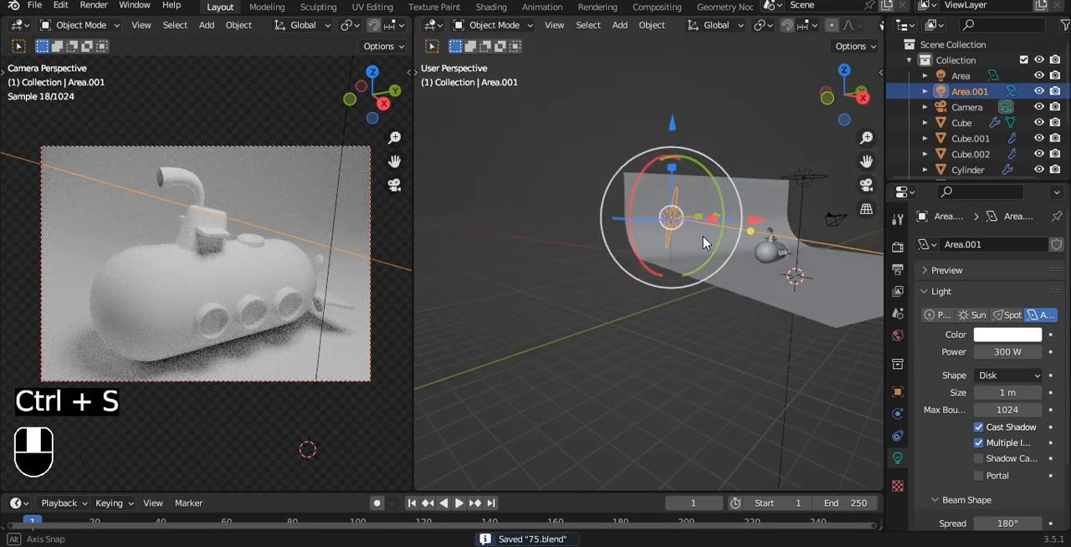
left_click_drag(672, 123, 671, 153)
left_click_drag(713, 199, 657, 279, "alt")
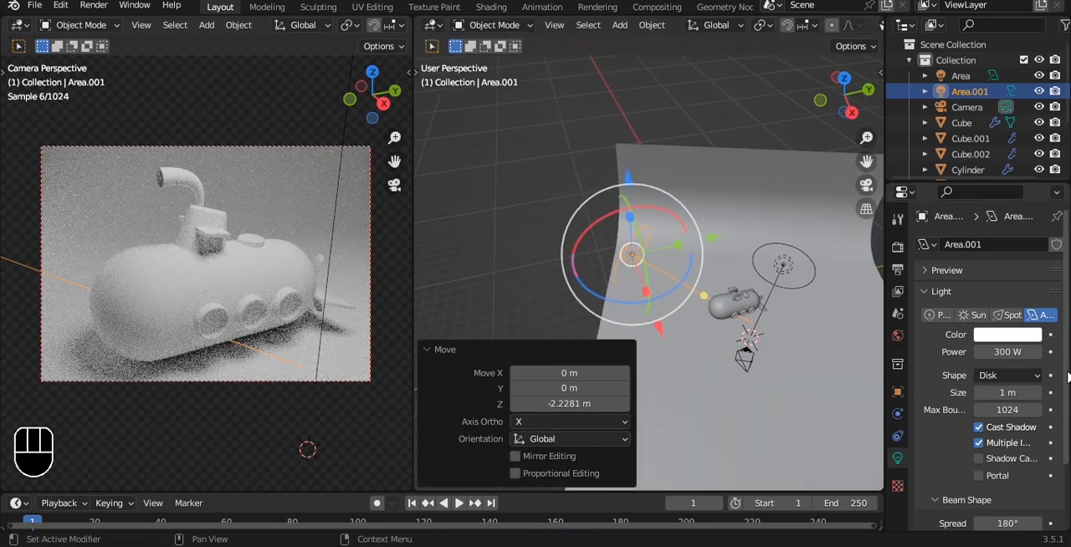
key("ctrl+s")
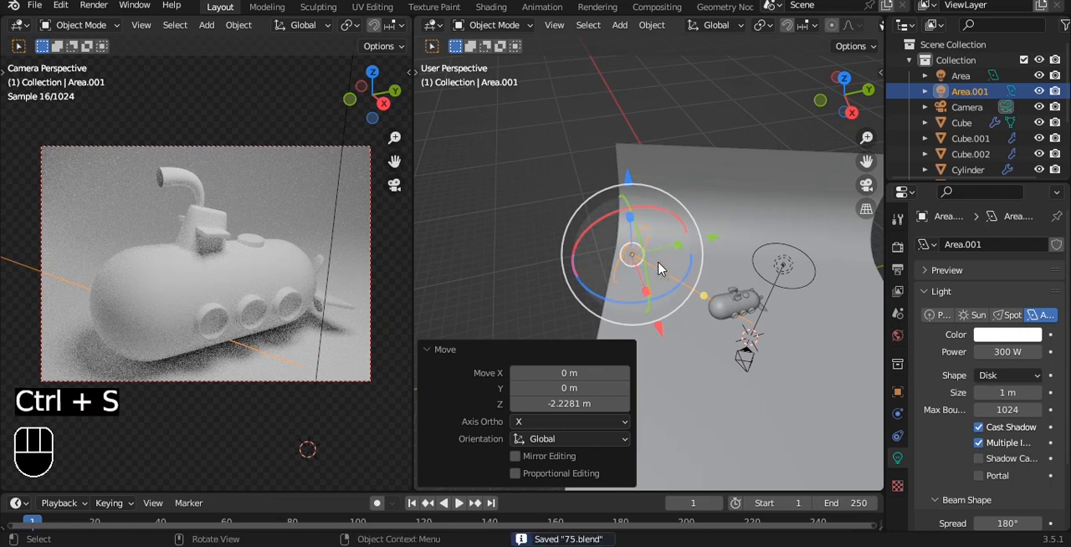
Select the submarine hull, switch to the Shading workspace with a rendered camera view, and save the file.
left_click(836, 220)
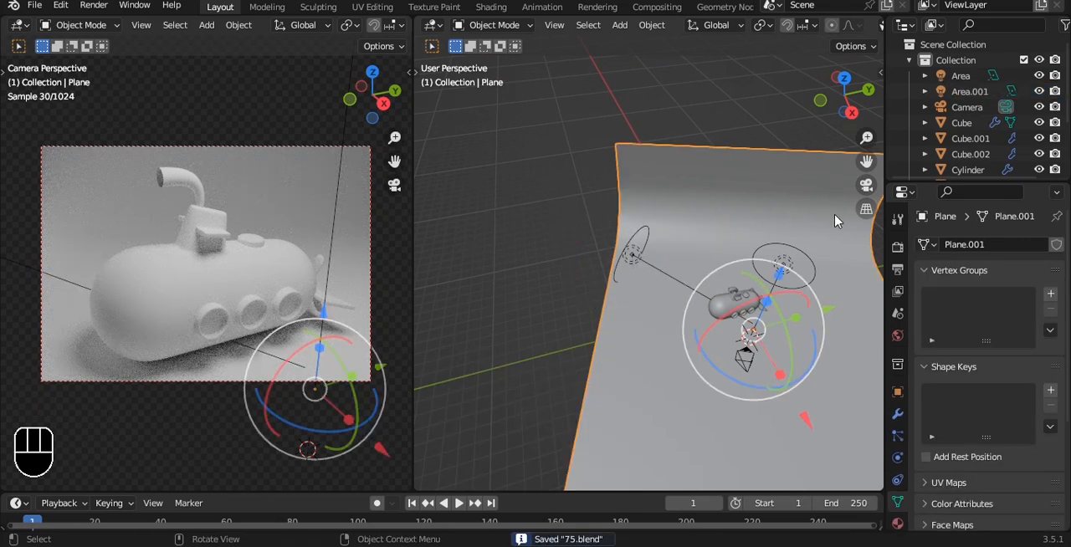
left_click(280, 274)
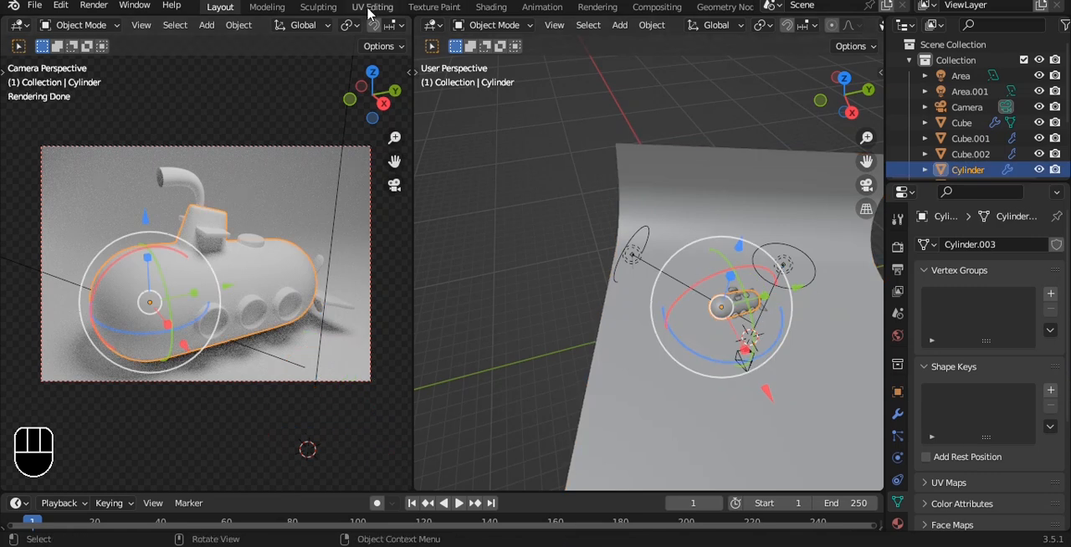
left_click(491, 7)
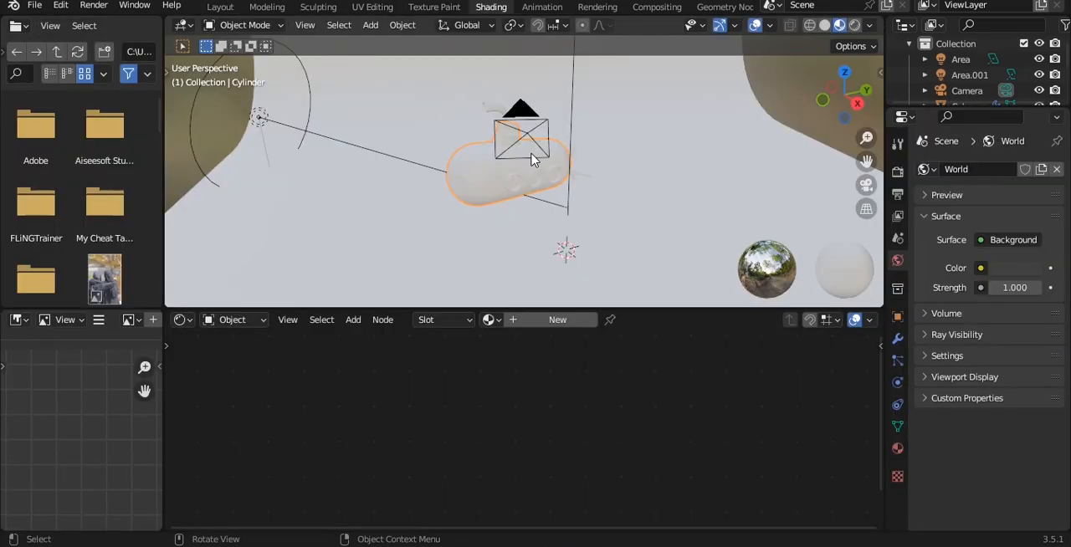
left_click(855, 26)
key("KP_0")
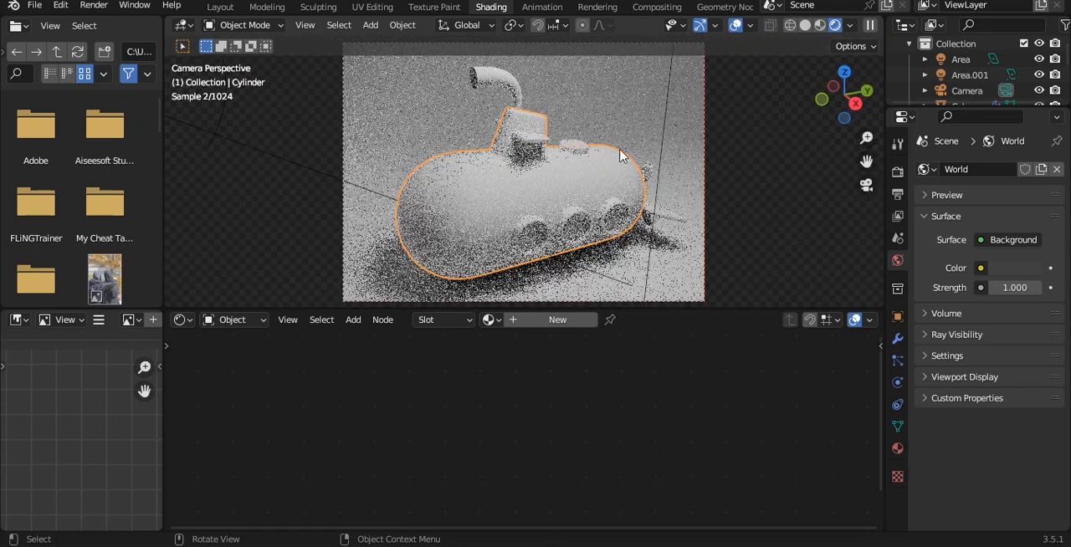
key("ctrl+s")
Create a new material for the hull, and add a Mix node beside its Principled BSDF.
left_click(557, 326)
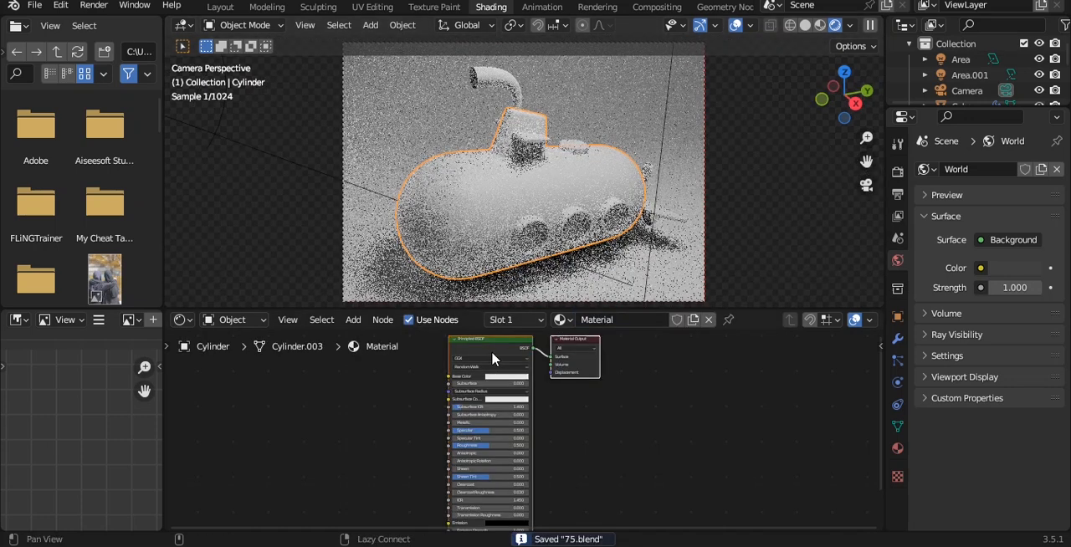
middle_click_drag(491, 351, 556, 368)
key("shift+a")
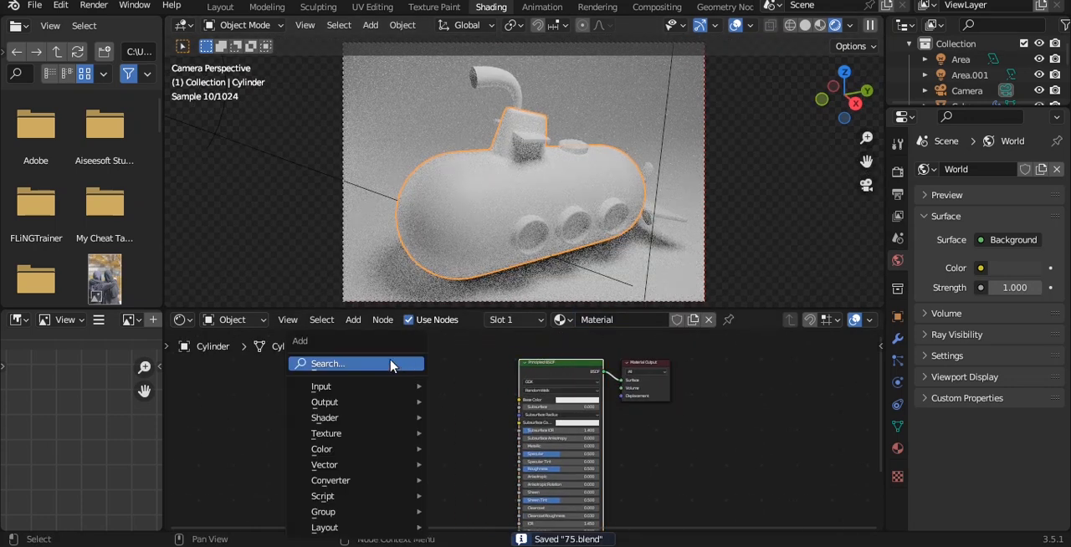
left_click(391, 364)
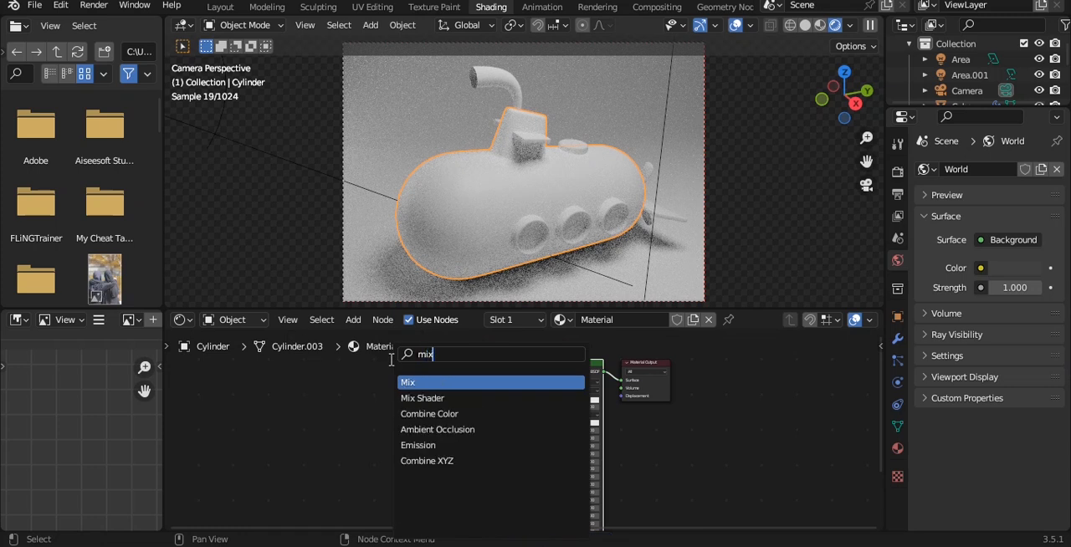
key("Return")
left_click(415, 406)
scroll(526, 402, "up", 8)
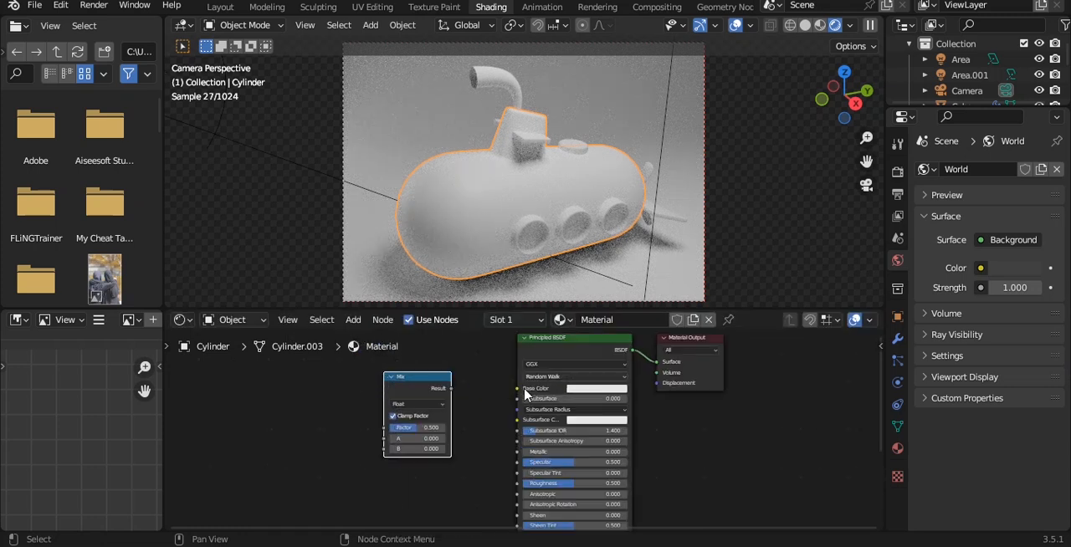
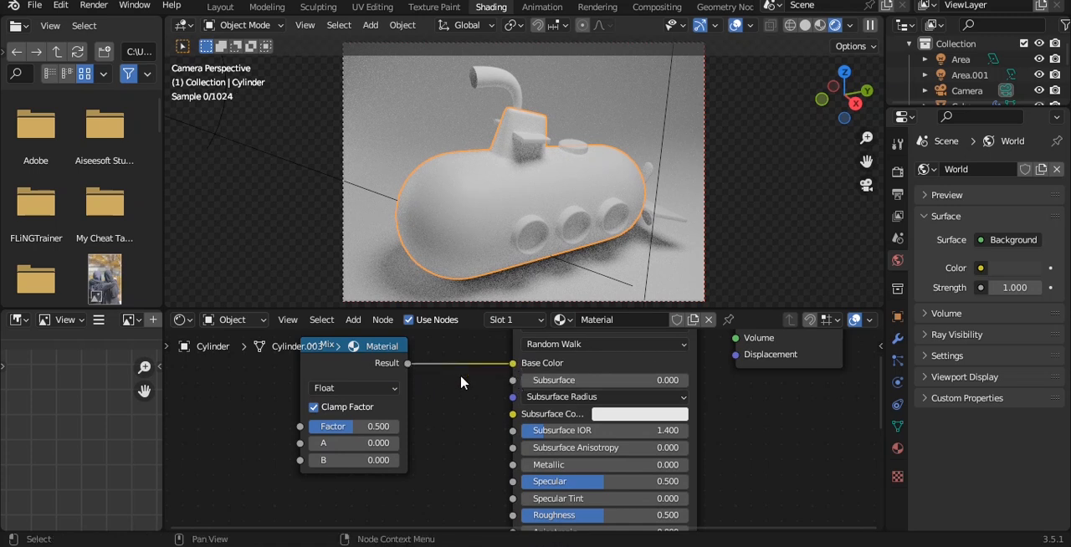
Set the Mix node's data type to Color and connect its Result to the Principled BSDF's Base Color.
left_click(354, 387)
left_click(343, 437)
left_click_drag(409, 364, 512, 363)
middle_click_drag(413, 425, 552, 409)
scroll(564, 401, "down", 5)
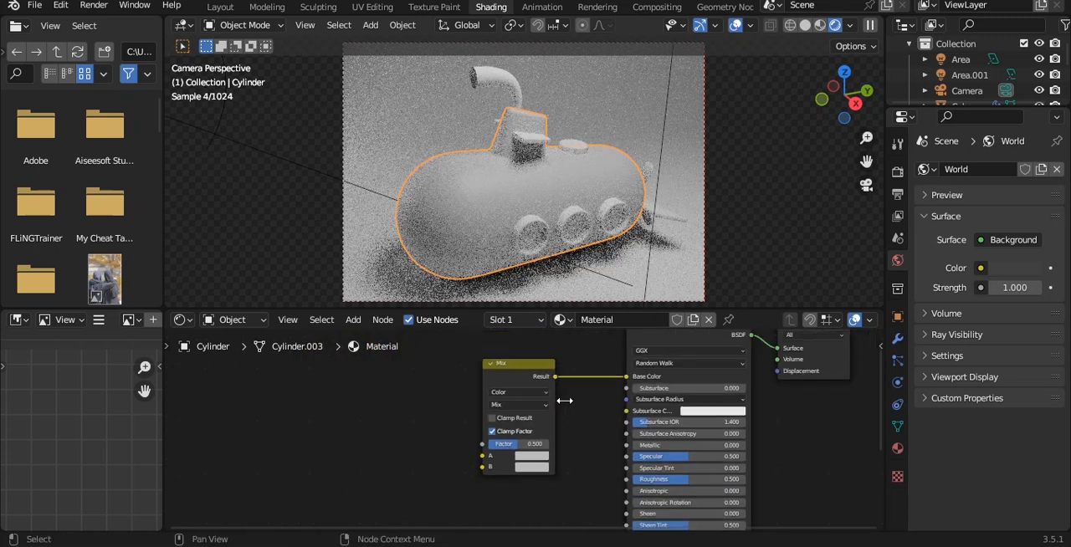
Add a ColorRamp node before the Mix node and connect its Color output to the Mix node's B input.
scroll(564, 400, "down", 2)
key("shift+a")
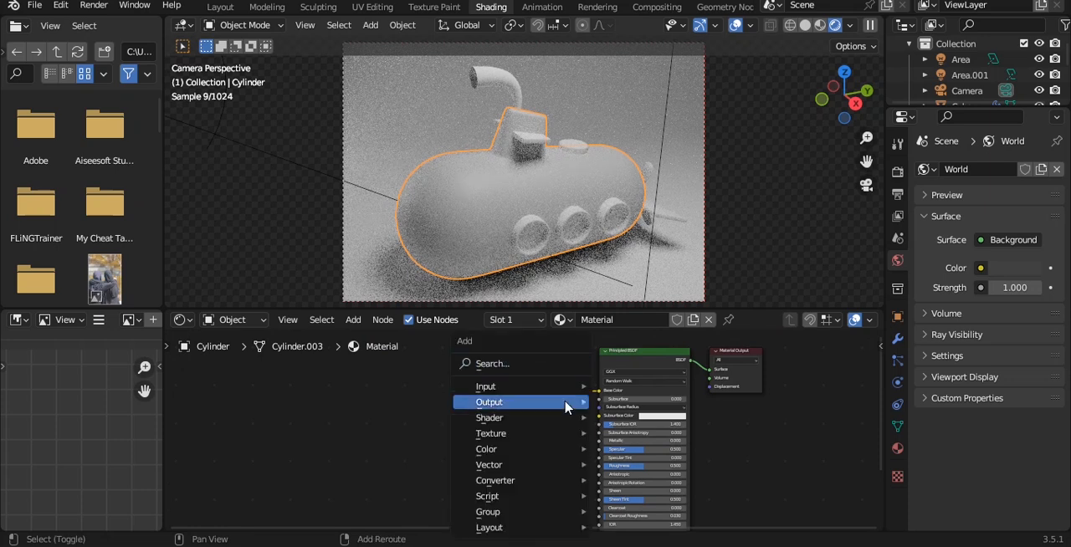
left_click(520, 366)
type("ramp")
key("Return")
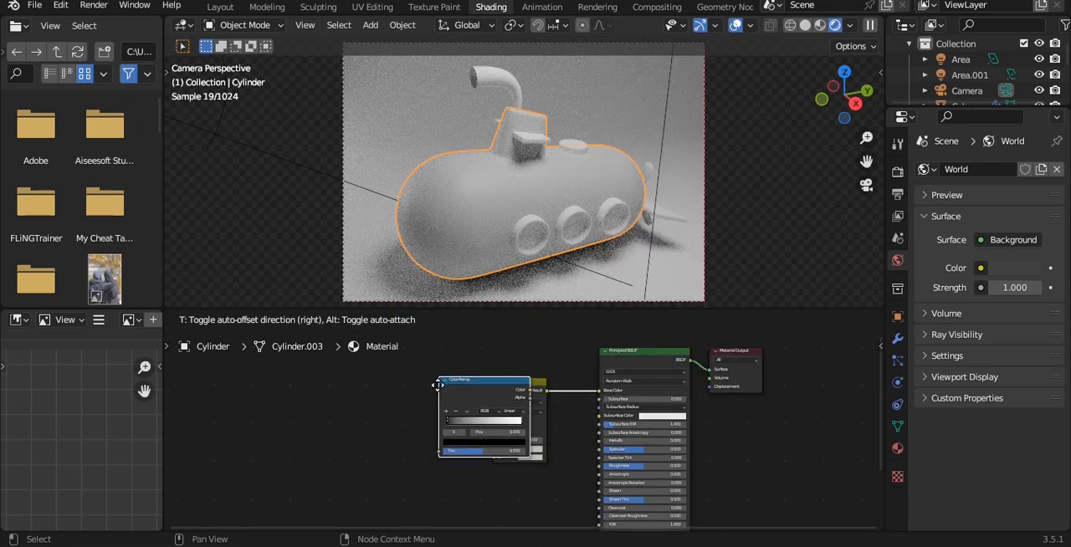
left_click(353, 447)
scroll(498, 471, "up", 4)
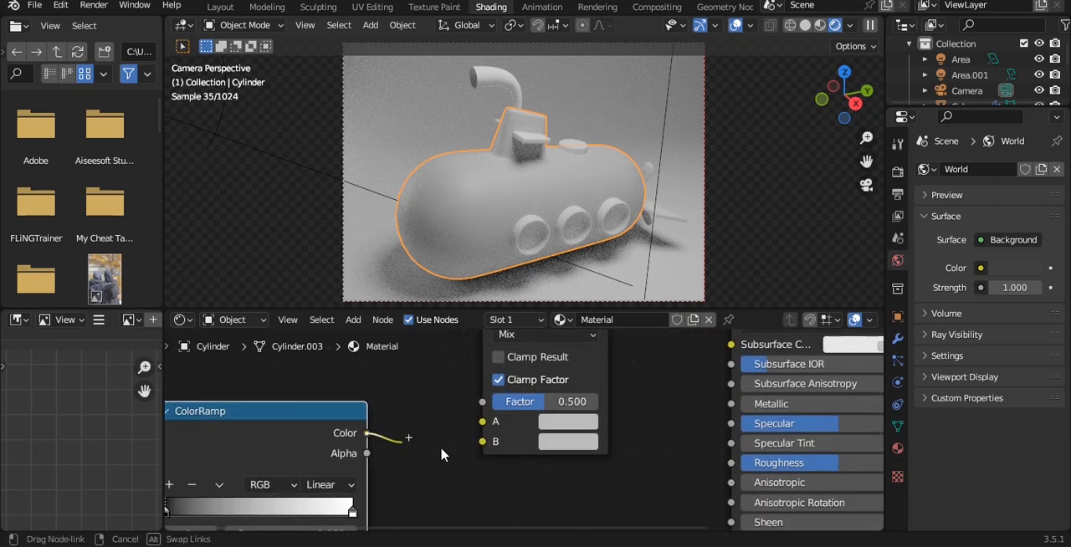
left_click_drag(338, 420, 363, 451)
scroll(393, 444, "down", 5)
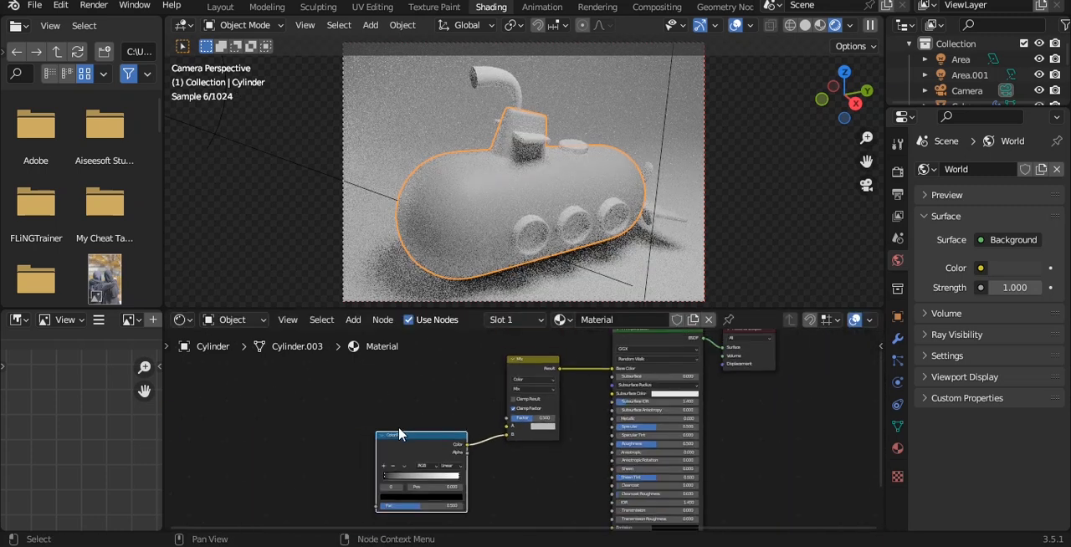
left_click_drag(424, 430, 458, 438, "alt")
left_click_drag(571, 371, 539, 370)
left_click(540, 370)
key("shift+a")
left_click(516, 365)
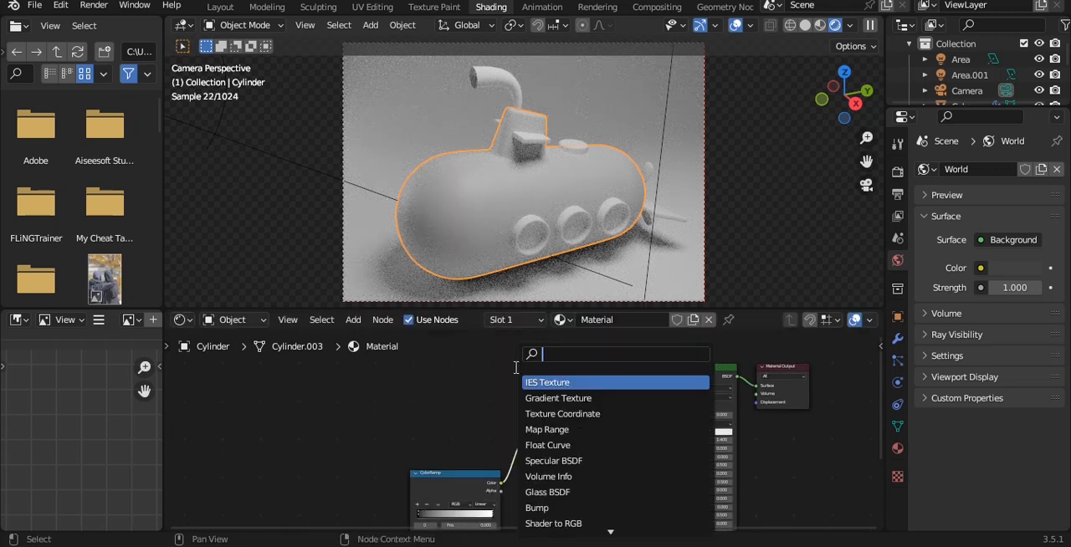
key("Return")
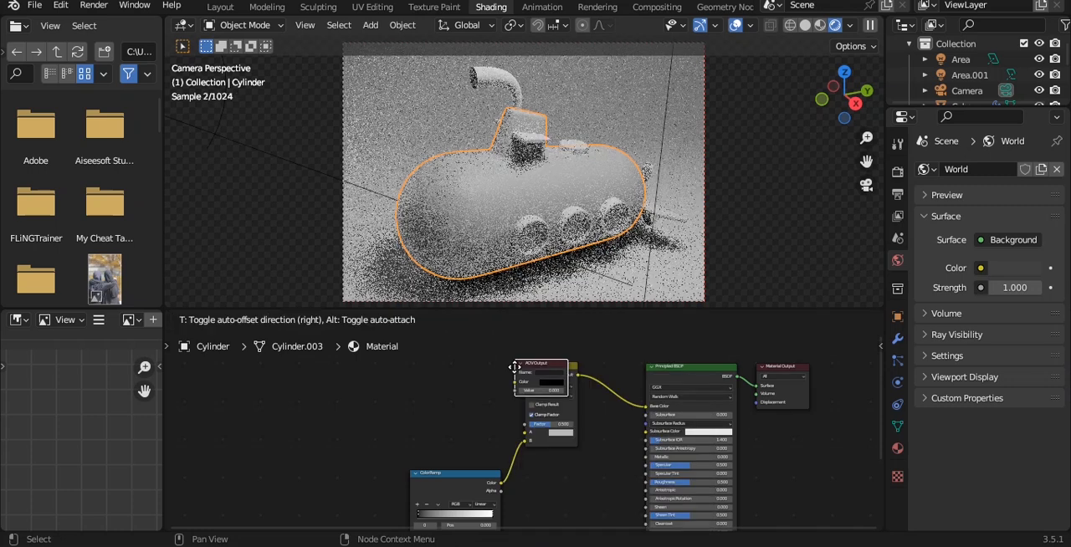
right_click(516, 368)
Add an Ambient Occlusion node beside the ColorRamp and connect its Color output to the Mix node's A input.
key("shift+a")
left_click(418, 366)
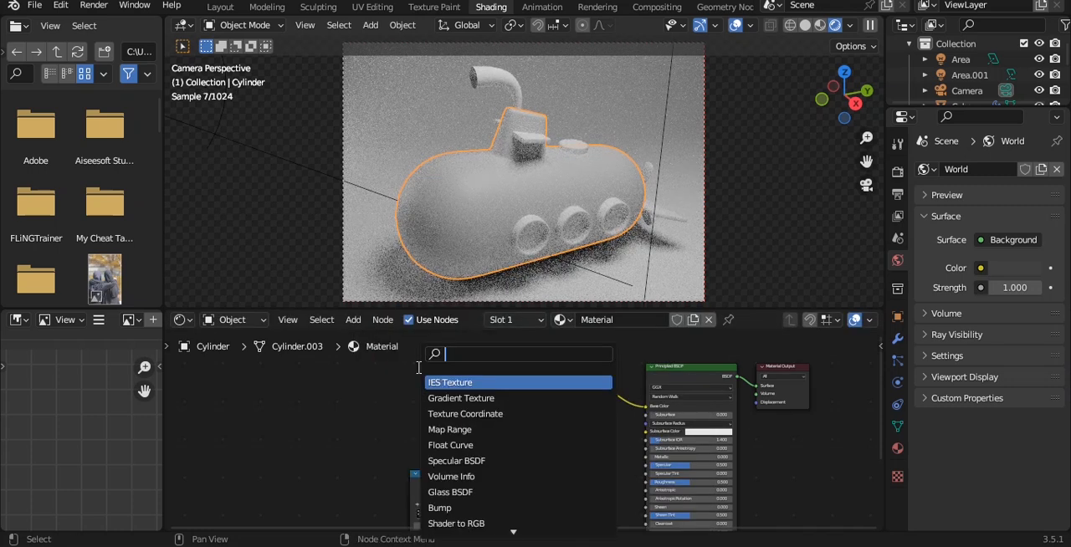
key("Down")
key("Return")
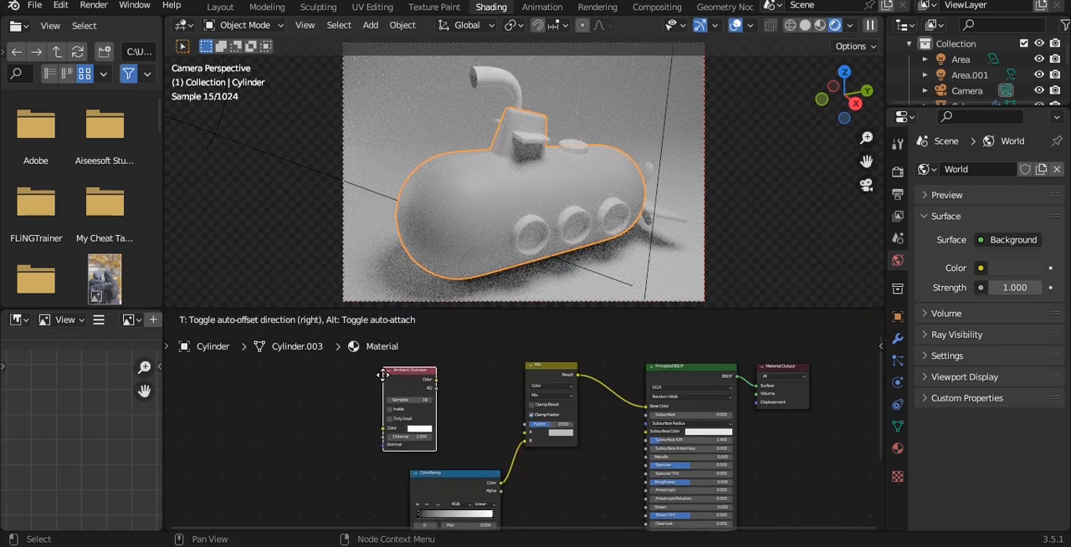
left_click(437, 395)
scroll(438, 393, "up", 5)
scroll(437, 391, "down", 6)
left_click_drag(410, 375, 340, 413)
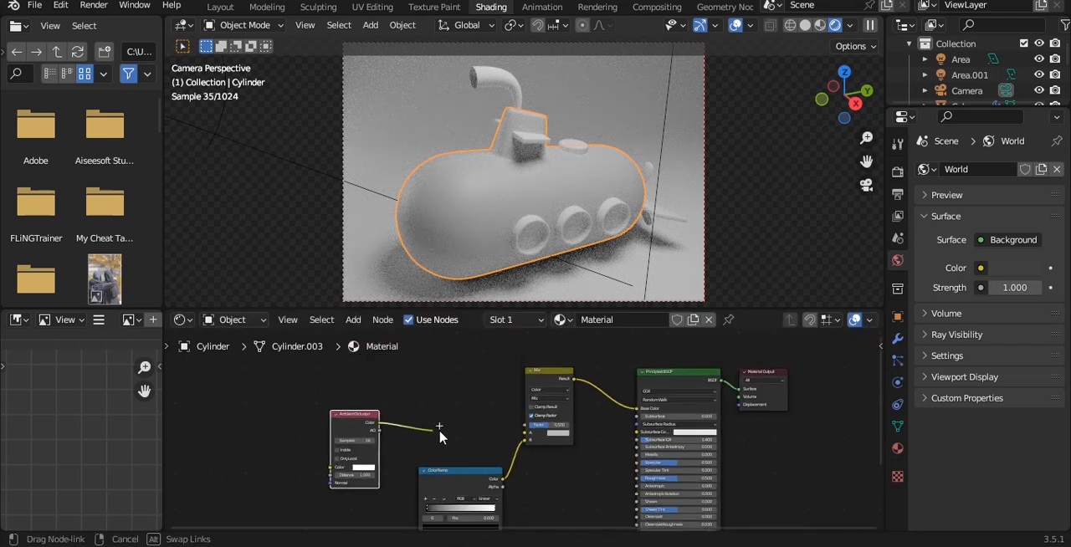
left_click_drag(522, 441, 523, 433)
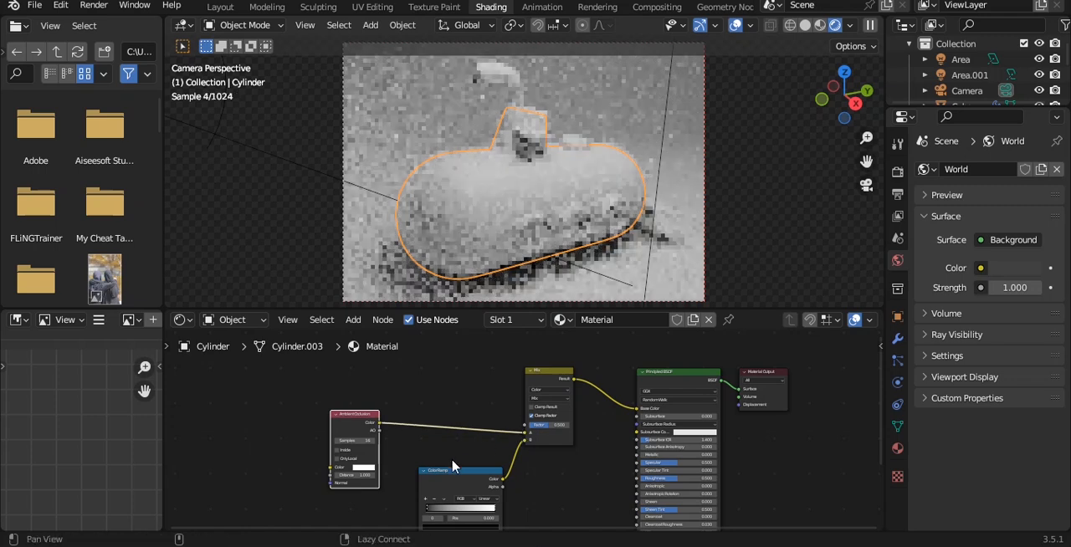
Connect the Ambient Occlusion node's AO output to the ColorRamp's Fac input, and save the file.
middle_click_drag(441, 473, 453, 408)
left_click_drag(430, 472, 414, 418)
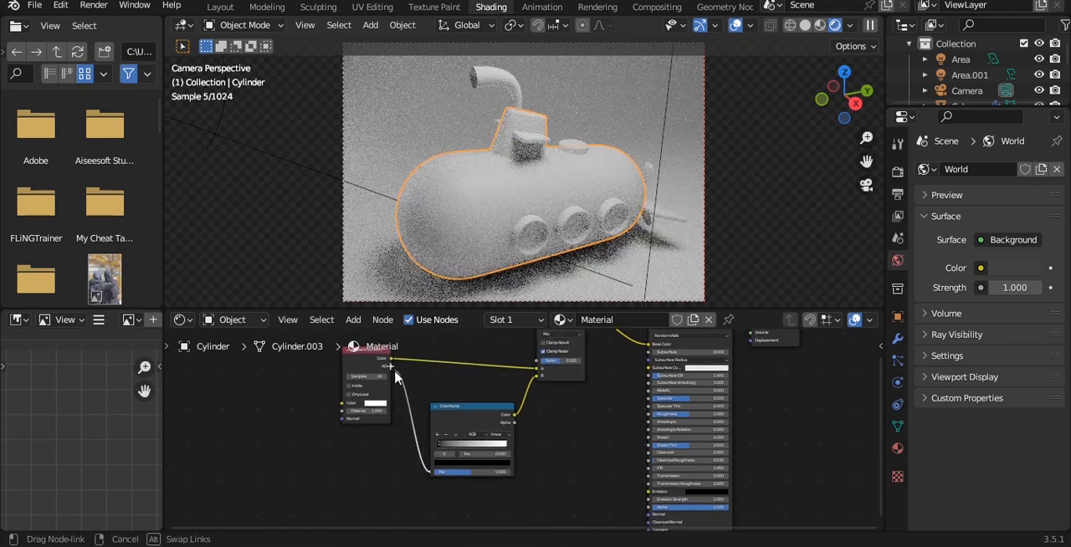
left_click_drag(393, 377, 389, 368)
scroll(435, 402, "up", 2)
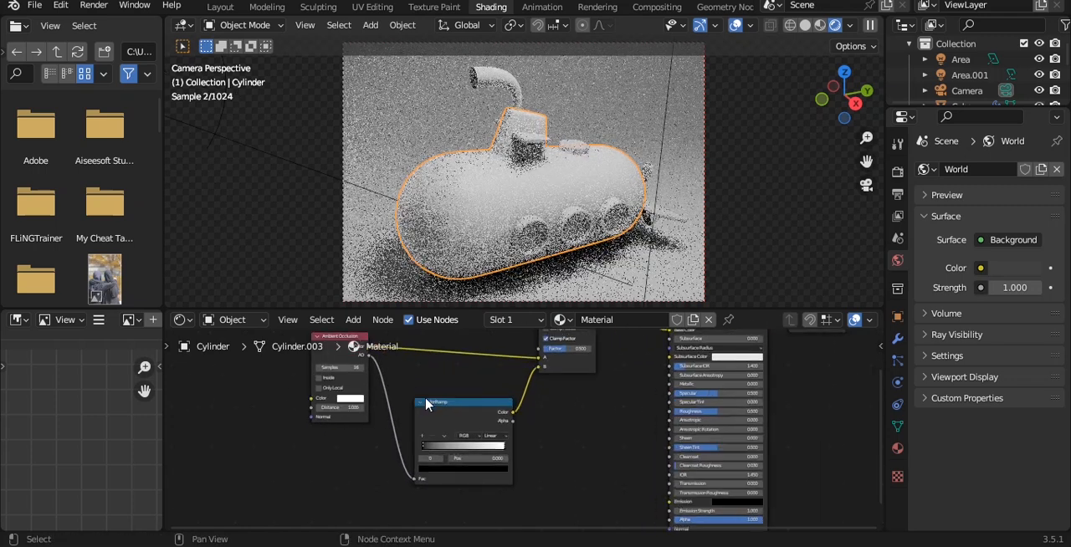
Change the Ambient Occlusion node's color to an orange-red for the hull.
scroll(467, 415, "up", 4)
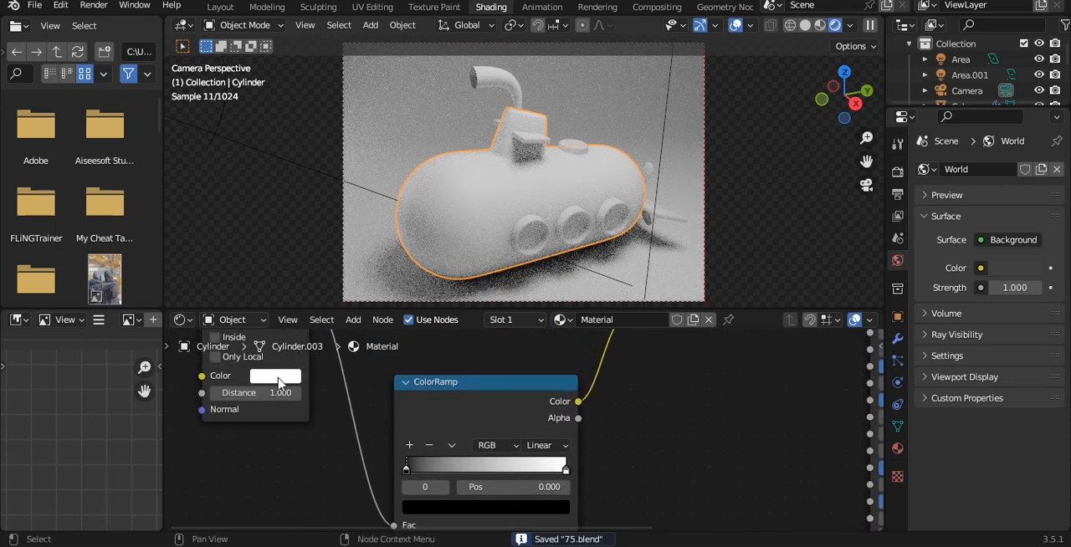
left_click(291, 380)
mouse_move(316, 217)
left_mouse_down()
mouse_move(312, 253)
mouse_move(345, 227)
left_mouse_up()
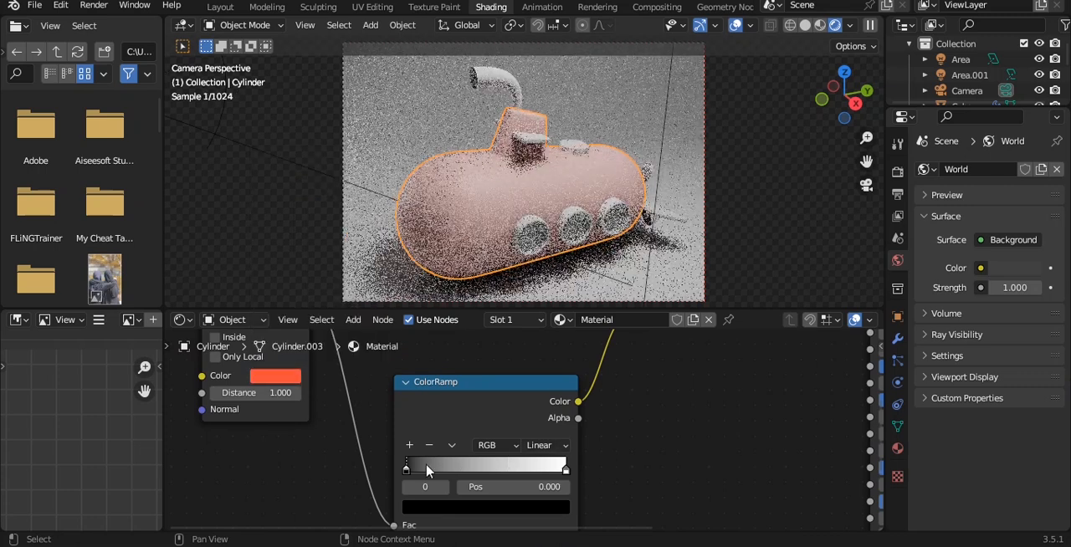
Move the ColorRamp's black stop to position 0.550, and save the file.
left_click_drag(426, 475, 502, 473)
scroll(502, 473, "down", 4)
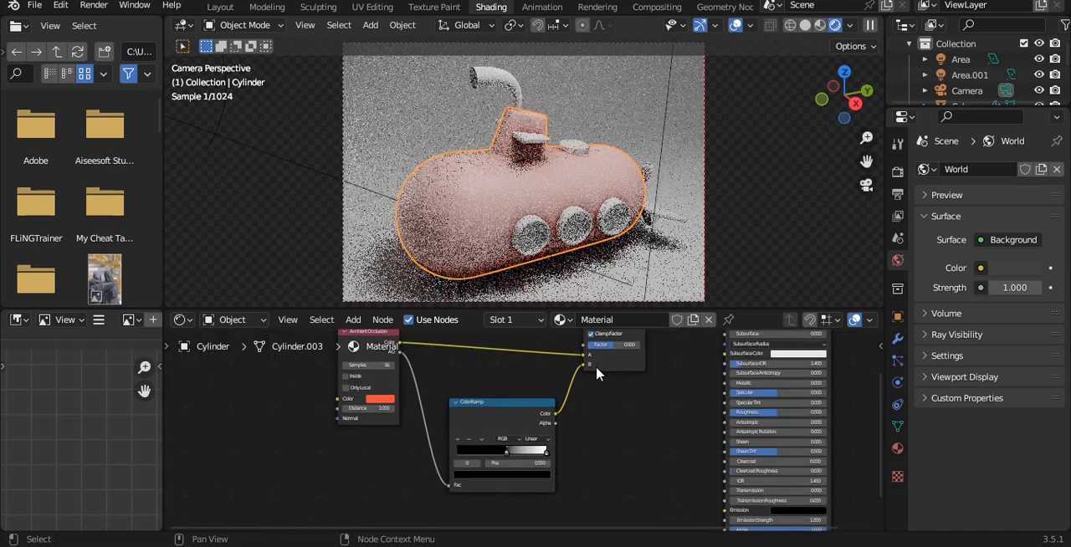
middle_click_drag(617, 407, 569, 433)
scroll(556, 444, "up", 2)
key("ctrl+s")
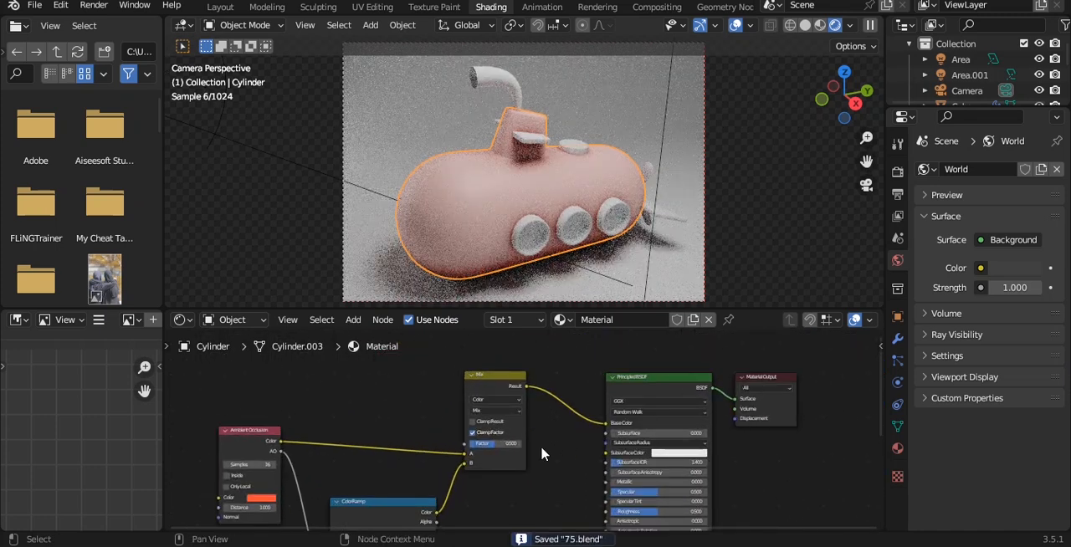
Change the Mix node's blending mode so the hull shows the saturated orange-red color, and save the file.
scroll(542, 454, "up", 3)
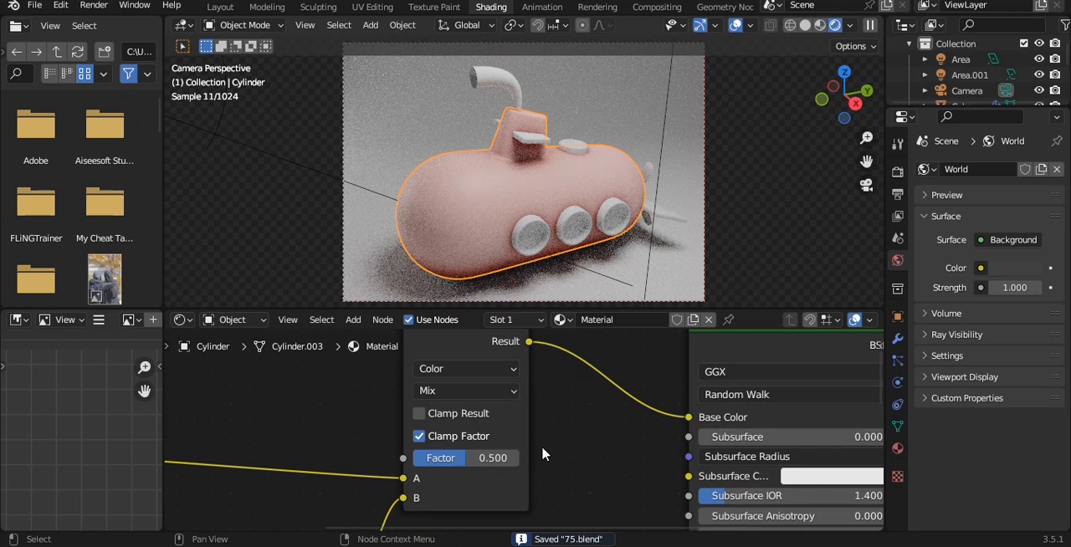
scroll(543, 454, "down", 1)
left_click(494, 396)
left_click(474, 338)
left_click_drag(497, 457, 602, 359, "alt")
left_click_drag(488, 422, 610, 338, "alt")
key("ctrl+s")
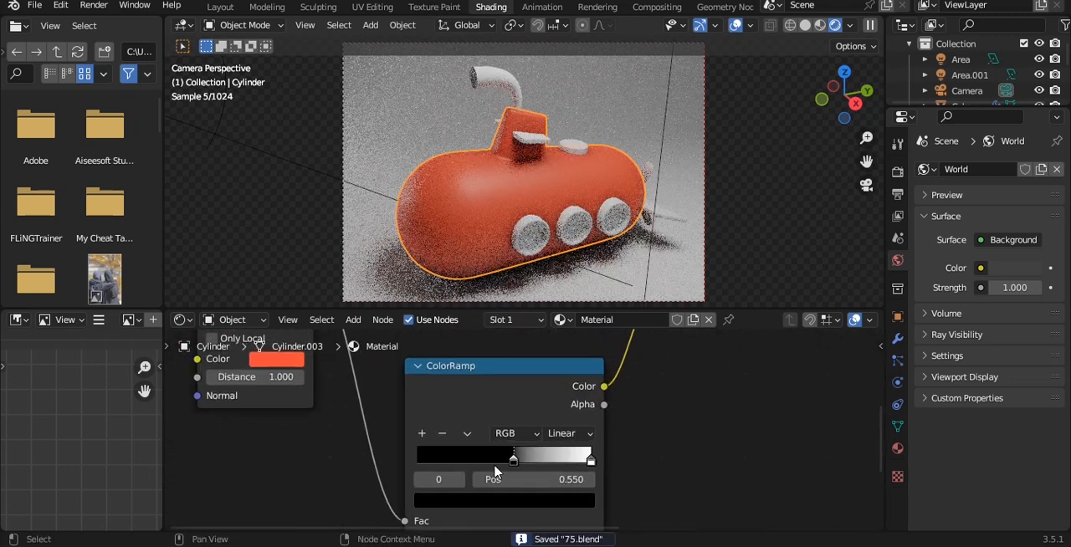
Recolor the hull by setting the Ambient Occlusion color to a bright yellow-orange.
scroll(431, 446, "up", 2)
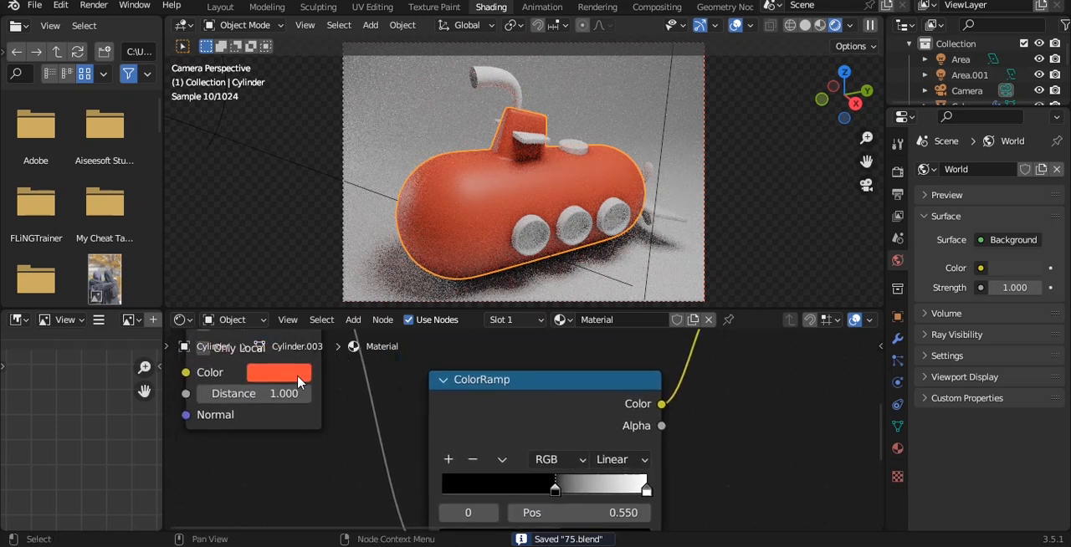
left_click(299, 381)
mouse_move(324, 233)
left_mouse_down()
mouse_move(331, 170)
mouse_move(356, 146)
mouse_move(369, 184)
mouse_move(322, 235)
mouse_move(332, 235)
left_mouse_up()
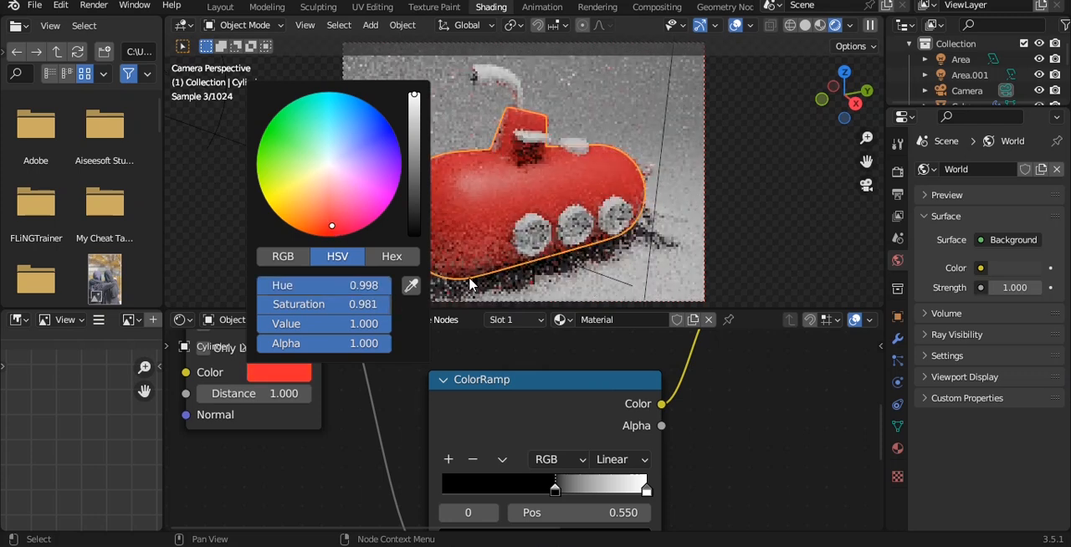
left_click(537, 239)
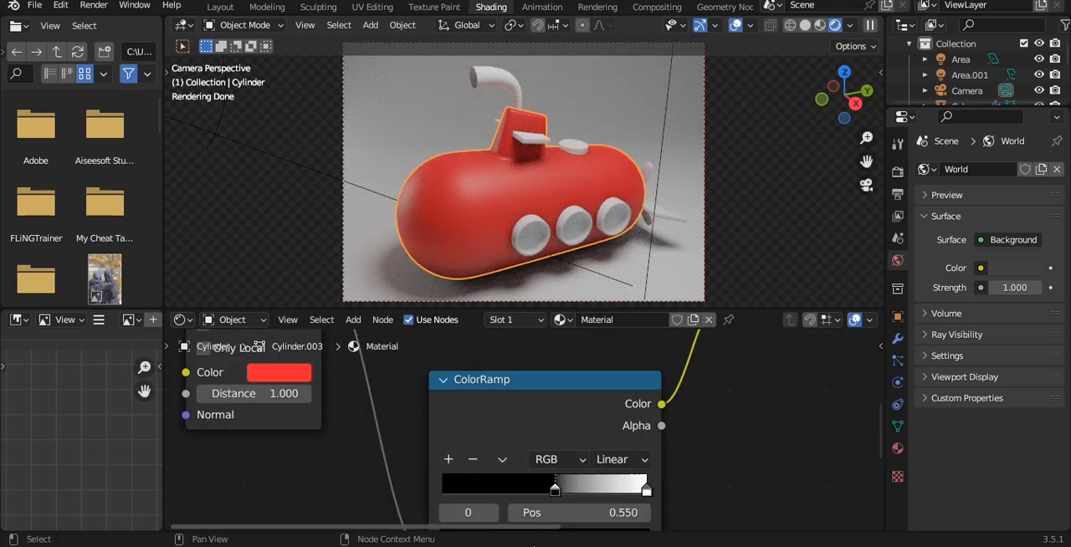
left_click(299, 379)
left_click_drag(333, 221, 289, 228)
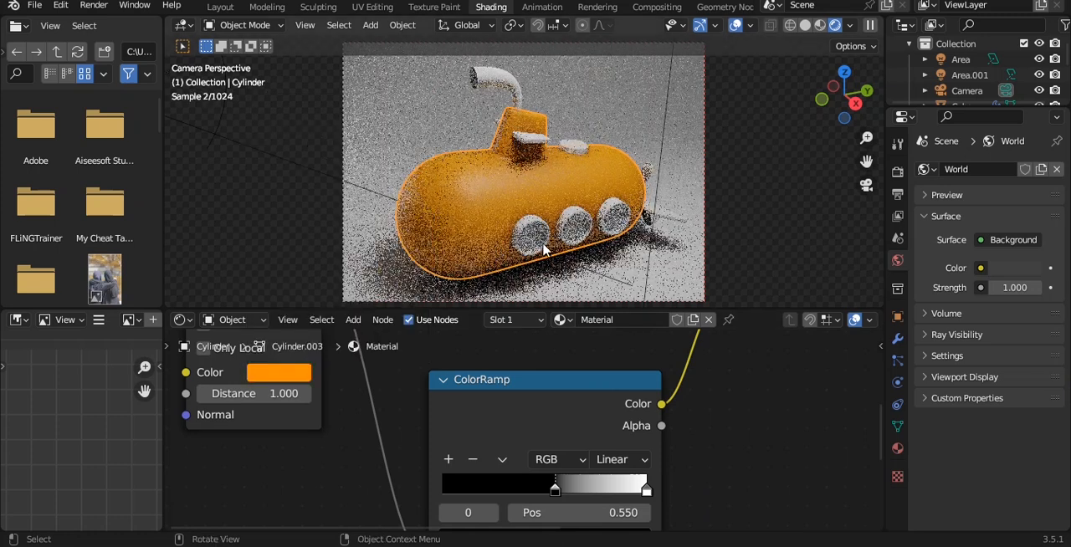
Select the portholes, assign them the hull's material, and make it an independent copy.
left_click(536, 239)
left_click(557, 320)
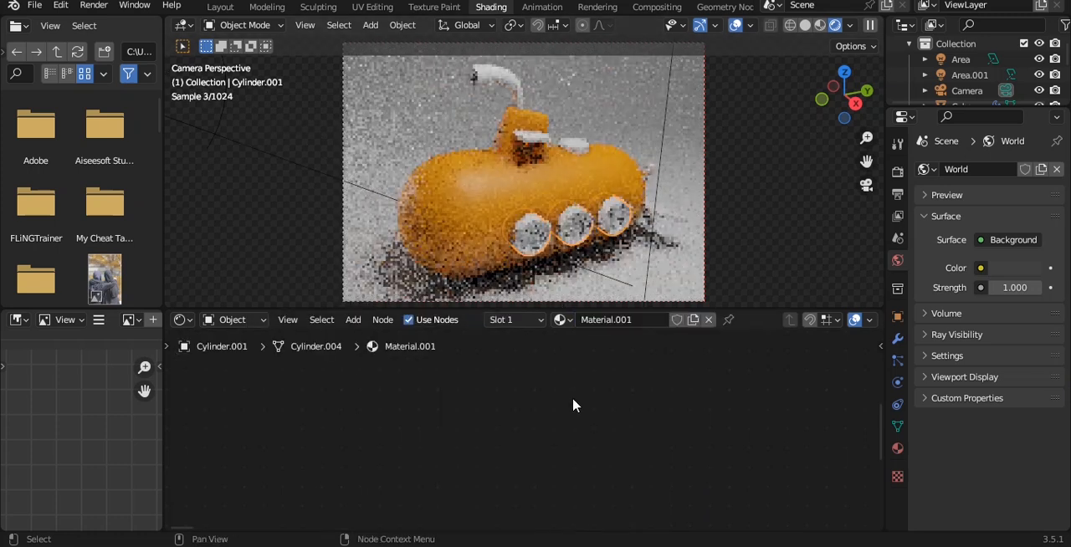
left_click(562, 320)
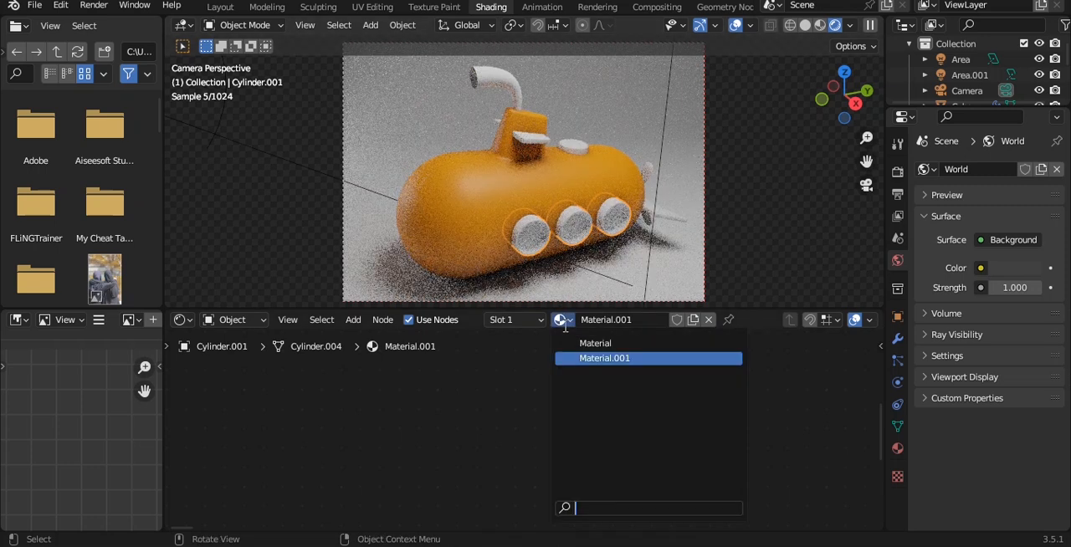
left_click(581, 342)
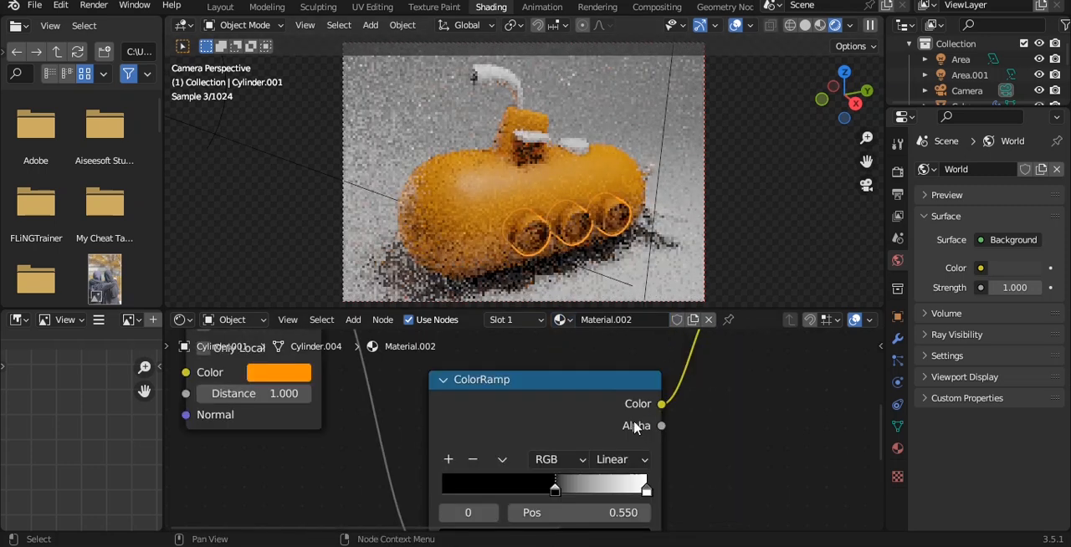
Set the Ambient Occlusion color of the porthole material to a warm light grey.
left_click(290, 378)
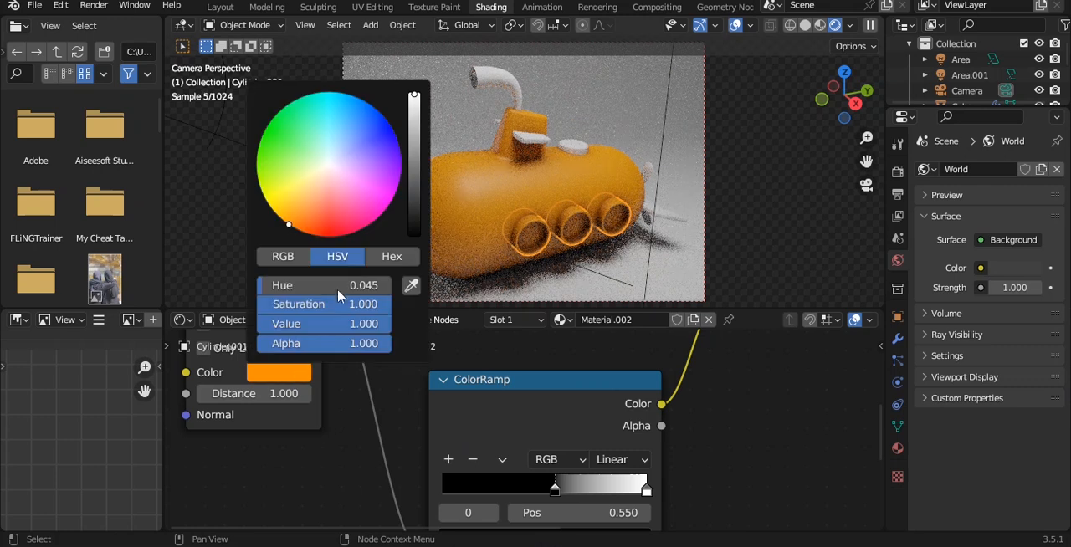
left_click_drag(412, 132, 412, 92)
left_click_drag(306, 175, 327, 172)
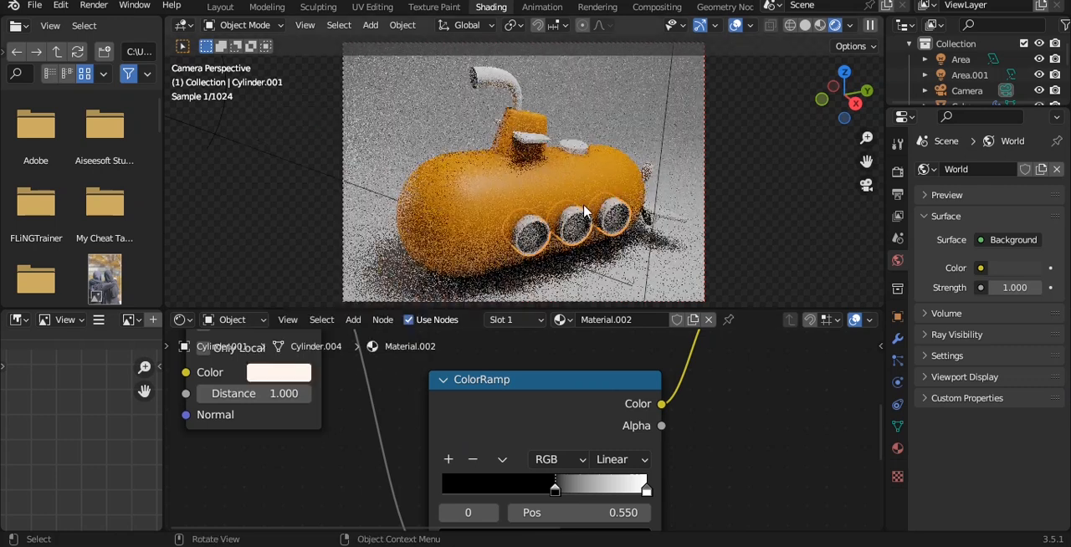
scroll(577, 219, "up", 2)
scroll(577, 219, "down", 2)
left_click(276, 378)
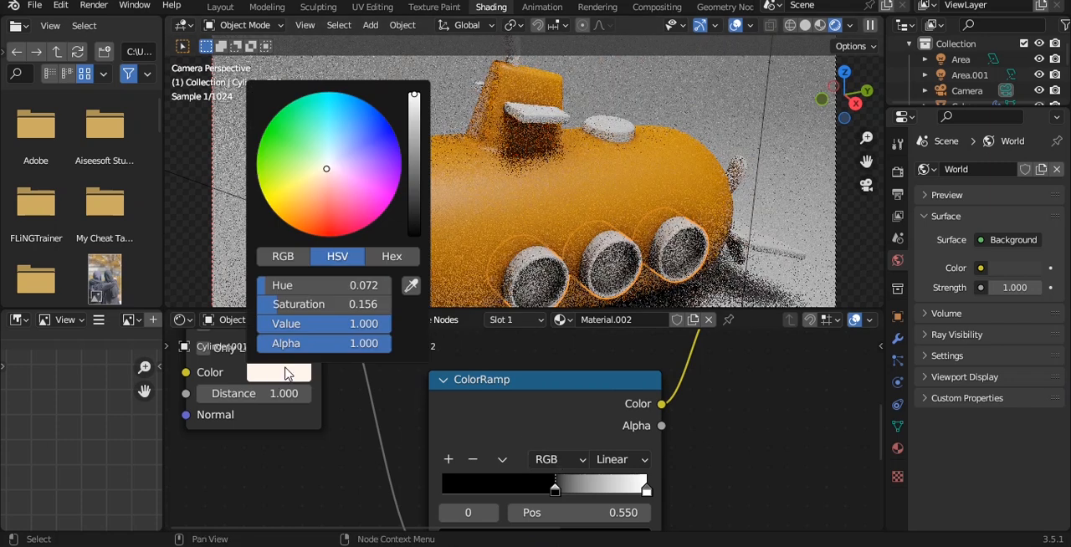
left_click_drag(412, 127, 413, 121)
Set the porthole material's Metallic to 0.291 and Roughness to 0.218, and save the file.
scroll(749, 418, "down", 7)
middle_click_drag(722, 400, 483, 402)
scroll(623, 433, "up", 4)
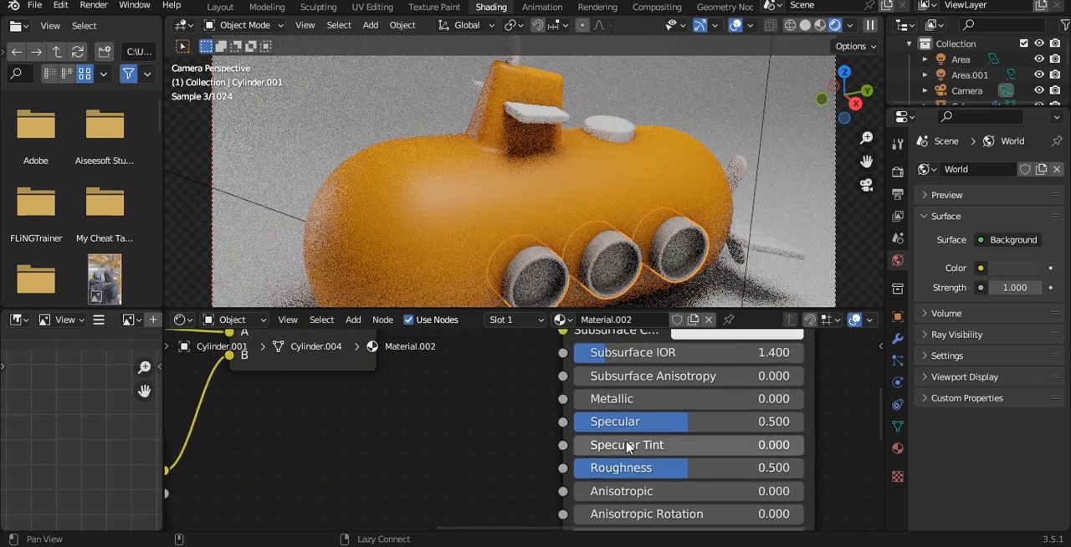
left_click_drag(659, 476, 618, 476)
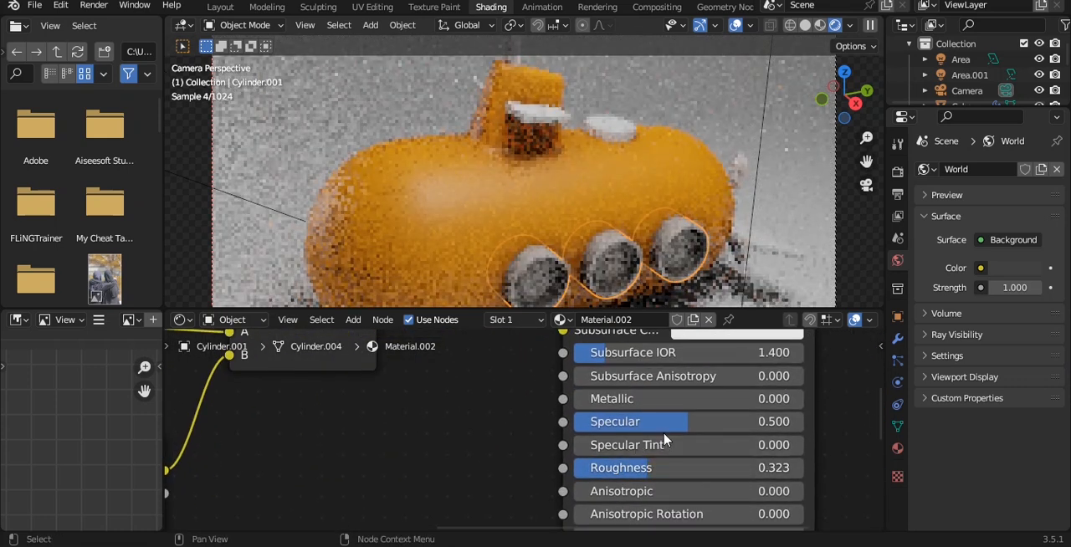
middle_click_drag(659, 416, 654, 469)
left_click_drag(654, 453, 719, 452)
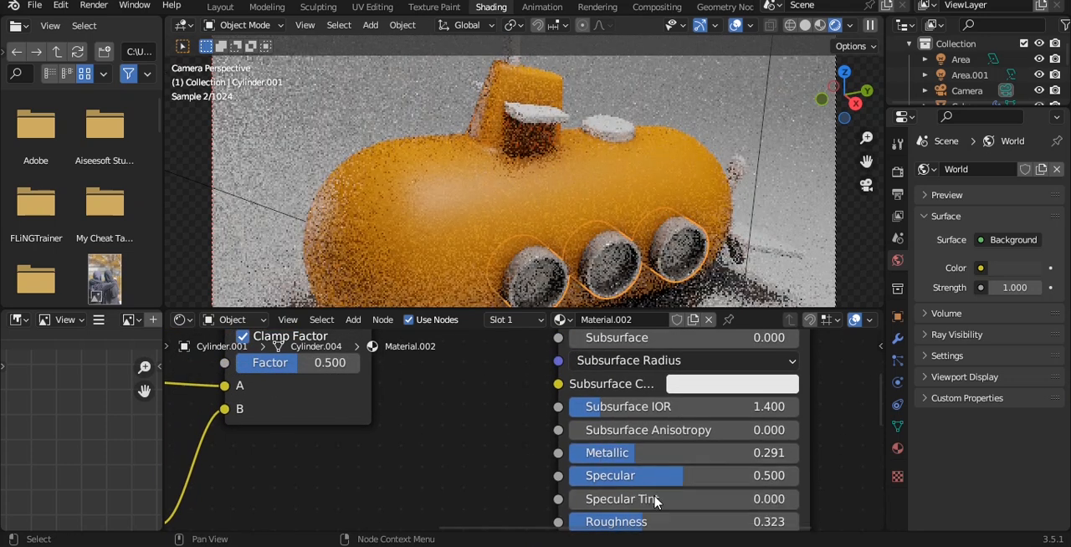
left_click_drag(660, 521, 637, 521)
key("ctrl+s")
Enter Edit Mode on the porthole mesh and switch to the Layout workspace.
middle_click_drag(566, 280, 543, 226, "shift")
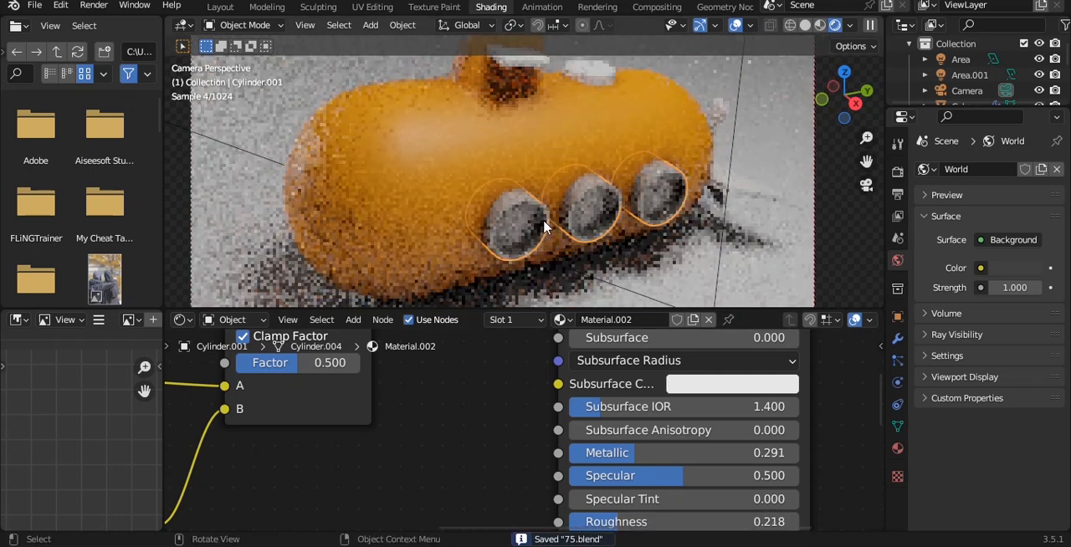
key("Tab")
scroll(527, 244, "up", 4)
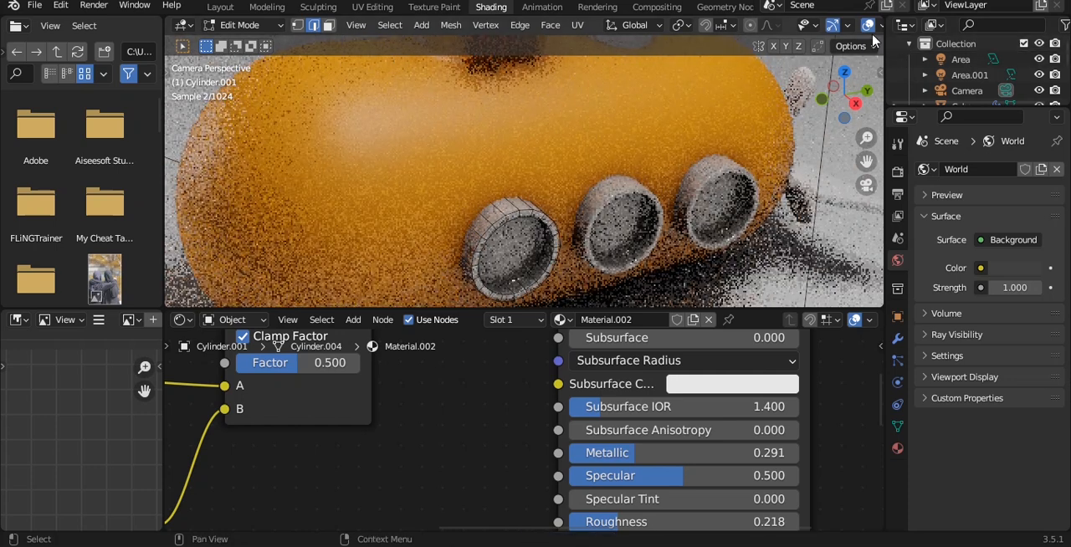
left_click(220, 7)
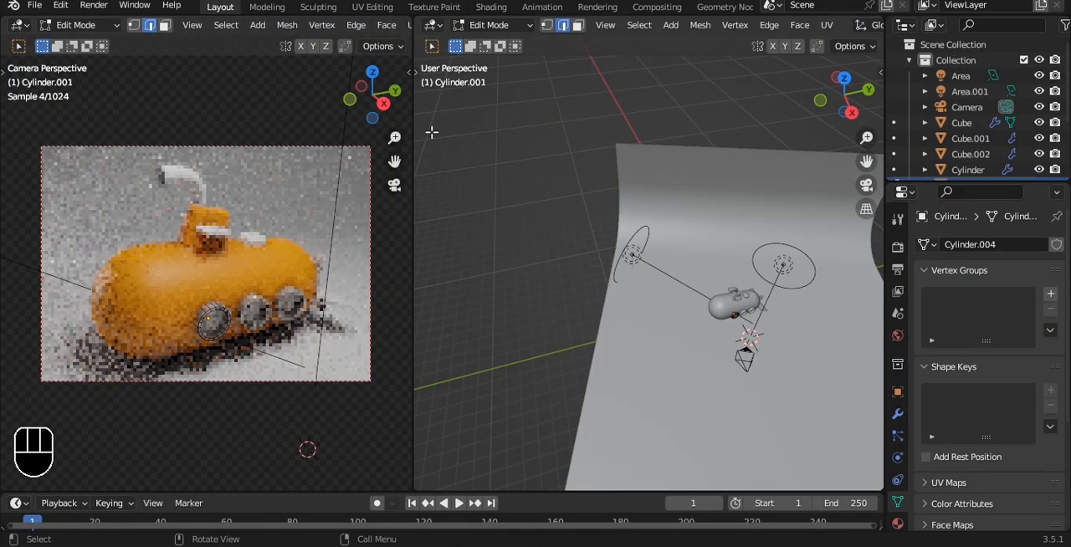
Switch to face selection and select the inner glass face of the front porthole.
scroll(310, 25, "down", 5)
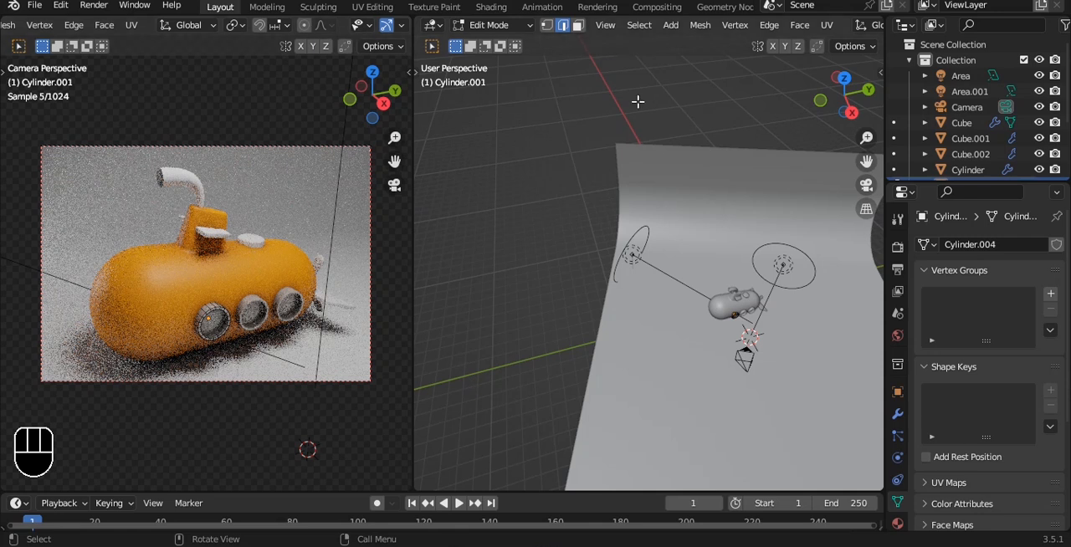
scroll(733, 281, "up", 6)
left_click_drag(757, 322, 694, 223, "alt+shift")
scroll(694, 223, "up", 4)
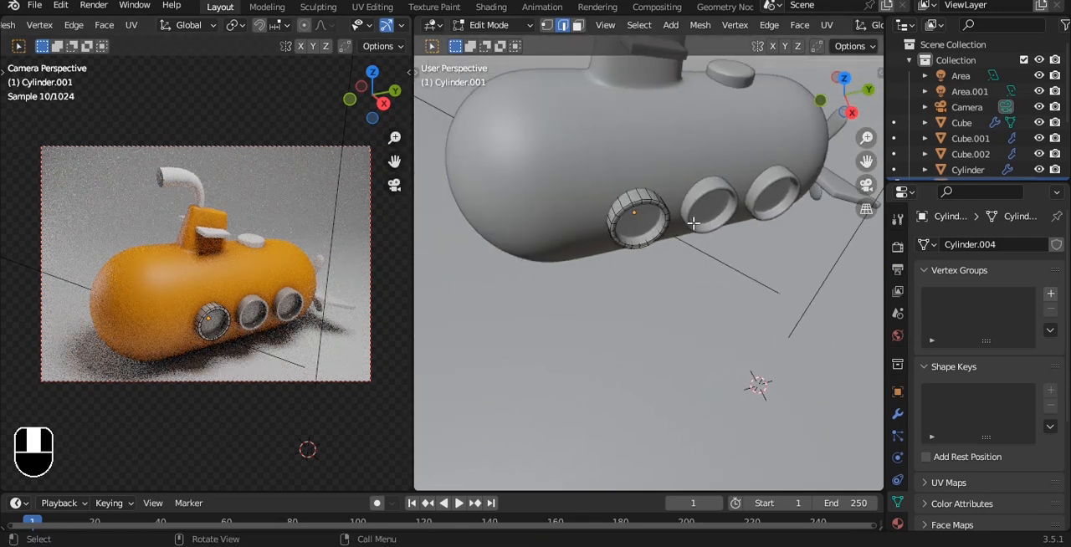
key("Tab")
scroll(653, 242, "up", 6)
key("Tab")
scroll(647, 232, "down", 3)
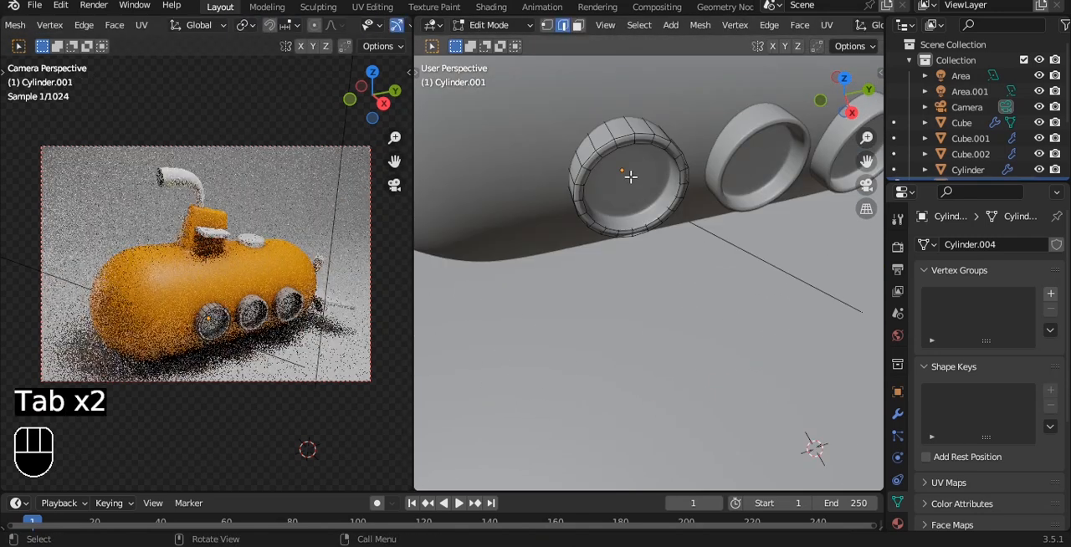
key("3")
left_click(630, 176)
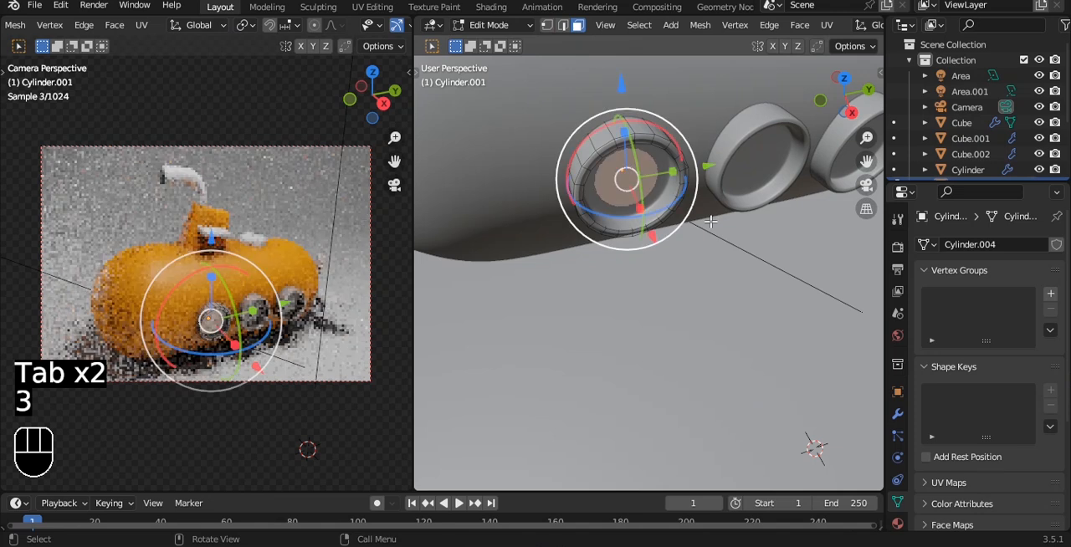
Add a new material with a near-black Base Color (Value 0.013), assign it to the porthole glass, leave Edit Mode and save the file.
left_click(898, 523)
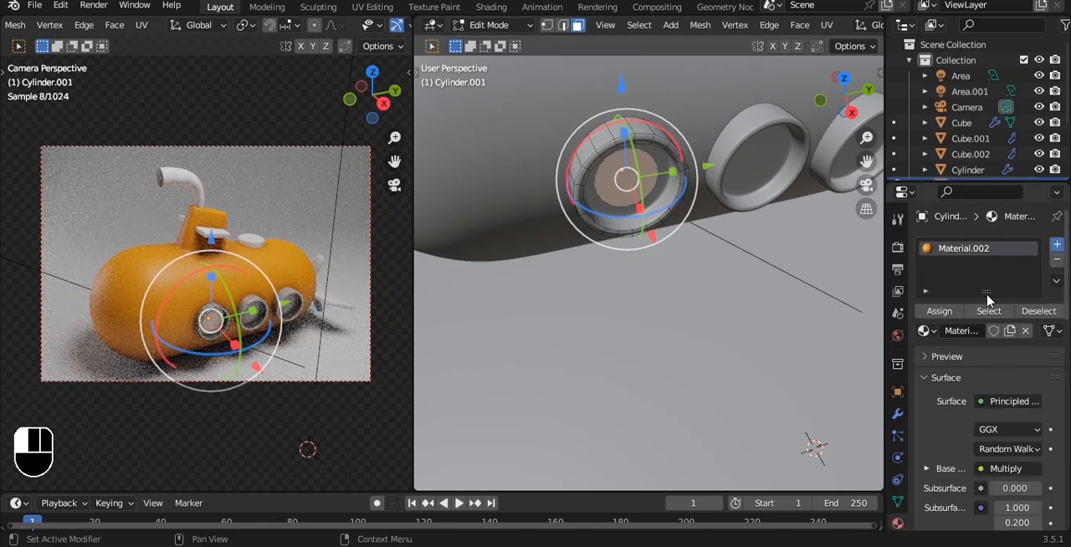
left_click(947, 335)
left_click(992, 356)
left_click(1016, 495)
left_click_drag(1029, 319, 1028, 360)
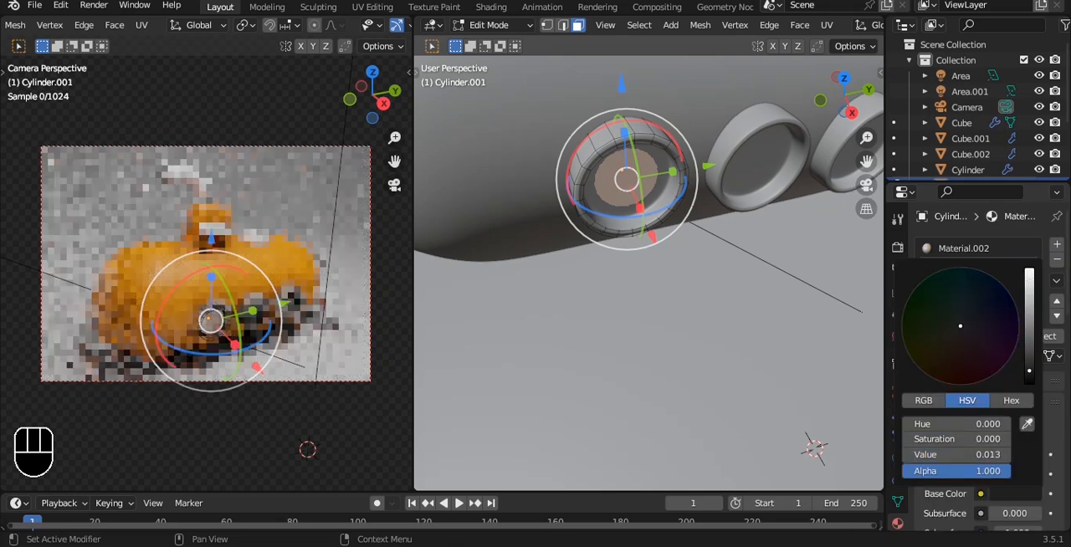
key("Tab")
key("a")
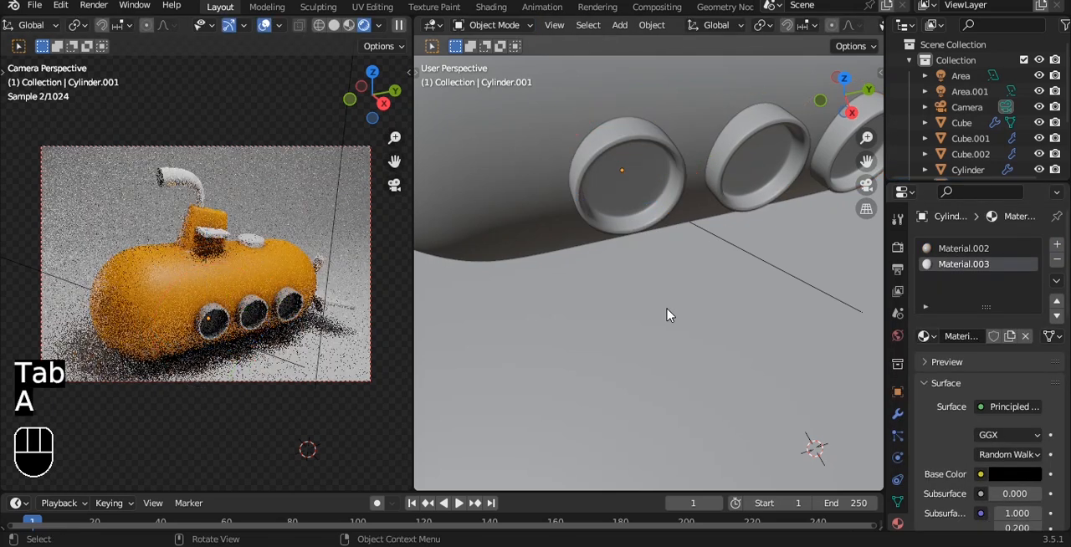
key("ctrl+s")
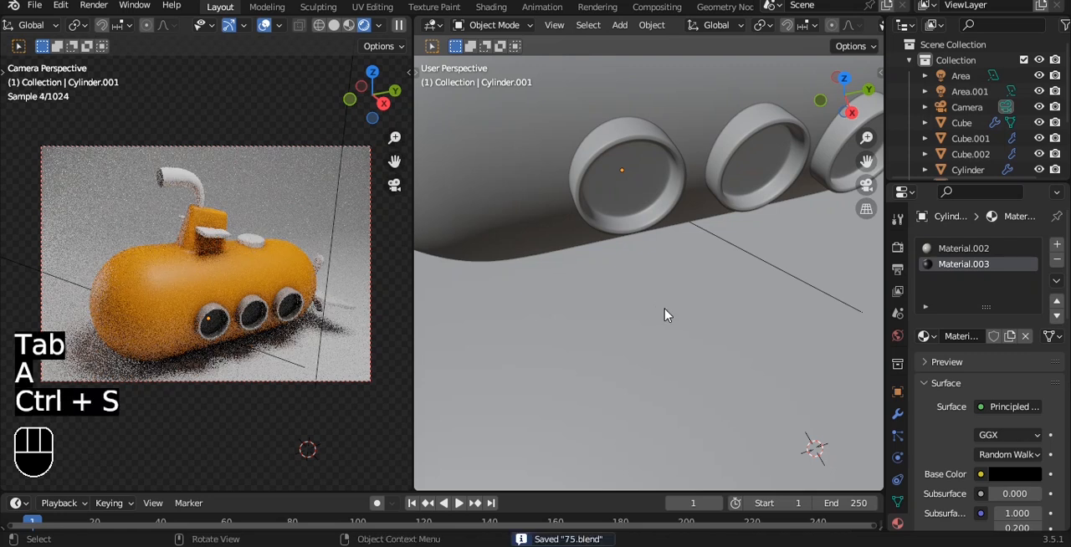
Link the portholes' materials to the round hatch on top of the hull and save the file.
left_click(257, 244)
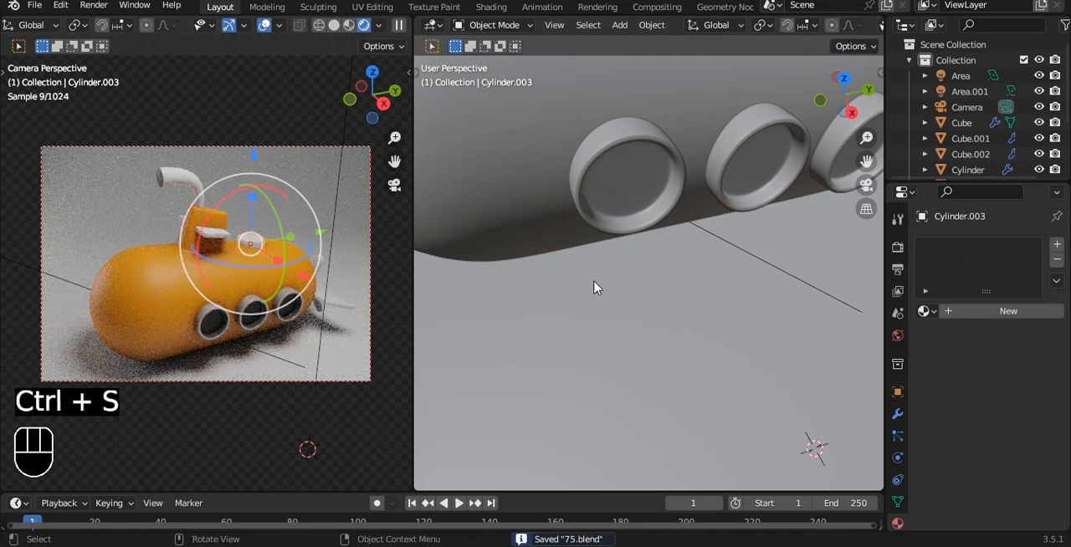
left_click(651, 196, "shift")
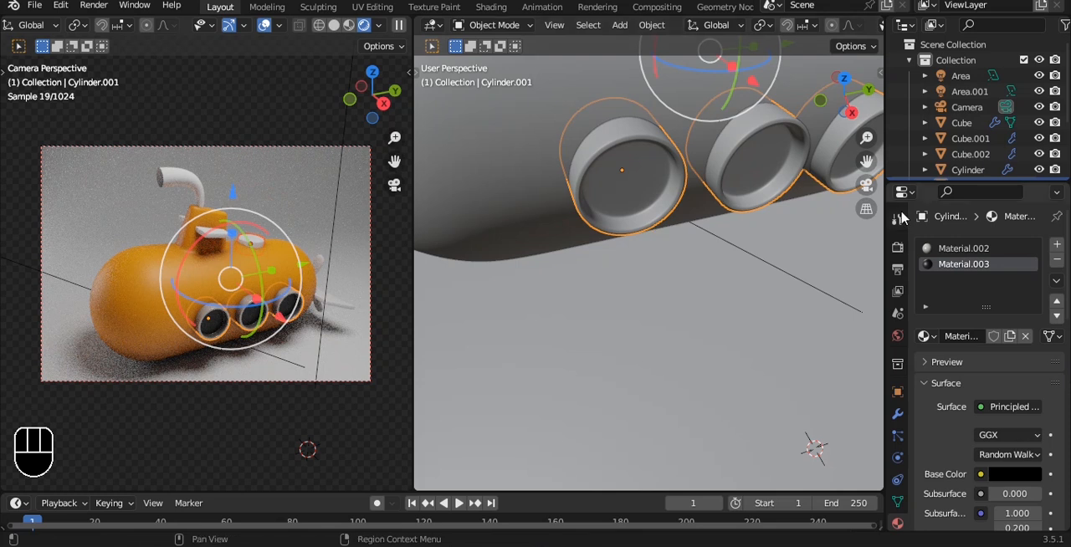
key("ctrl+l")
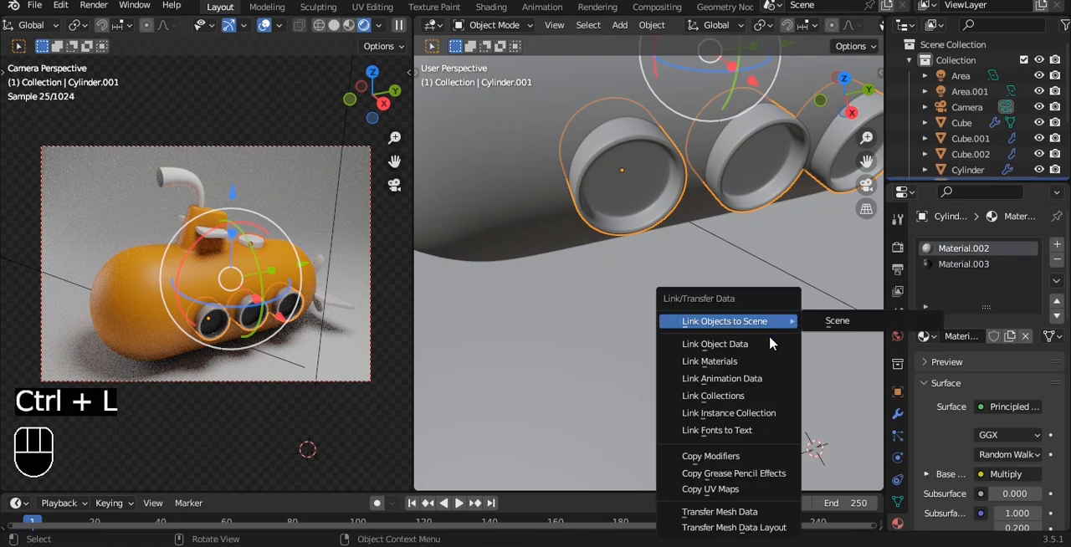
left_click(745, 364)
key("a")
key("ctrl+s")
Assign the existing orange material "Material" to the tower fins and save the file.
middle_click_drag(561, 220, 629, 217)
left_click(572, 195)
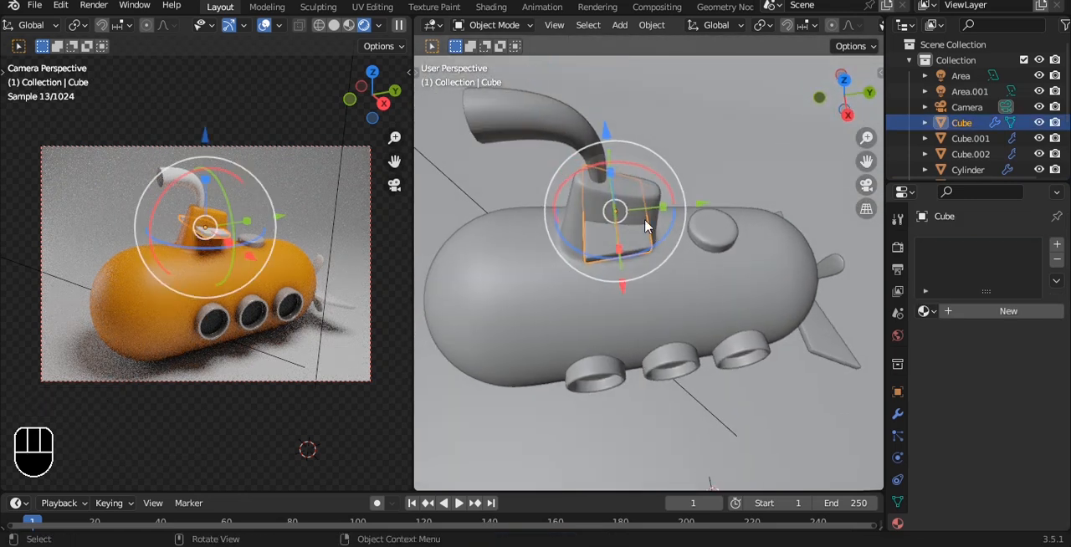
left_click(924, 311)
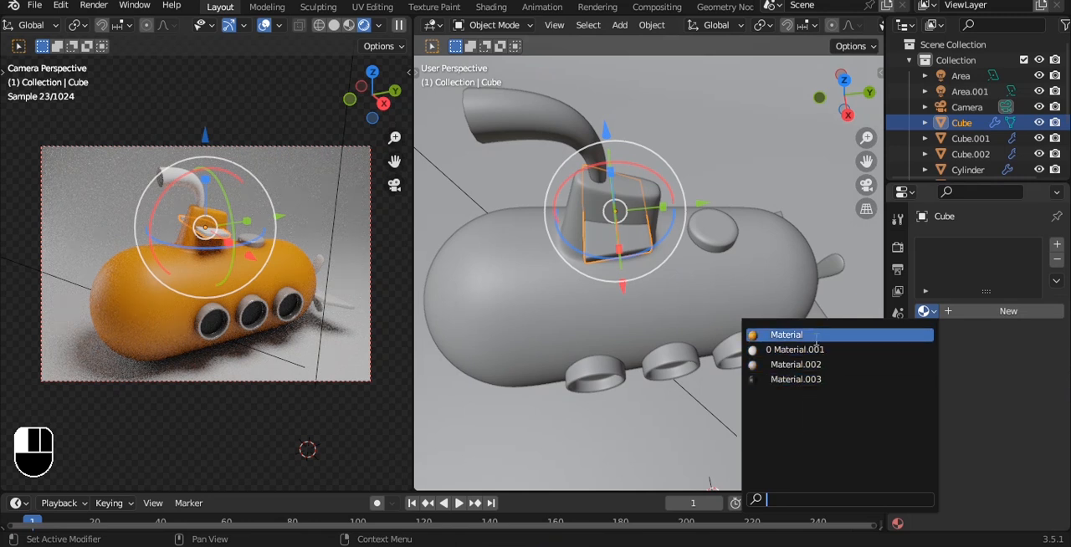
left_click(814, 335)
key("ctrl+s")
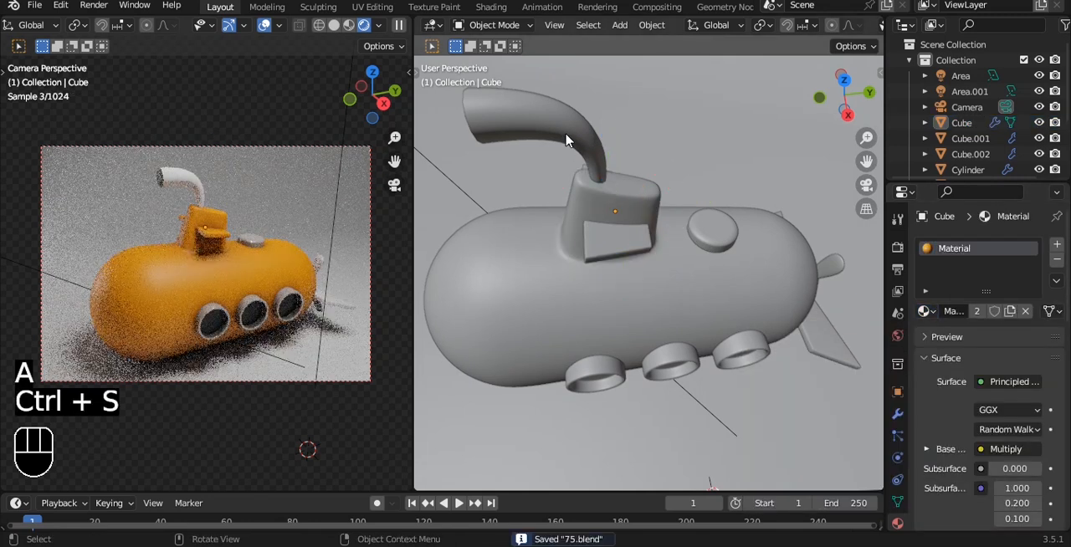
Assign the existing material Material.002 to the periscope pipe and save the file.
left_click(574, 148)
left_click(924, 311)
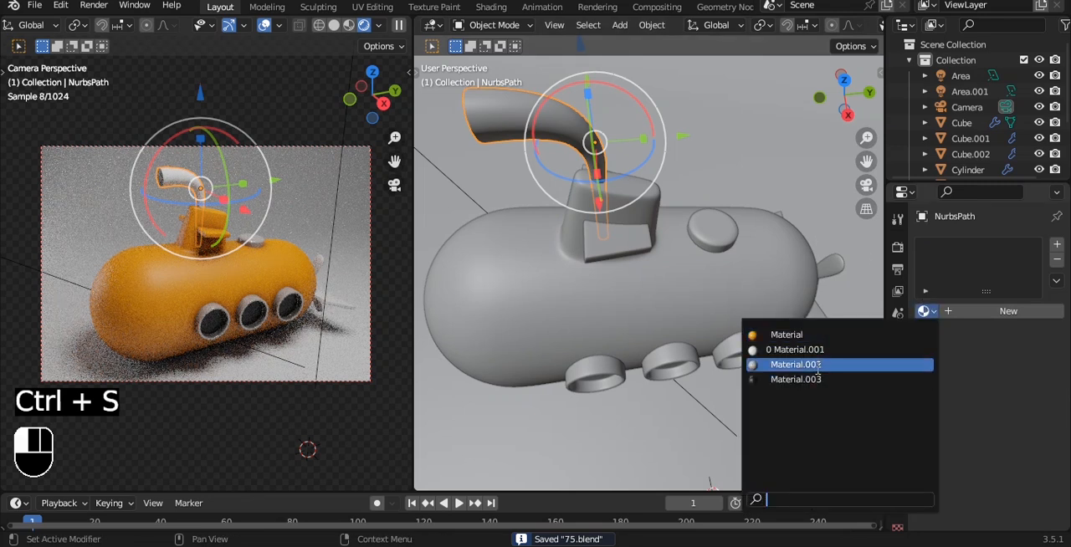
left_click(817, 365)
key("a")
key("ctrl+s")
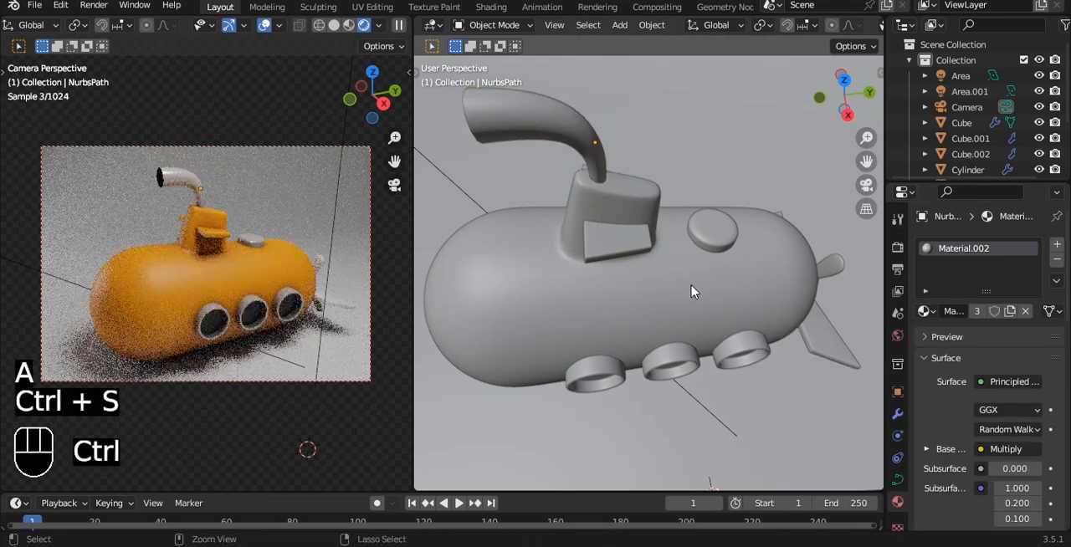
Convert the periscope curve to a mesh and enter Edit Mode on it.
left_click(577, 134)
middle_click_drag(579, 136, 672, 199)
key("Tab")
key("Tab")
key("ctrl+a")
left_click(669, 198)
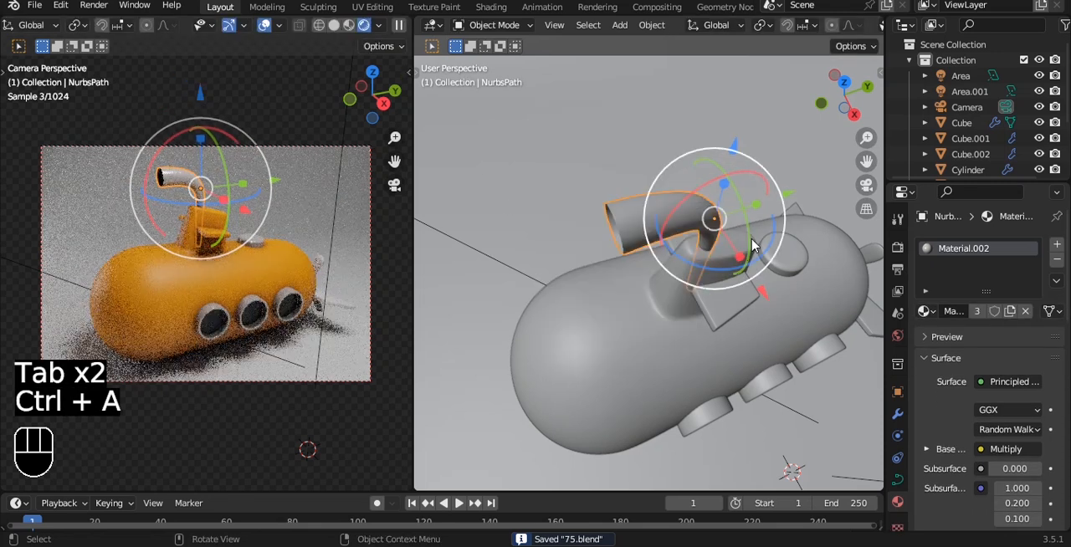
right_click(700, 186)
mouse_move(713, 218)
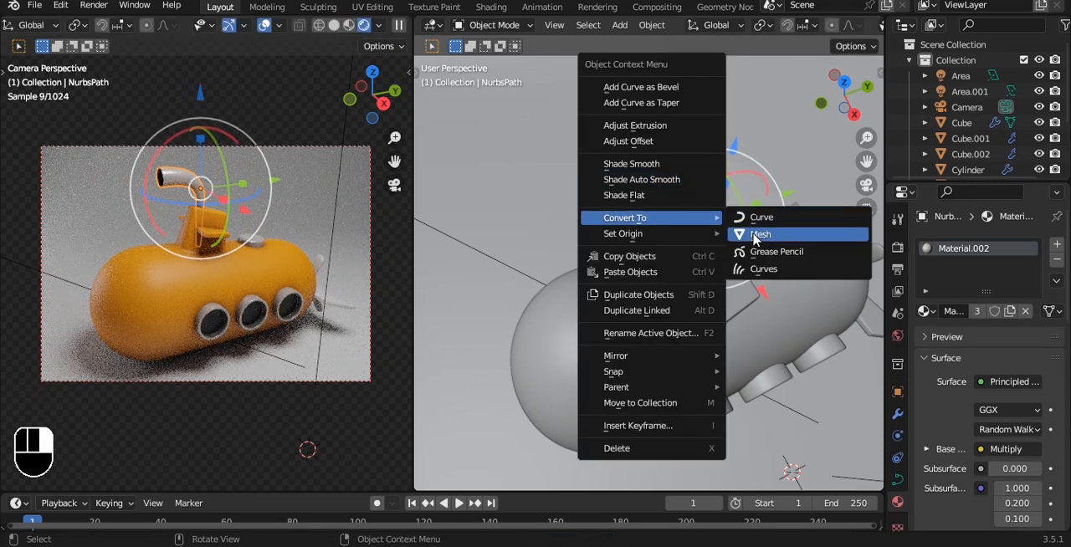
left_click(758, 235)
key("Tab")
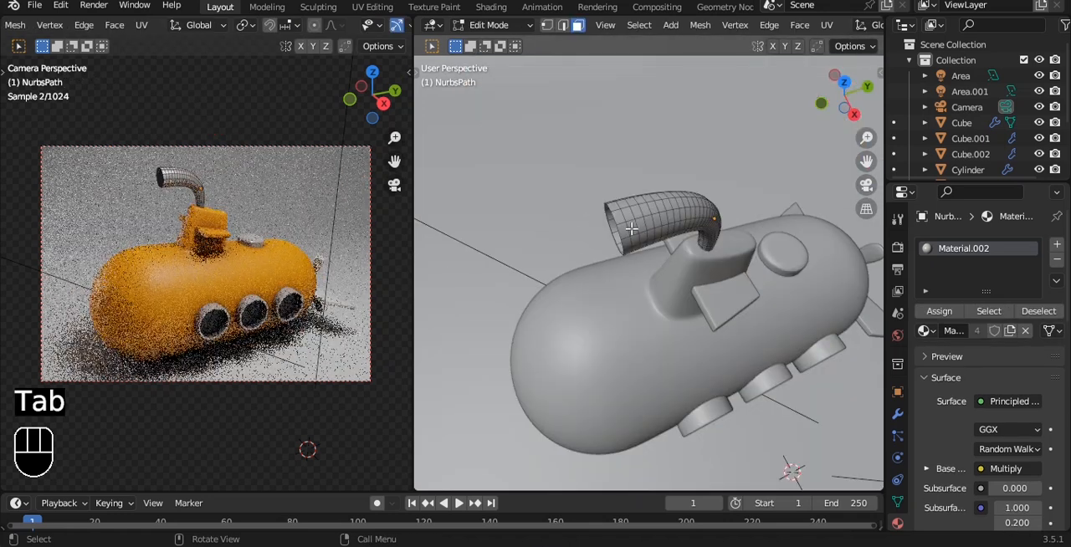
Extrude the edge loop at the periscope's open end outward at scale 1.303, and extrude it again -0.066165 m along Y.
scroll(631, 228, "up", 5)
key("2")
double_click(503, 161)
scroll(521, 168, "down", 5)
left_click_drag(642, 190, 629, 171, "alt")
key("e")
key("s")
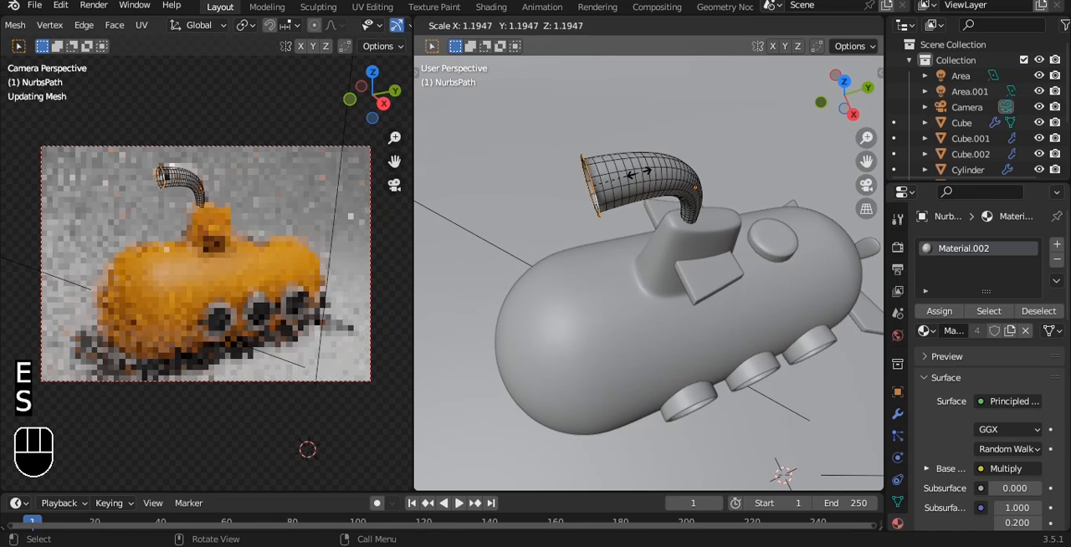
left_click(643, 174)
key("e")
key("y")
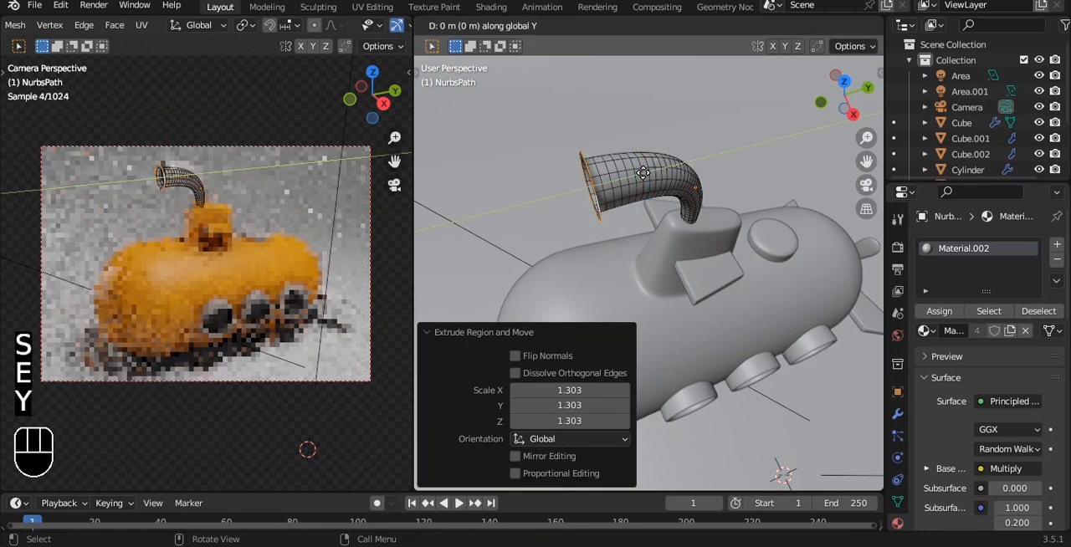
left_click(636, 171)
Extrude the periscope rim inward at scale 0.621, and extrude that inner loop slightly back into the pipe along Y.
scroll(633, 173, "up", 6)
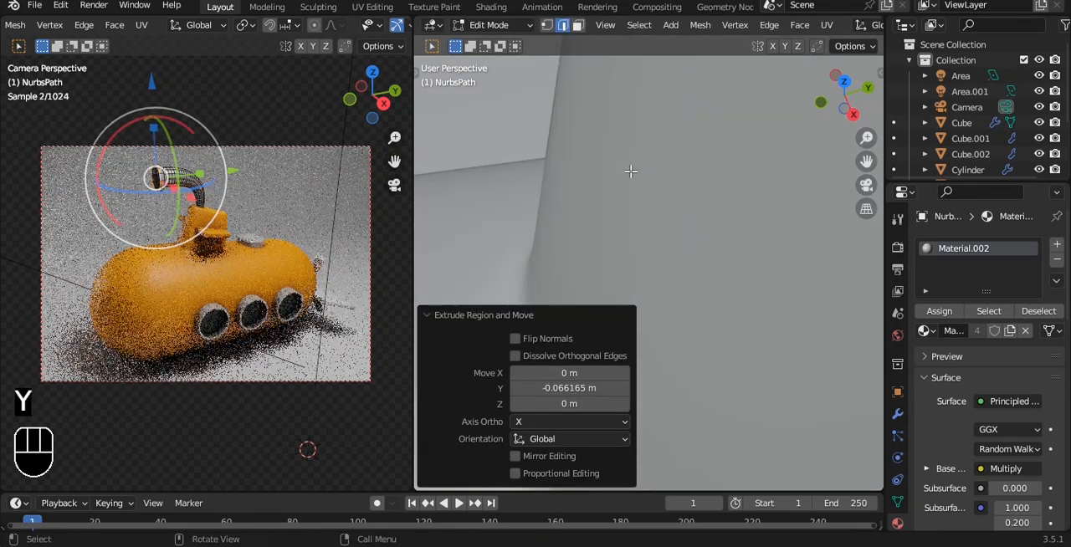
scroll(633, 172, "down", 7)
middle_click_drag(633, 173, 676, 200, "shift")
scroll(676, 200, "up", 5)
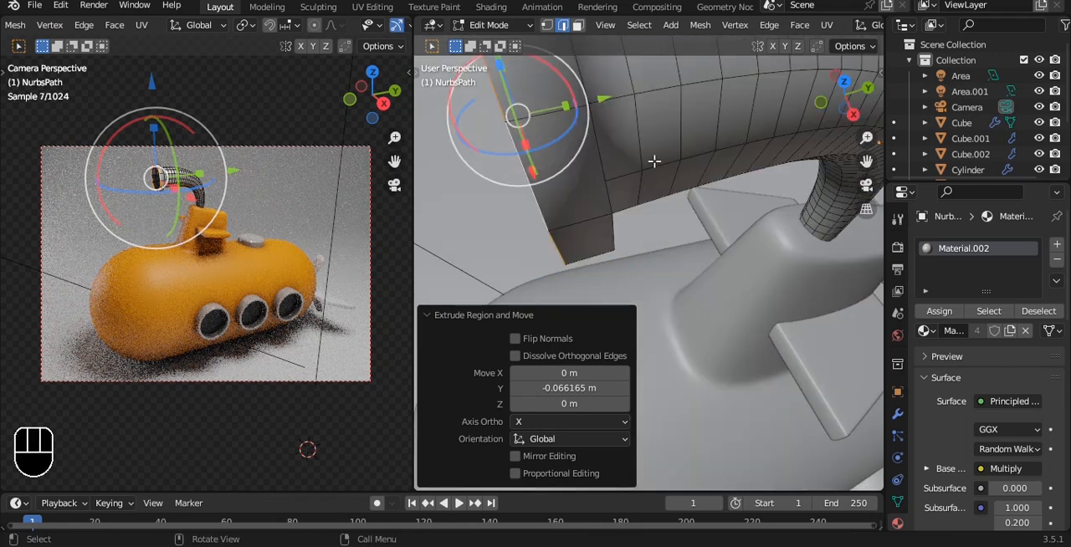
scroll(652, 159, "down", 7)
middle_click_drag(652, 159, 675, 152, "alt")
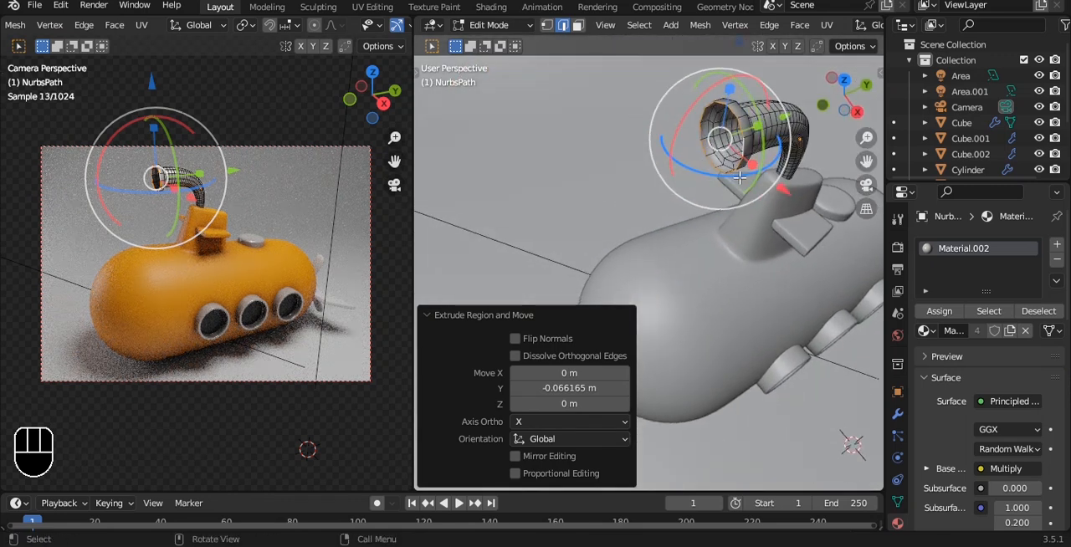
key("e")
key("s")
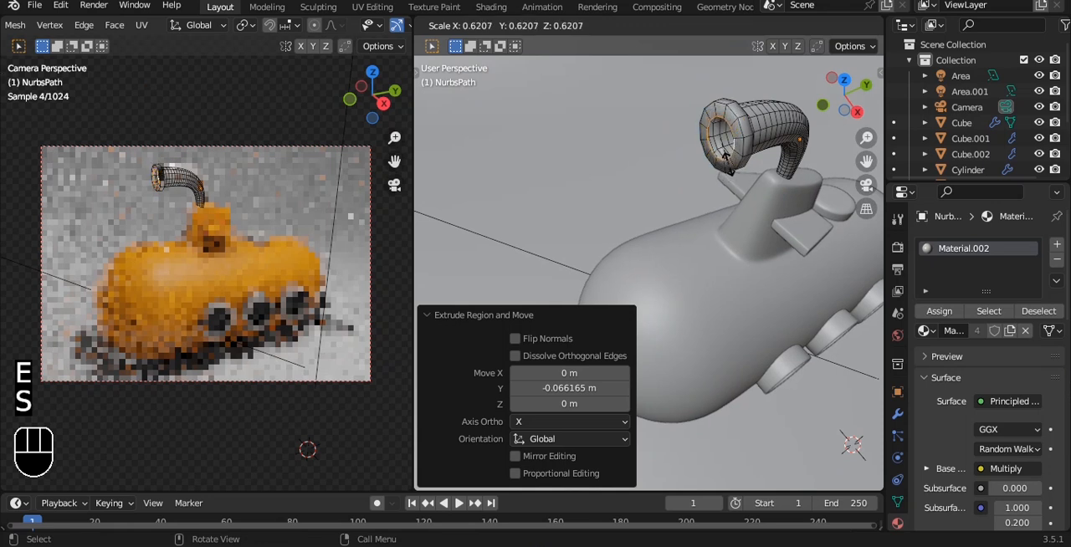
left_click(724, 155)
key("e")
key("y")
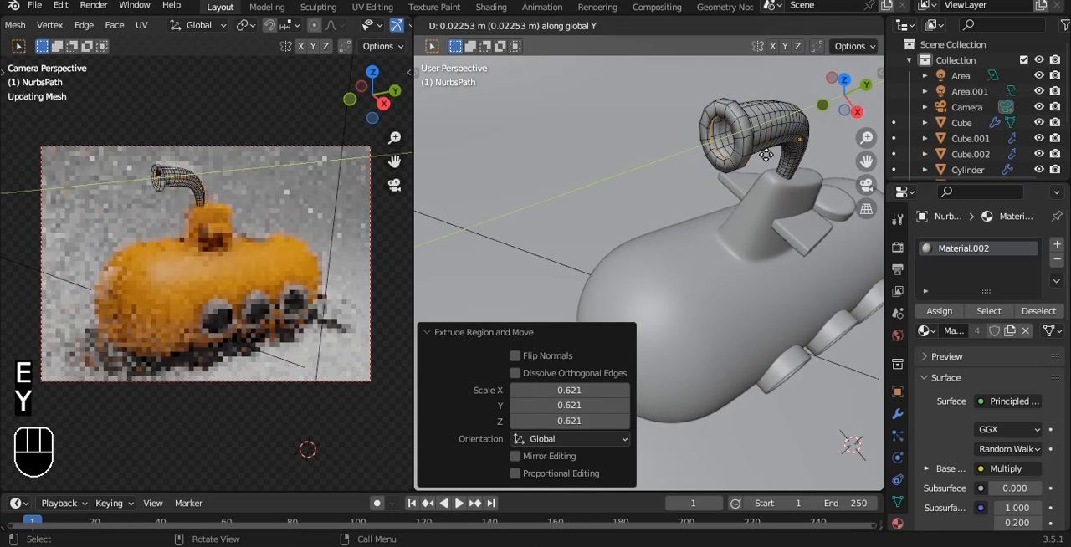
left_click(758, 153)
Leave Edit Mode and add a level 2 Subdivision Surface modifier to the periscope.
key("Tab")
middle_click_drag(757, 153, 750, 151, "alt")
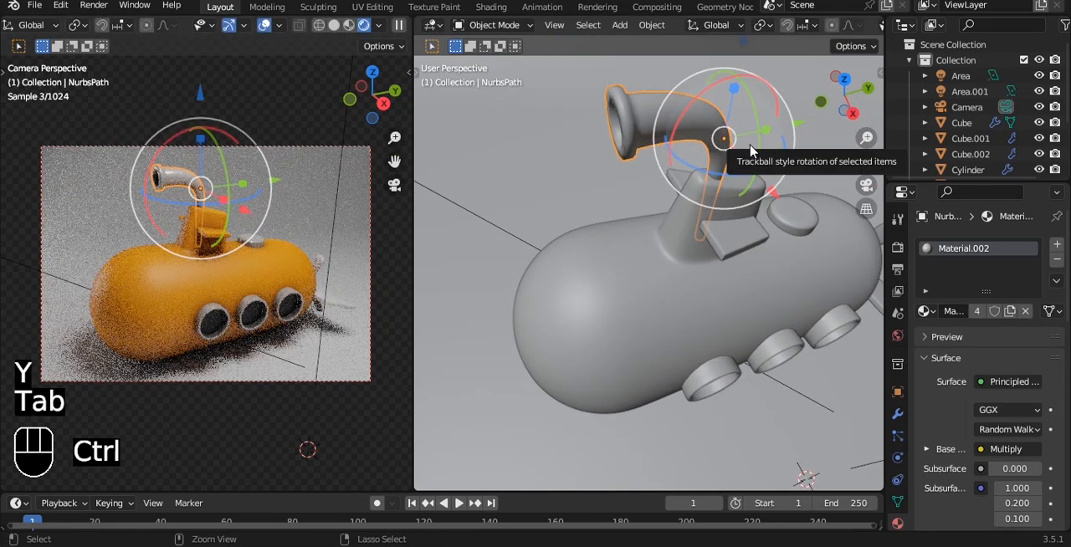
key("ctrl+2")
Isolate the periscope, extrude its inner edge loop inward at scale 0.850, and fill the opening with a face.
middle_click_drag(715, 176, 691, 188, "alt")
key("slash")
key("Tab")
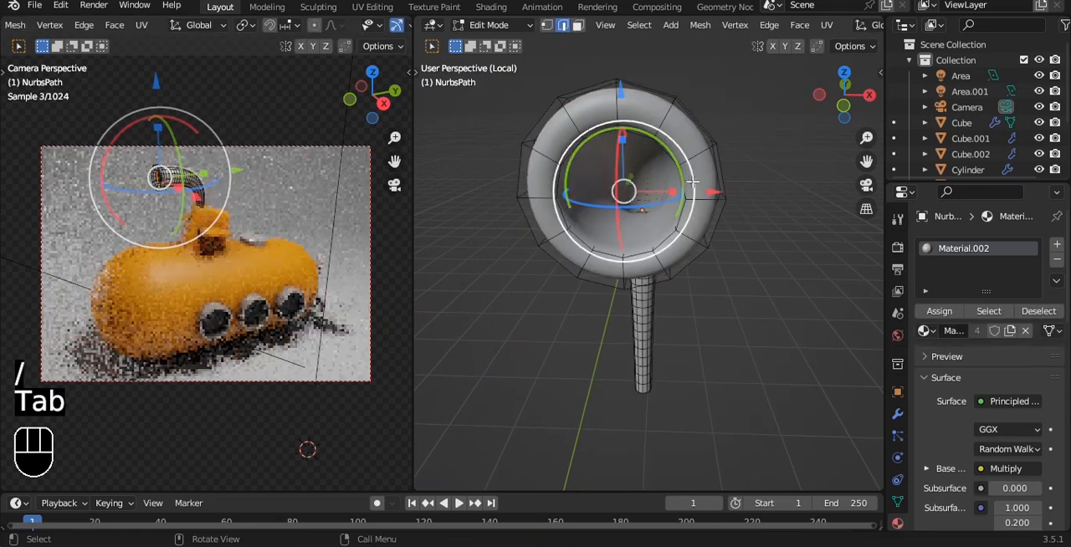
key("e")
key("s")
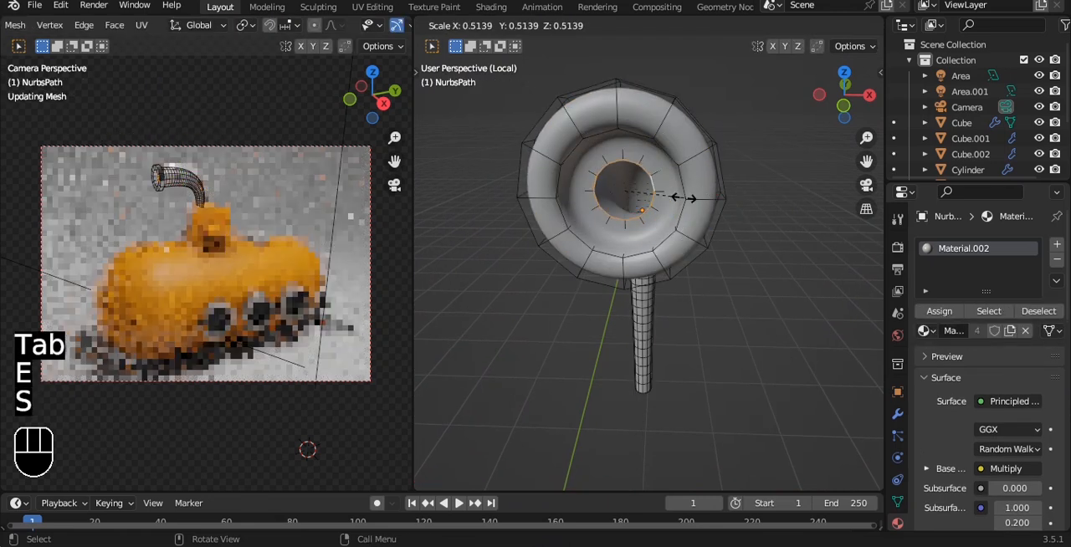
left_click(719, 201)
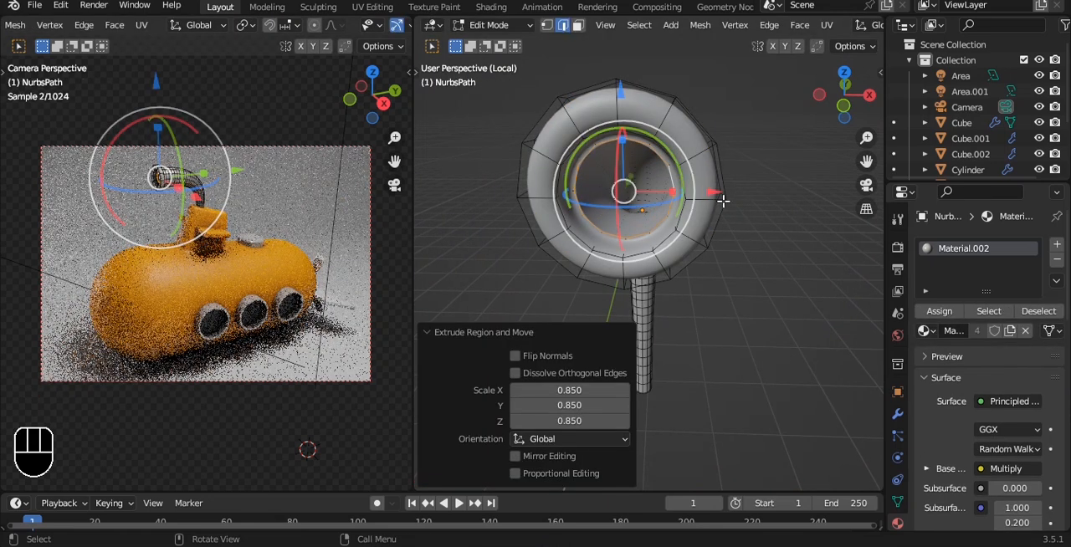
key("f")
Hide the periscope's subdivision in the viewport and add the ring of inner faces around the opening's cap to the face selection.
scroll(723, 204, "up", 3)
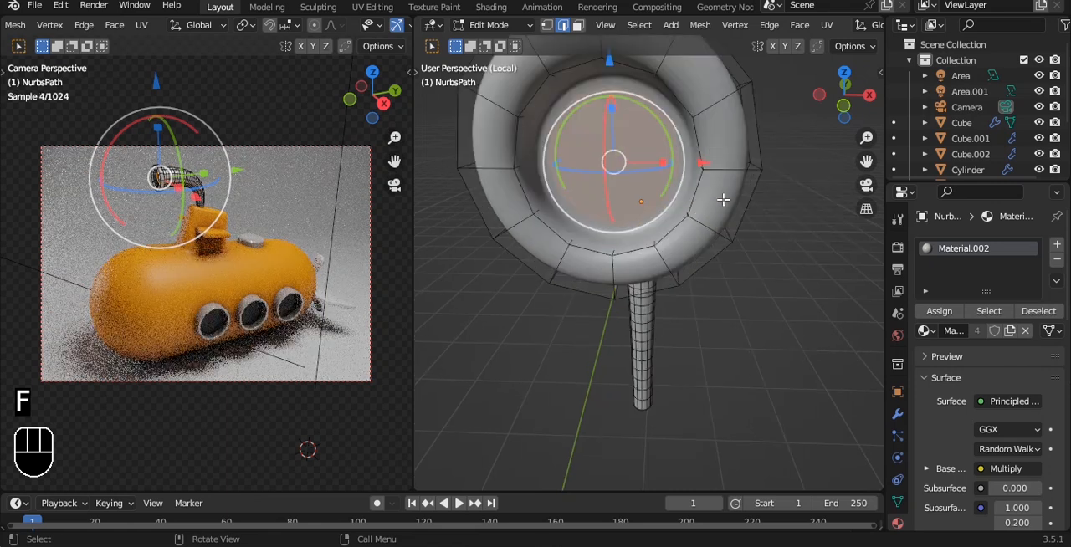
left_click(897, 413)
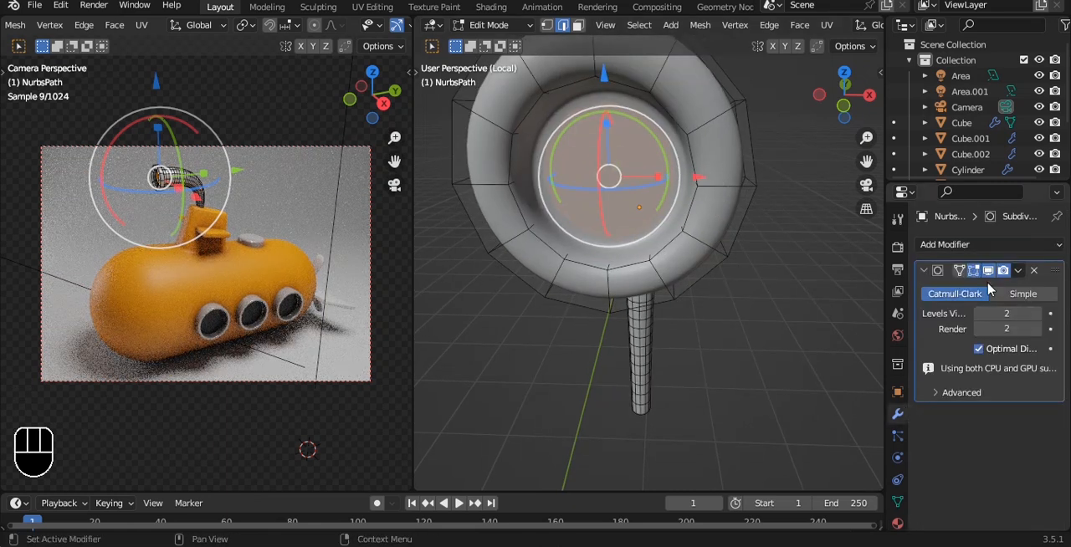
key("3")
double_click(674, 142, "shift")
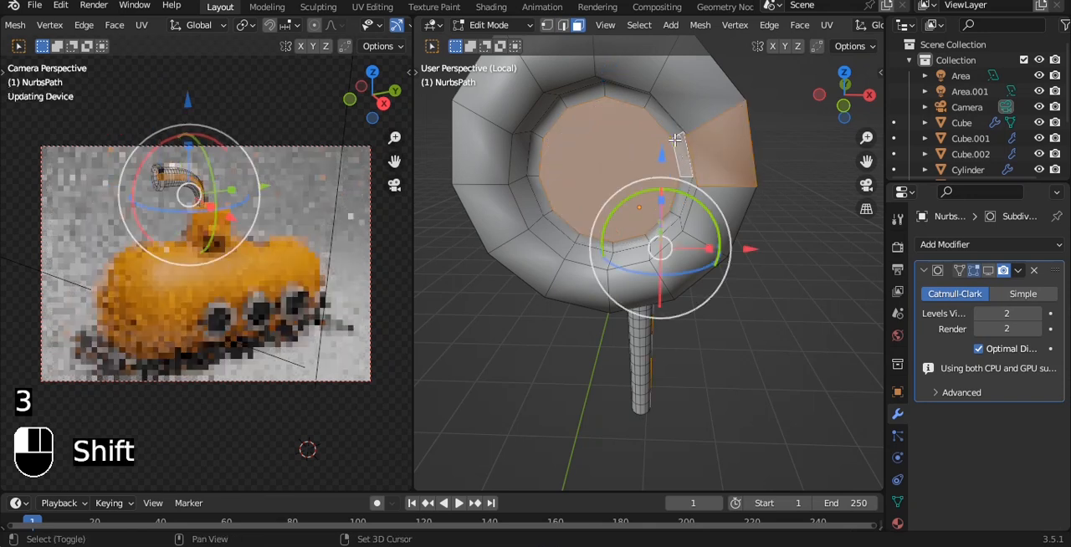
key("ctrl+z")
left_click(650, 107, "shift")
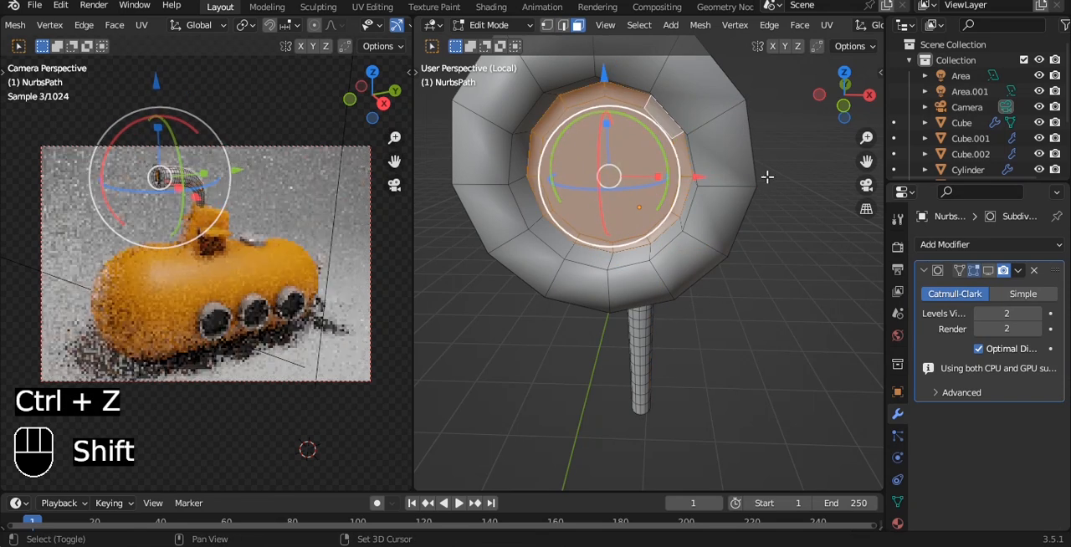
Add a new material with a black base color to the periscope, assign it to the selected opening faces, and leave Edit Mode.
left_click(898, 524)
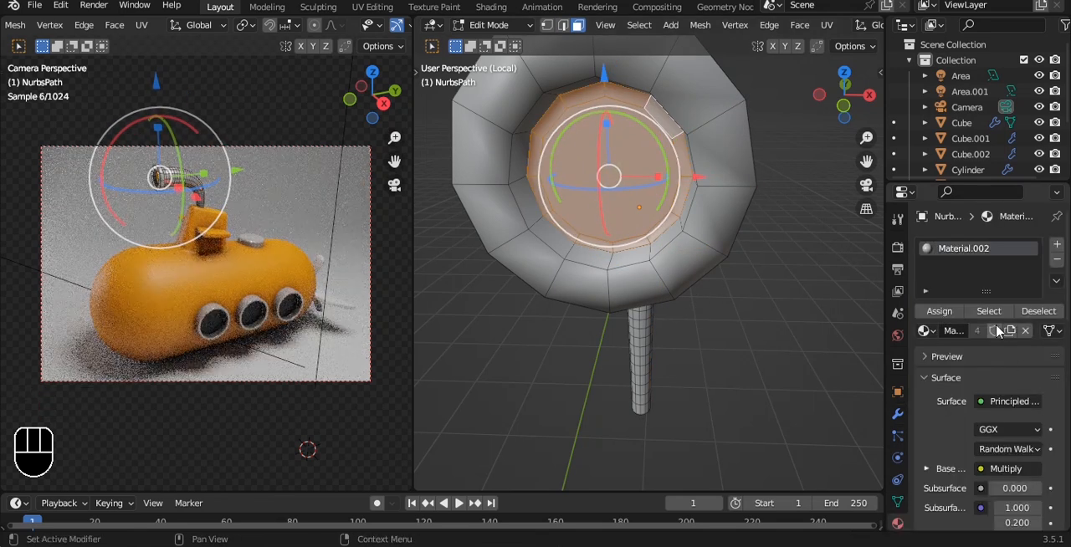
left_click(1056, 247)
left_click(992, 351)
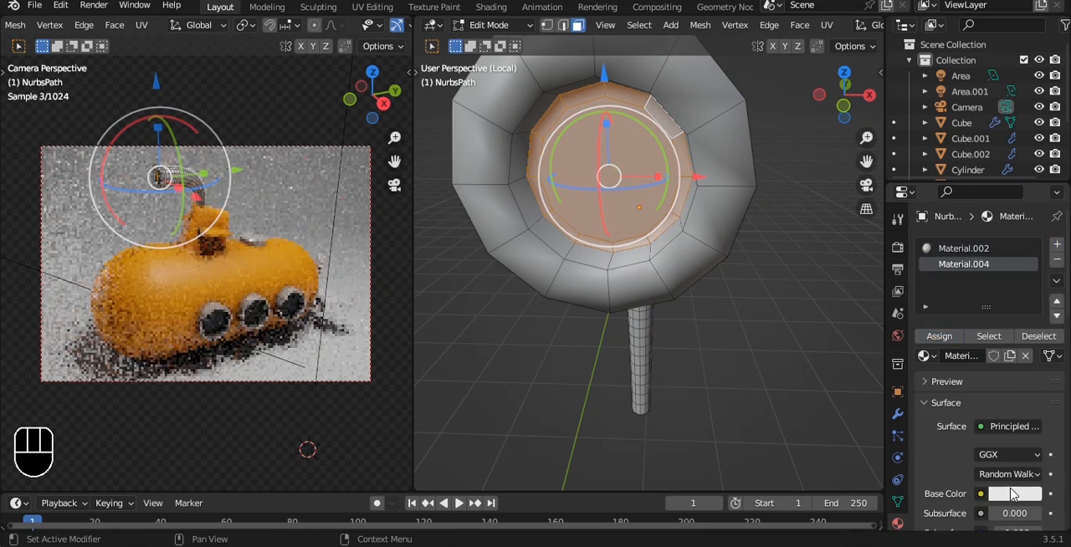
left_click(1014, 494)
left_click_drag(1029, 289, 1029, 381)
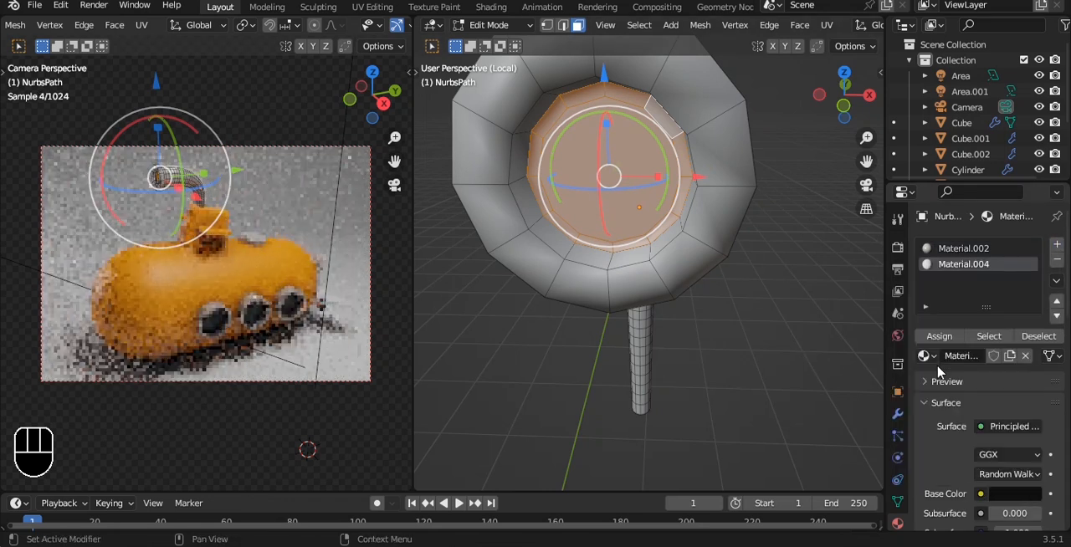
key("Tab")
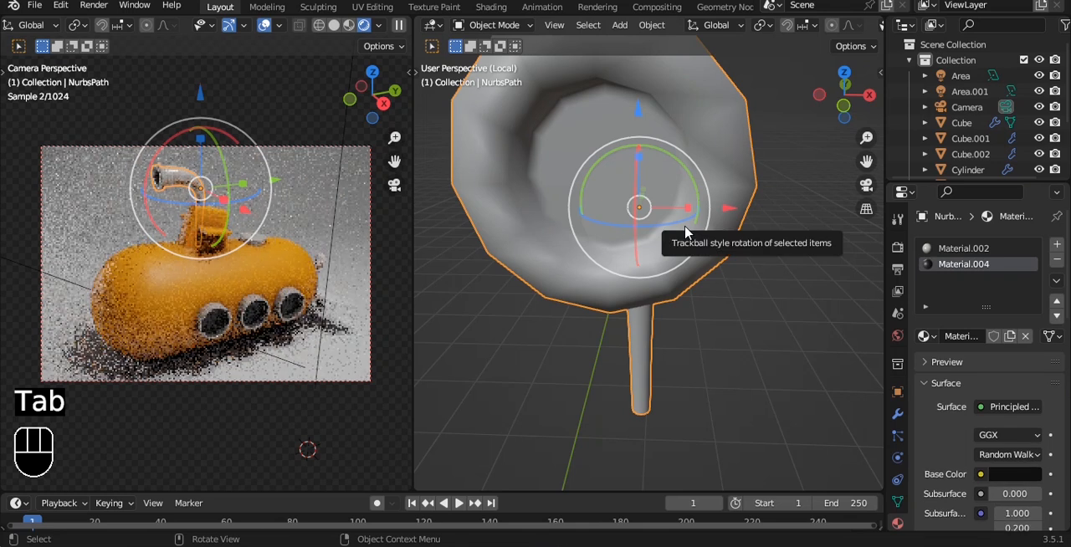
Show the periscope's subdivision in the viewport again, save the file, and leave local view to bring back the whole scene.
scroll(684, 228, "down", 4)
left_click(897, 413)
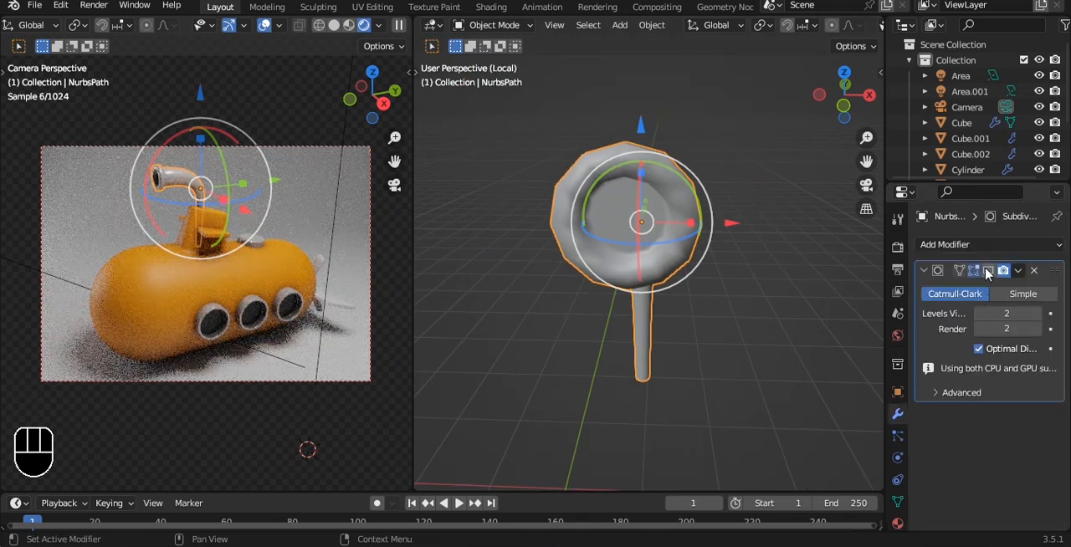
left_click(758, 263)
key("ctrl+s")
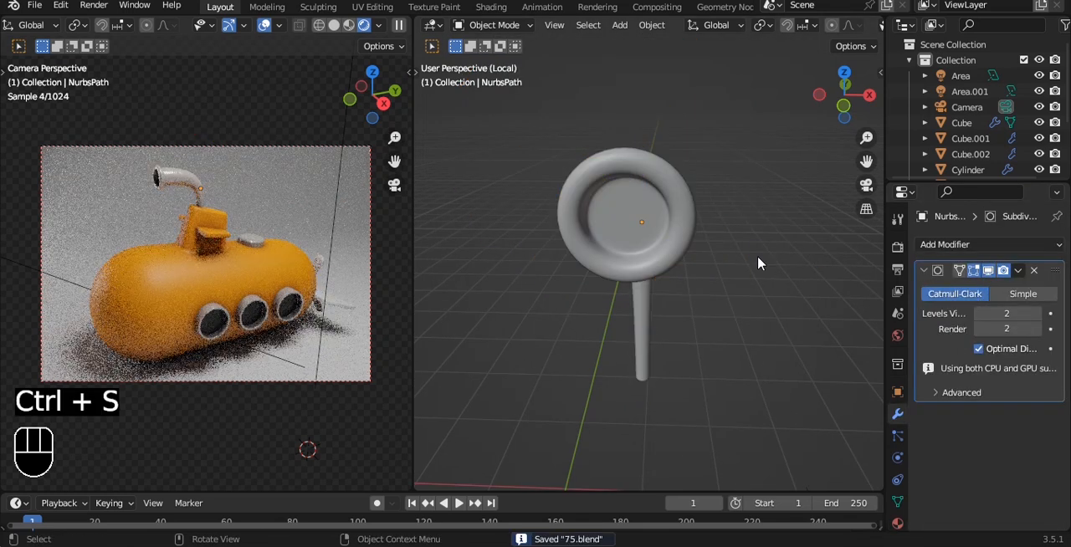
key("slash")
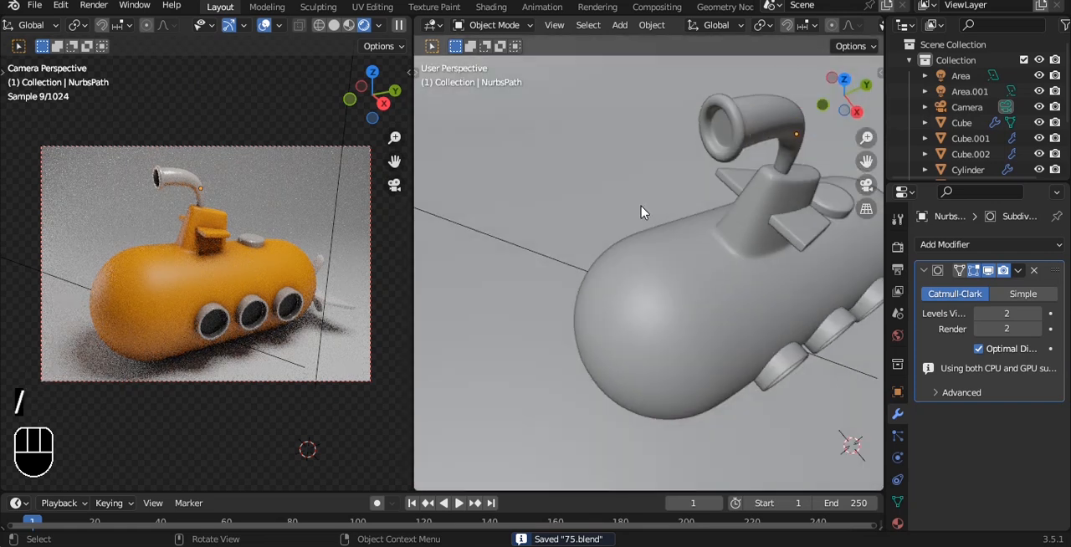
Set the color management look to Very High Contrast and save the file.
left_click(896, 248)
scroll(981, 443, "down", 8)
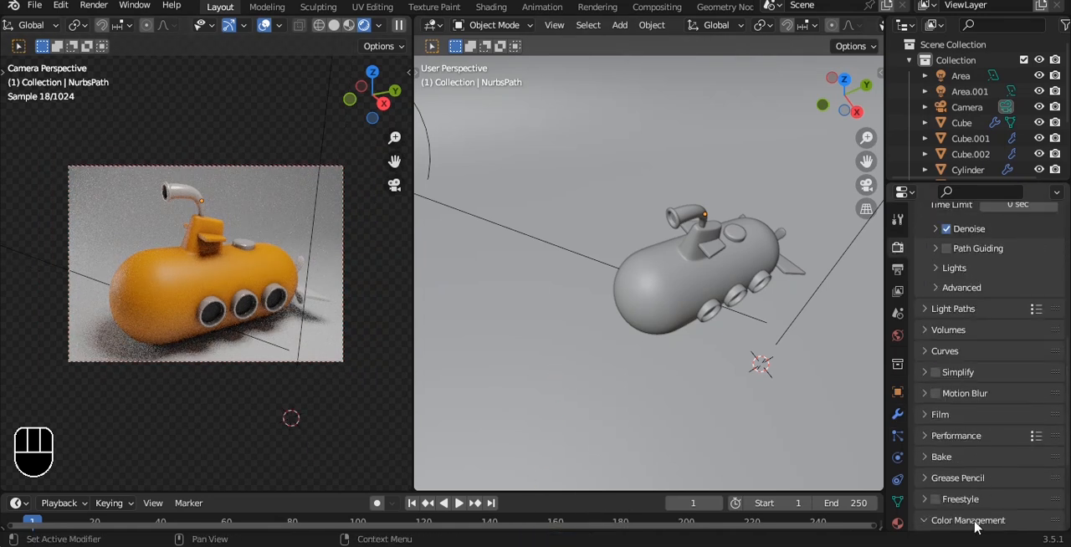
scroll(975, 526, "down", 3)
left_click(1012, 459)
left_click(1004, 424)
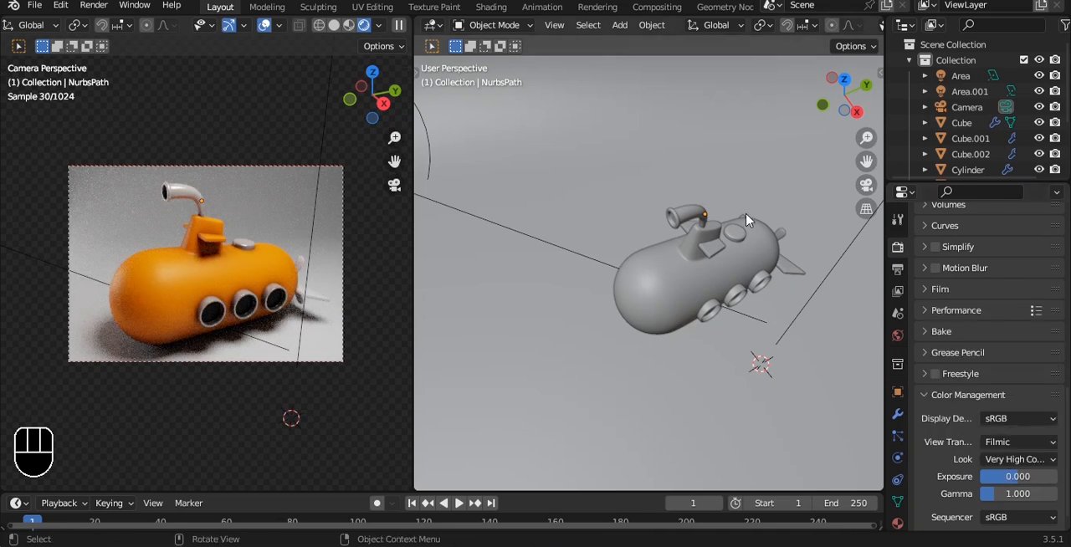
key("ctrl+s")
In top view, duplicate the area light above the submarine, offset the copy along positive X and negative Y beyond the camera, and save.
middle_click_drag(739, 181, 756, 204, "alt")
left_click(717, 261)
key("shift+d")
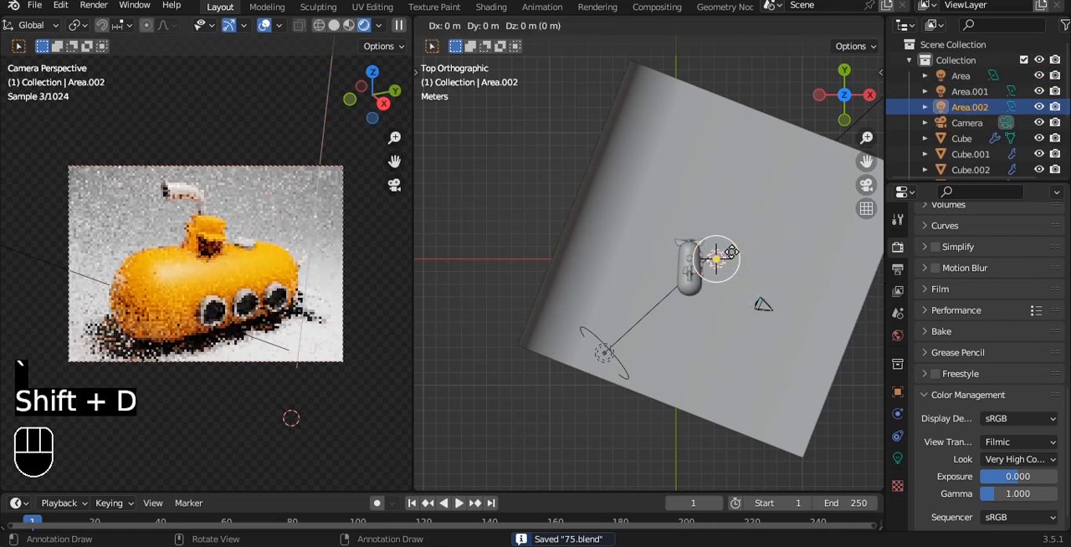
key("x")
left_click(795, 249)
left_click_drag(783, 199, 780, 285)
left_click(763, 91)
key("ctrl+s")
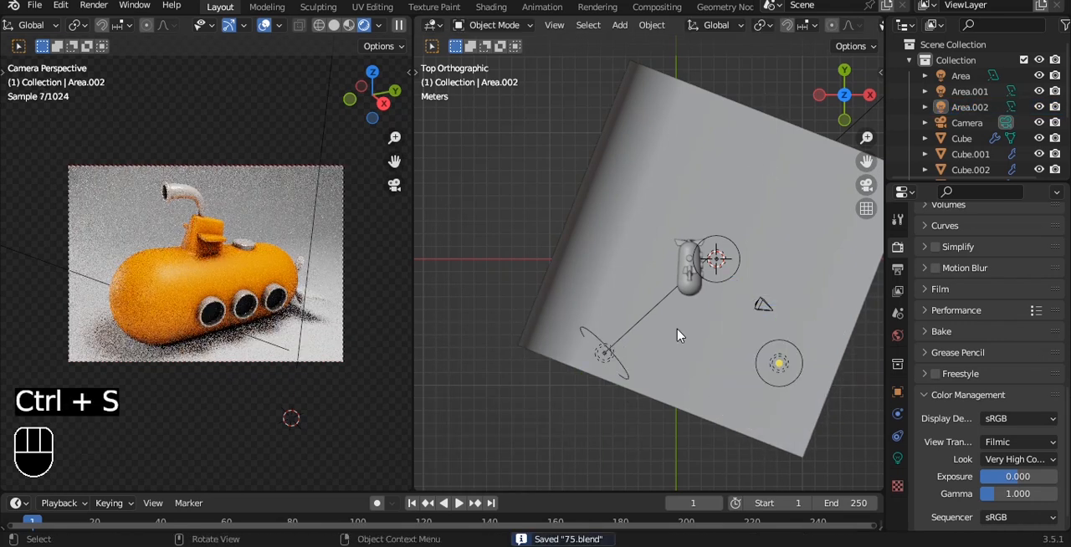
Give the backdrop plane a new material with a blue base color of hue 0.610, saturation 0.793 and value 0.800.
left_click(678, 358)
left_click(897, 524)
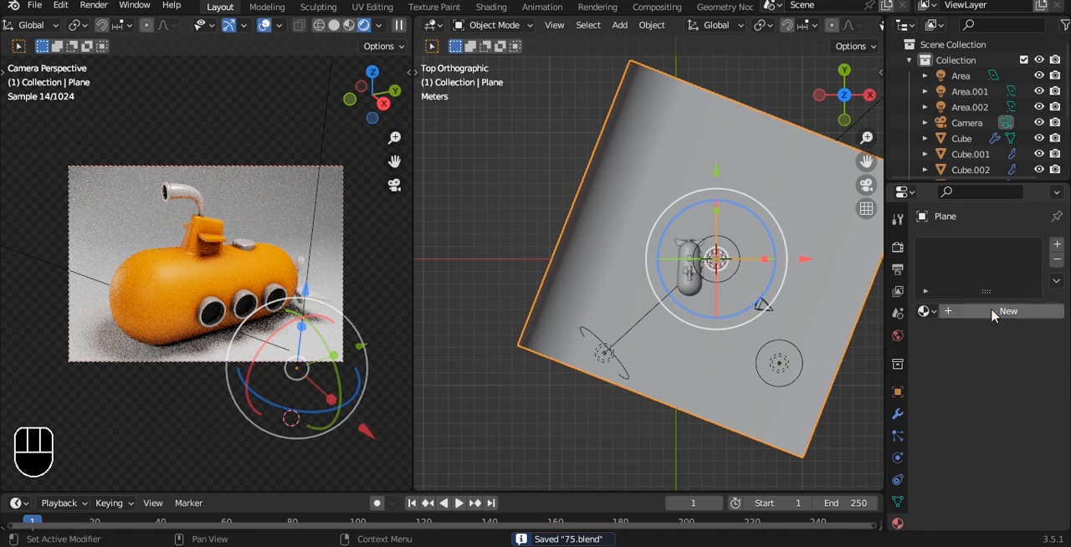
left_click(975, 311)
left_click(1015, 449)
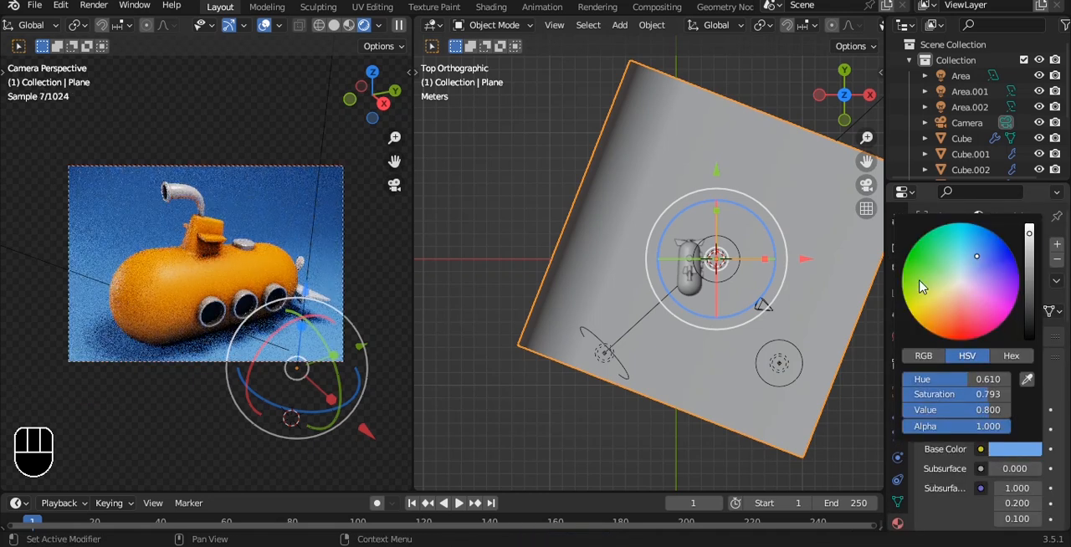
Duplicate the area light above the submarine 9.8052 m along Y and move the copy along negative X toward the backdrop's curved side.
left_click(718, 260)
key("shift+d")
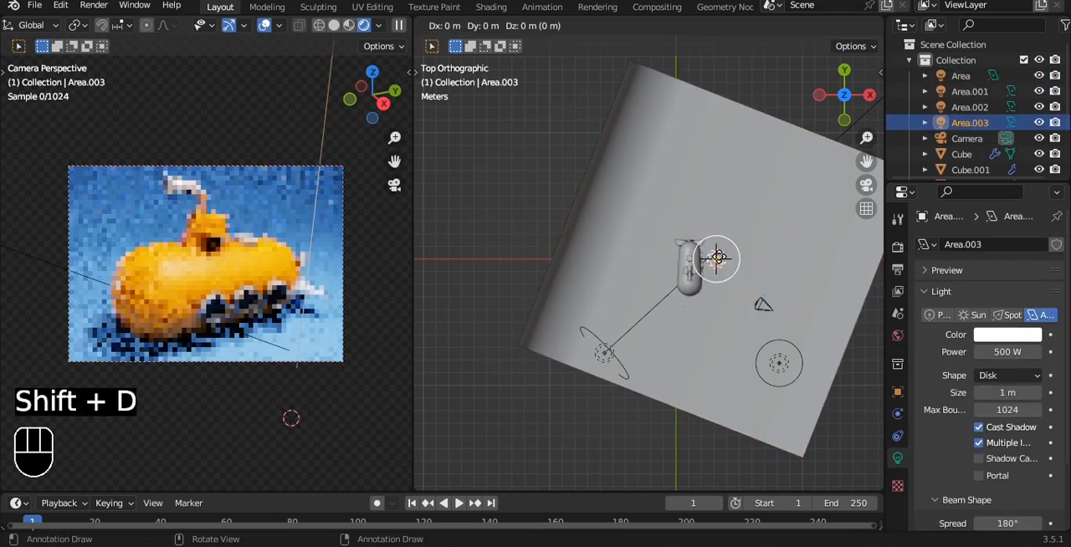
key("y")
left_click(721, 136)
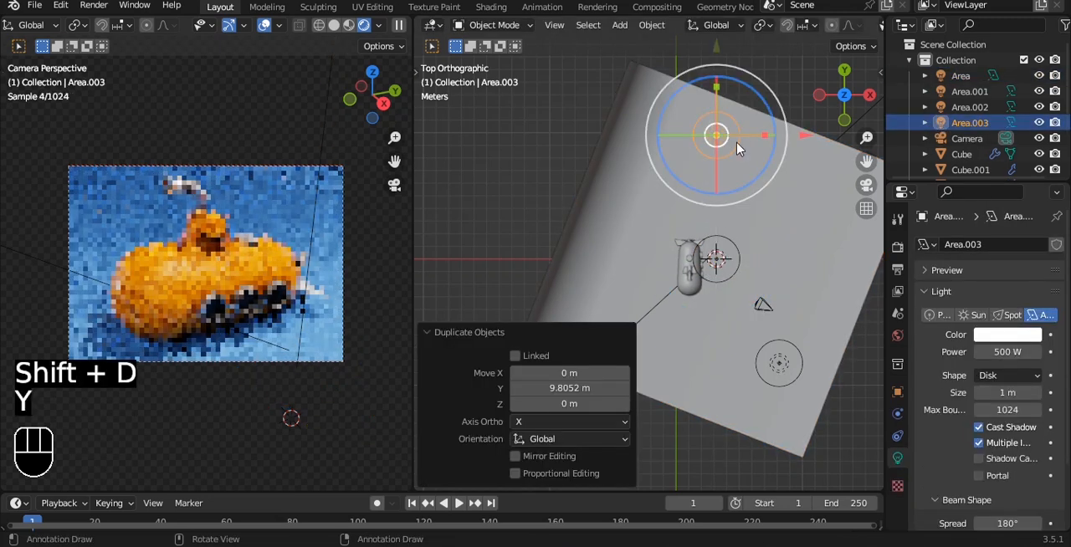
key("g")
key("x")
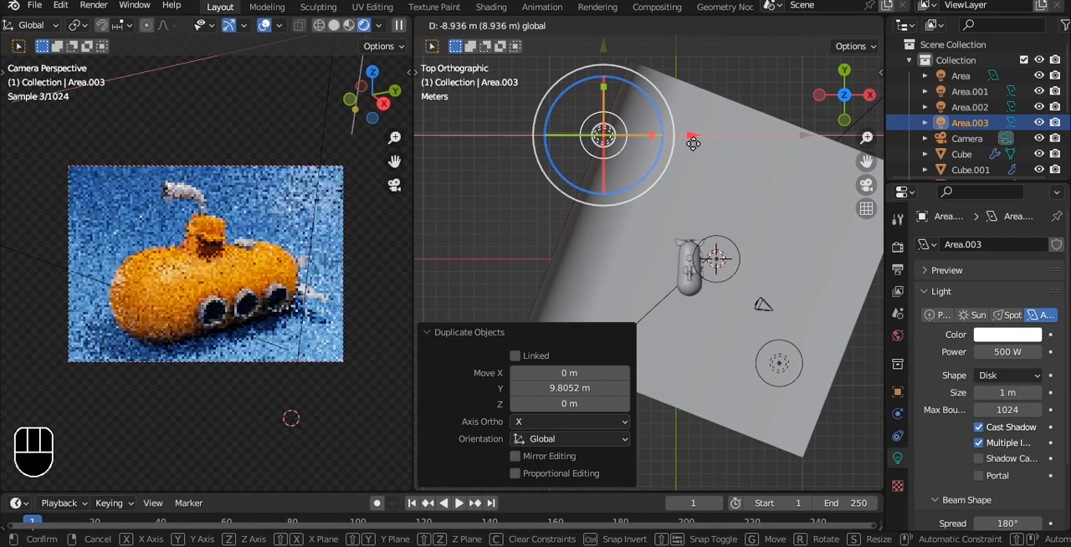
left_click(652, 144)
Move the new area light along negative Y closer to the submarine, and shift it -1.5515 m along X.
key("g")
key("y")
left_click(695, 199)
key("g")
key("x")
left_click(682, 201)
Scale the new area light up to about three times its size and save the file.
key("s")
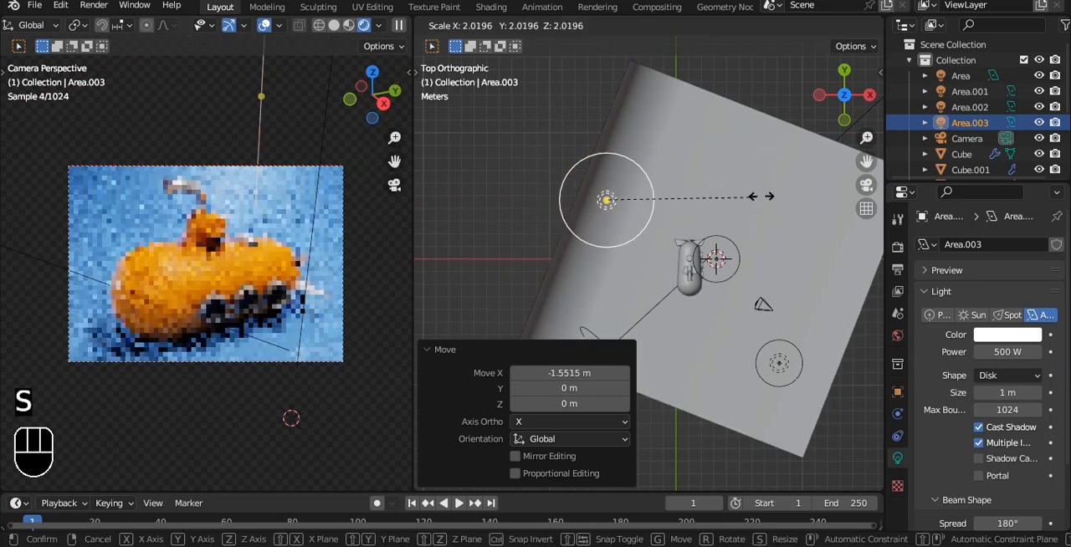
left_click(792, 73)
left_click(792, 74)
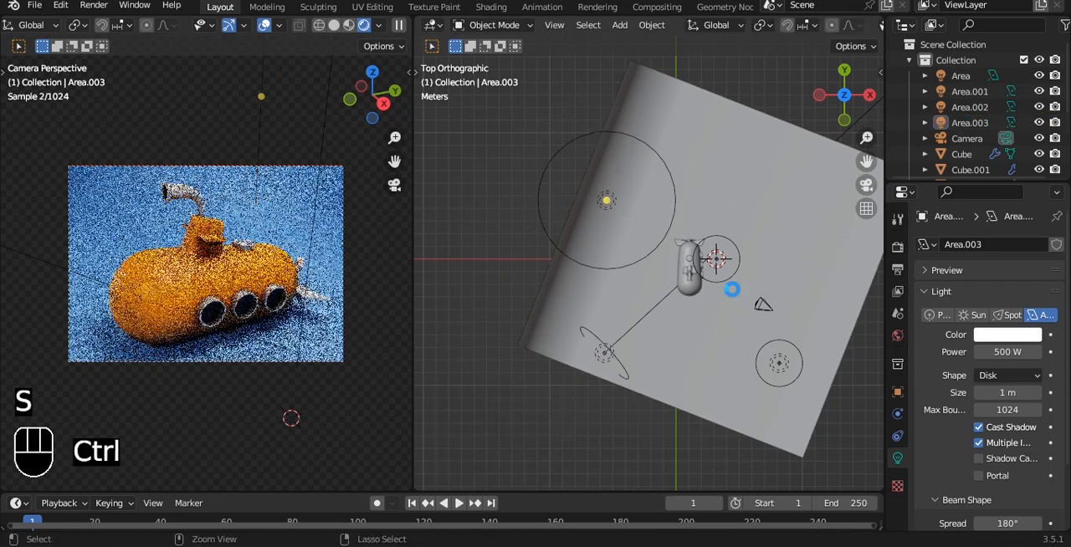
key("ctrl+s")
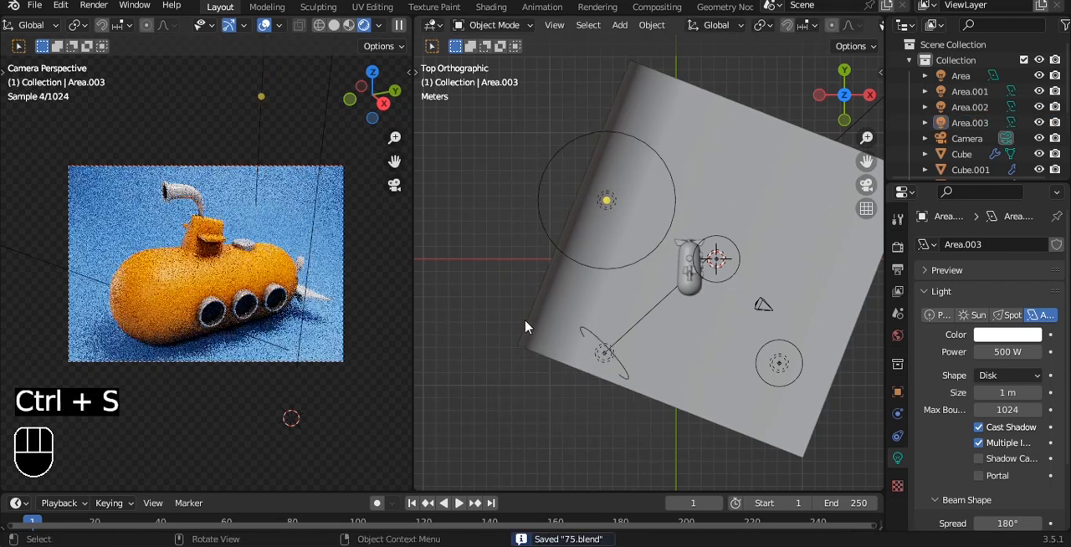
Set the Cycles render device to GPU Compute and enable viewport denoising.
left_click(897, 249)
left_click(1020, 284)
left_click(1014, 311)
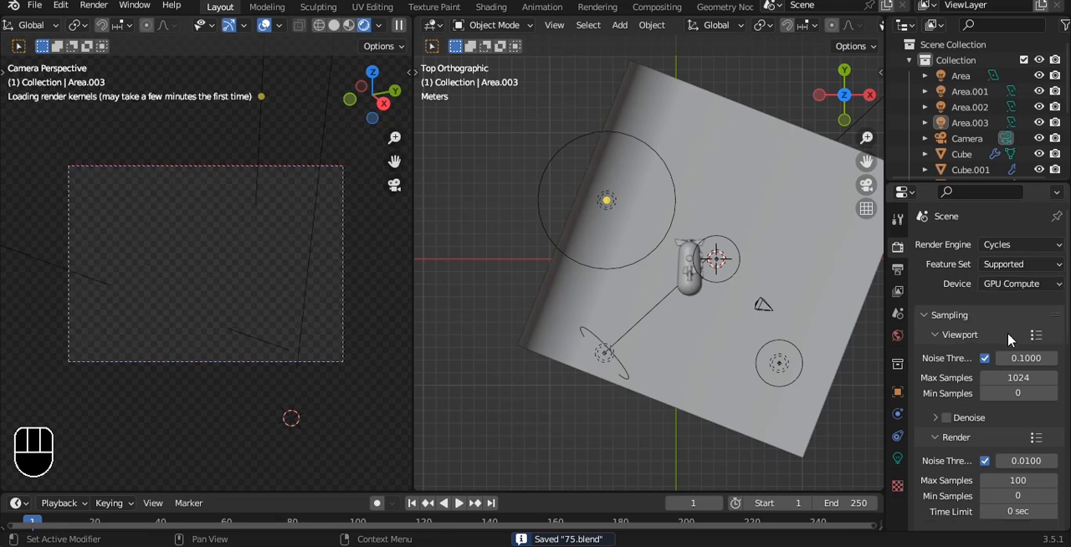
left_click(946, 429)
scroll(960, 428, "down", 6)
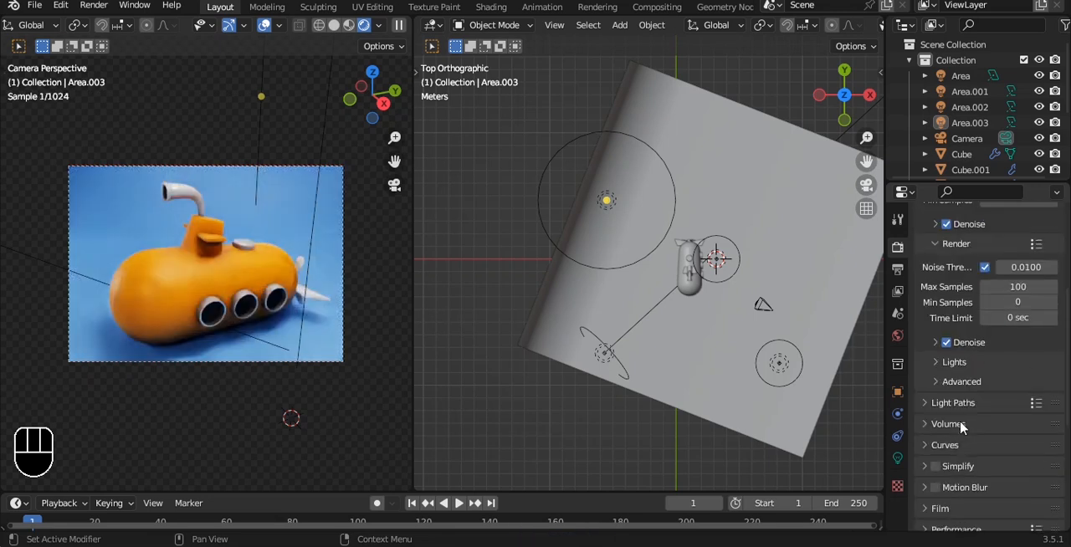
scroll(959, 427, "down", 6)
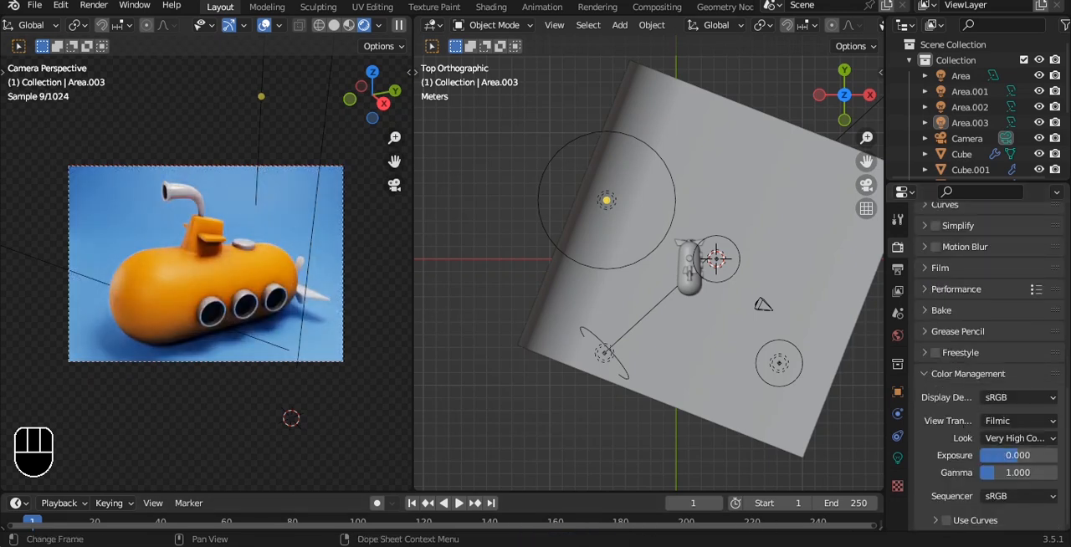